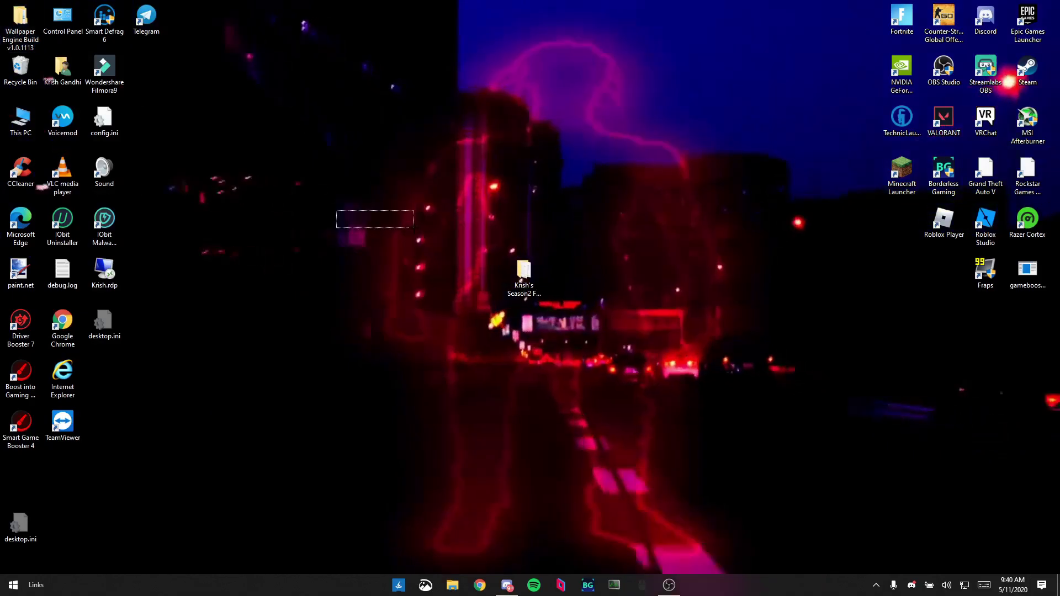
{"action": "left_click_drag", "start_coordinate": [336, 210], "coordinate": [540, 445]}
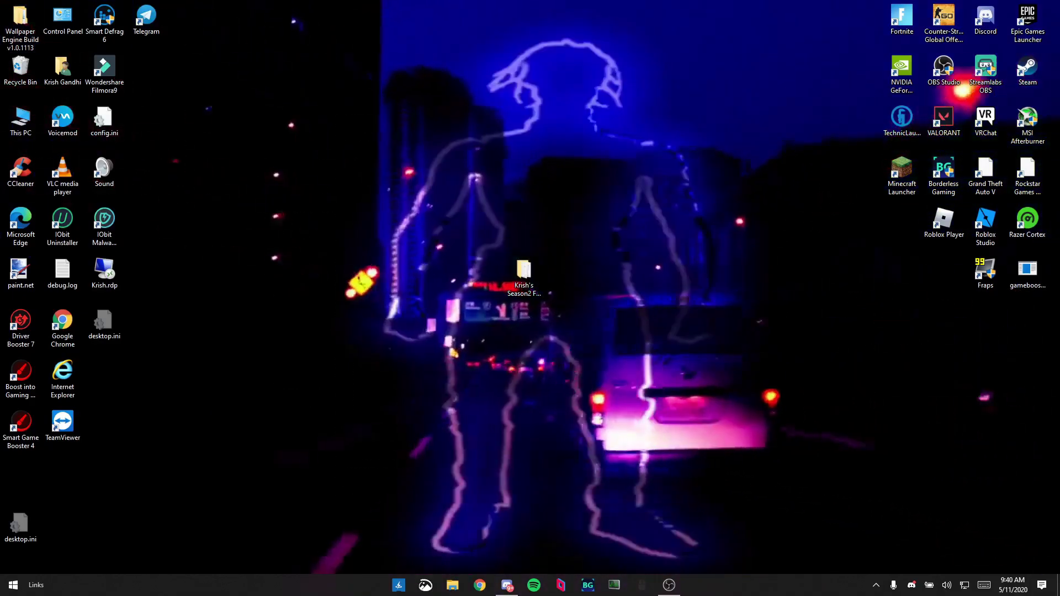
{"action": "left_click_drag", "start_coordinate": [667, 461], "coordinate": [666, 461]}
{"action": "left_click_drag", "start_coordinate": [558, 248], "coordinate": [17, 530]}
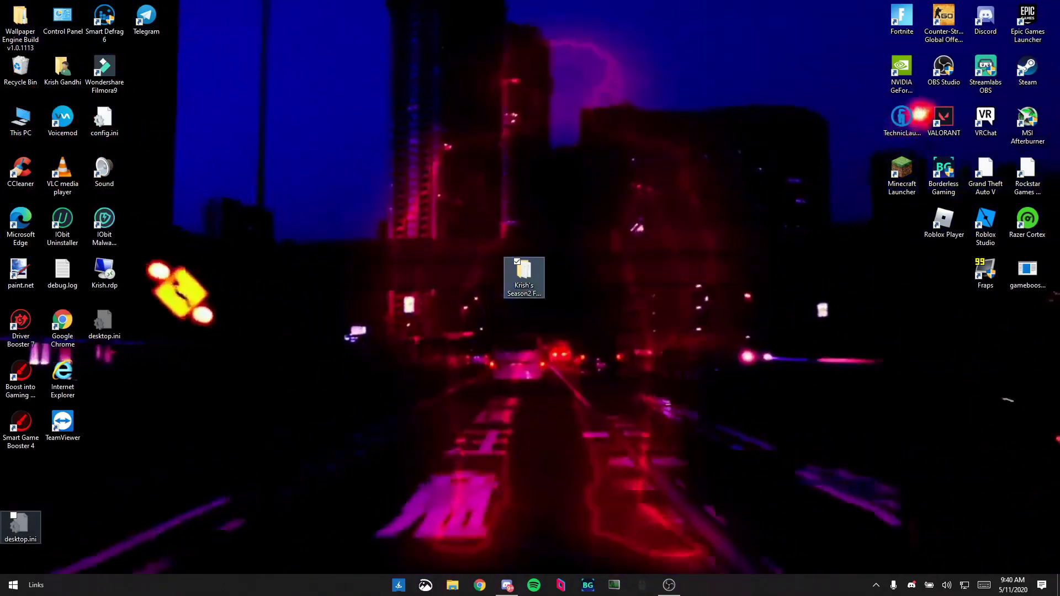
{"action": "left_click_drag", "start_coordinate": [967, 385], "coordinate": [974, 384]}
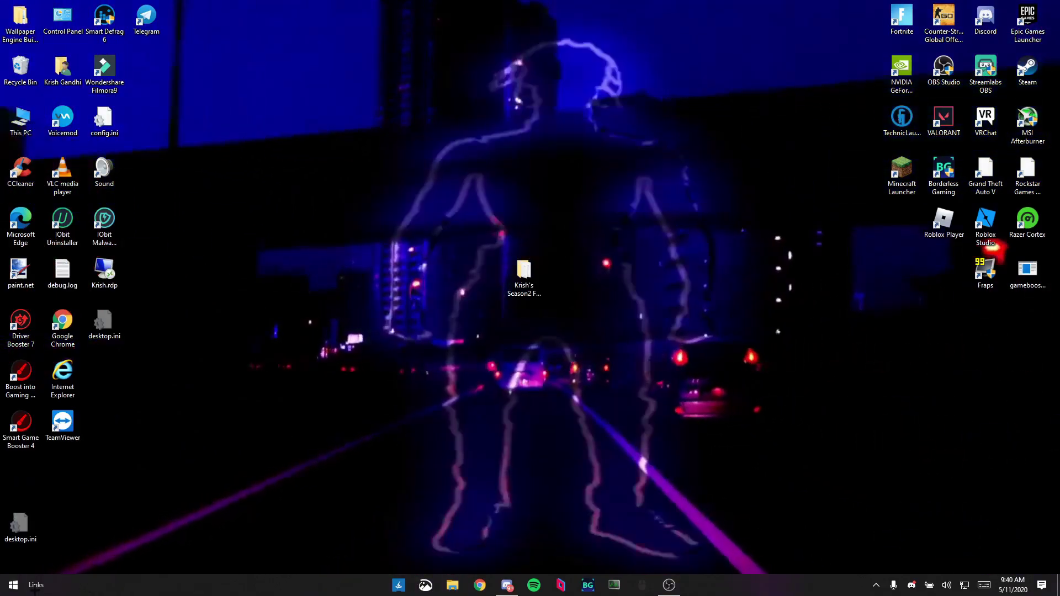
- Search Windows for "system restore" and open the System Protection properties
{"action": "left_click", "coordinate": [13, 585]}
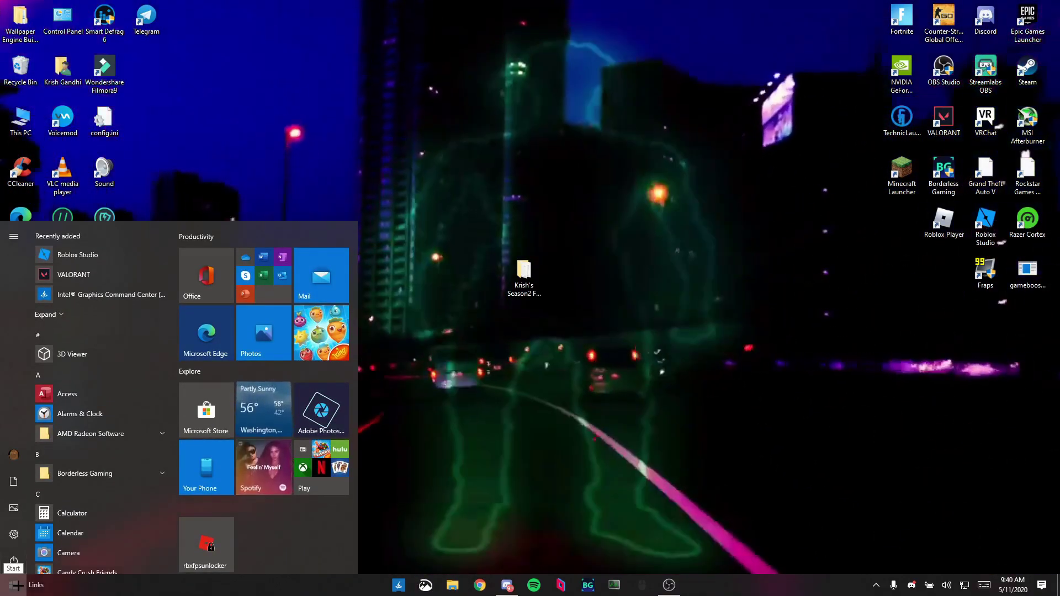
{"action": "type", "text": "system res"}
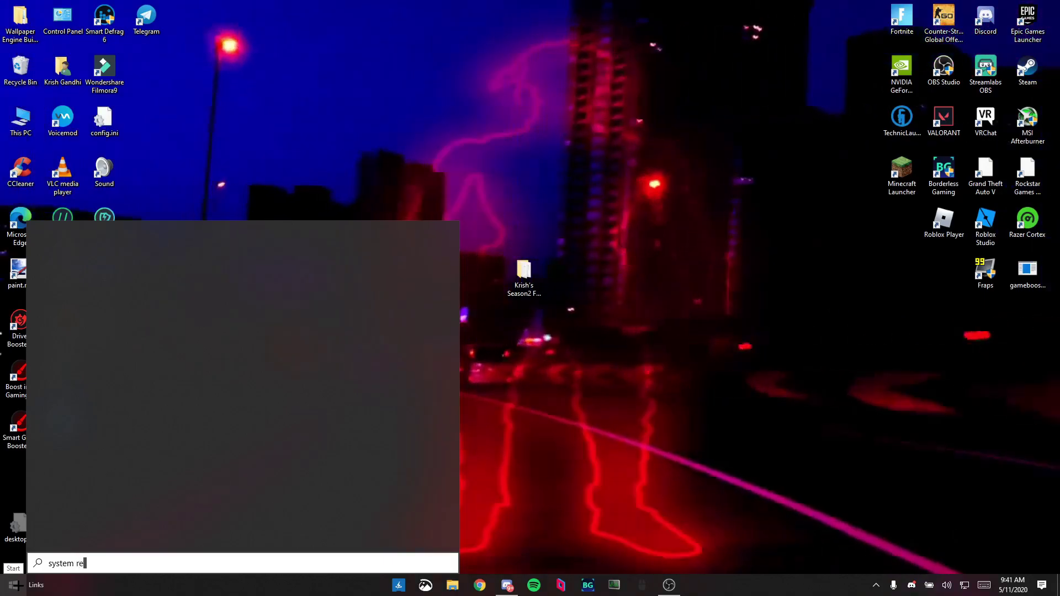
{"action": "type", "text": "tore"}
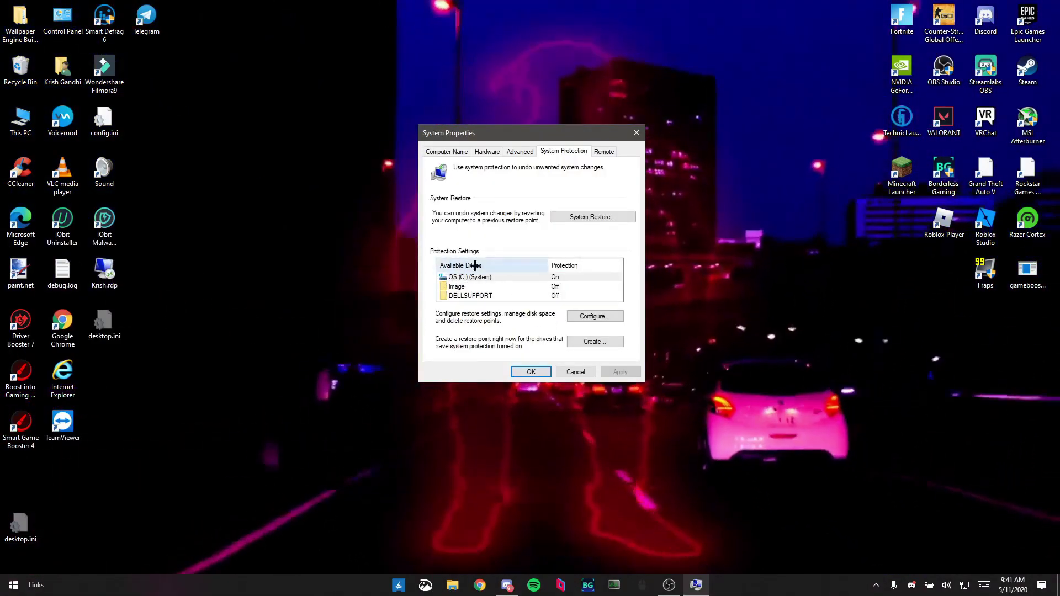
- Configure system protection for the OS (C:) drive with a maximum disk usage of 5%, apply it and close System Properties
{"action": "left_click", "coordinate": [456, 278]}
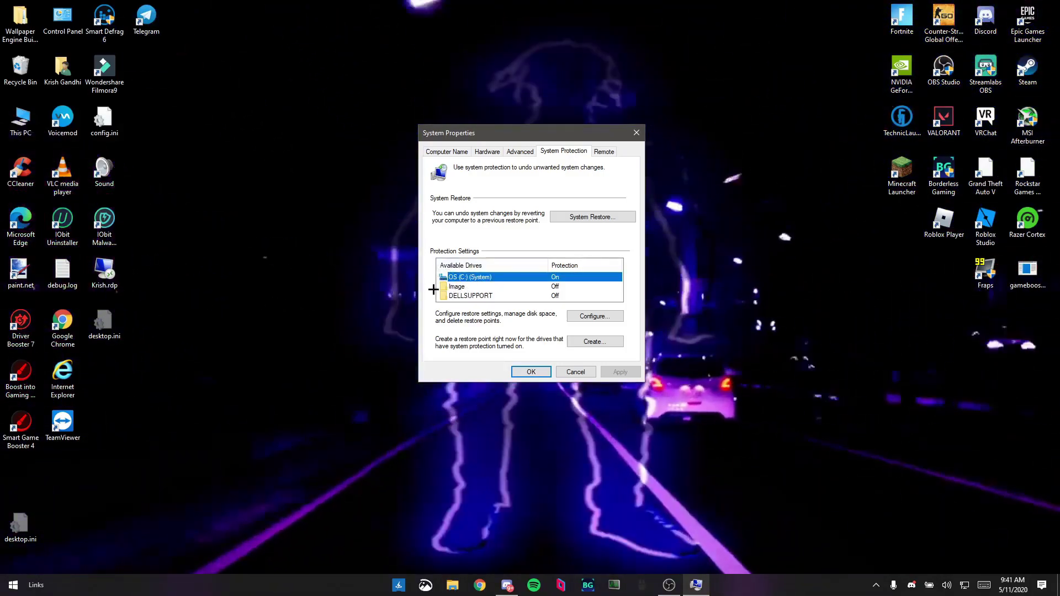
{"action": "left_click", "coordinate": [592, 316]}
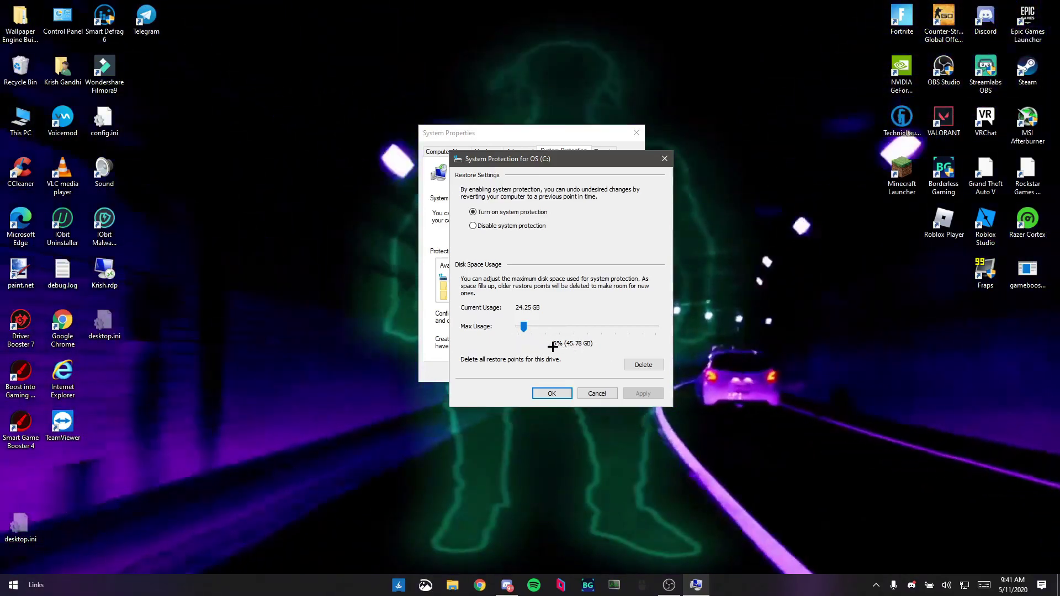
{"action": "mouse_move", "coordinate": [523, 326]}
{"action": "left_mouse_down"}
{"action": "mouse_move", "coordinate": [500, 330]}
{"action": "mouse_move", "coordinate": [524, 334]}
{"action": "left_mouse_up"}
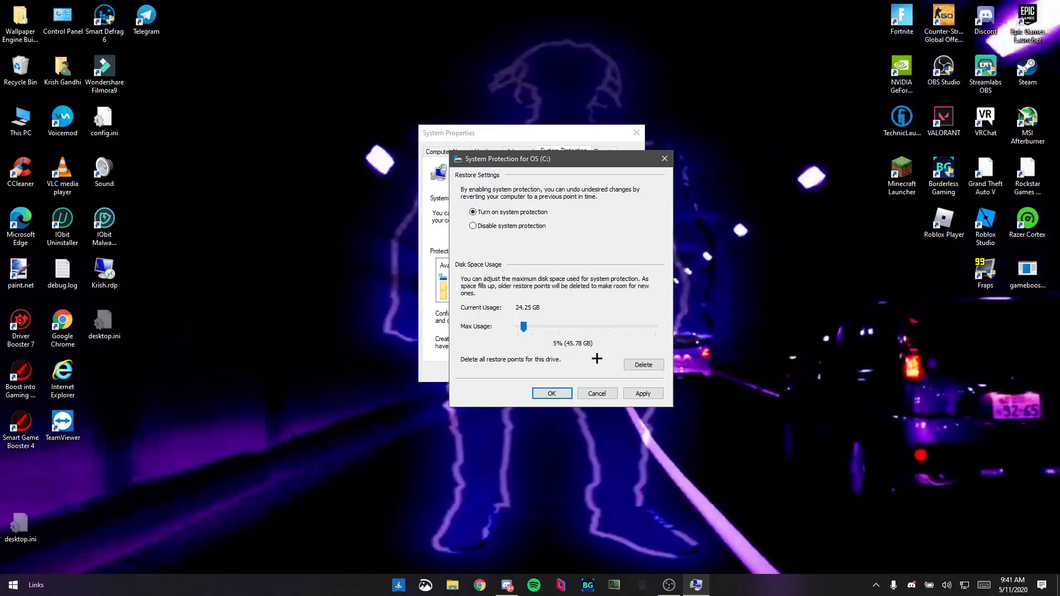
{"action": "left_click", "coordinate": [642, 393]}
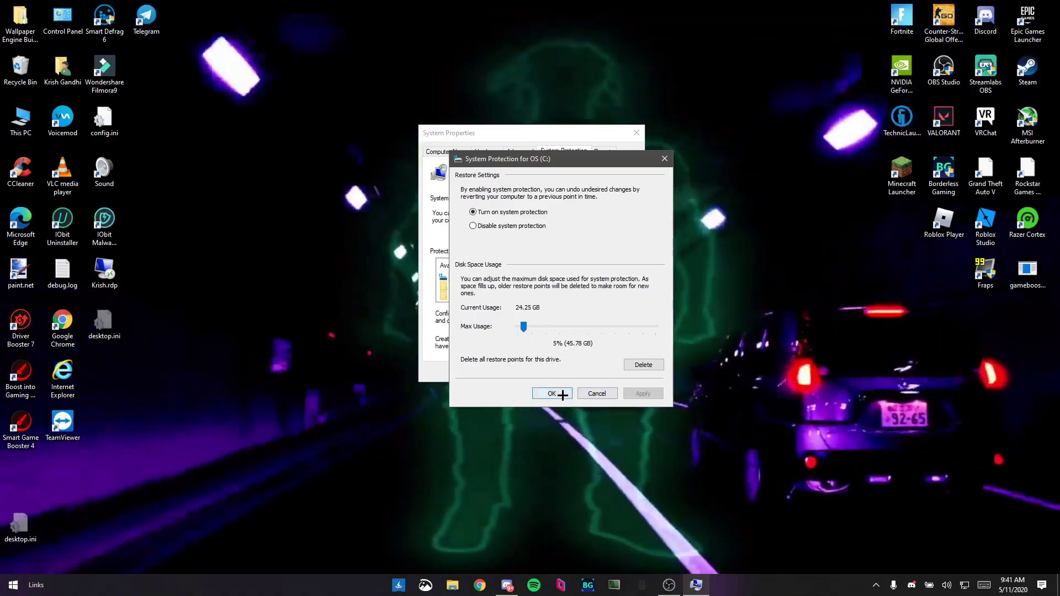
{"action": "left_click", "coordinate": [551, 393]}
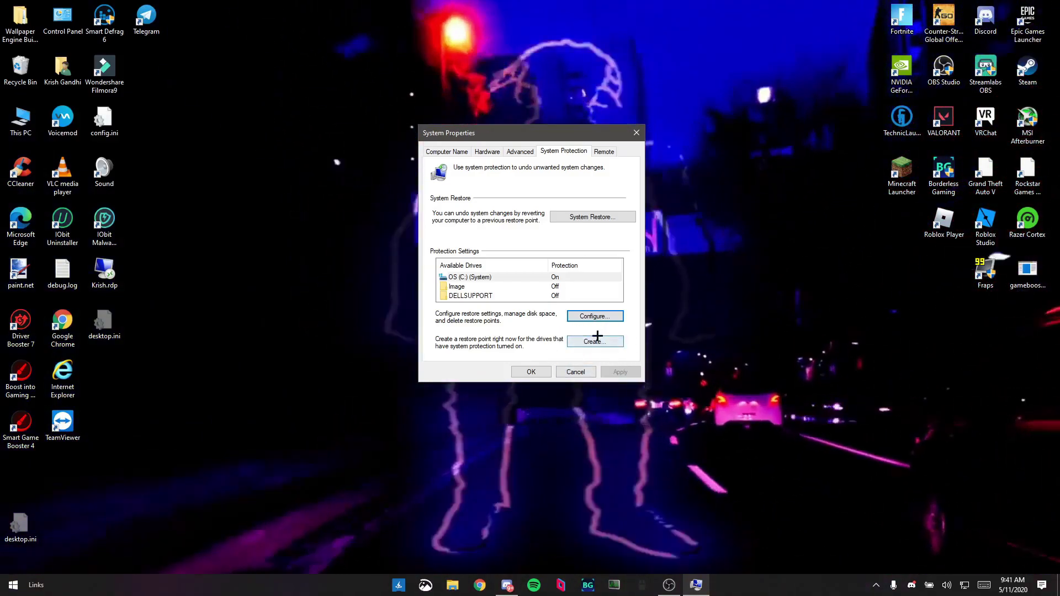
{"action": "left_click", "coordinate": [531, 371]}
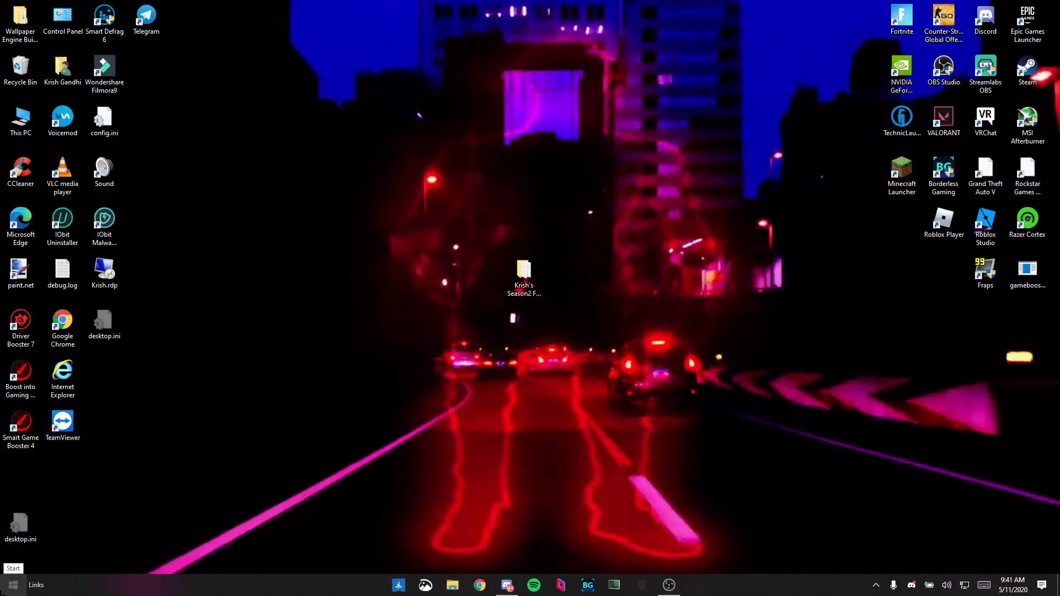
- Search Windows for "background apps" and open the Background apps privacy settings
{"action": "left_click", "coordinate": [12, 587]}
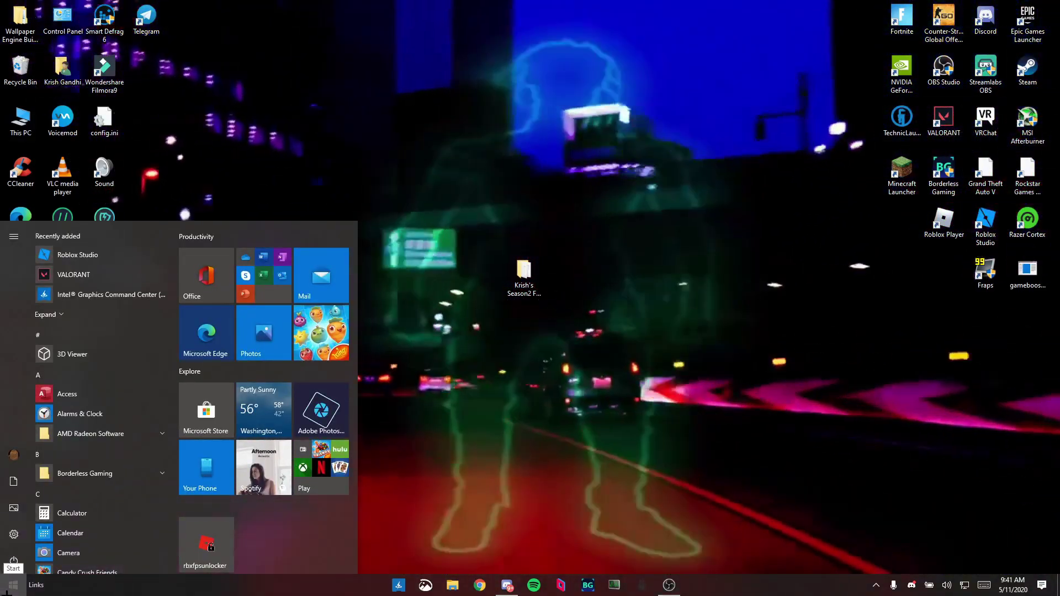
{"action": "type", "text": "background apps"}
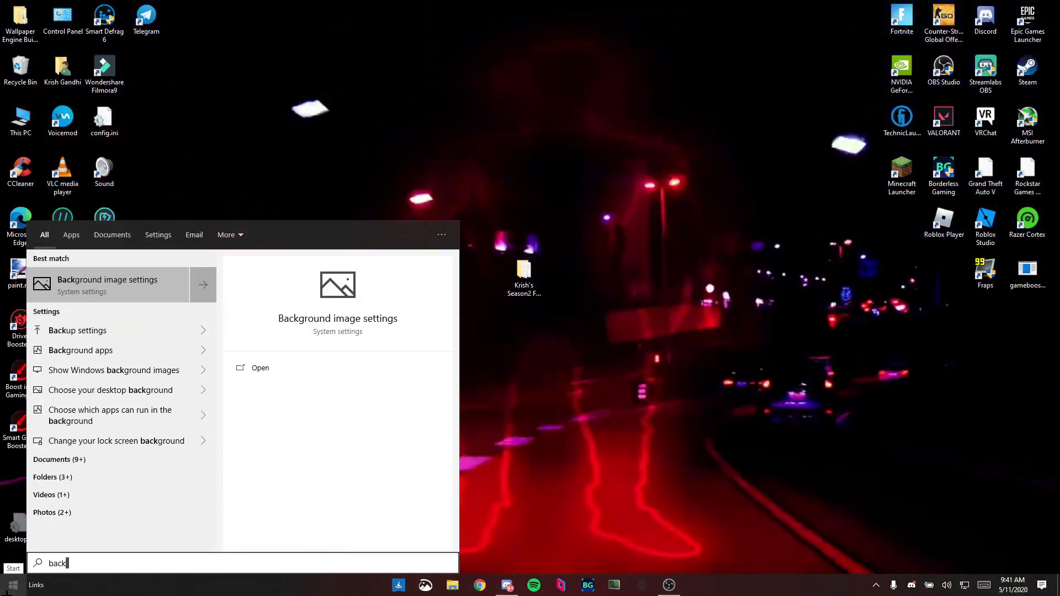
{"action": "left_click", "coordinate": [91, 286]}
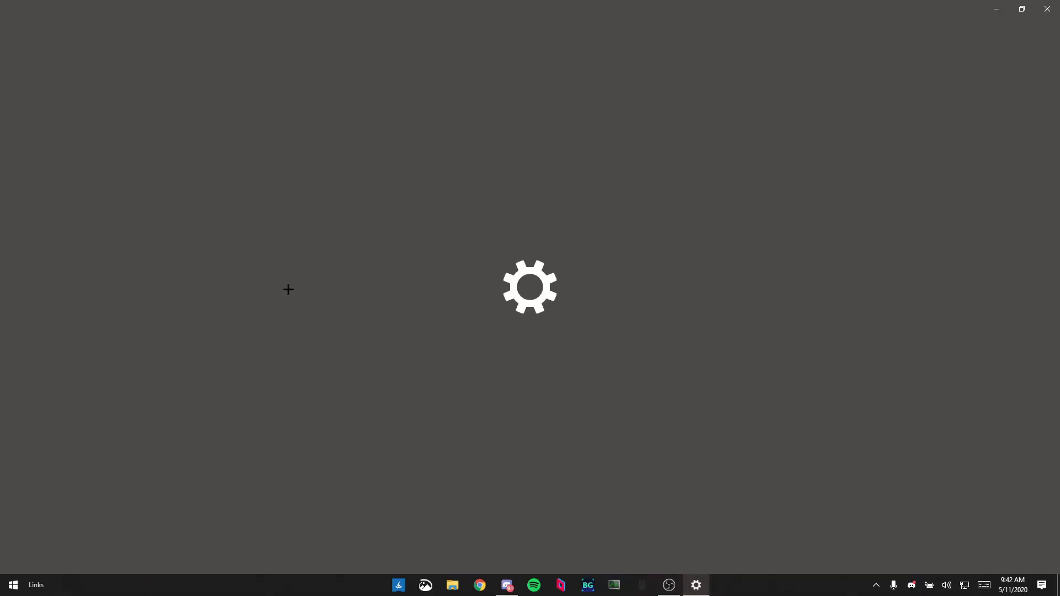
- Check the list of background apps and turn off the permission that lets apps run in the background
{"action": "scroll", "coordinate": [293, 304], "scroll_direction": "down", "scroll_amount": 20}
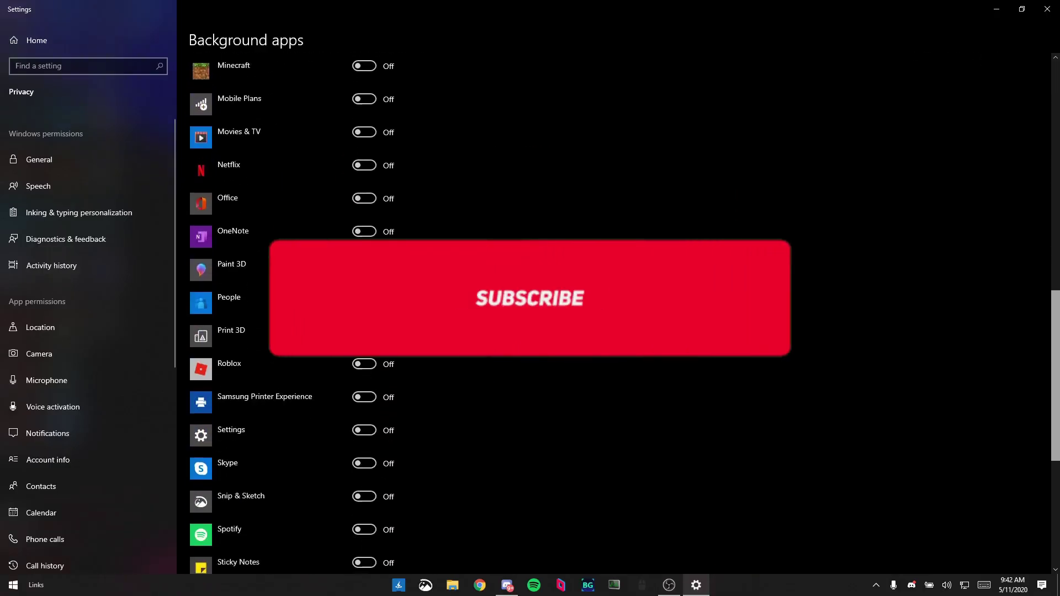
{"action": "scroll", "coordinate": [293, 304], "scroll_direction": "up", "scroll_amount": 20}
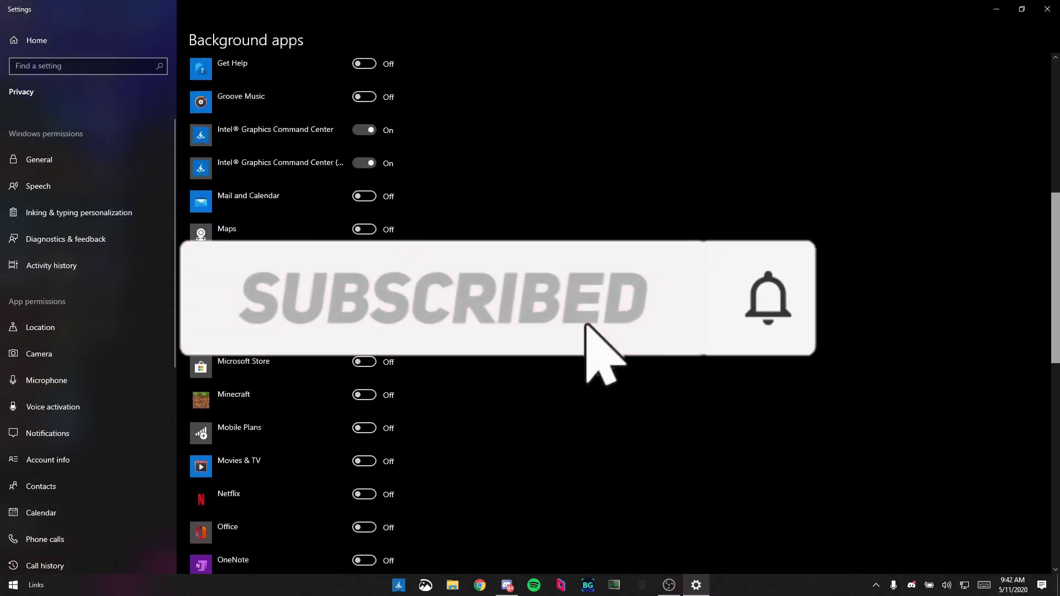
{"action": "scroll", "coordinate": [292, 303], "scroll_direction": "down", "scroll_amount": 9}
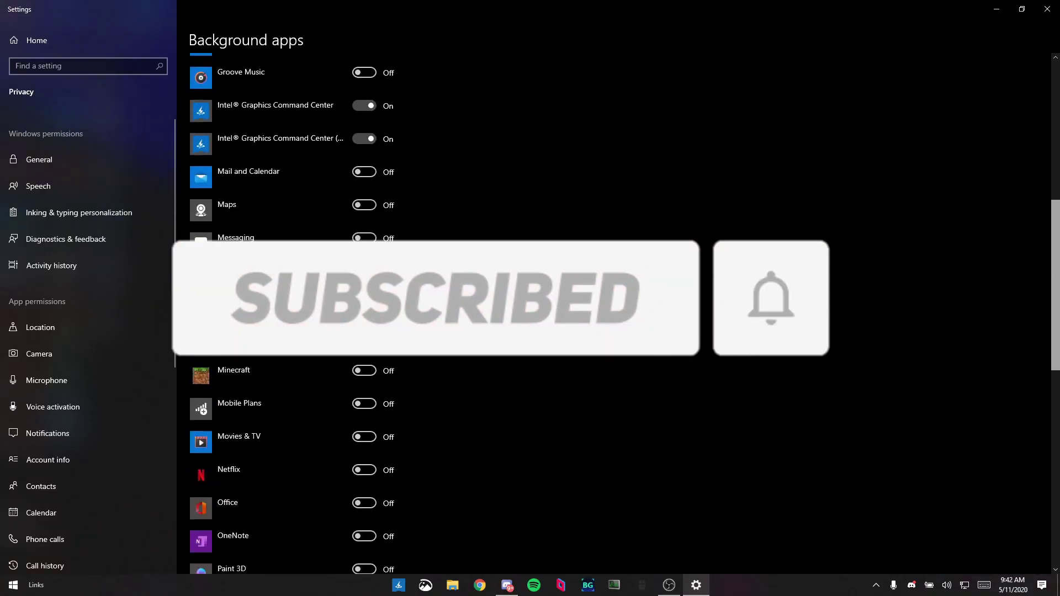
{"action": "scroll", "coordinate": [292, 304], "scroll_direction": "up", "scroll_amount": 9}
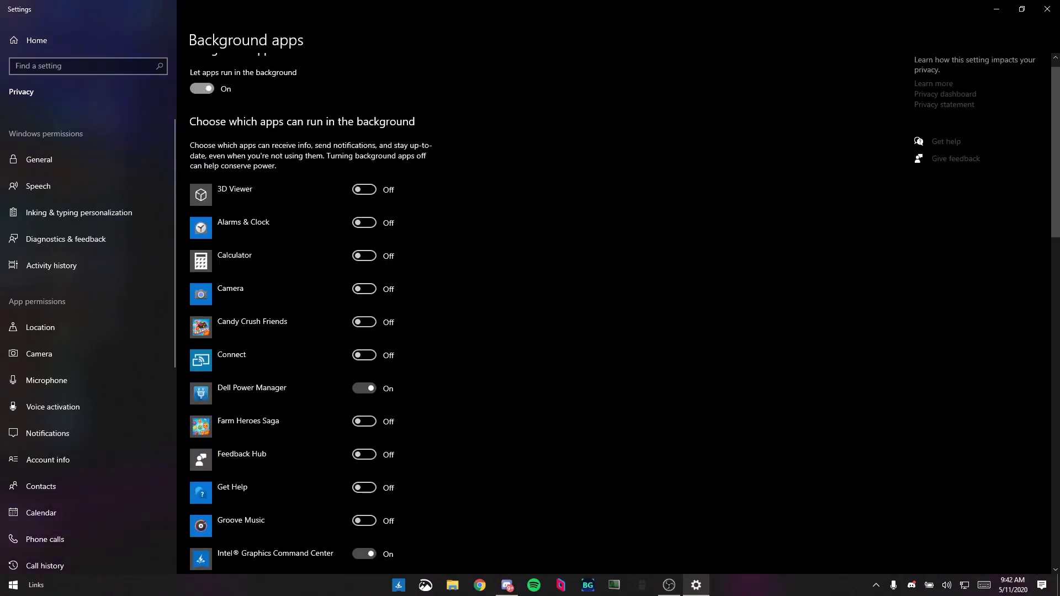
{"action": "scroll", "coordinate": [292, 303], "scroll_direction": "down", "scroll_amount": 12}
{"action": "scroll", "coordinate": [293, 303], "scroll_direction": "up", "scroll_amount": 4}
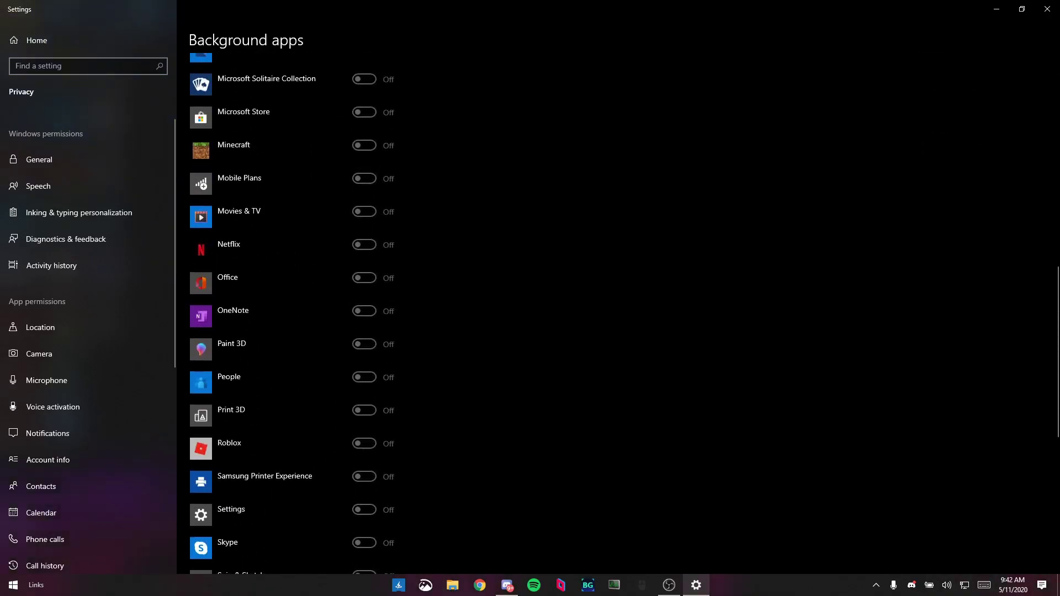
{"action": "scroll", "coordinate": [292, 304], "scroll_direction": "up", "scroll_amount": 8}
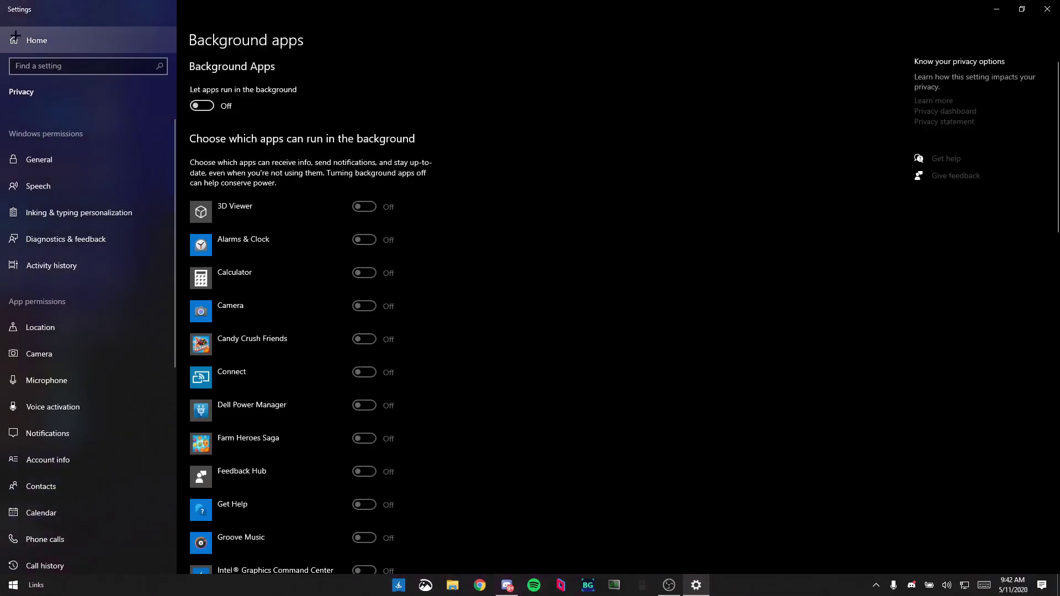
- Find the Notifications & actions settings and review the main notification switch, its options and the list of senders
{"action": "left_click", "coordinate": [52, 44]}
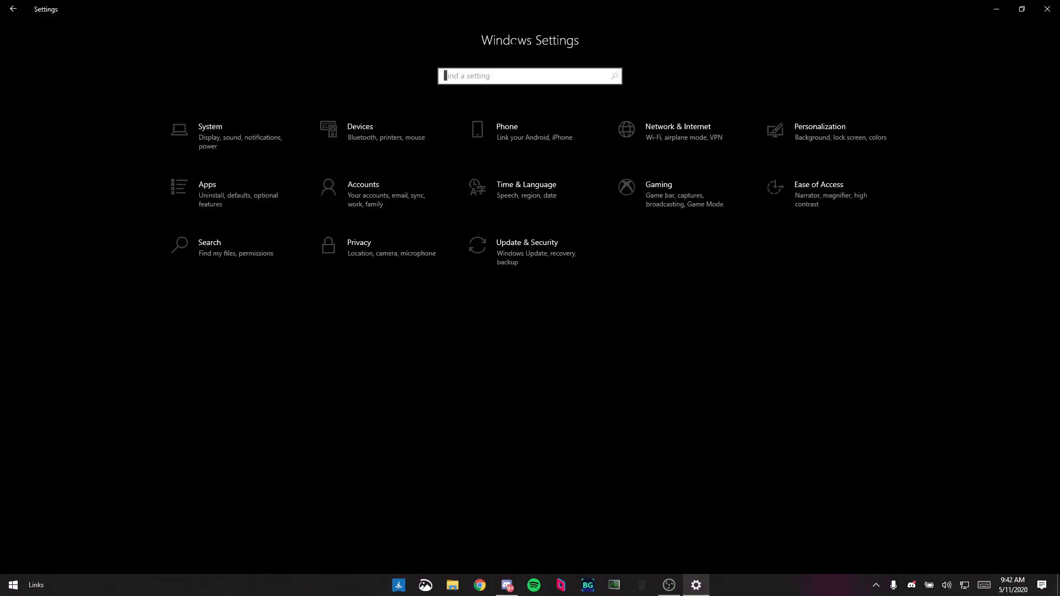
{"action": "left_click", "coordinate": [453, 81]}
{"action": "type", "text": "notifi"}
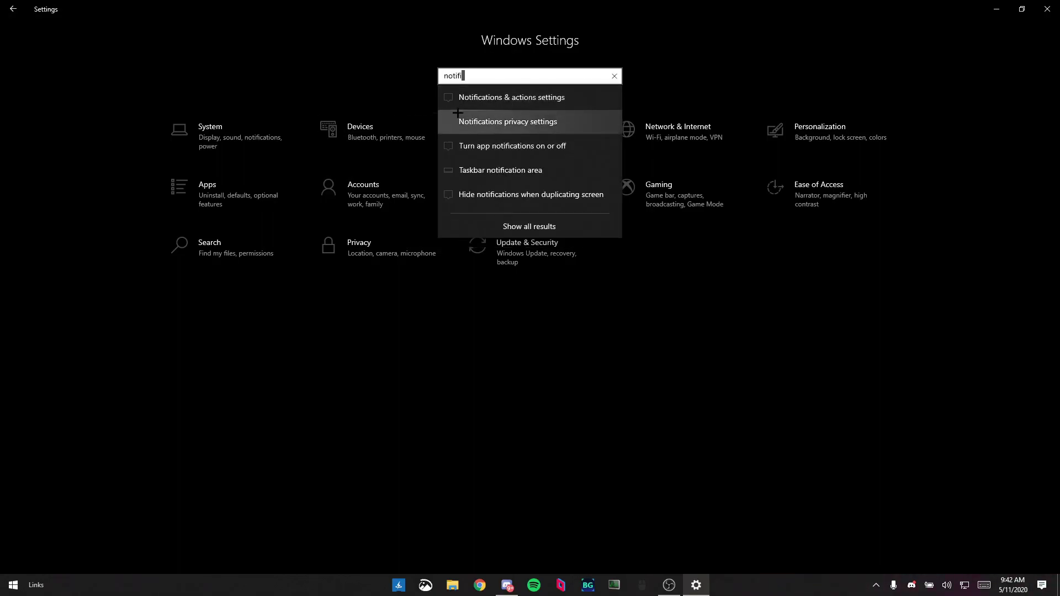
{"action": "left_click", "coordinate": [491, 104]}
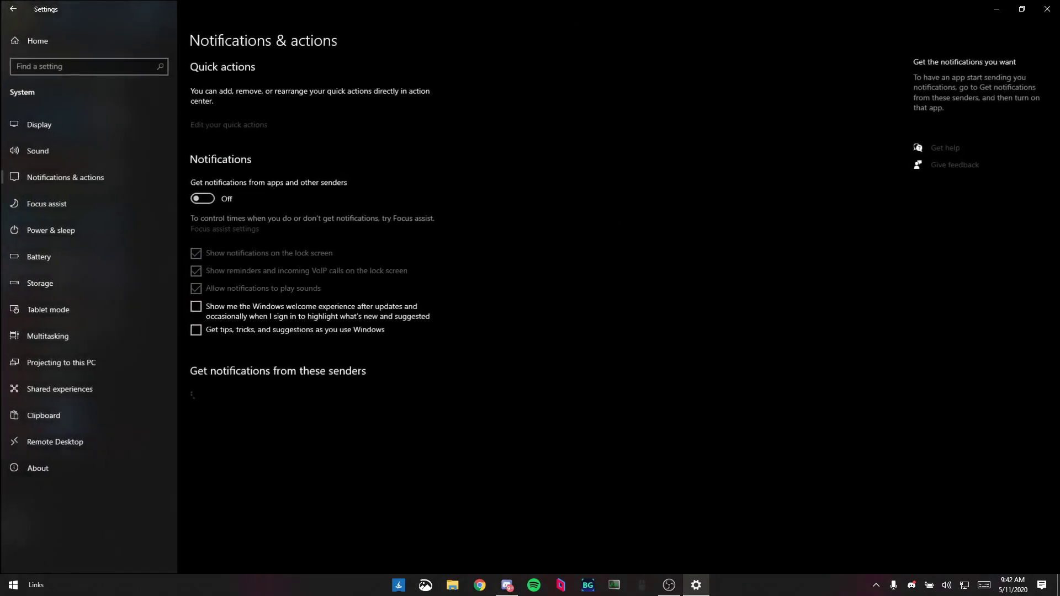
{"action": "scroll", "coordinate": [529, 314], "scroll_direction": "down", "scroll_amount": 4}
{"action": "scroll", "coordinate": [529, 314], "scroll_direction": "up", "scroll_amount": 4}
{"action": "scroll", "coordinate": [530, 313], "scroll_direction": "down", "scroll_amount": 12}
{"action": "scroll", "coordinate": [530, 314], "scroll_direction": "up", "scroll_amount": 10}
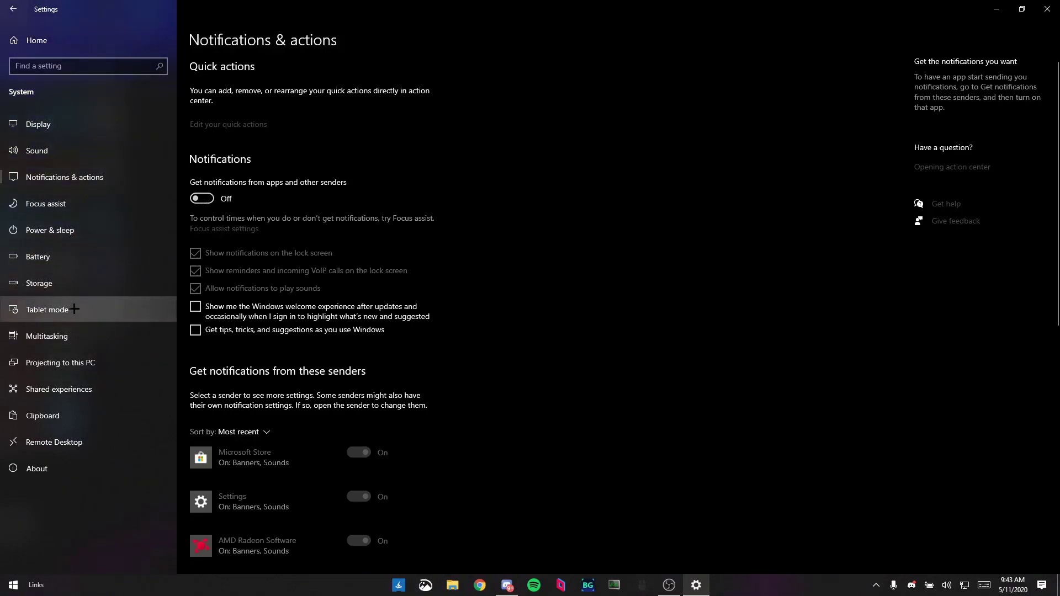
- Open the Storage settings, expand all storage categories of the C: drive and review them
{"action": "left_click", "coordinate": [38, 283]}
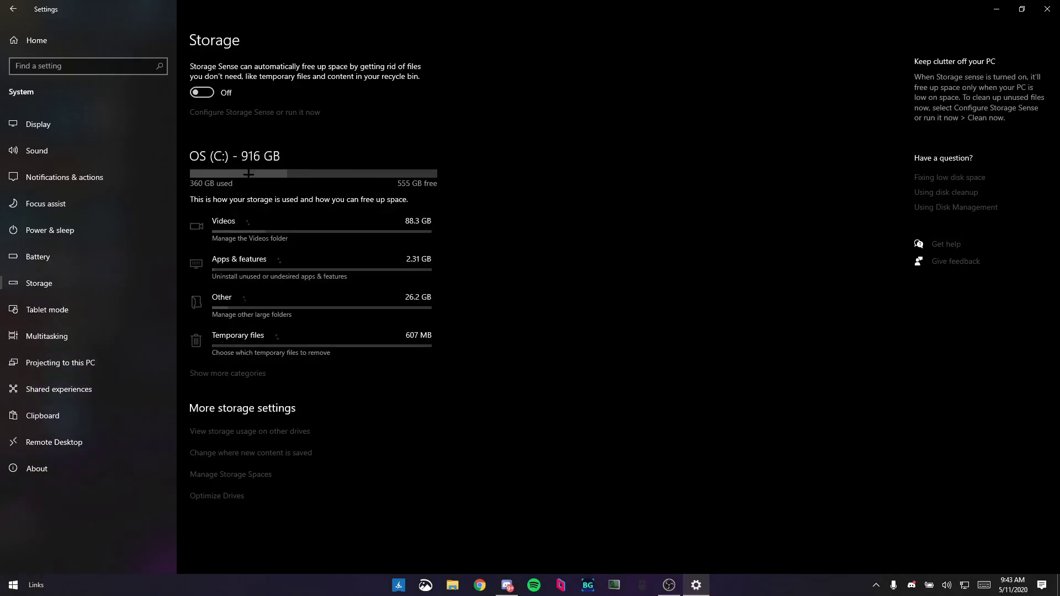
{"action": "left_click", "coordinate": [239, 378]}
{"action": "scroll", "coordinate": [299, 362], "scroll_direction": "down", "scroll_amount": 5}
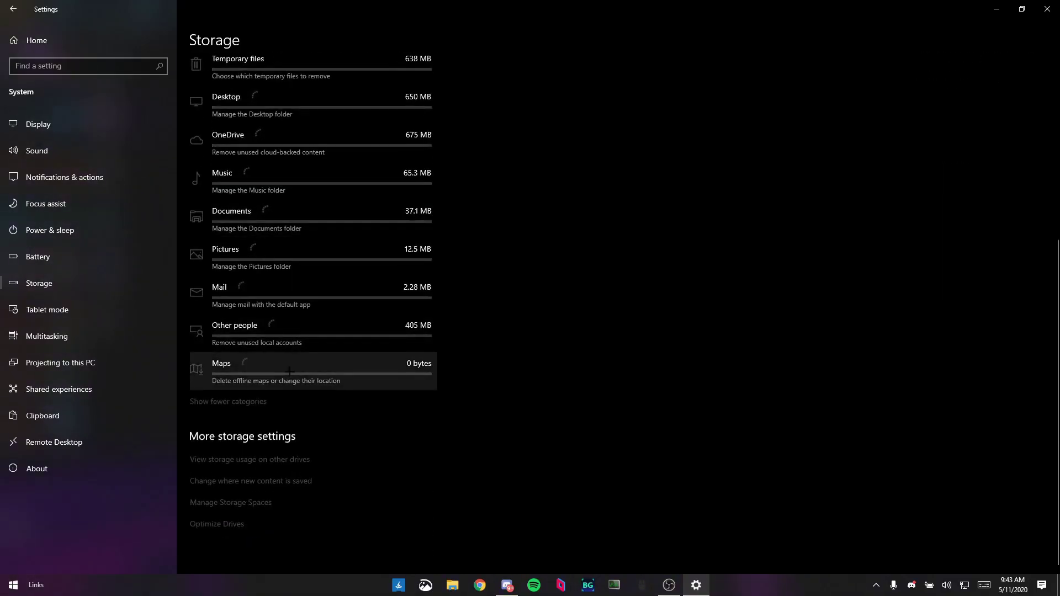
{"action": "scroll", "coordinate": [292, 274], "scroll_direction": "up", "scroll_amount": 5}
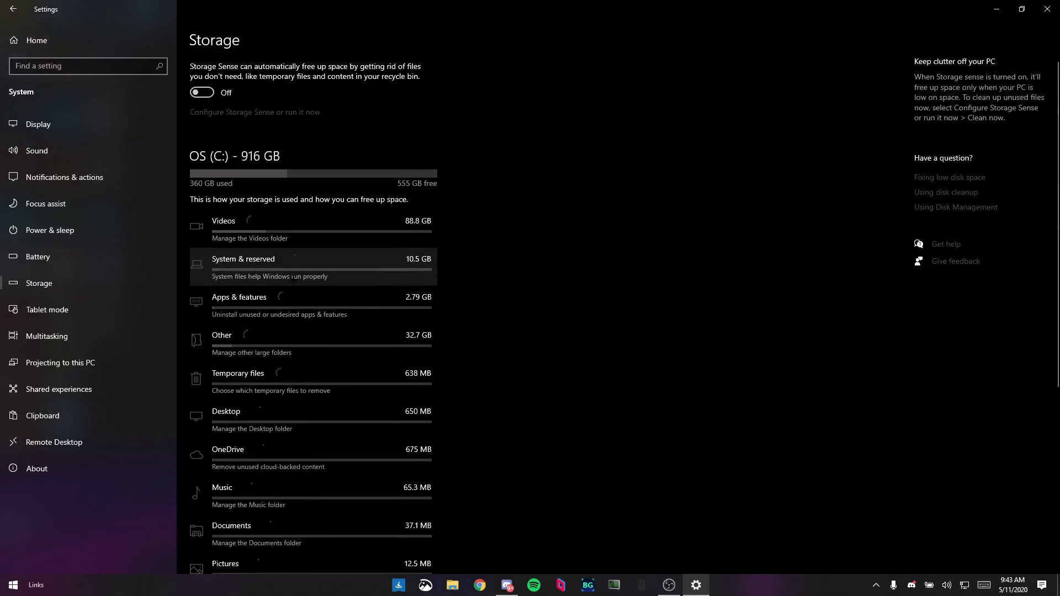
- Review the Game bar, Captures and Game Mode pages of the Gaming settings, and close Settings
{"action": "left_click", "coordinate": [13, 8]}
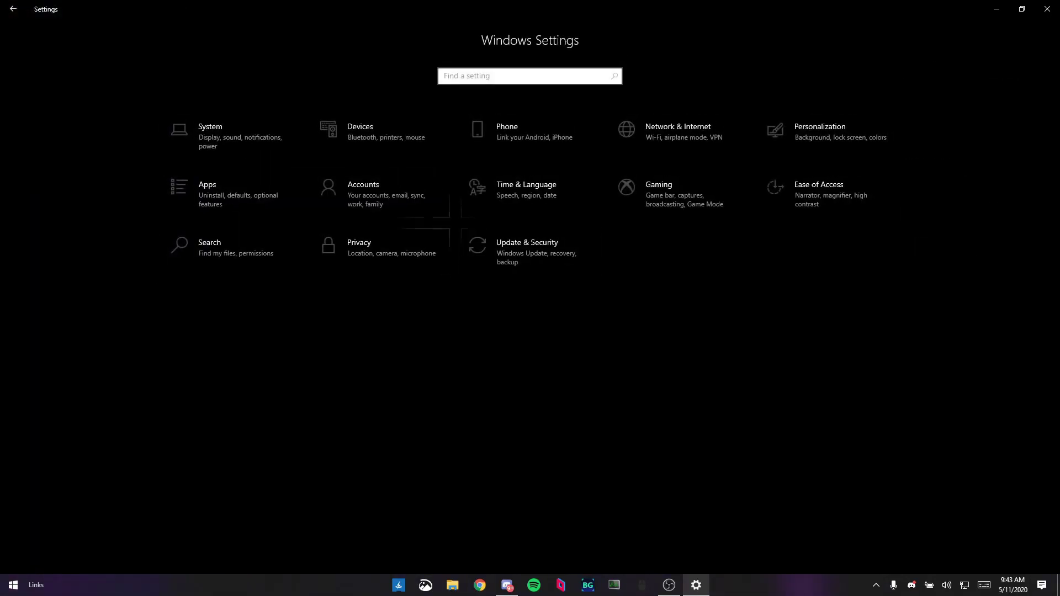
{"action": "left_click", "coordinate": [651, 188]}
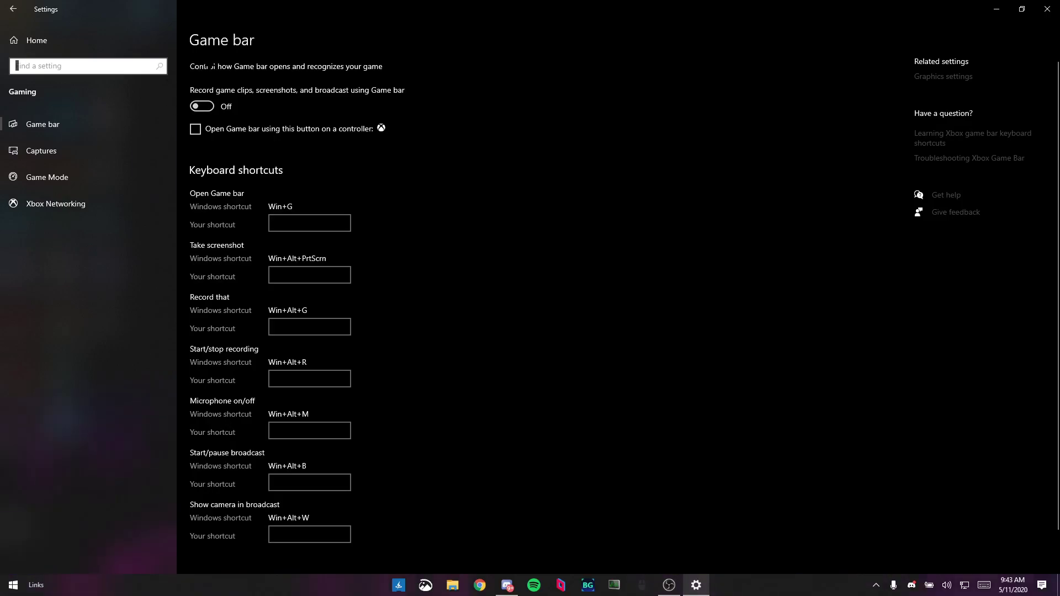
{"action": "left_click", "coordinate": [72, 151]}
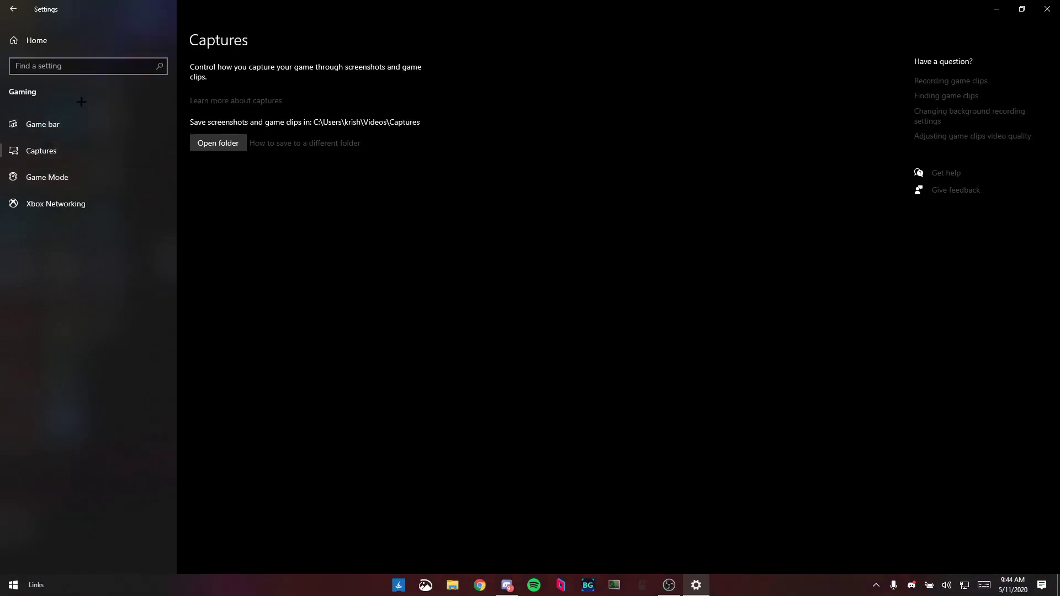
{"action": "left_click", "coordinate": [34, 184]}
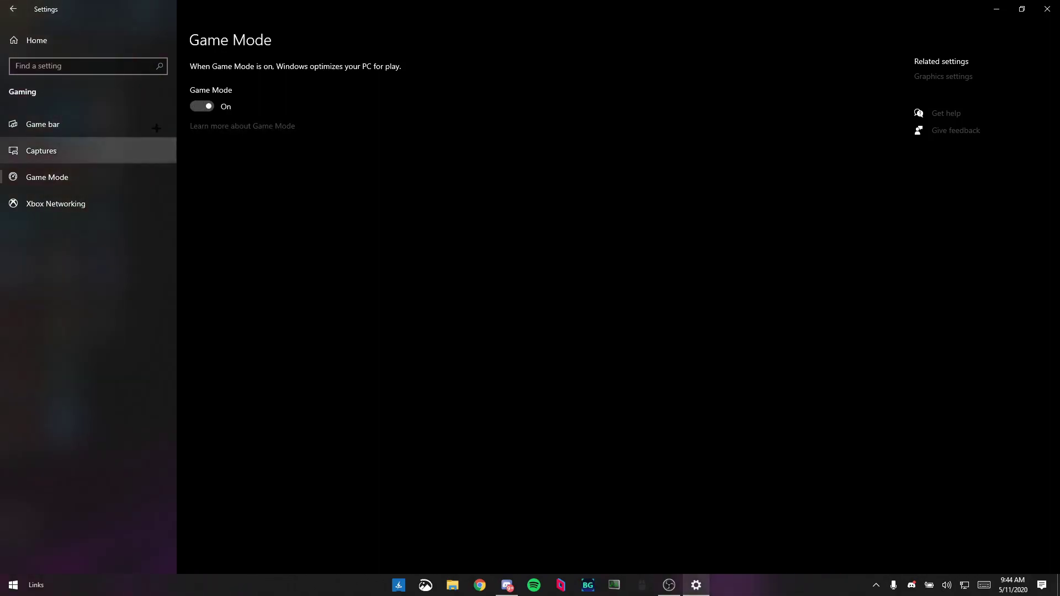
{"action": "left_click", "coordinate": [123, 42]}
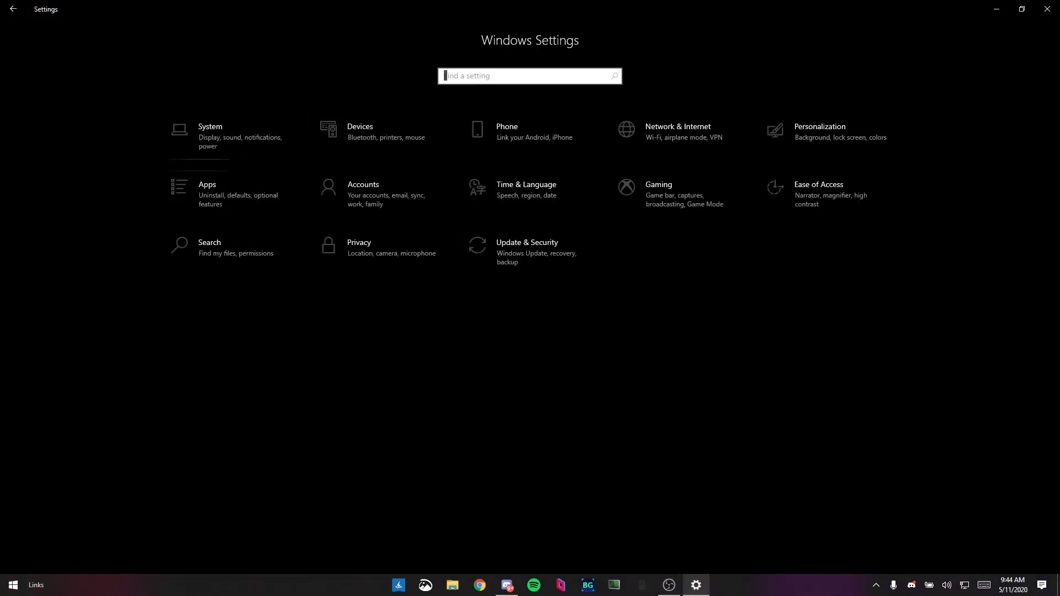
{"action": "left_click", "coordinate": [1047, 9]}
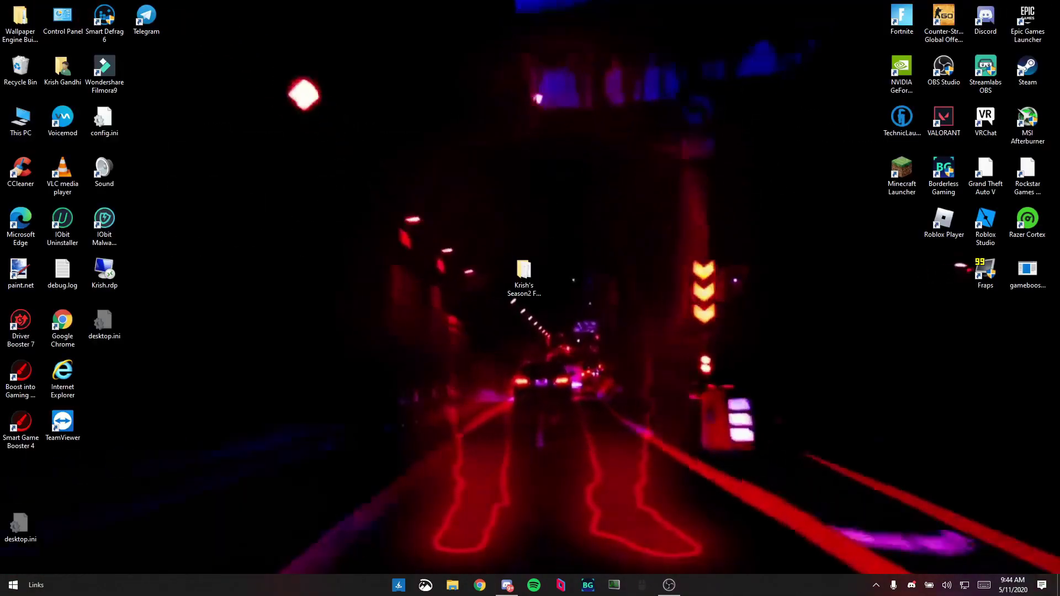
{"action": "left_click_drag", "start_coordinate": [373, 78], "coordinate": [669, 449]}
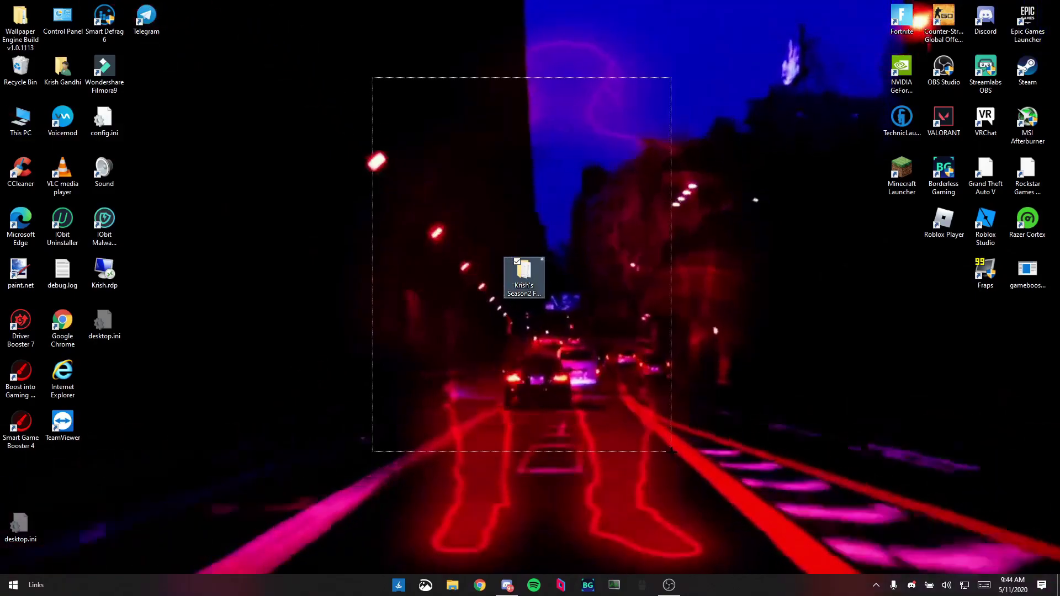
{"action": "left_click_drag", "start_coordinate": [363, 172], "coordinate": [769, 399]}
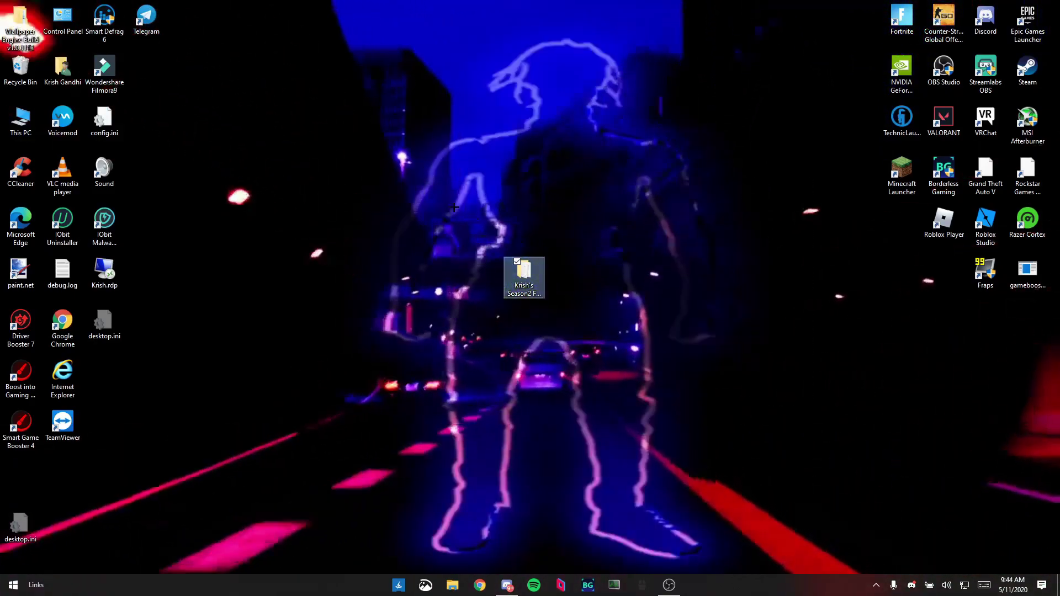
{"action": "mouse_move", "coordinate": [369, 178]}
{"action": "left_mouse_down"}
{"action": "mouse_move", "coordinate": [819, 407]}
{"action": "mouse_move", "coordinate": [490, 355]}
{"action": "mouse_move", "coordinate": [762, 403]}
{"action": "left_mouse_up"}
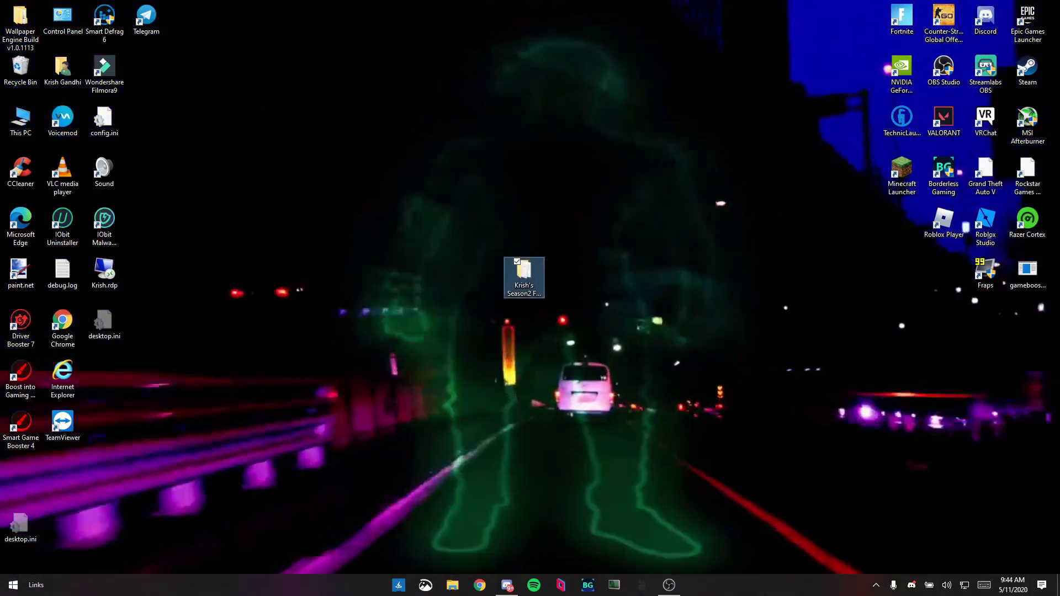
{"action": "left_click_drag", "start_coordinate": [541, 194], "coordinate": [498, 255]}
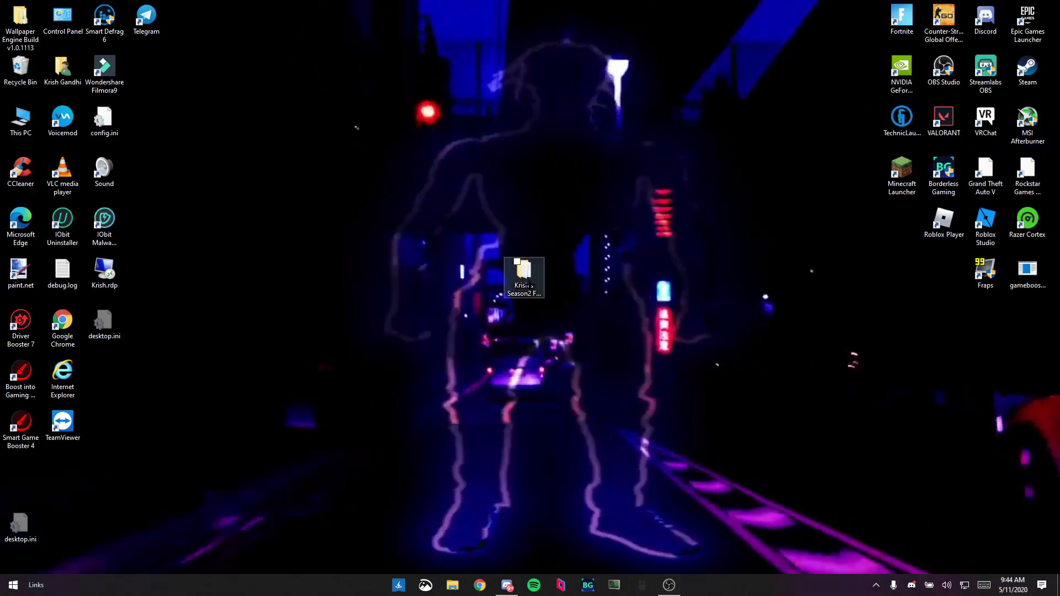
- Open the Season2 FPS Pack folder on the desktop and go into its .bat Files subfolder
{"action": "double_click", "coordinate": [523, 270]}
{"action": "left_click_drag", "start_coordinate": [331, 368], "coordinate": [313, 339]}
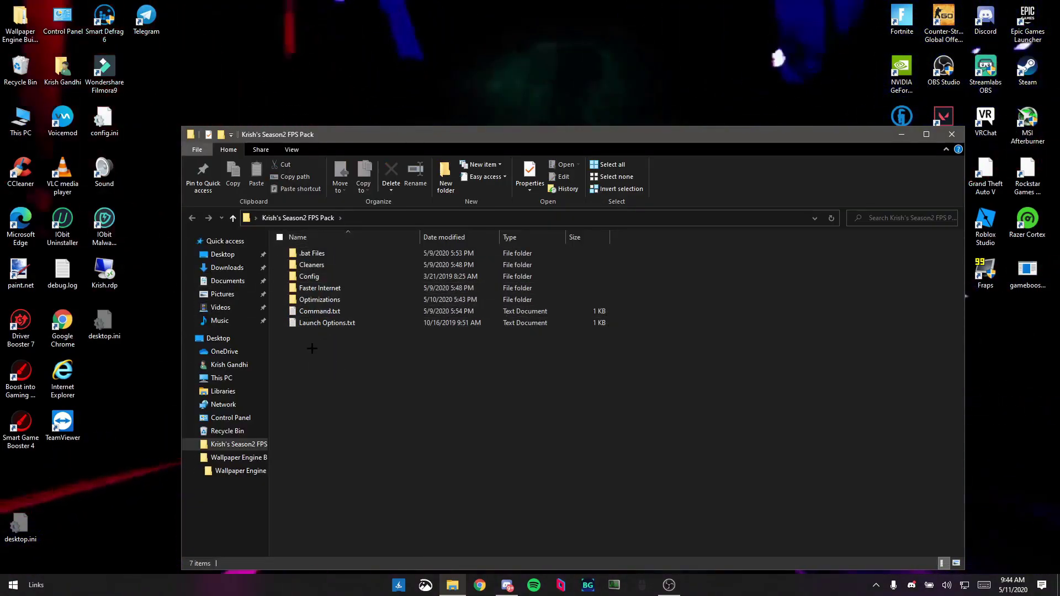
{"action": "double_click", "coordinate": [342, 252]}
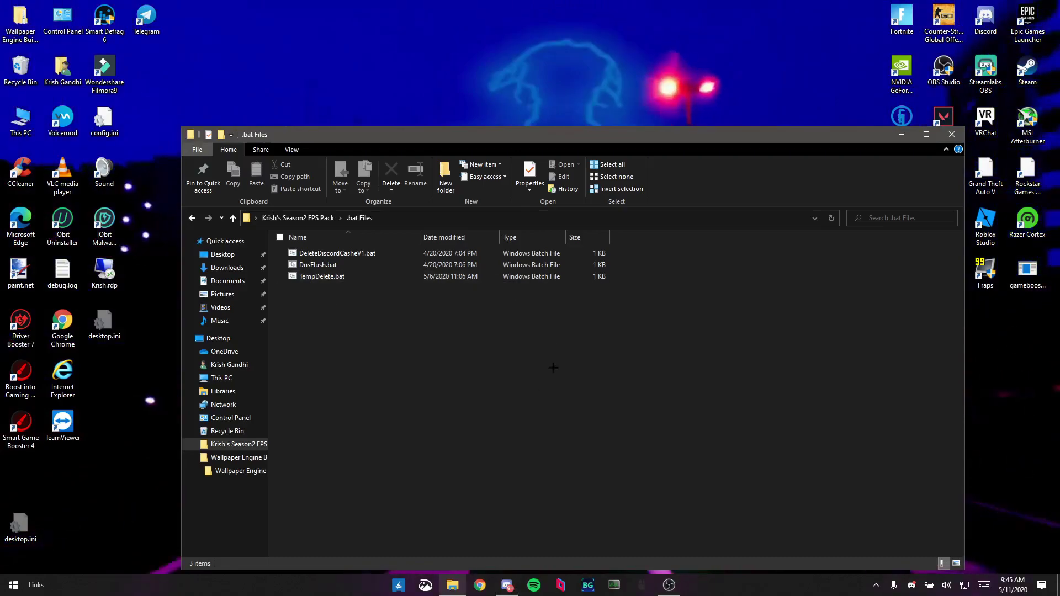
- Quit the Discord instance running in the background
{"action": "right_click", "coordinate": [908, 583]}
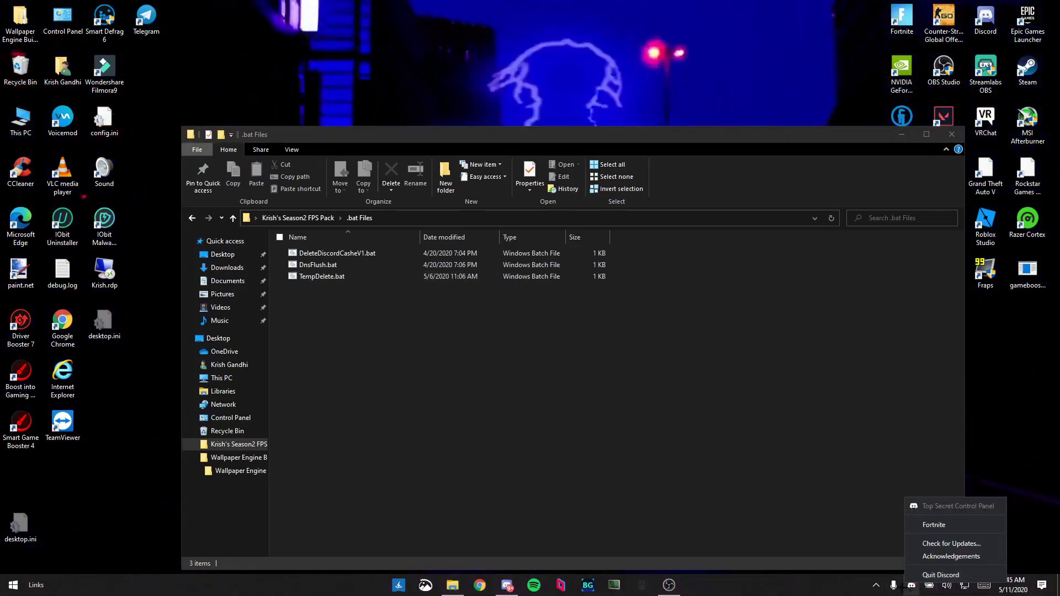
{"action": "left_click", "coordinate": [912, 587]}
{"action": "right_click", "coordinate": [912, 585]}
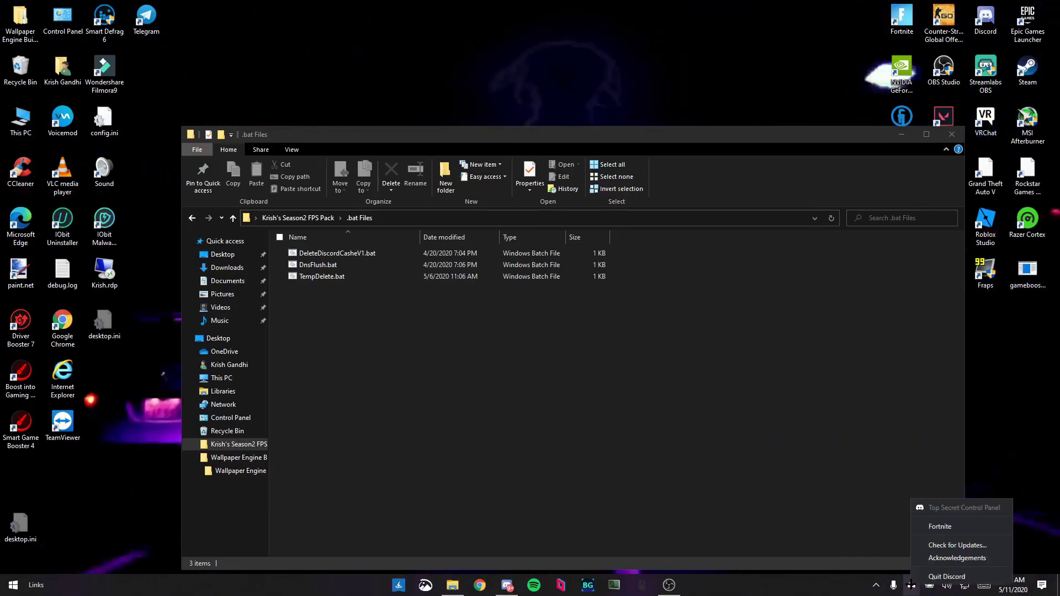
{"action": "left_click", "coordinate": [921, 576]}
- Run TempDelete.bat from the .bat Files folder and return to the main FPS pack folder
{"action": "left_click_drag", "start_coordinate": [346, 319], "coordinate": [307, 296]}
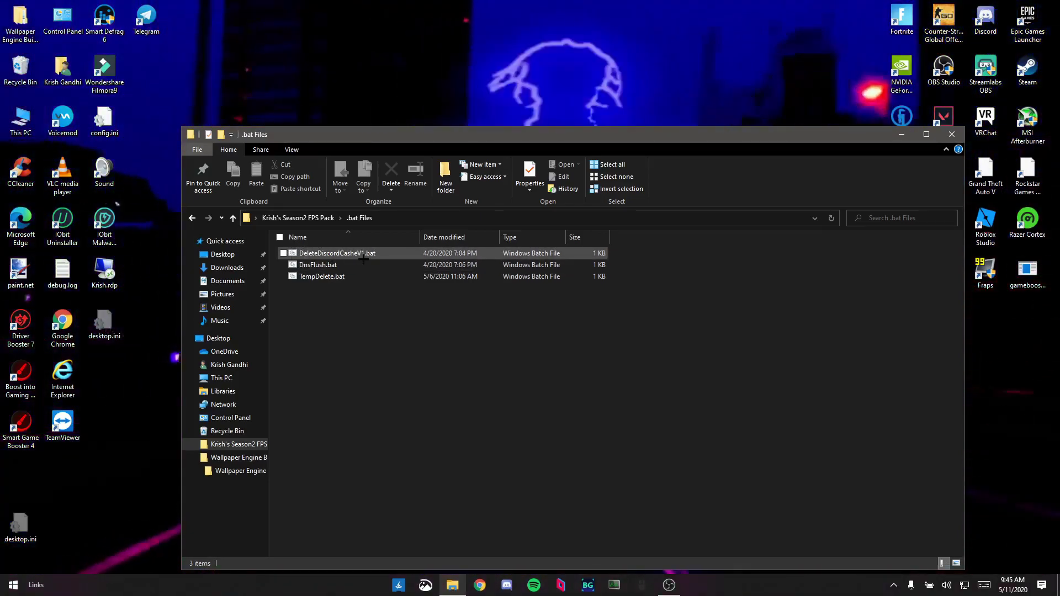
{"action": "left_click_drag", "start_coordinate": [313, 309], "coordinate": [374, 277]}
{"action": "left_click", "coordinate": [378, 310]}
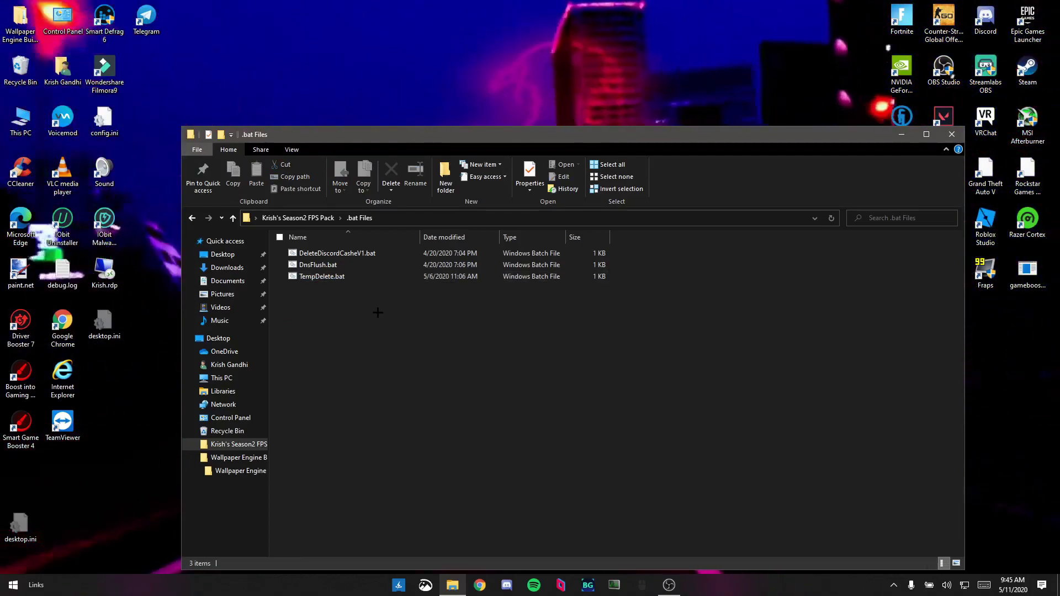
{"action": "left_click", "coordinate": [297, 267]}
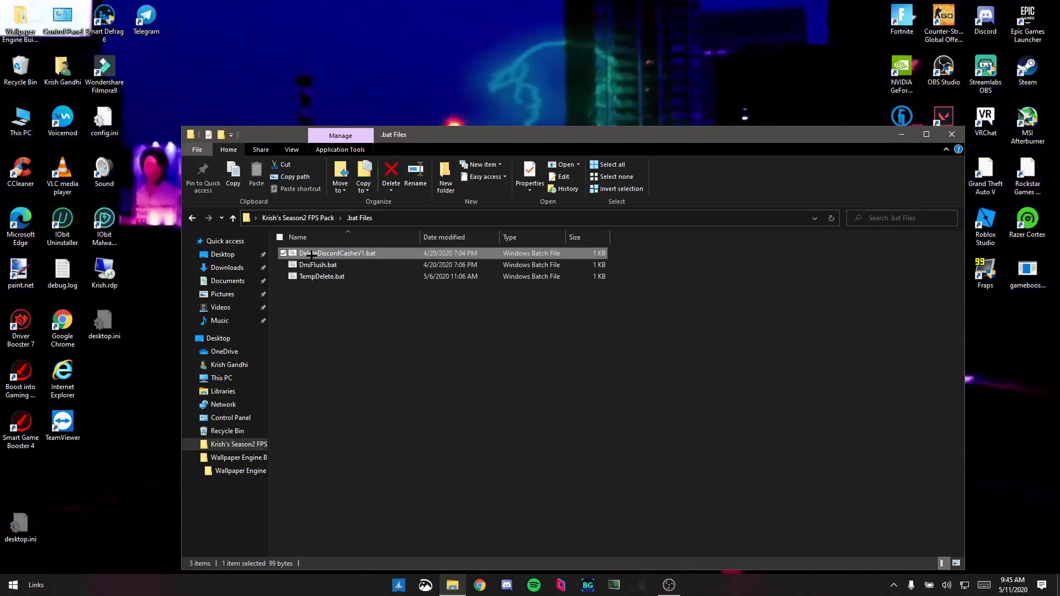
{"action": "double_click", "coordinate": [319, 277]}
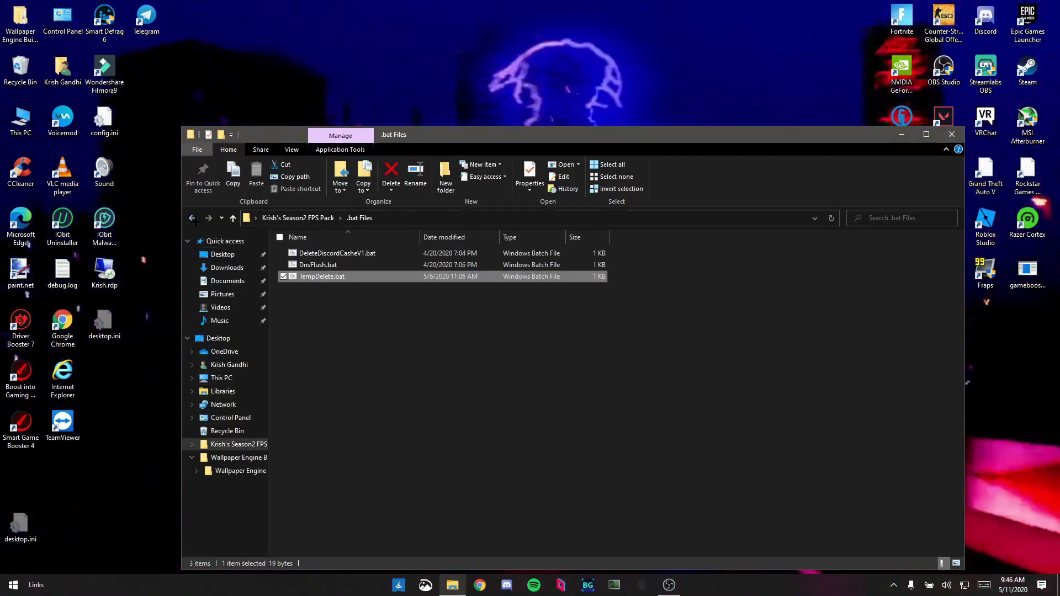
{"action": "key", "text": "BackSpace"}
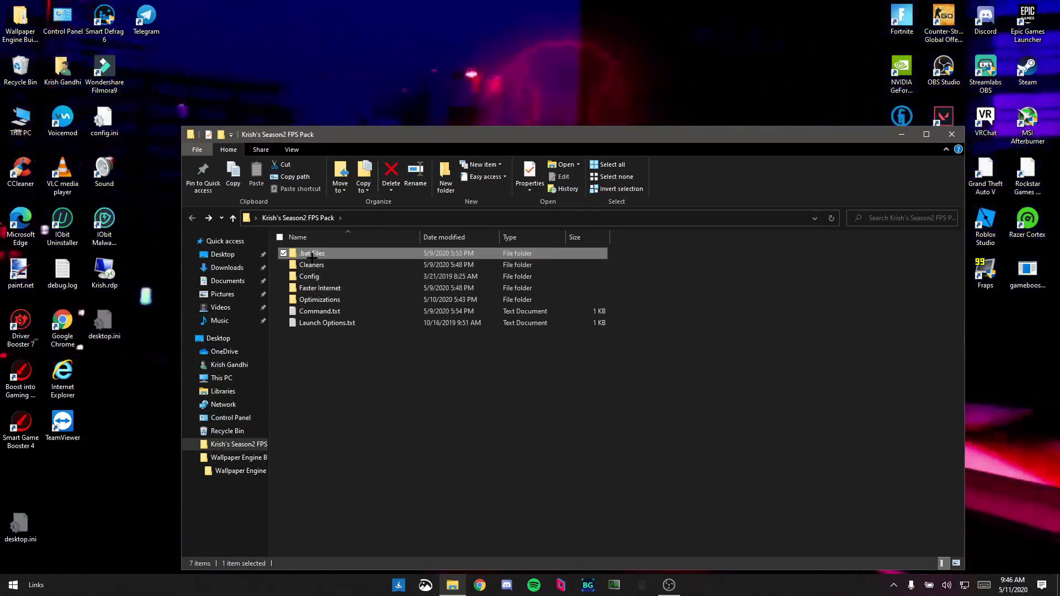
{"action": "double_click", "coordinate": [332, 255]}
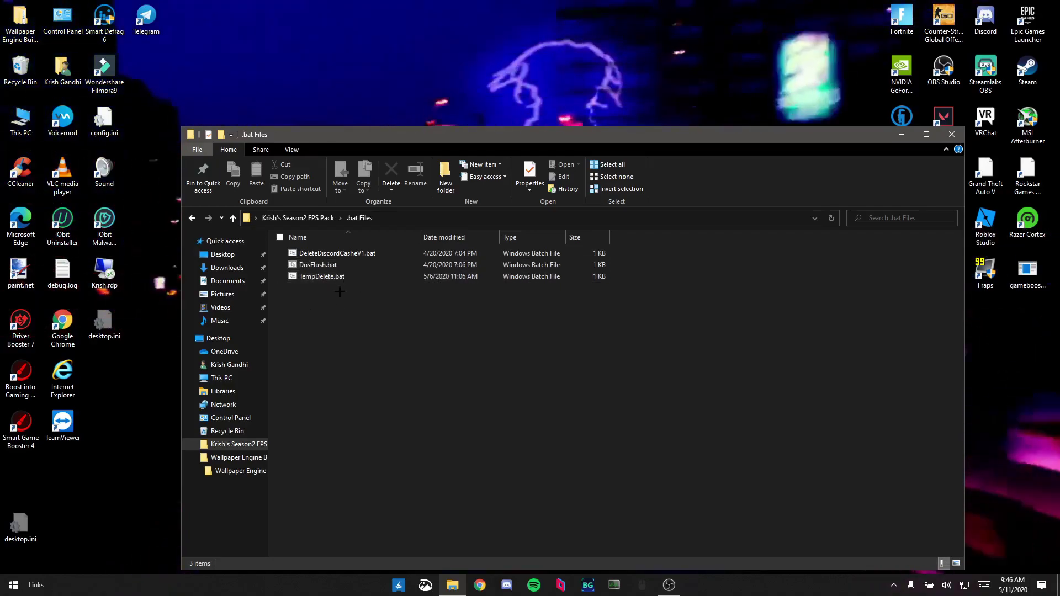
{"action": "left_click", "coordinate": [192, 218]}
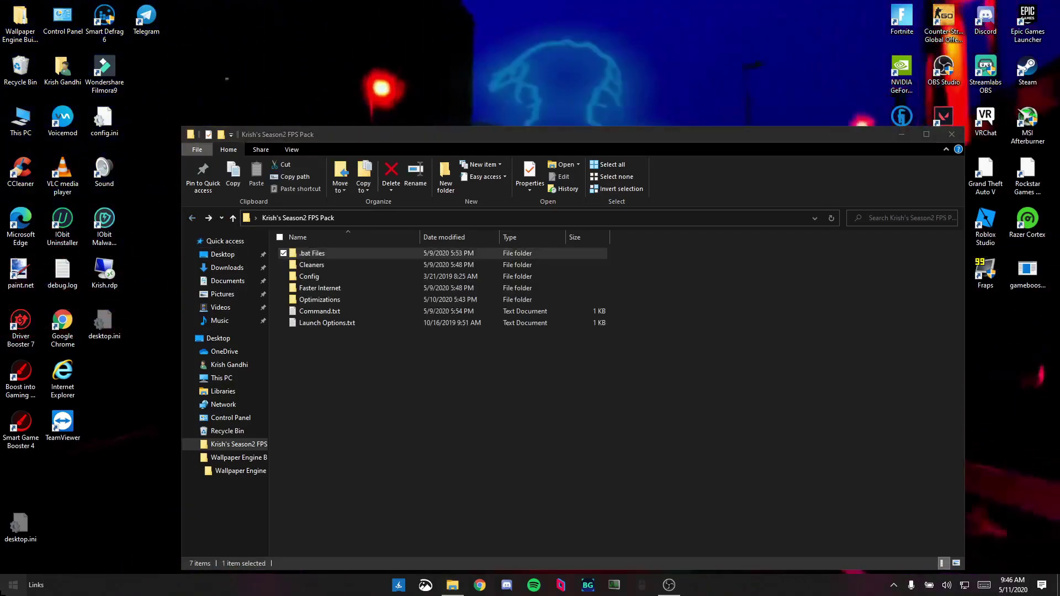
- Open the user's temporary files folder by searching for %temp%
{"action": "key", "text": "super"}
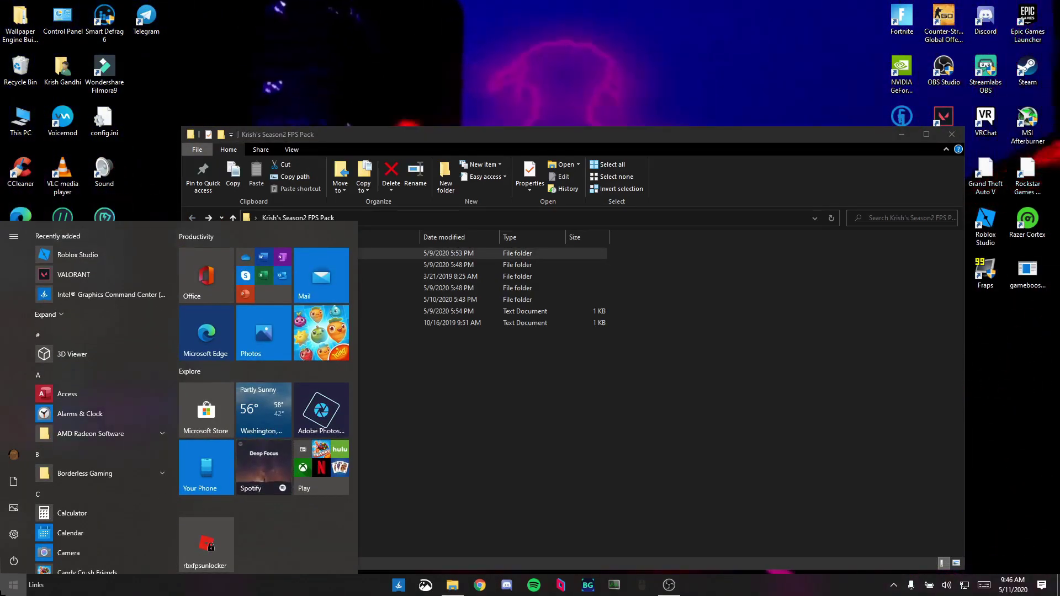
{"action": "type", "text": "%te"}
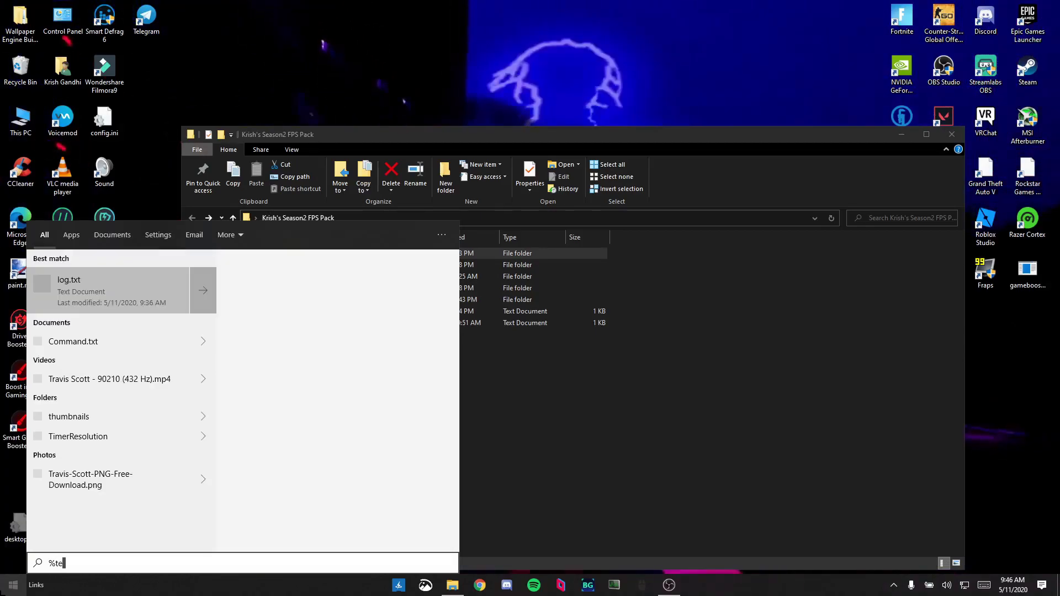
{"action": "type", "text": "mp"}
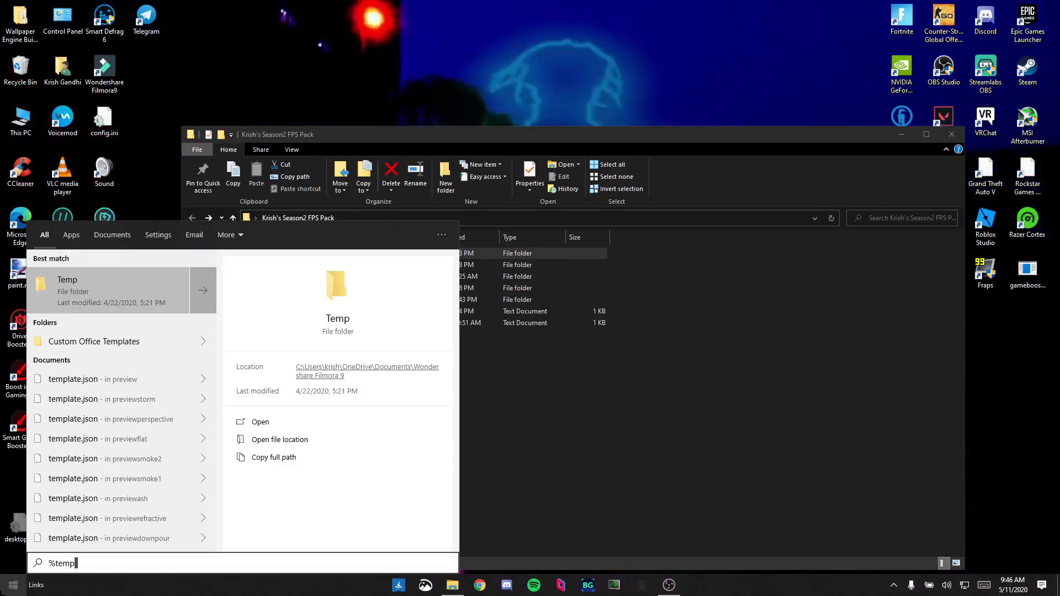
{"action": "type", "text": "%"}
{"action": "key", "text": "Return"}
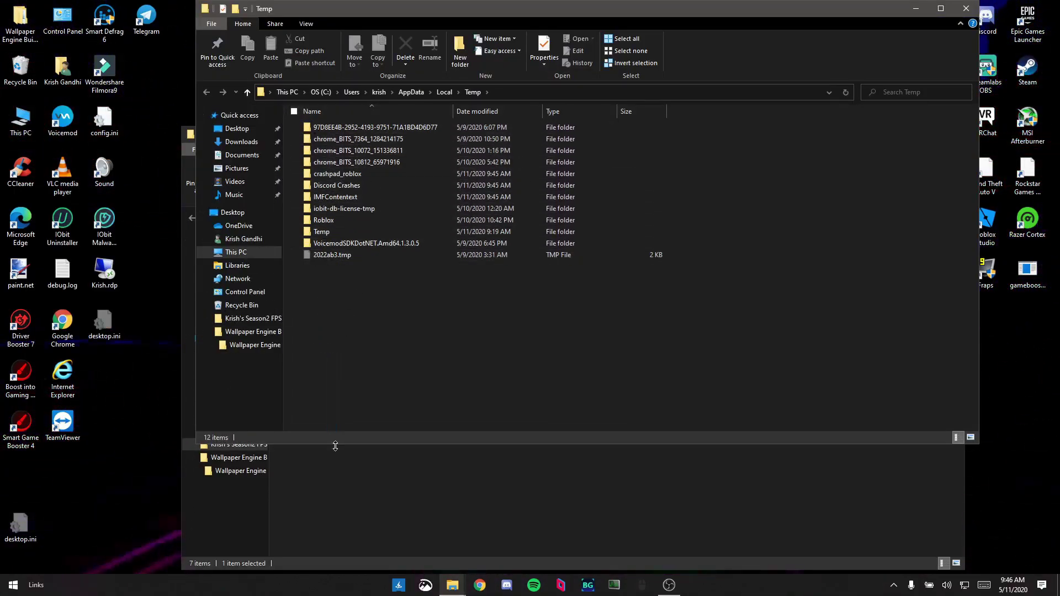
- Move all items in the Temp folder to the Recycle Bin, including system files but skipping anything in use, and close the folder
{"action": "left_click_drag", "start_coordinate": [351, 397], "coordinate": [325, 126]}
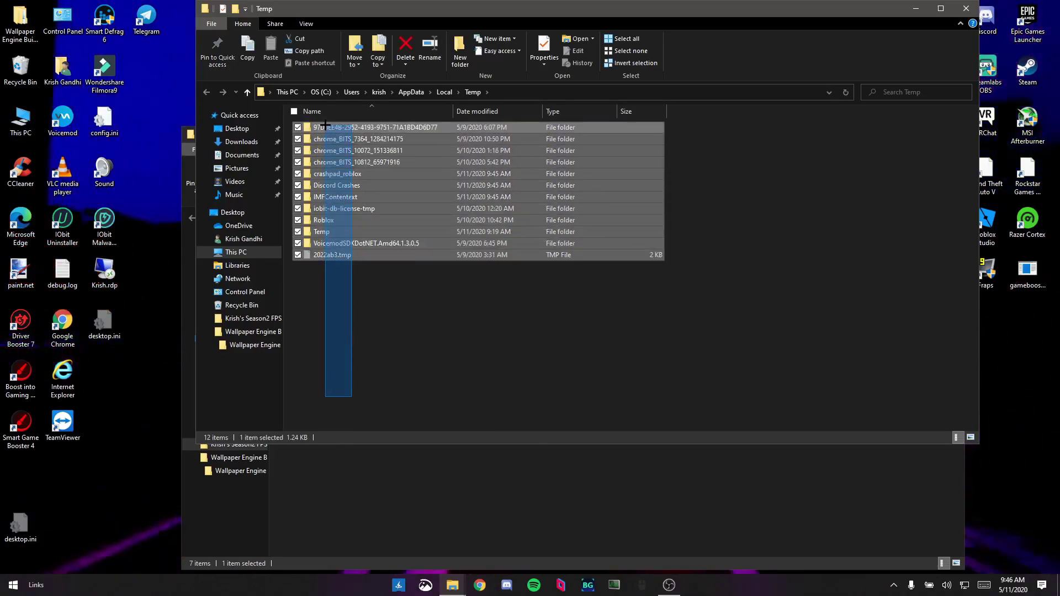
{"action": "left_click", "coordinate": [410, 35]}
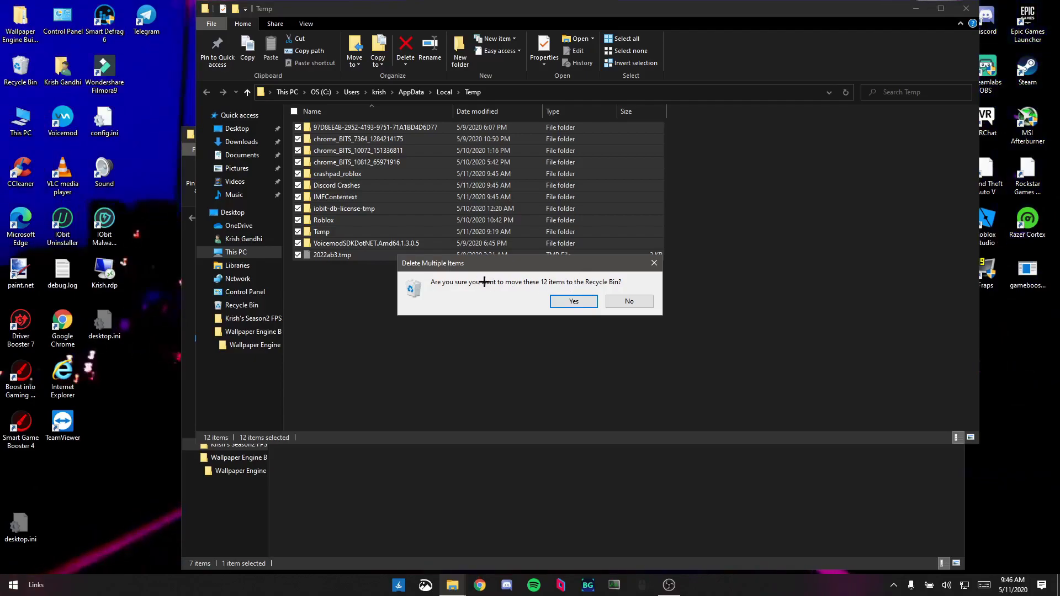
{"action": "left_click", "coordinate": [579, 299]}
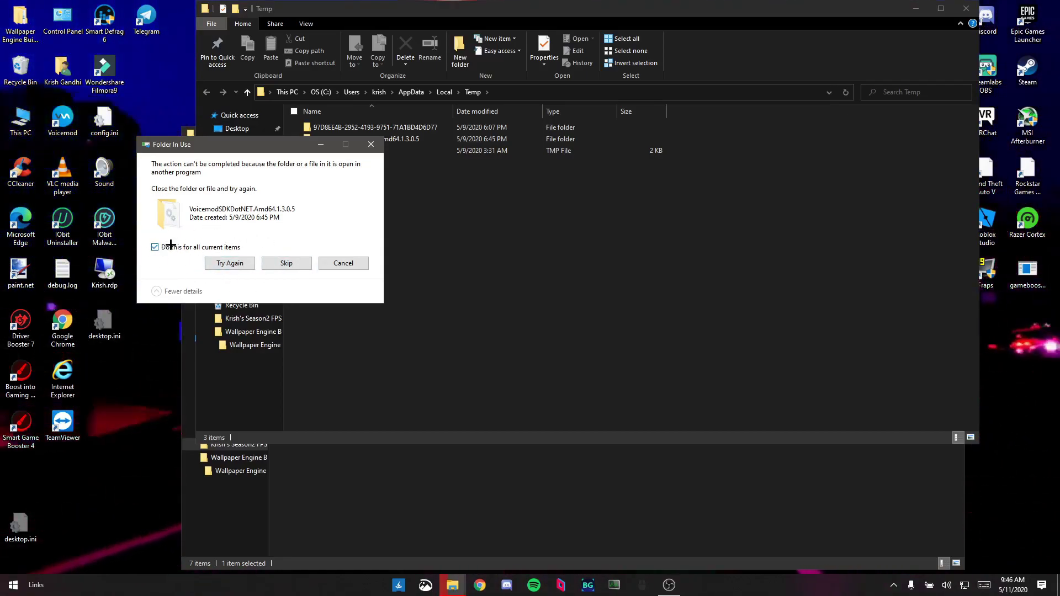
{"action": "left_click", "coordinate": [287, 264]}
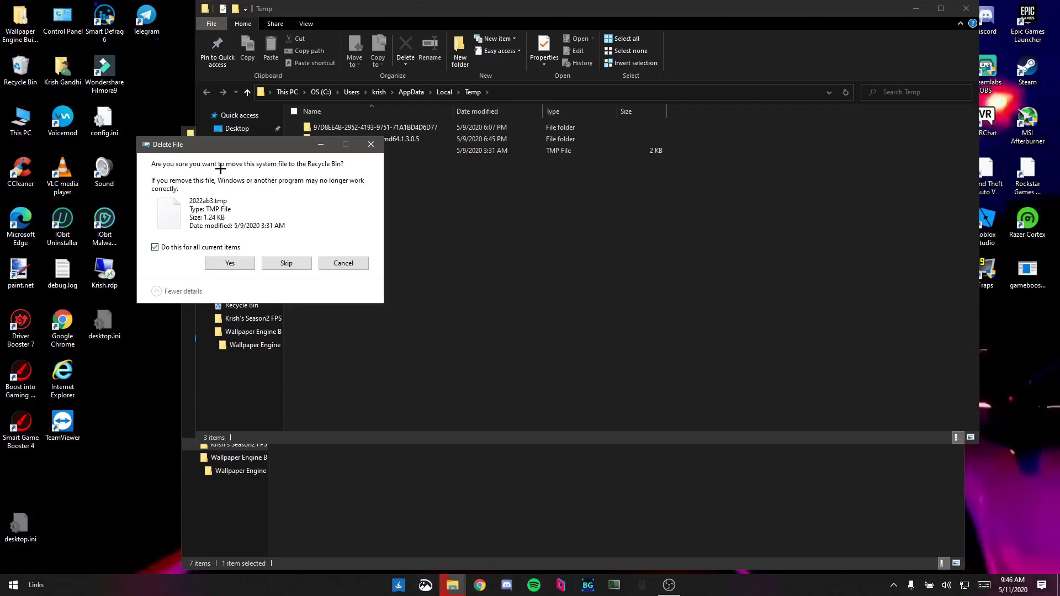
{"action": "left_click", "coordinate": [221, 264]}
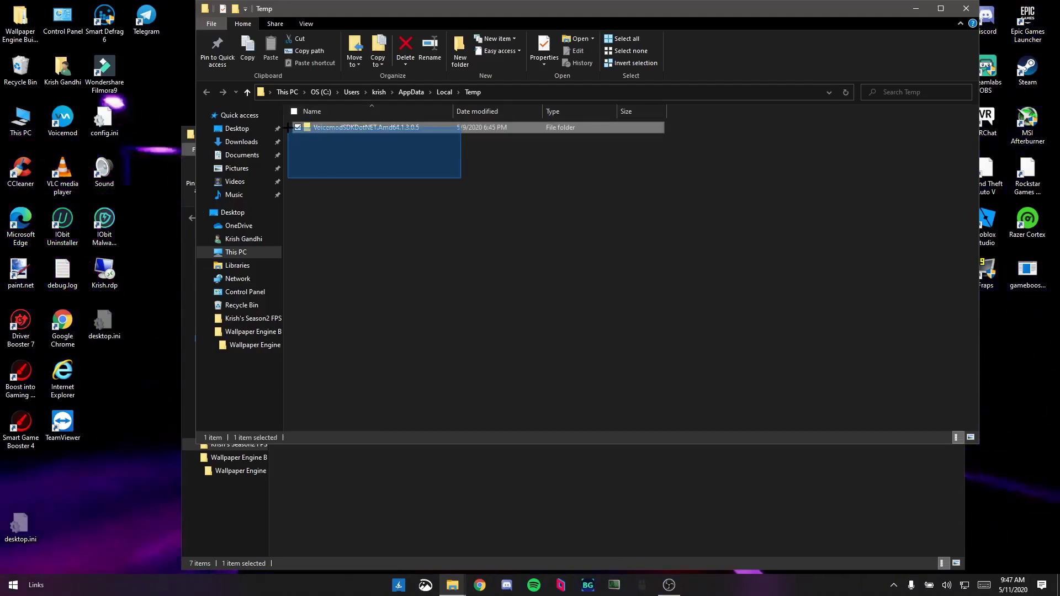
{"action": "left_click_drag", "start_coordinate": [401, 162], "coordinate": [364, 248]}
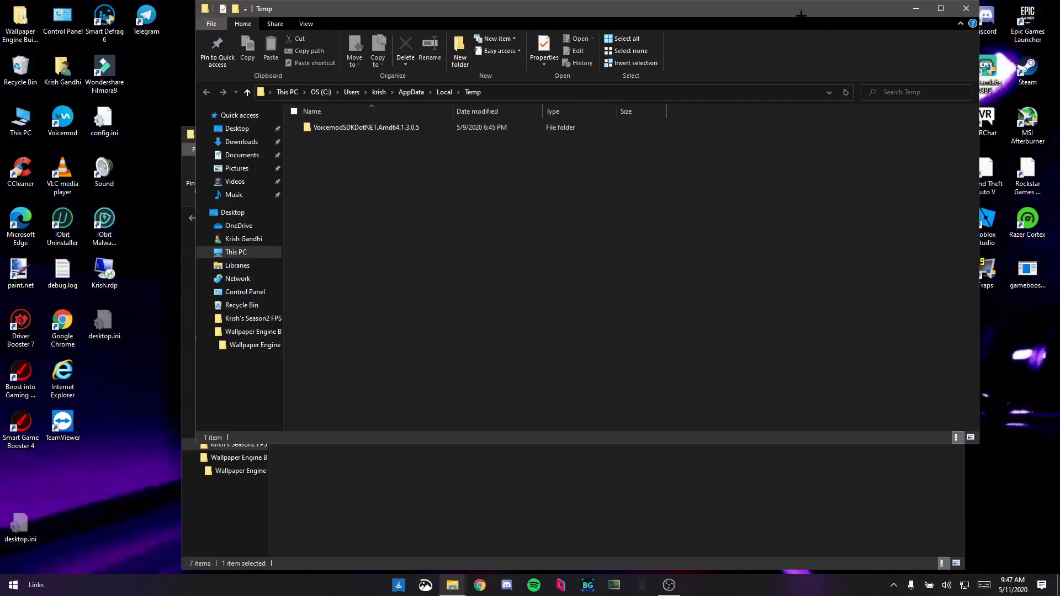
{"action": "left_click", "coordinate": [966, 8]}
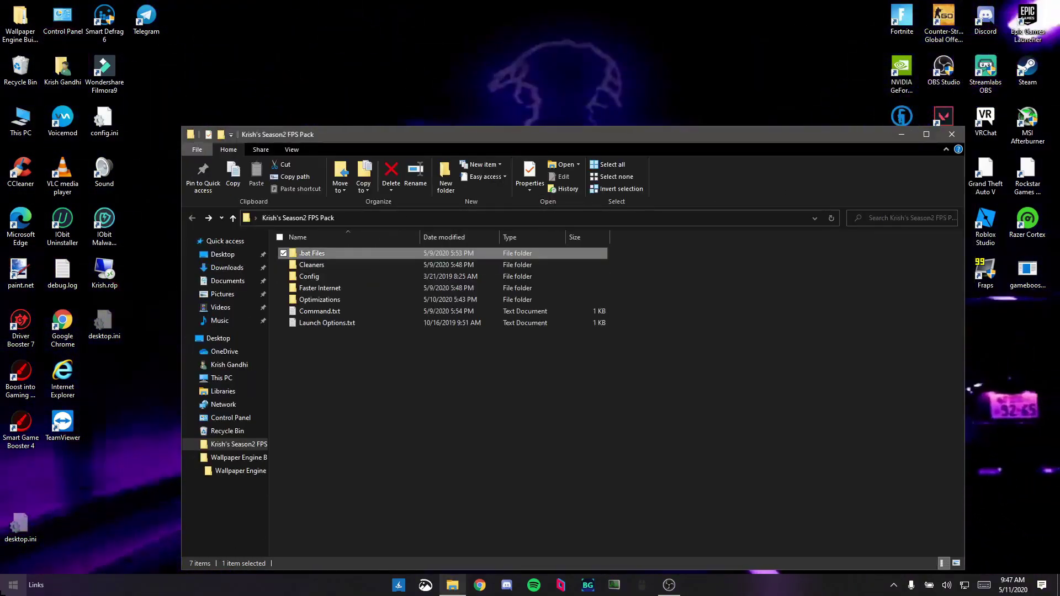
- Open the Windows prefetch folder by entering prefetch in the Run dialog
{"action": "key", "text": "super"}
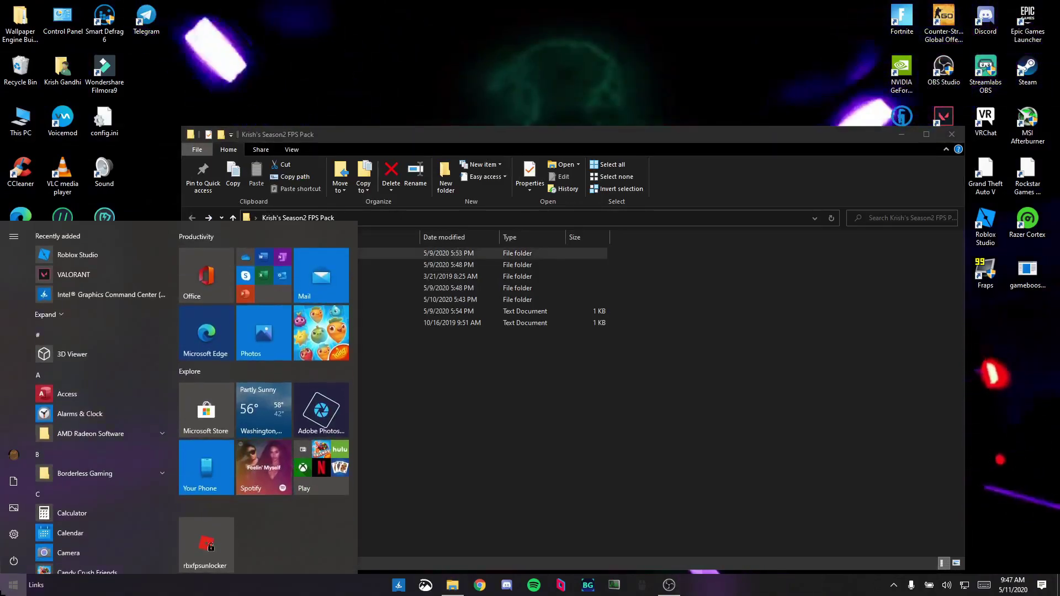
{"action": "type", "text": "run"}
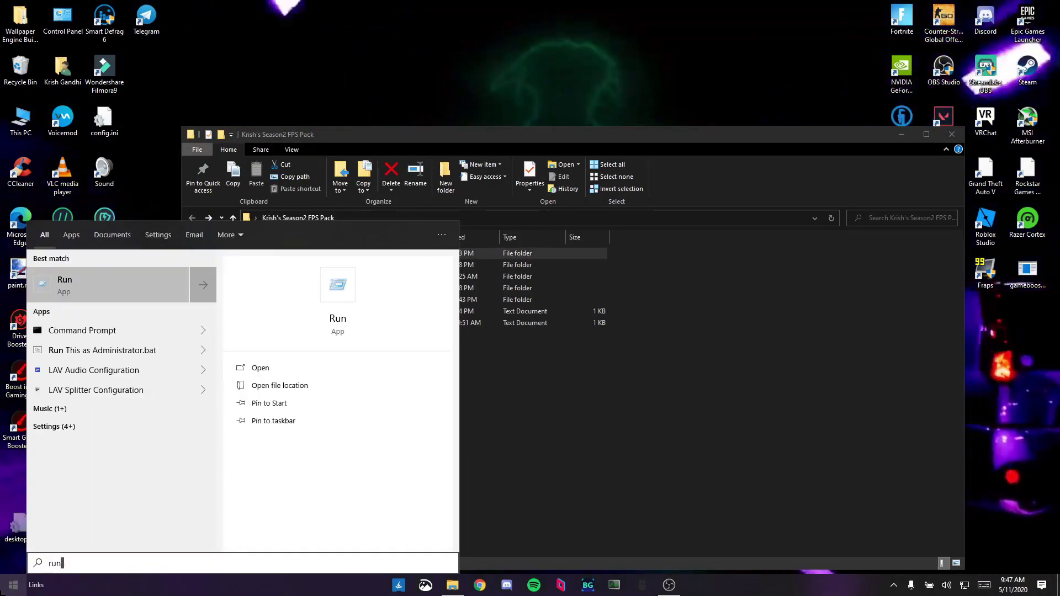
{"action": "key", "text": "Return"}
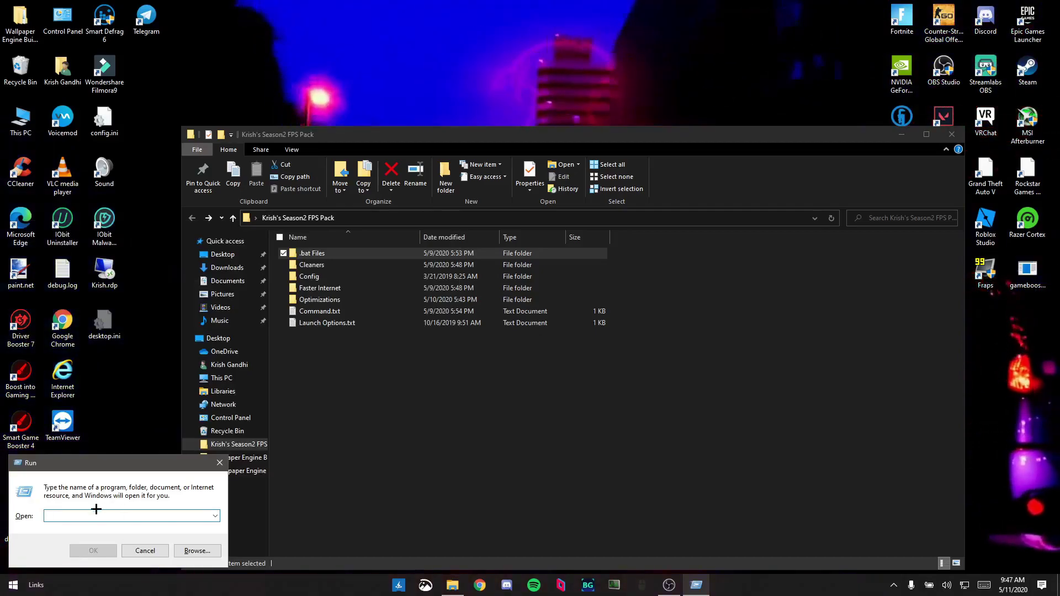
{"action": "type", "text": "p"}
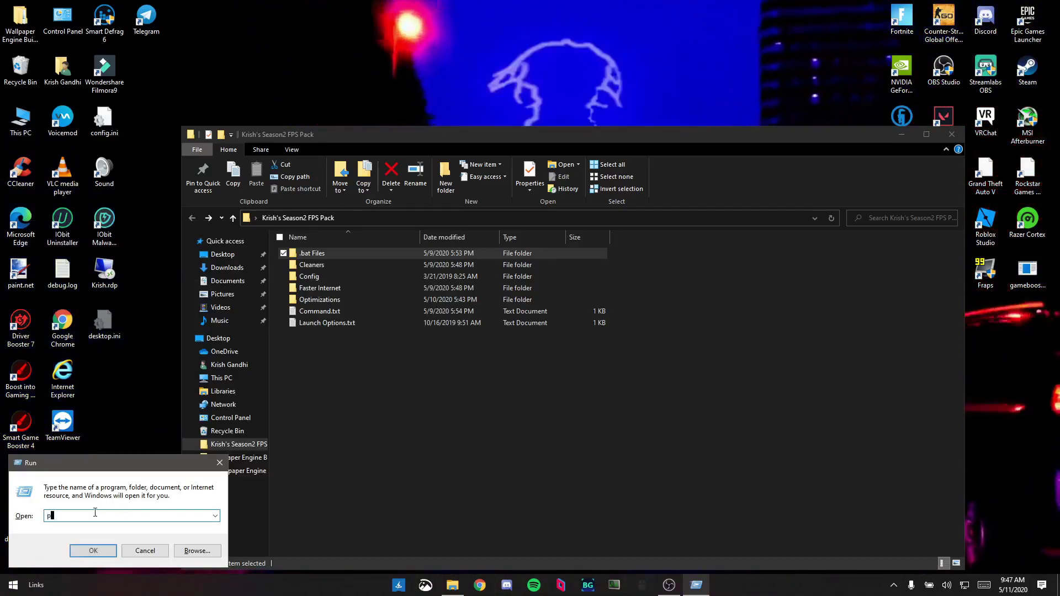
{"action": "type", "text": "refetch"}
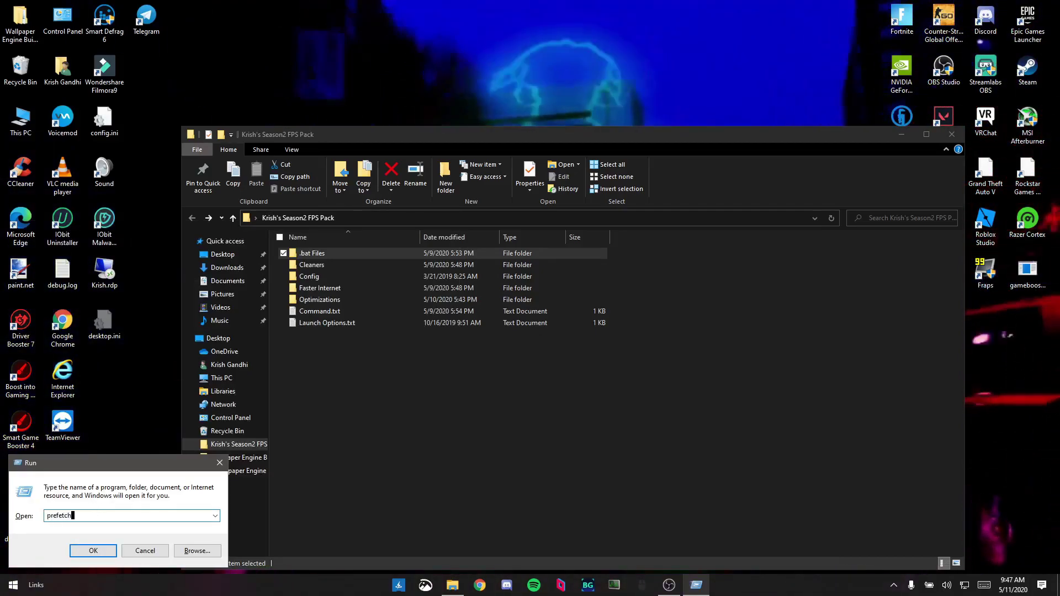
{"action": "left_click", "coordinate": [93, 549]}
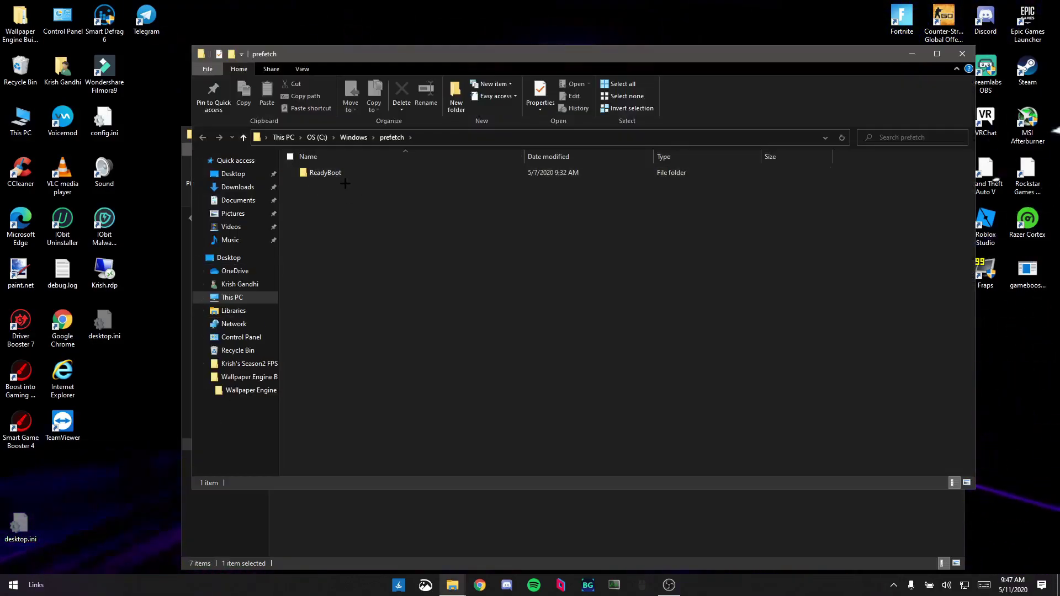
- Move the ReadyBoot folder inside prefetch to the Recycle Bin
{"action": "left_click", "coordinate": [336, 172]}
{"action": "left_click_drag", "start_coordinate": [340, 254], "coordinate": [321, 237]}
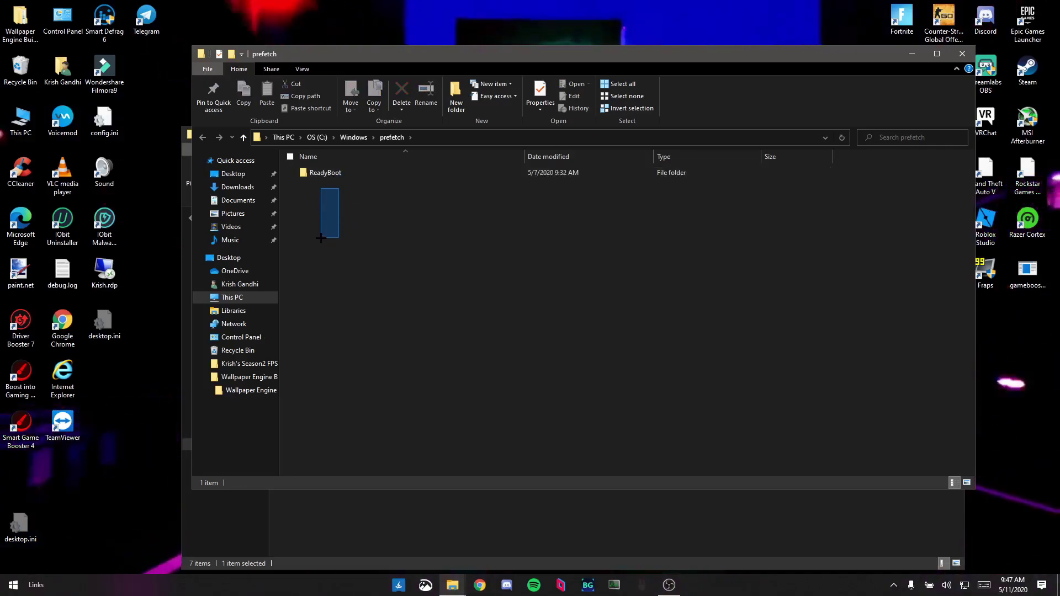
{"action": "left_click_drag", "start_coordinate": [480, 208], "coordinate": [340, 172]}
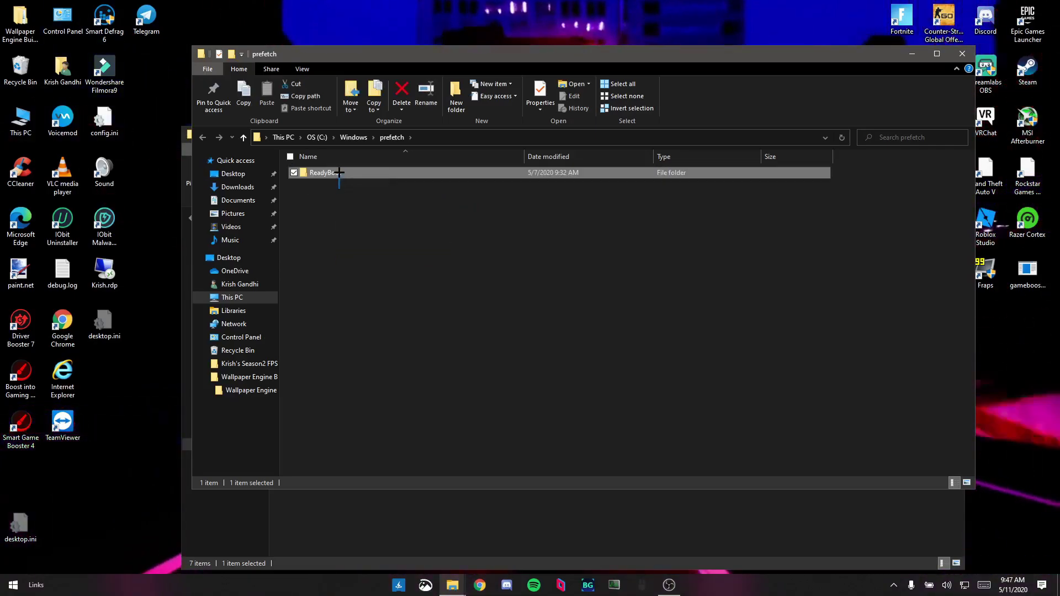
{"action": "left_click", "coordinate": [411, 100]}
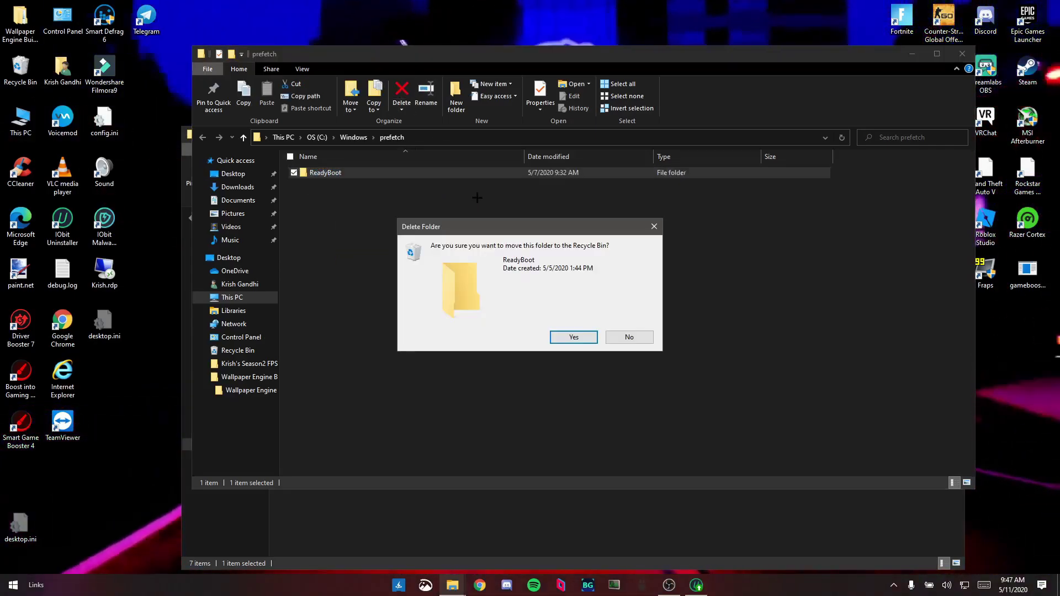
{"action": "left_click", "coordinate": [569, 335]}
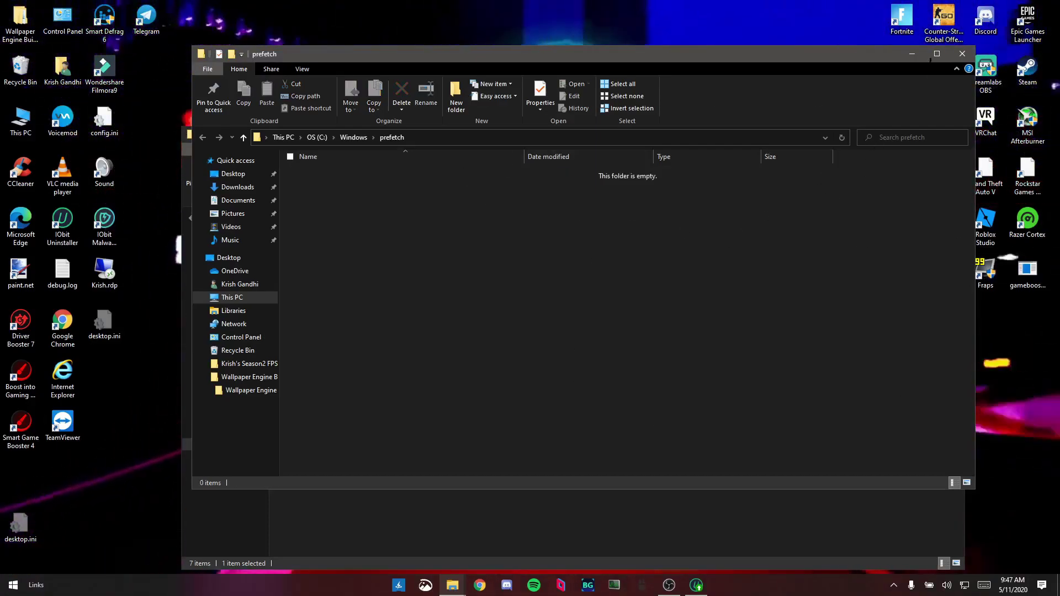
- Close the prefetch folder and permanently empty the Recycle Bin, granting administrator permission for all current items
{"action": "left_click", "coordinate": [964, 54]}
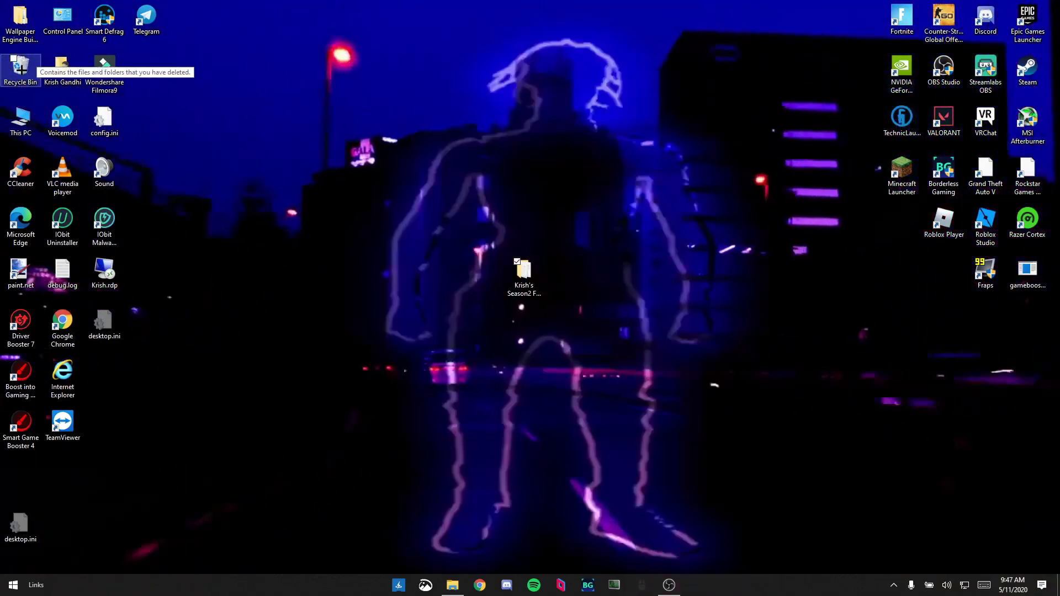
{"action": "right_click", "coordinate": [18, 69]}
{"action": "left_click", "coordinate": [35, 88]}
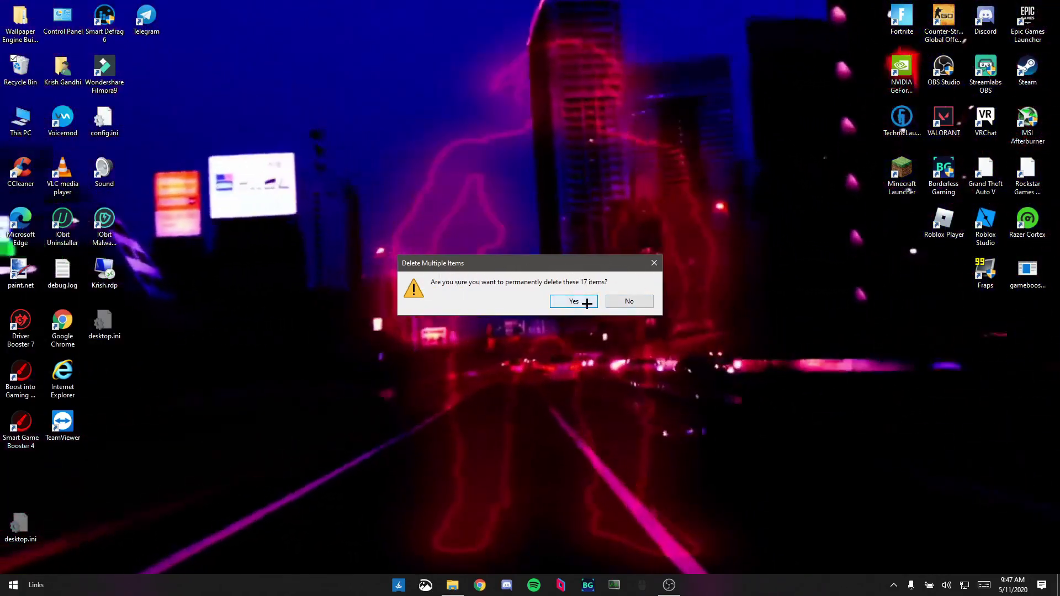
{"action": "left_click", "coordinate": [553, 301]}
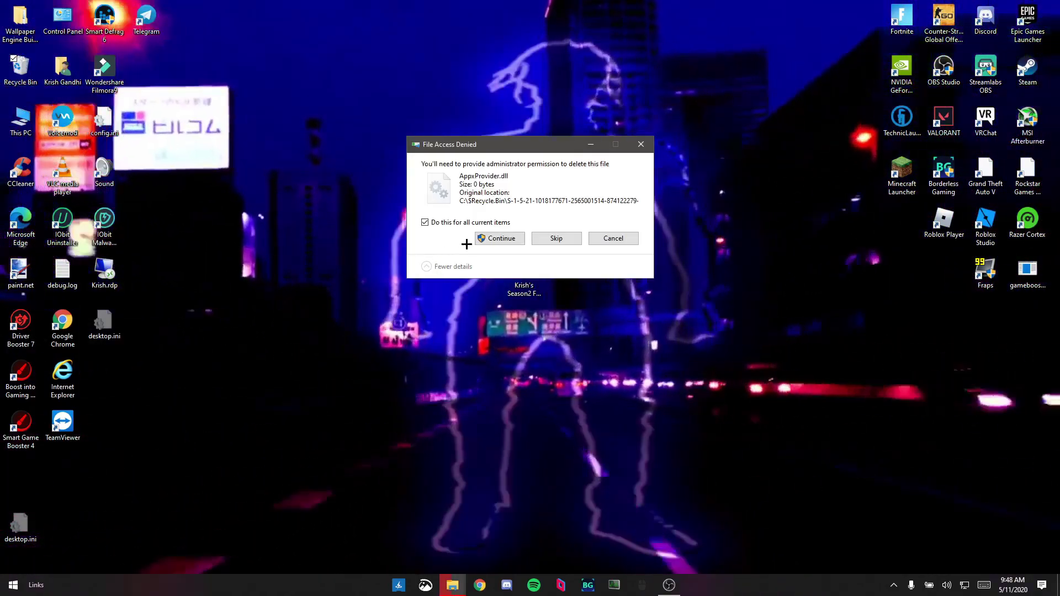
{"action": "left_click", "coordinate": [485, 238]}
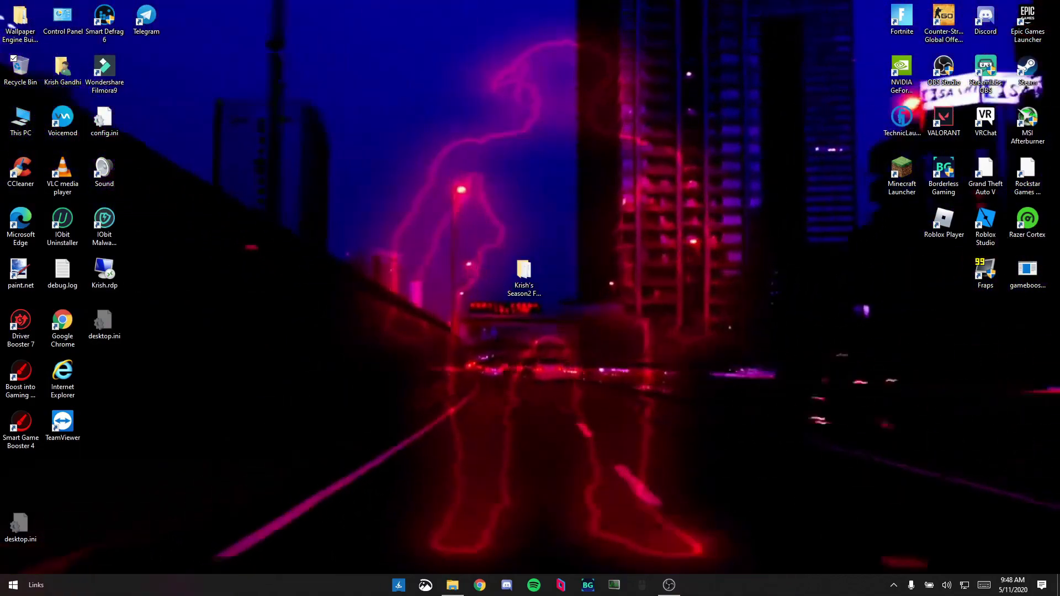
- Open the Config folder inside the Season2 FPS Pack folder on the desktop
{"action": "double_click", "coordinate": [524, 271]}
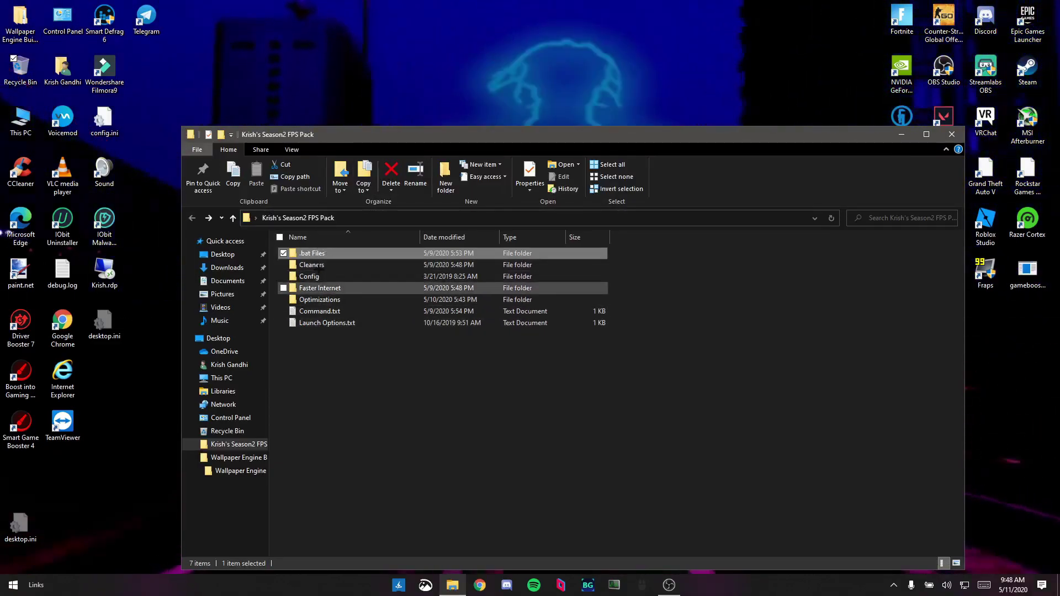
{"action": "left_click", "coordinate": [325, 277]}
{"action": "double_click", "coordinate": [325, 277]}
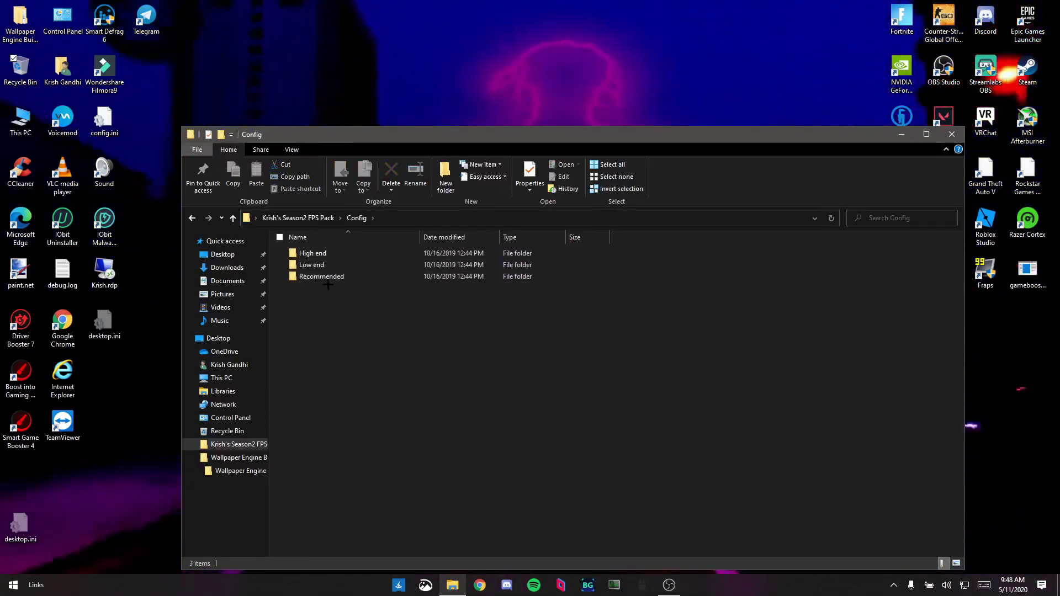
{"action": "left_click_drag", "start_coordinate": [337, 313], "coordinate": [282, 247]}
{"action": "left_click", "coordinate": [333, 320]}
{"action": "left_click_drag", "start_coordinate": [410, 327], "coordinate": [272, 251]}
{"action": "left_click_drag", "start_coordinate": [383, 300], "coordinate": [352, 374]}
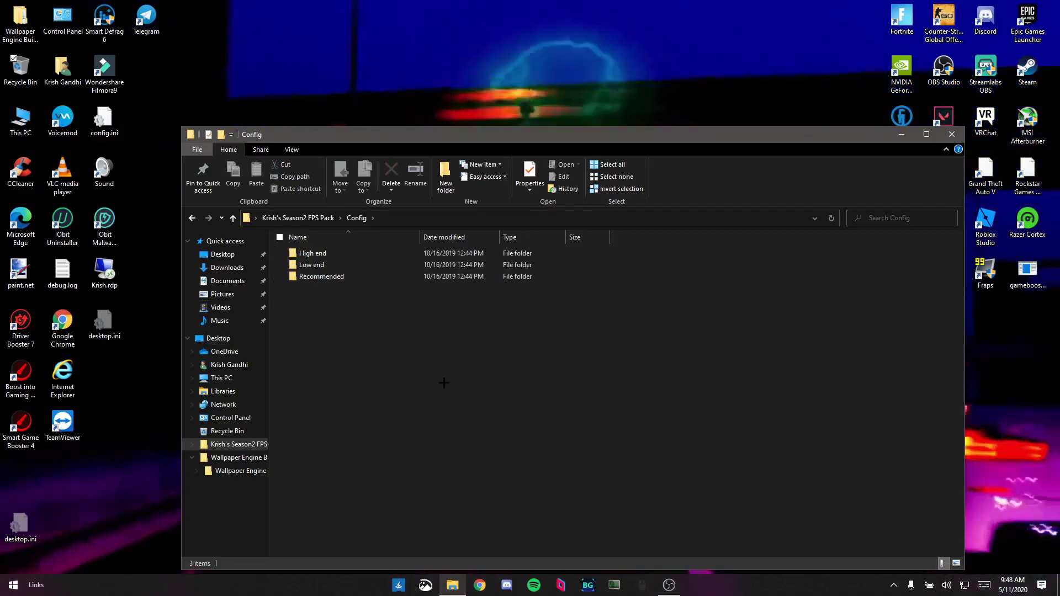
- Open the user's Roaming application data folder by searching for %appdata%
{"action": "key", "text": "super"}
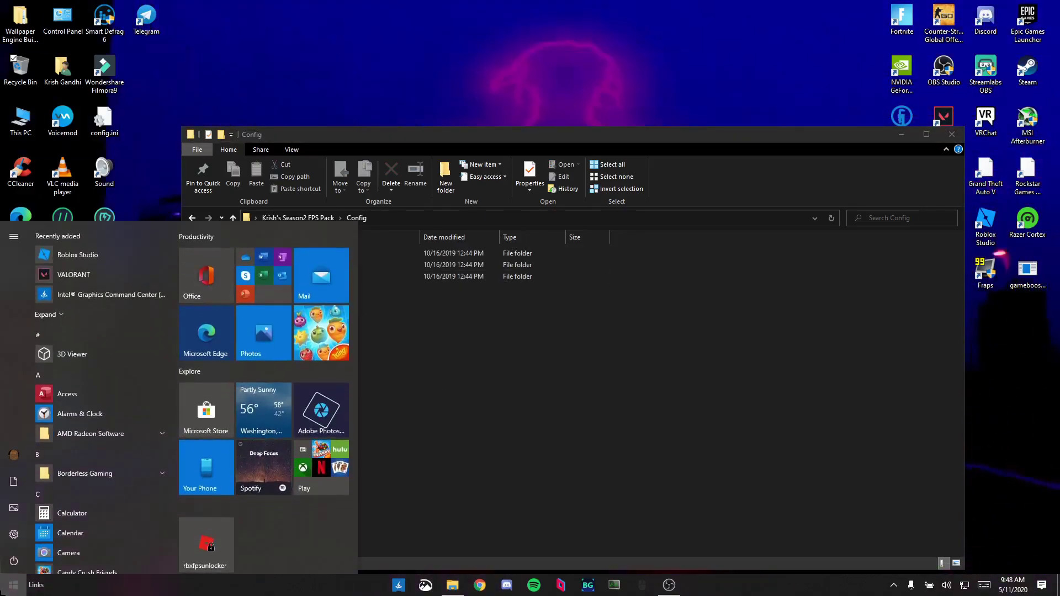
{"action": "type", "text": "%app"}
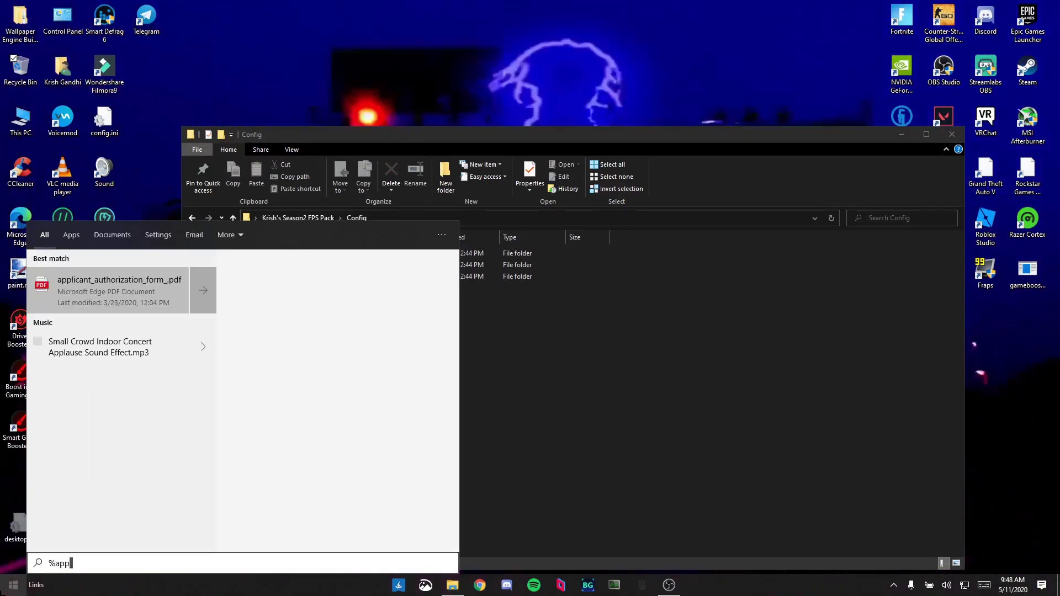
{"action": "type", "text": "data"}
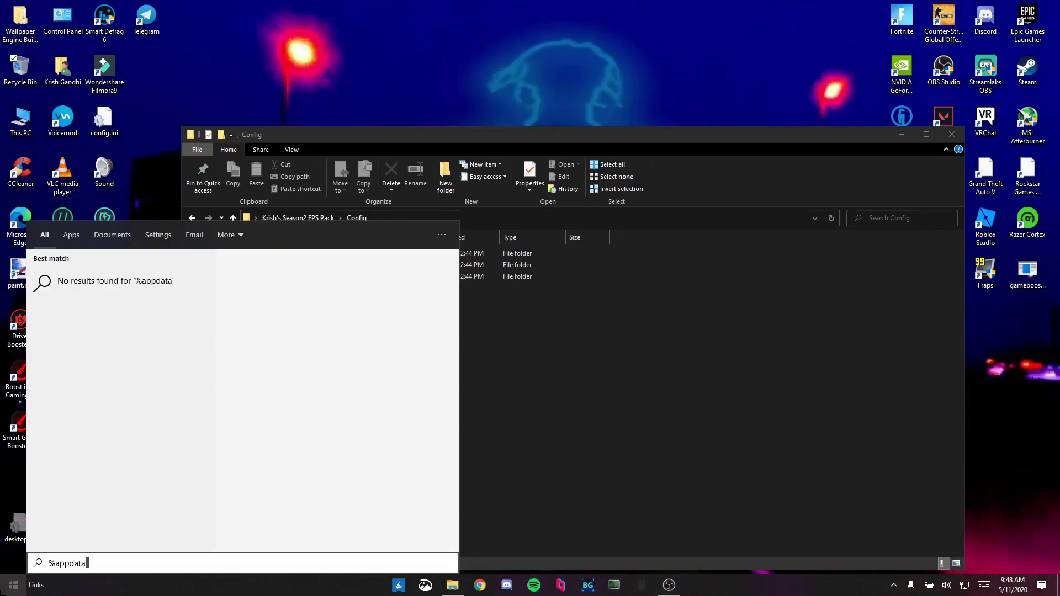
{"action": "type", "text": "%"}
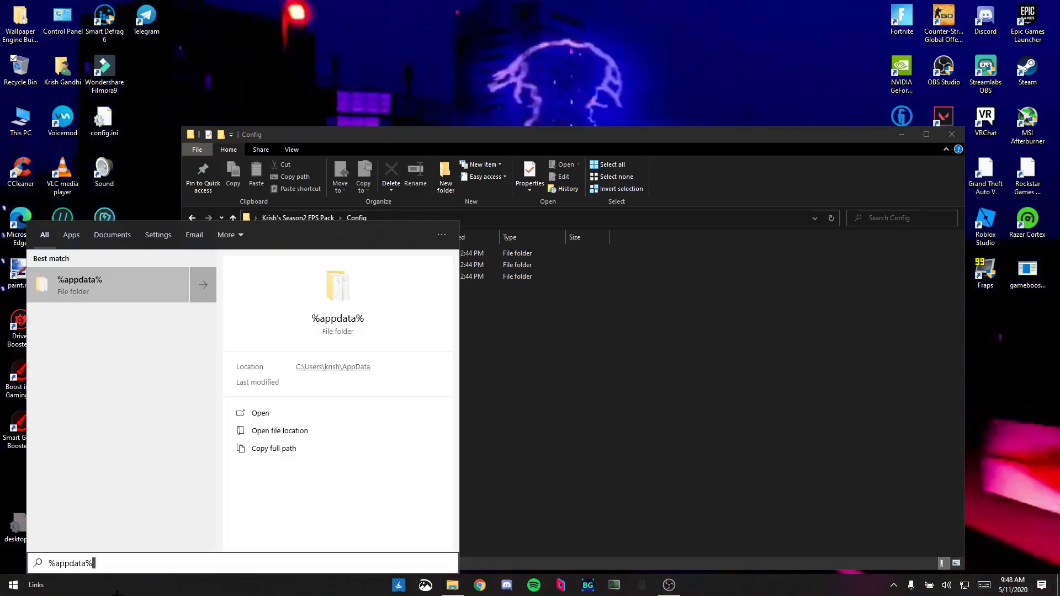
{"action": "left_click", "coordinate": [78, 287]}
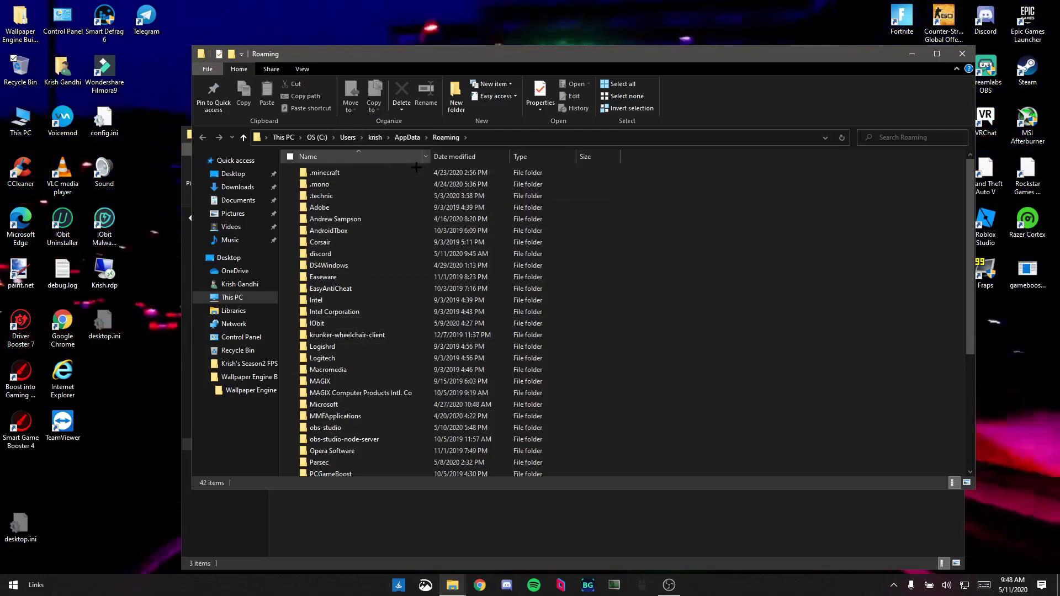
- Go up to AppData and open Fortnite's settings folder at Local\FortniteGame\Saved\Config\WindowsClient
{"action": "left_click", "coordinate": [408, 138]}
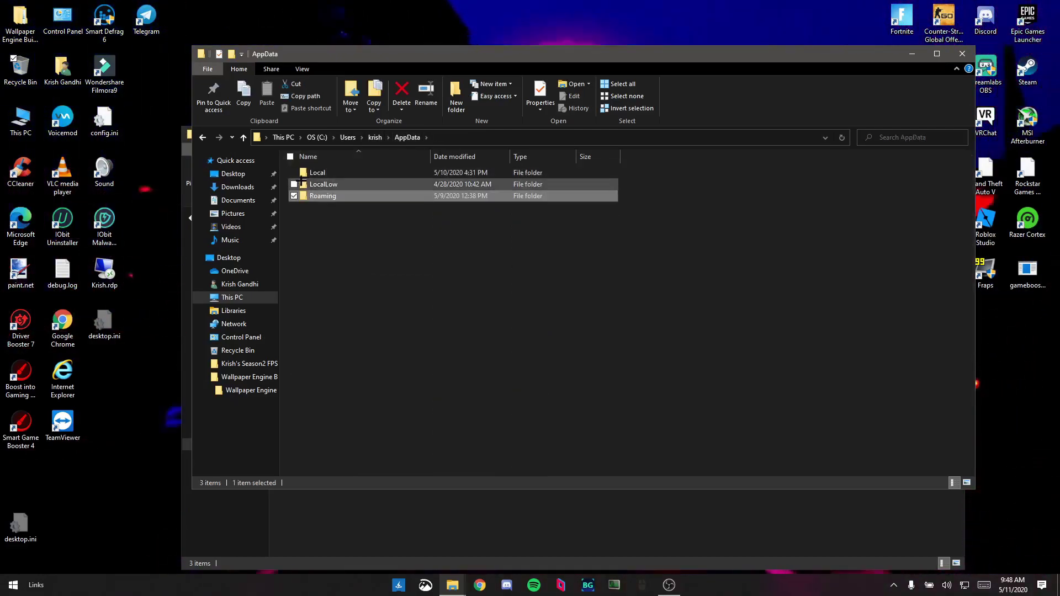
{"action": "double_click", "coordinate": [324, 172]}
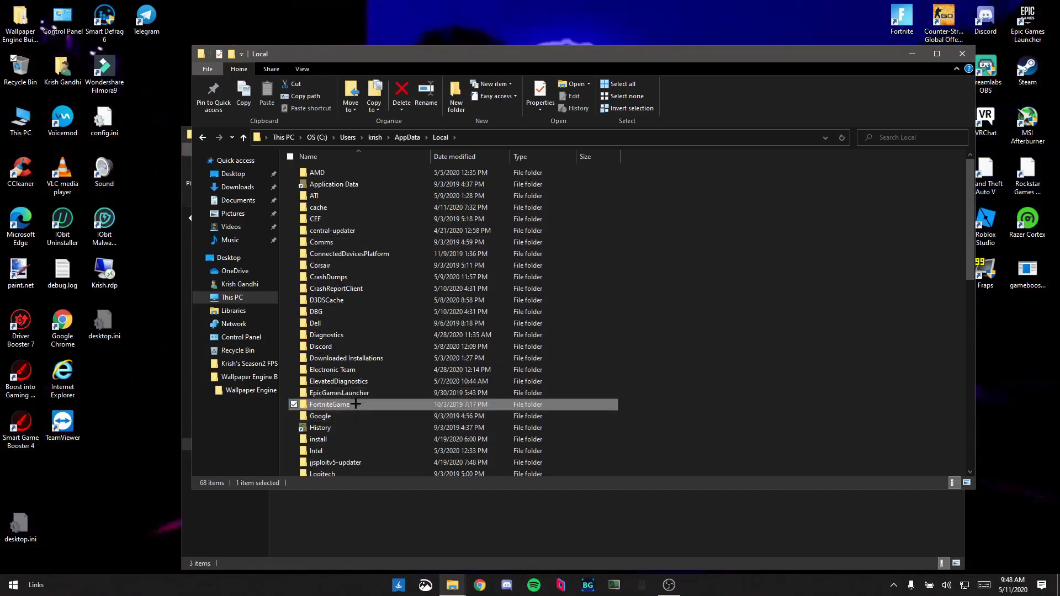
{"action": "double_click", "coordinate": [329, 404]}
{"action": "double_click", "coordinate": [320, 172]}
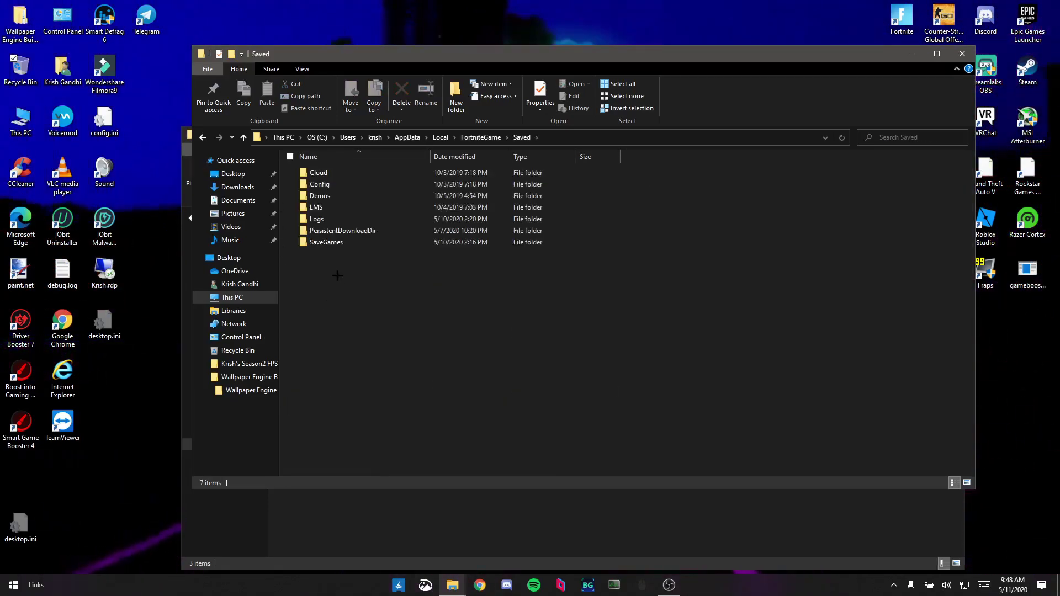
{"action": "double_click", "coordinate": [320, 184]}
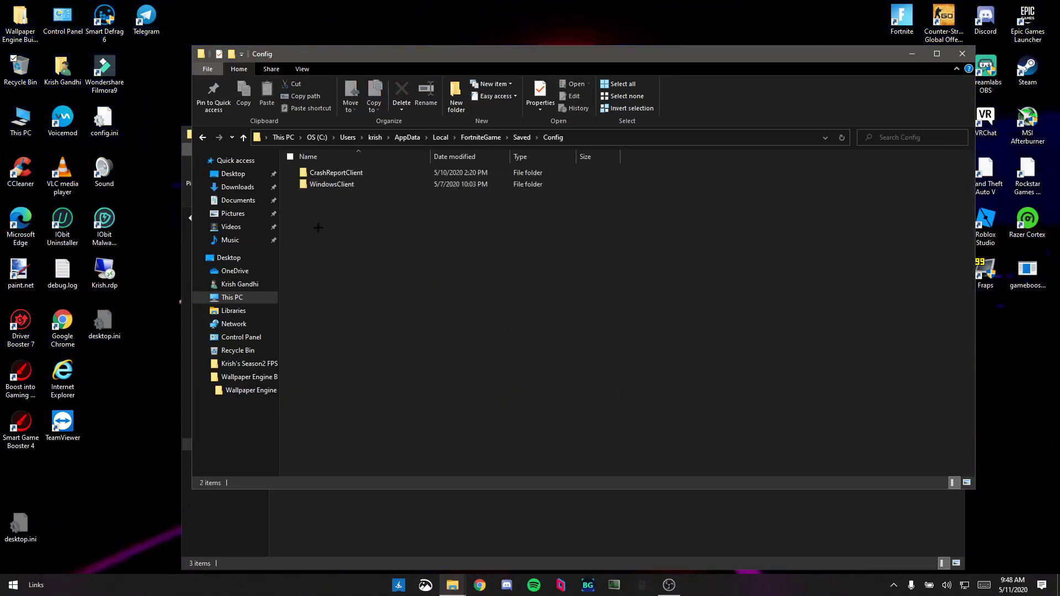
{"action": "double_click", "coordinate": [323, 184]}
{"action": "left_click_drag", "start_coordinate": [329, 251], "coordinate": [360, 203]}
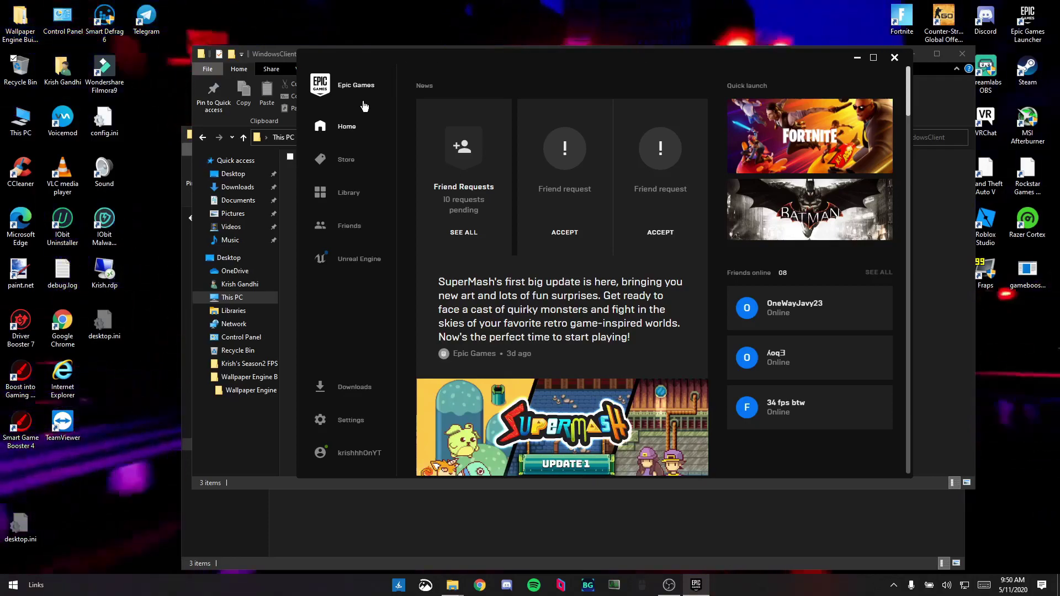
- Start verifying Fortnite's game files from the library in the Epic Games Launcher
{"action": "left_click", "coordinate": [356, 193]}
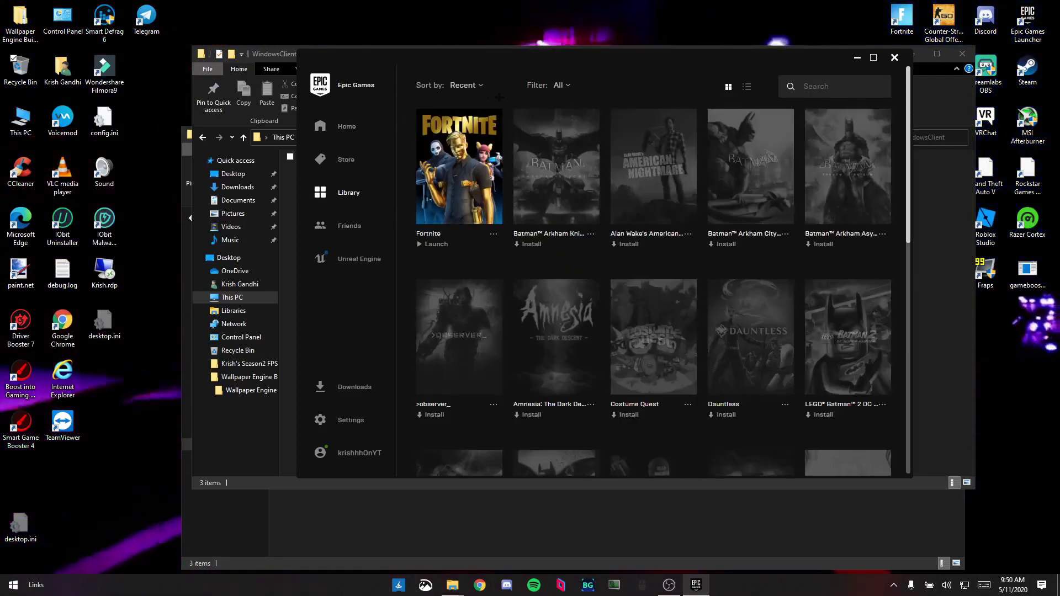
{"action": "left_click", "coordinate": [493, 234]}
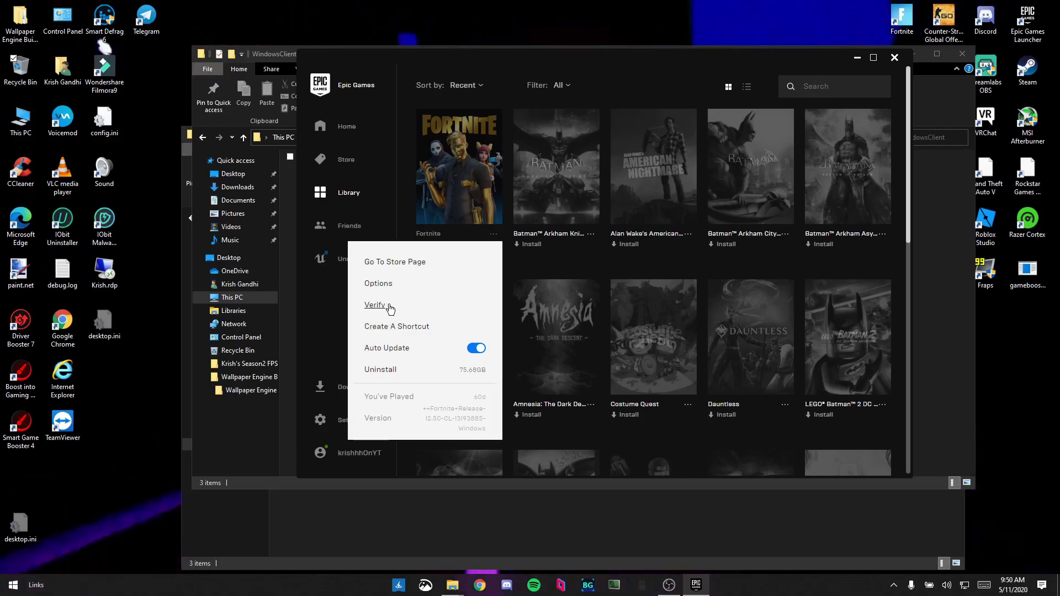
{"action": "left_click", "coordinate": [366, 303]}
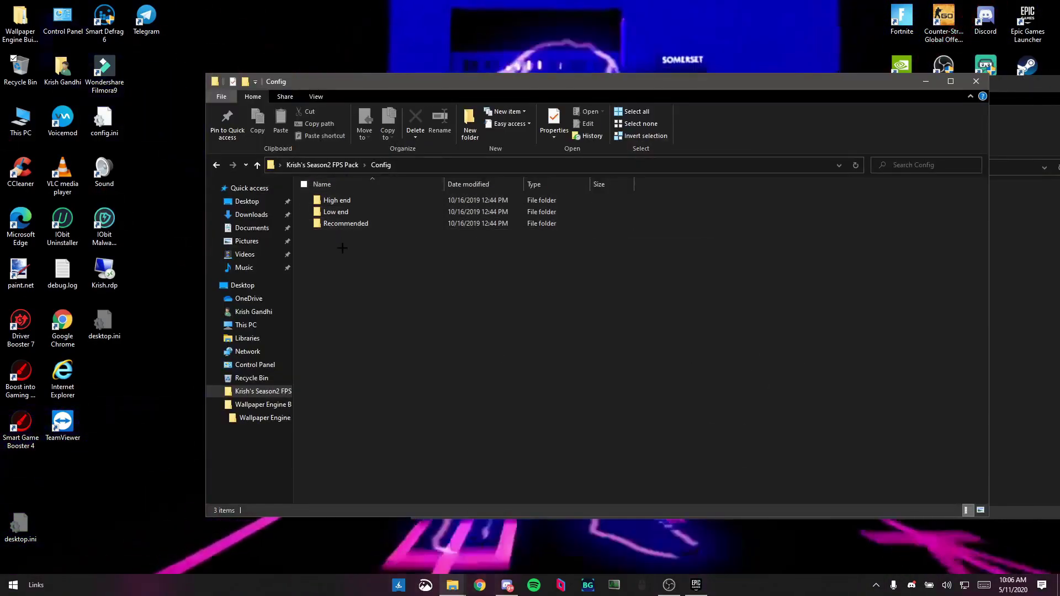
{"action": "left_click_drag", "start_coordinate": [343, 248], "coordinate": [378, 243]}
{"action": "left_click_drag", "start_coordinate": [491, 264], "coordinate": [323, 197]}
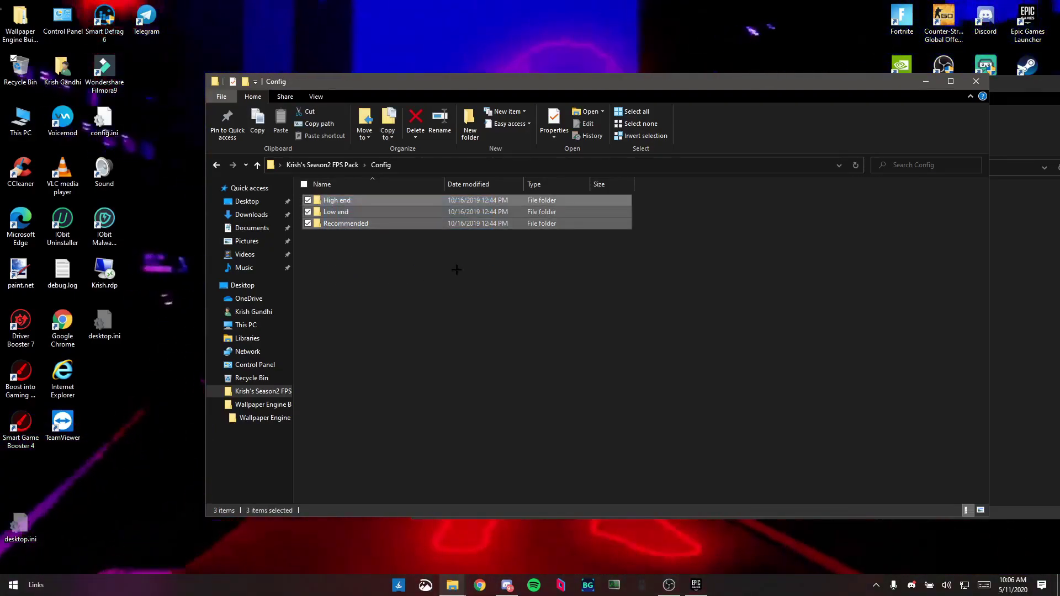
{"action": "left_click_drag", "start_coordinate": [430, 254], "coordinate": [326, 194]}
{"action": "left_click", "coordinate": [331, 264]}
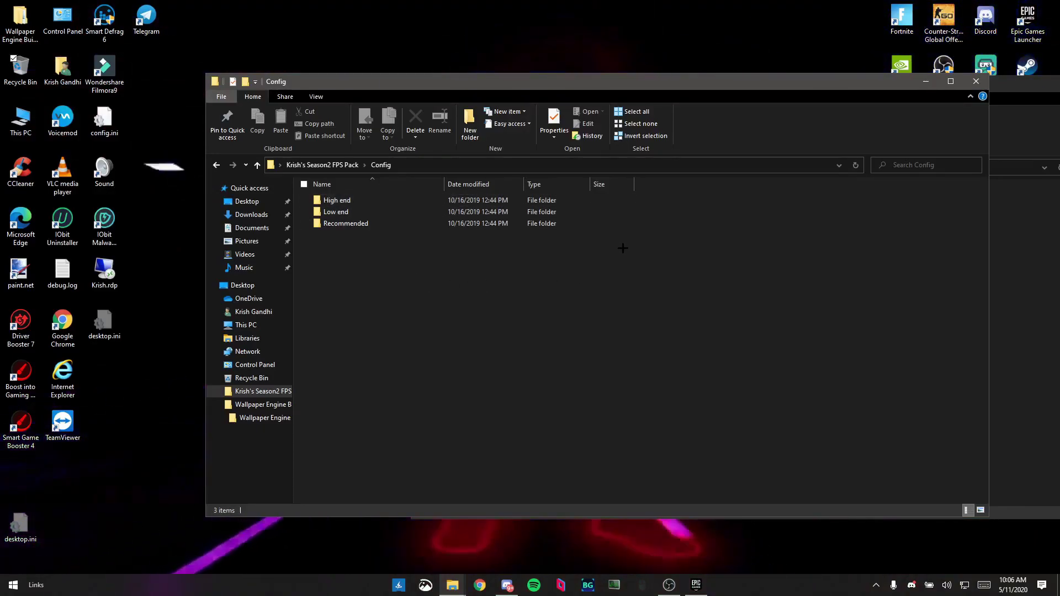
{"action": "left_click_drag", "start_coordinate": [309, 216], "coordinate": [366, 235]}
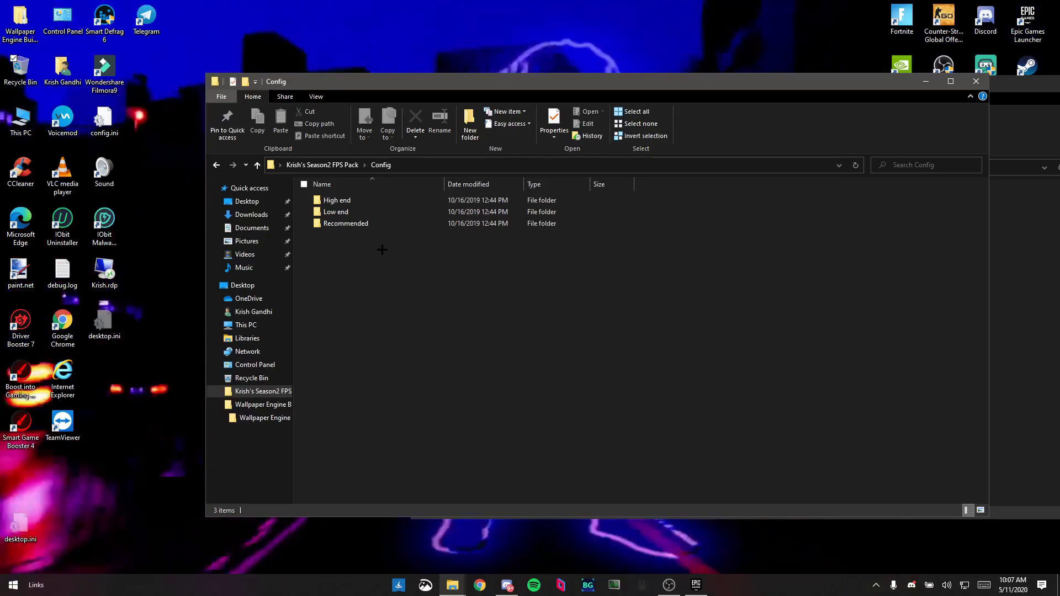
{"action": "left_click", "coordinate": [320, 225]}
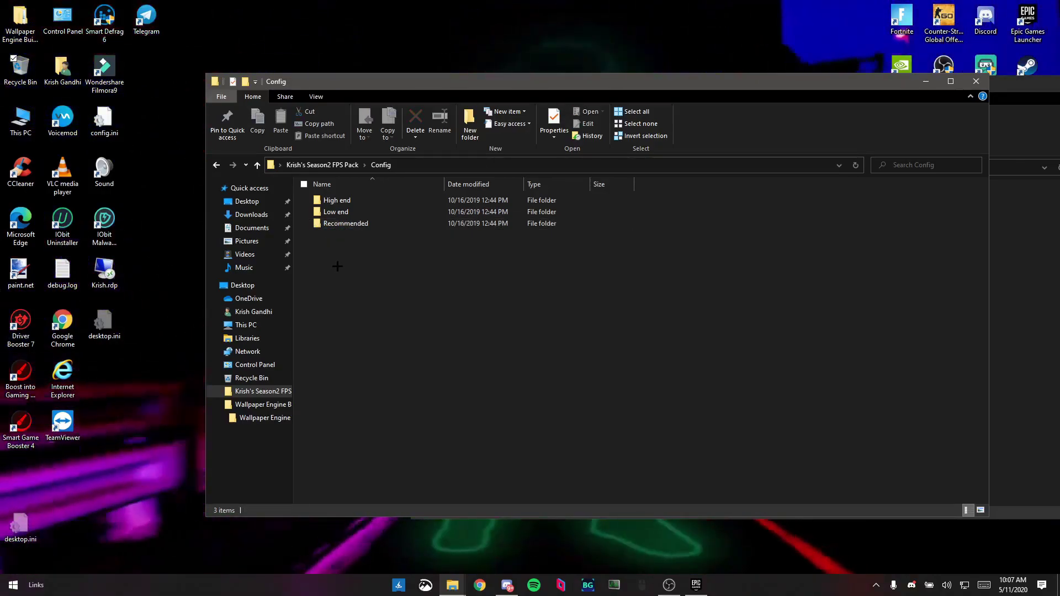
{"action": "left_click_drag", "start_coordinate": [401, 248], "coordinate": [371, 277]}
- Move Engine.ini, GameUserSettings.ini and Scalability.ini from the Low end config folder into WindowsClient, replacing the existing files
{"action": "left_click_drag", "start_coordinate": [679, 87], "coordinate": [512, 84]}
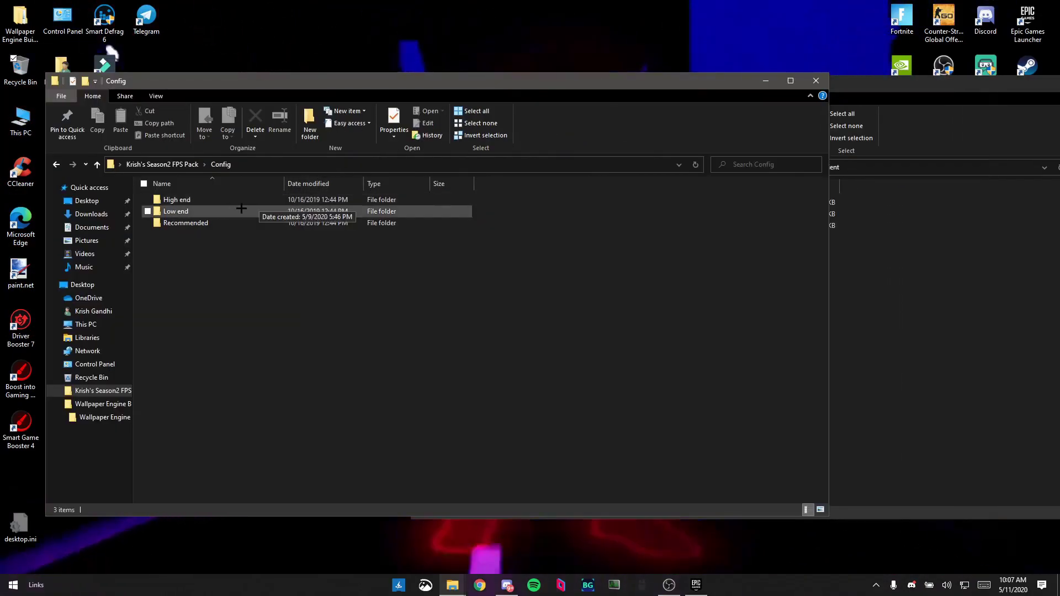
{"action": "double_click", "coordinate": [170, 211]}
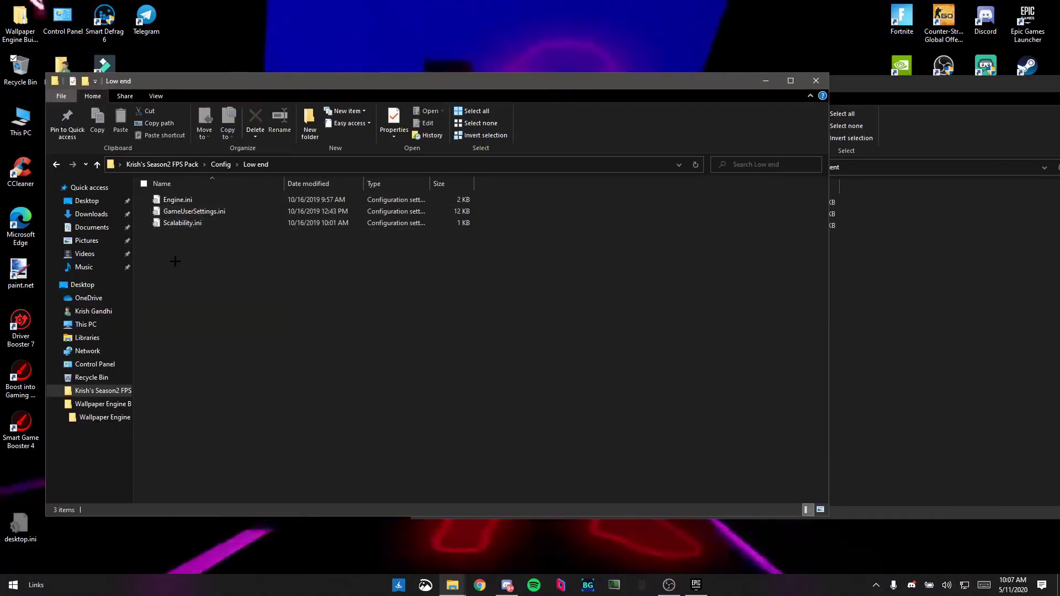
{"action": "key", "text": "ctrl+a"}
{"action": "left_click", "coordinate": [878, 105]}
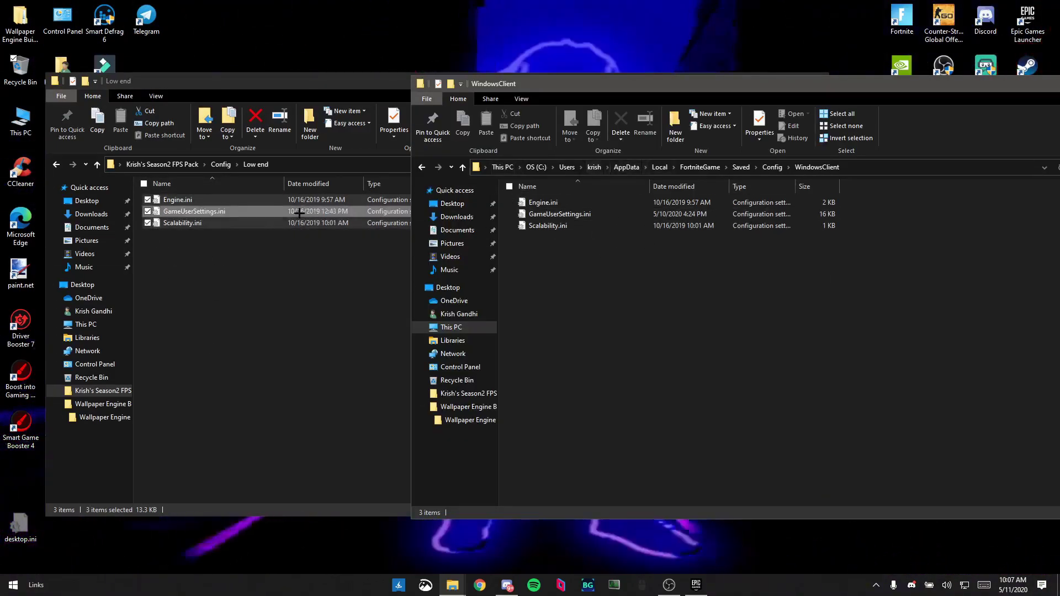
{"action": "left_click_drag", "start_coordinate": [157, 211], "coordinate": [624, 303]}
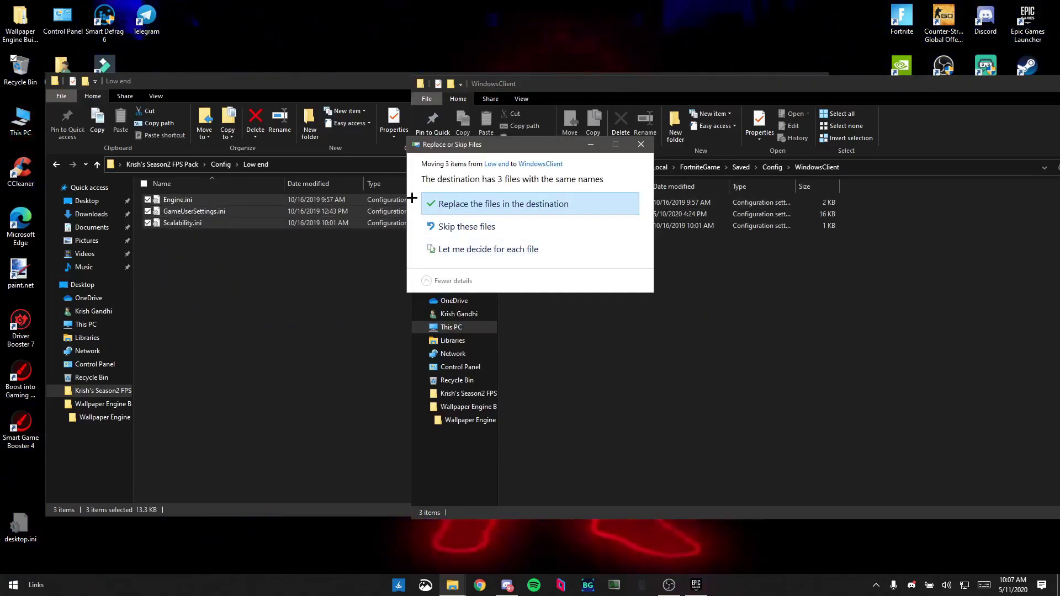
{"action": "left_click", "coordinate": [495, 213]}
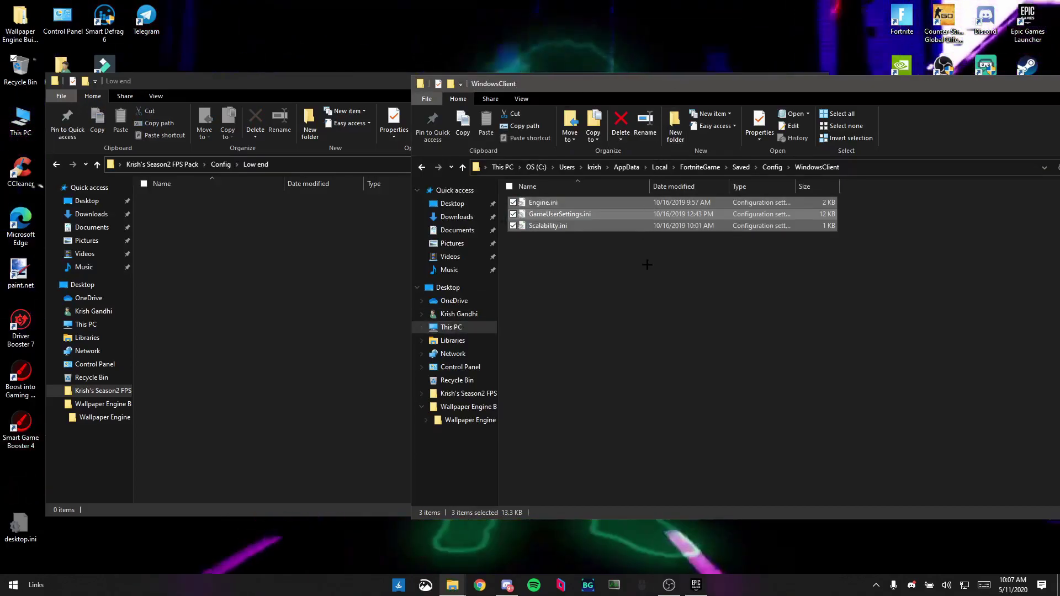
{"action": "left_click", "coordinate": [643, 263]}
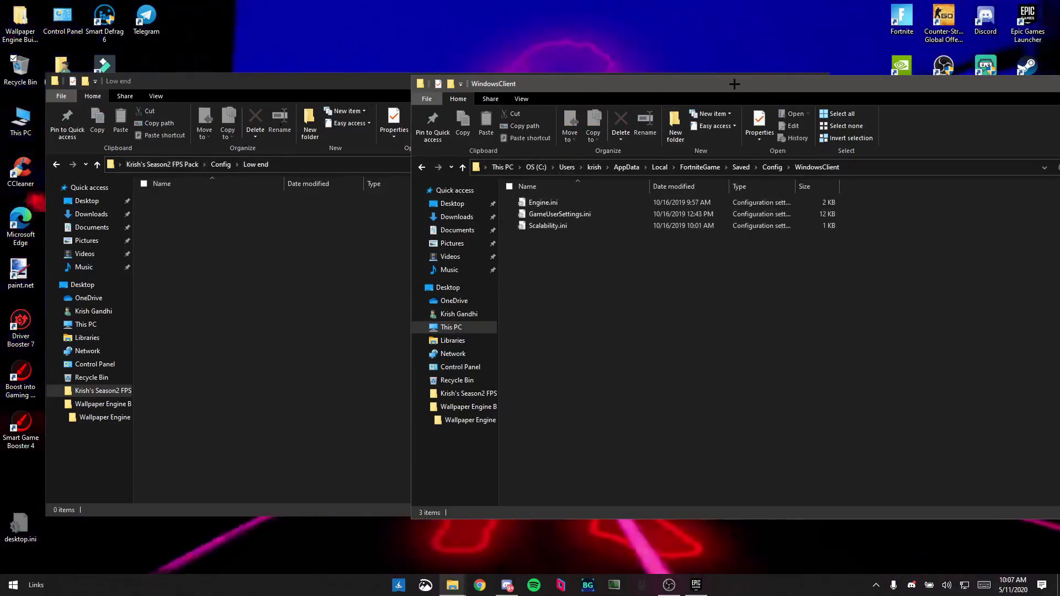
- Close the WindowsClient window and open the Faster Internet folder in the FPS pack
{"action": "left_click_drag", "start_coordinate": [730, 83], "coordinate": [546, 83]}
{"action": "left_click", "coordinate": [997, 84]}
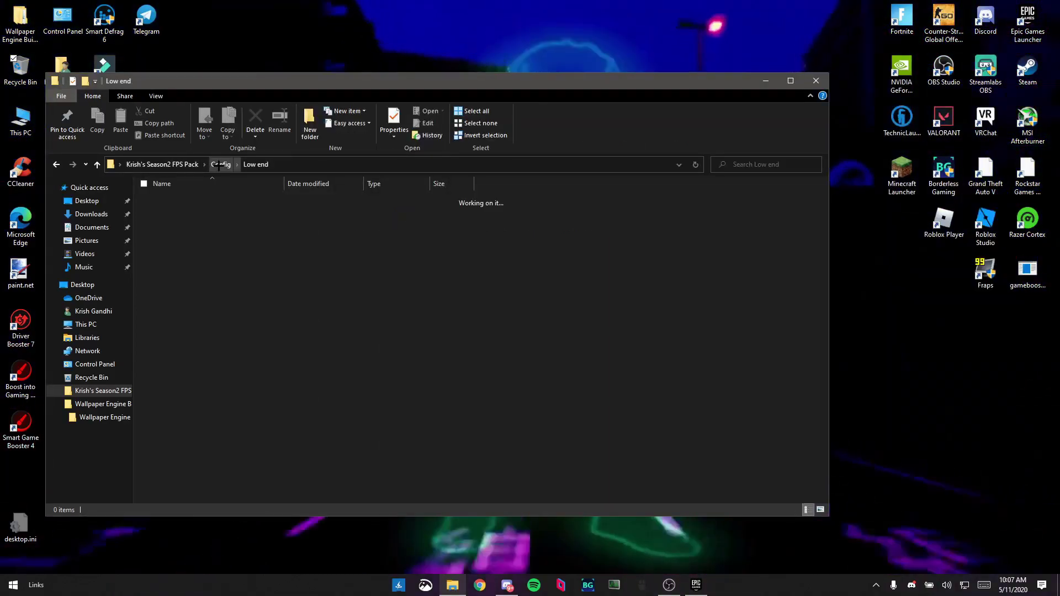
{"action": "left_click", "coordinate": [162, 164]}
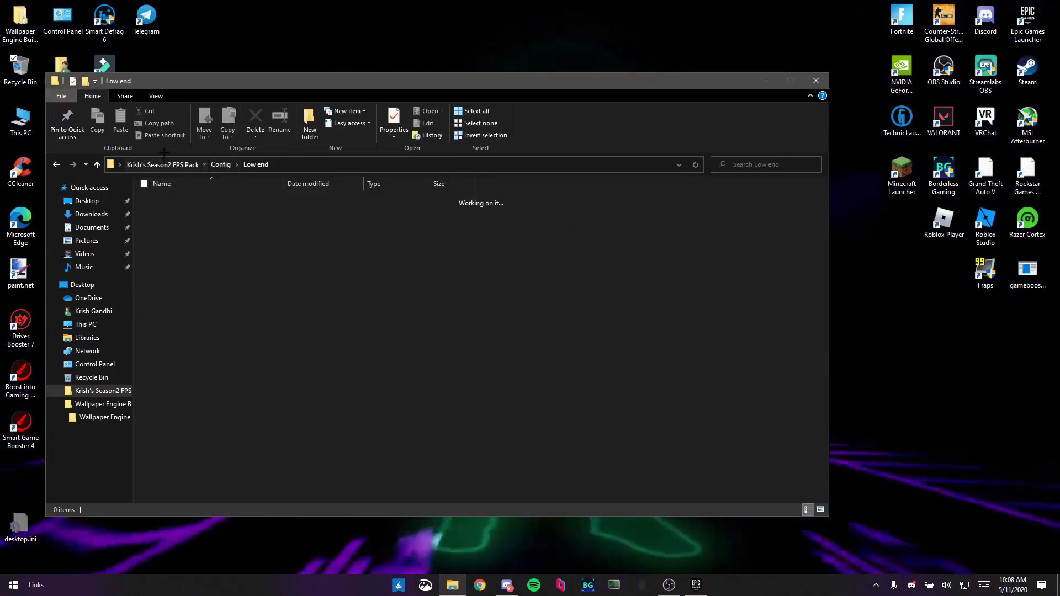
{"action": "left_click", "coordinate": [206, 303]}
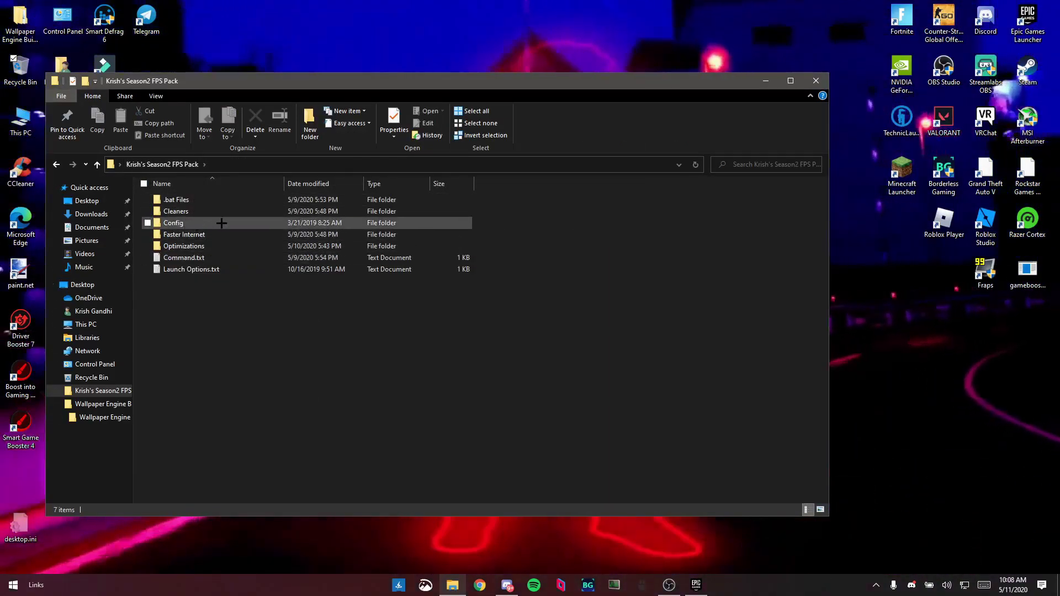
{"action": "double_click", "coordinate": [186, 232]}
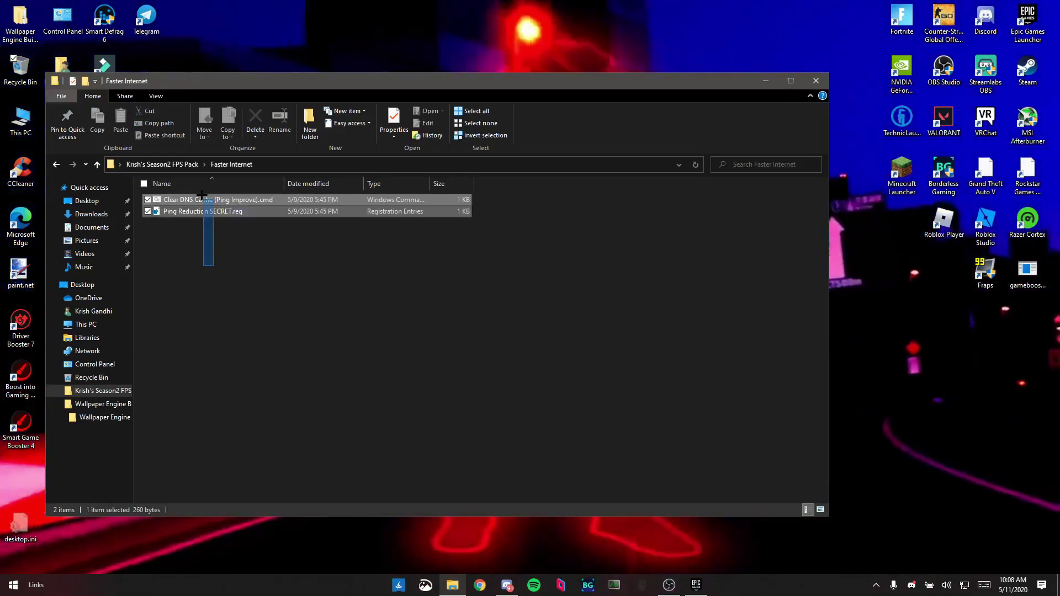
{"action": "left_click_drag", "start_coordinate": [213, 265], "coordinate": [215, 196]}
{"action": "left_click", "coordinate": [451, 244]}
{"action": "left_click_drag", "start_coordinate": [556, 226], "coordinate": [185, 234]}
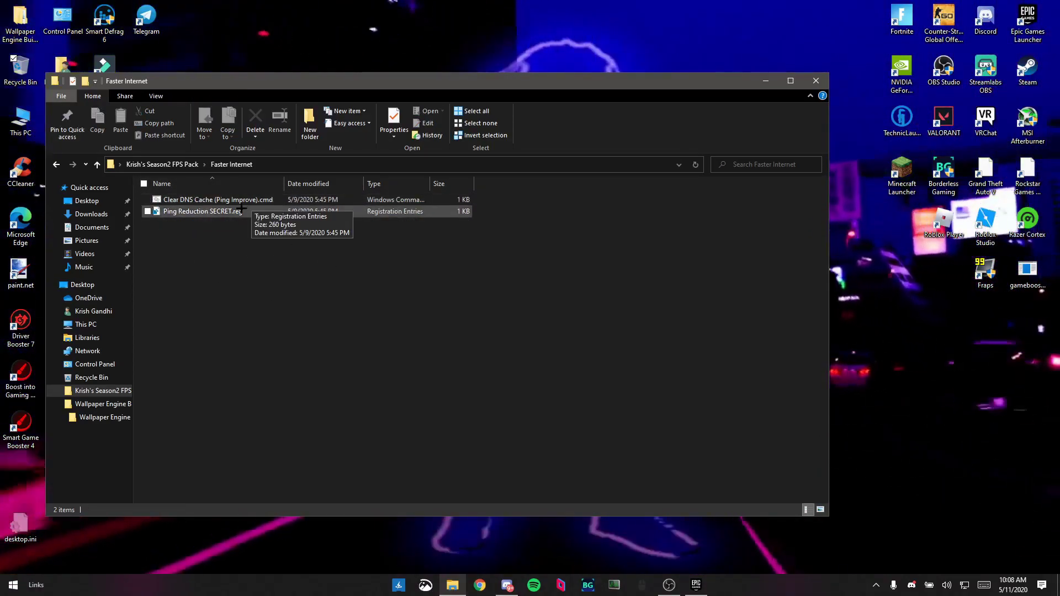
- Run Clear DNS Cache (Ping Improve).cmd from the Faster Internet folder and dismiss its command window
{"action": "left_click", "coordinate": [209, 201]}
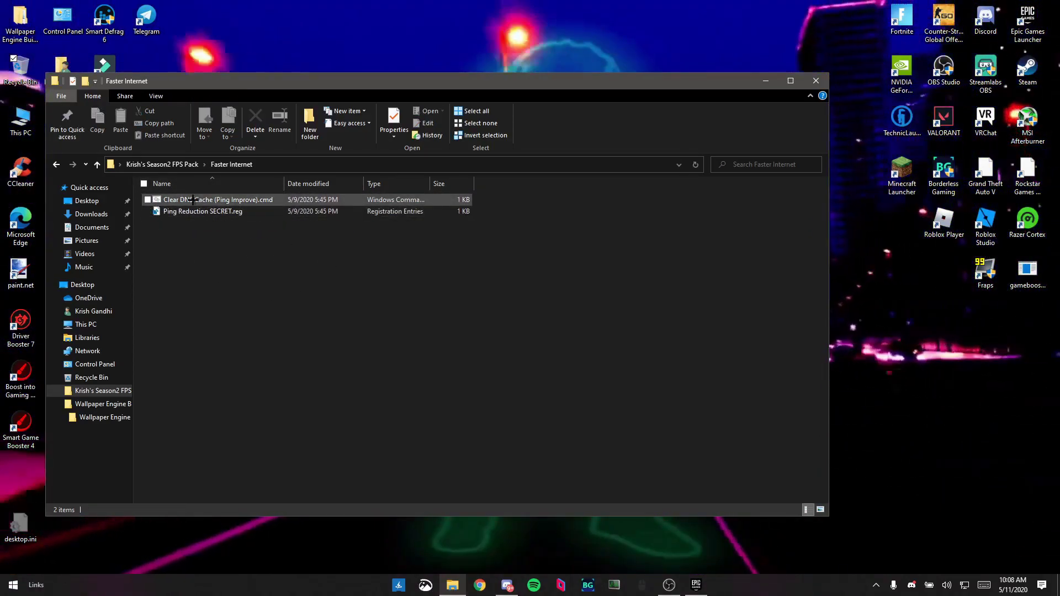
{"action": "double_click", "coordinate": [209, 201]}
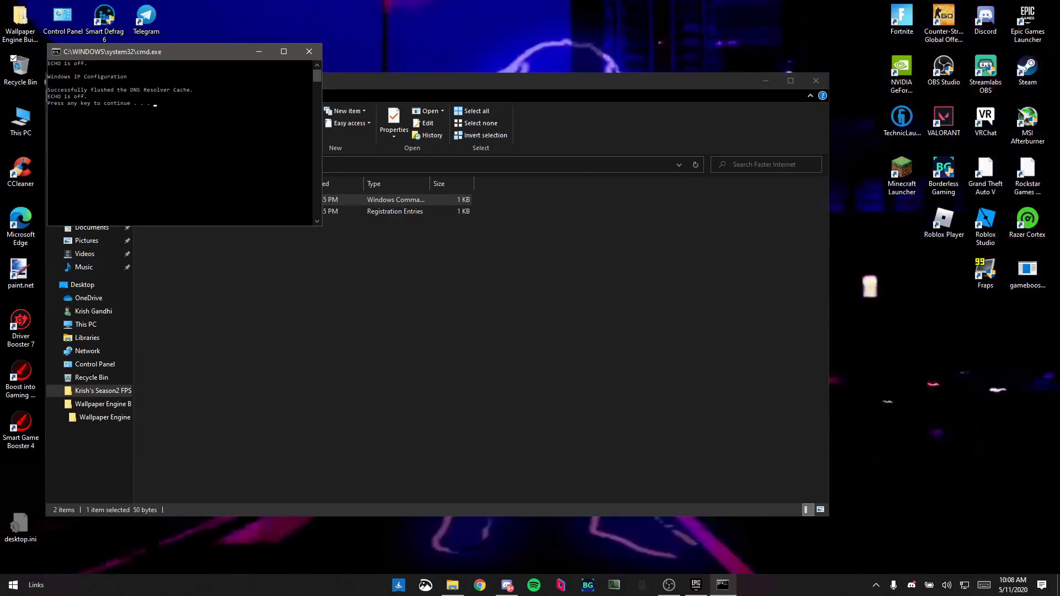
{"action": "key", "text": "Return"}
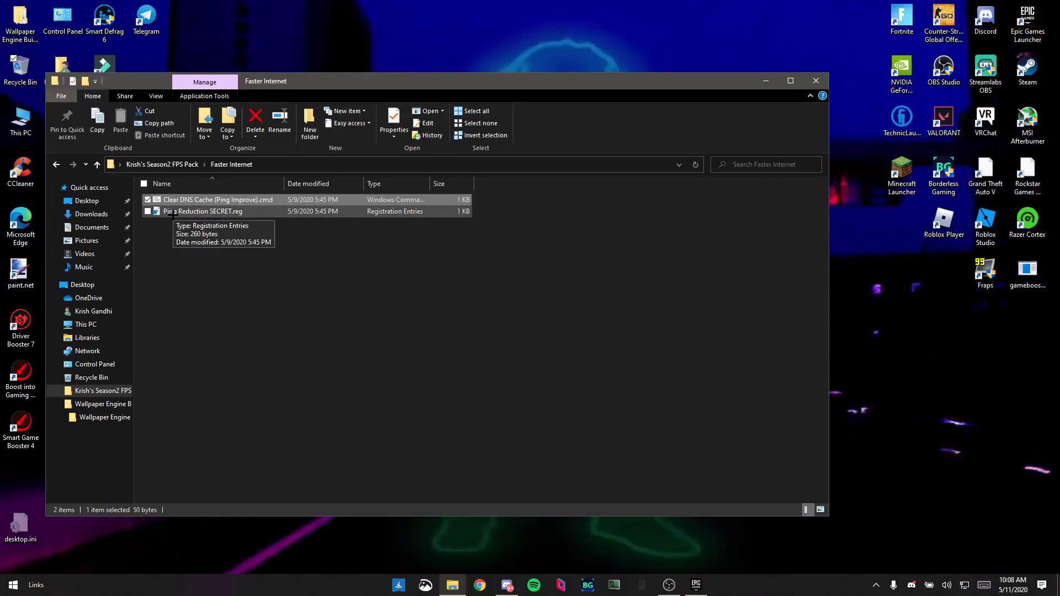
- Run Ping Reduction SECRET.reg and approve adding its entries to the registry
{"action": "double_click", "coordinate": [175, 213]}
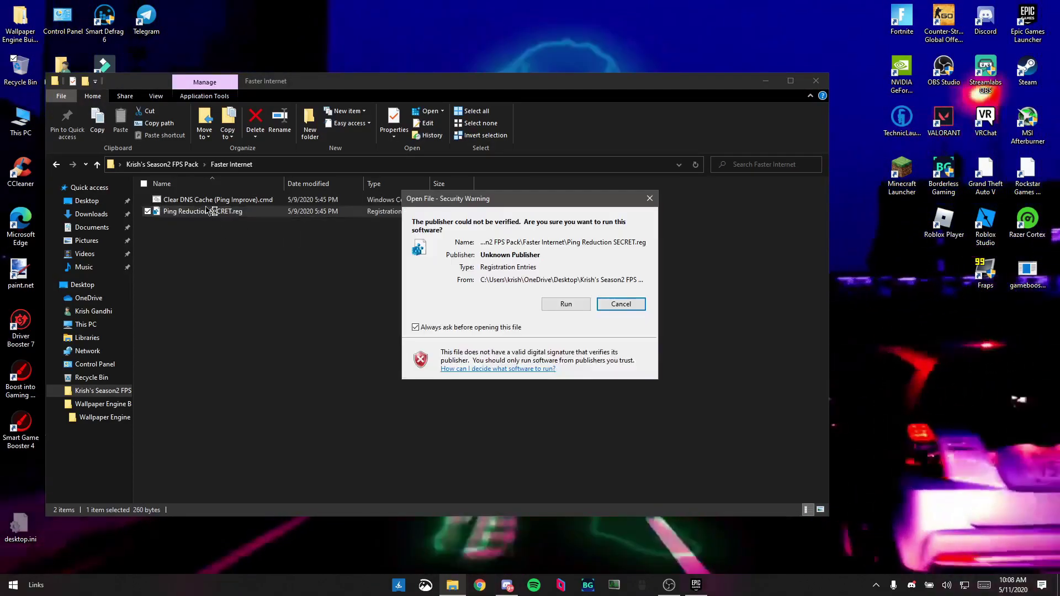
{"action": "left_click", "coordinate": [560, 304]}
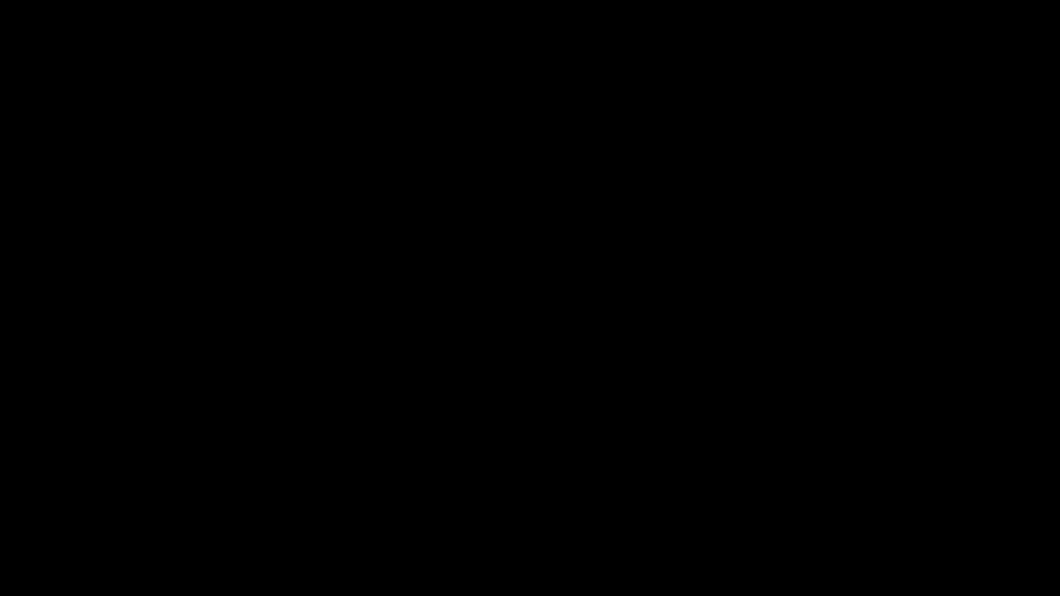
{"action": "left_click", "coordinate": [490, 306]}
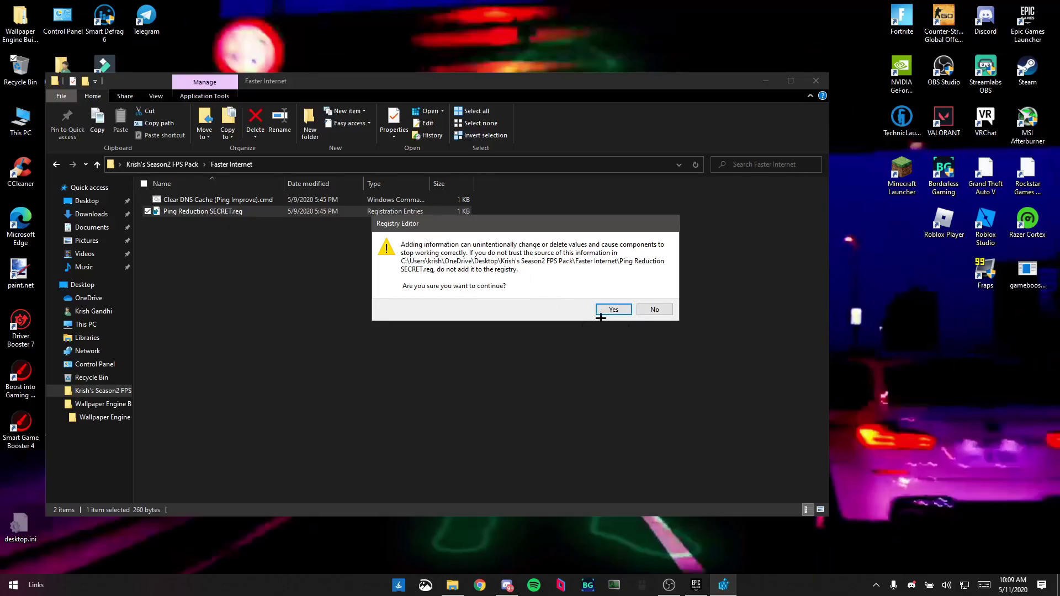
{"action": "left_click", "coordinate": [612, 309]}
{"action": "left_click", "coordinate": [669, 294]}
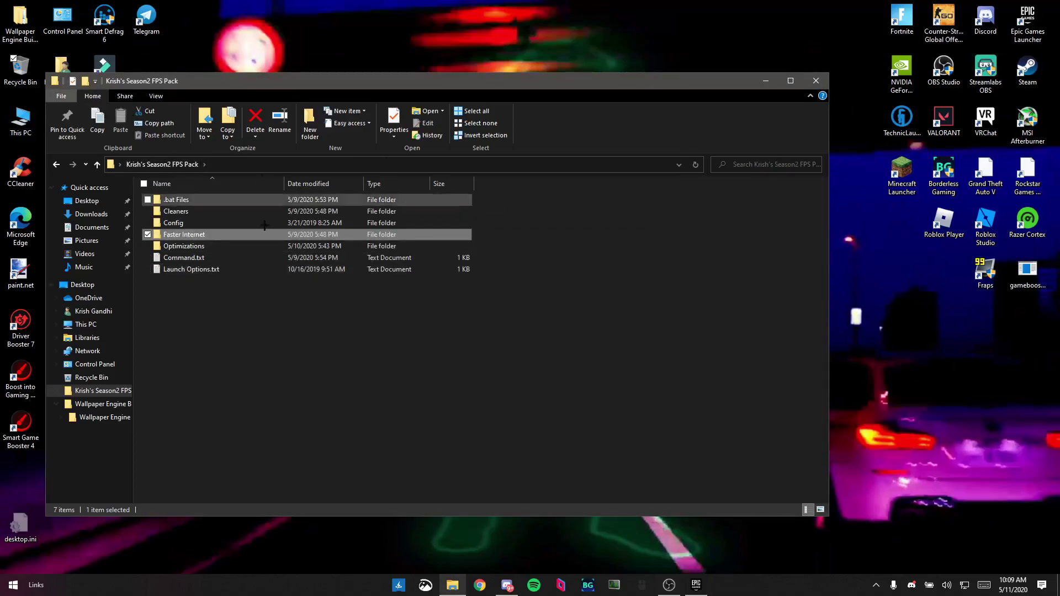
- Open the GPU Settings folder inside the FPS pack's Optimizations folder
{"action": "double_click", "coordinate": [220, 247]}
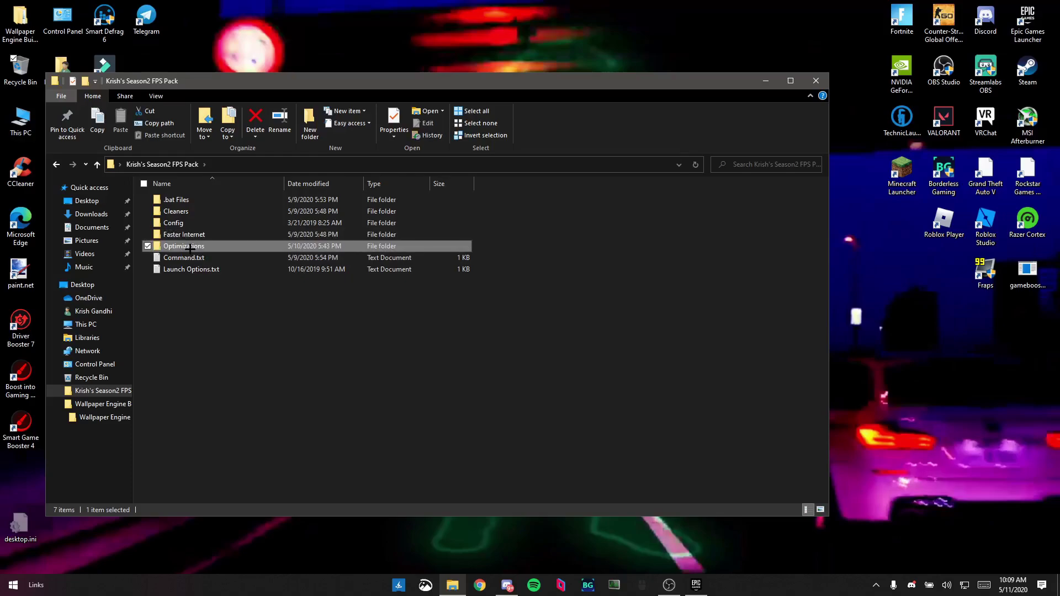
{"action": "left_click_drag", "start_coordinate": [197, 333], "coordinate": [179, 197]}
{"action": "left_click", "coordinate": [193, 309]}
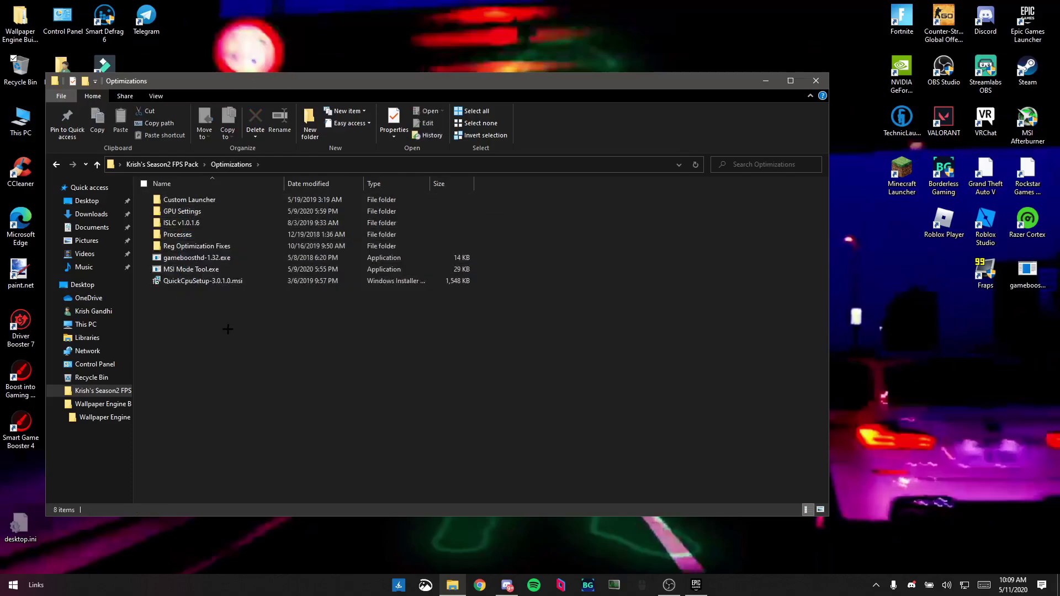
{"action": "left_click_drag", "start_coordinate": [228, 329], "coordinate": [167, 198]}
{"action": "left_click", "coordinate": [185, 317]}
{"action": "double_click", "coordinate": [185, 211]}
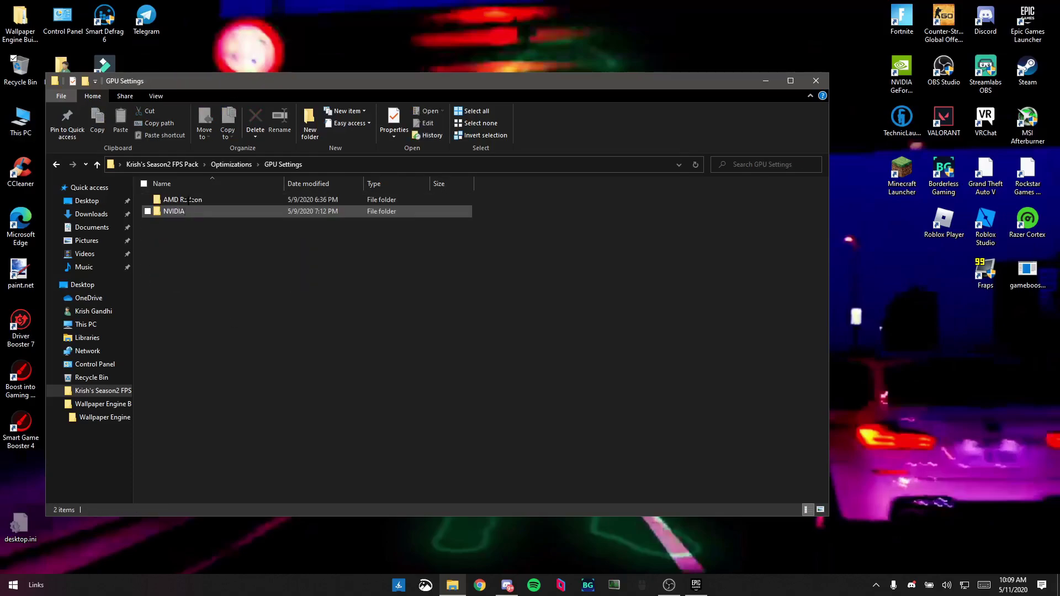
- Look through the reference pictures in the AMD Radeon and NVIDIA folders of GPU Settings
{"action": "double_click", "coordinate": [194, 198]}
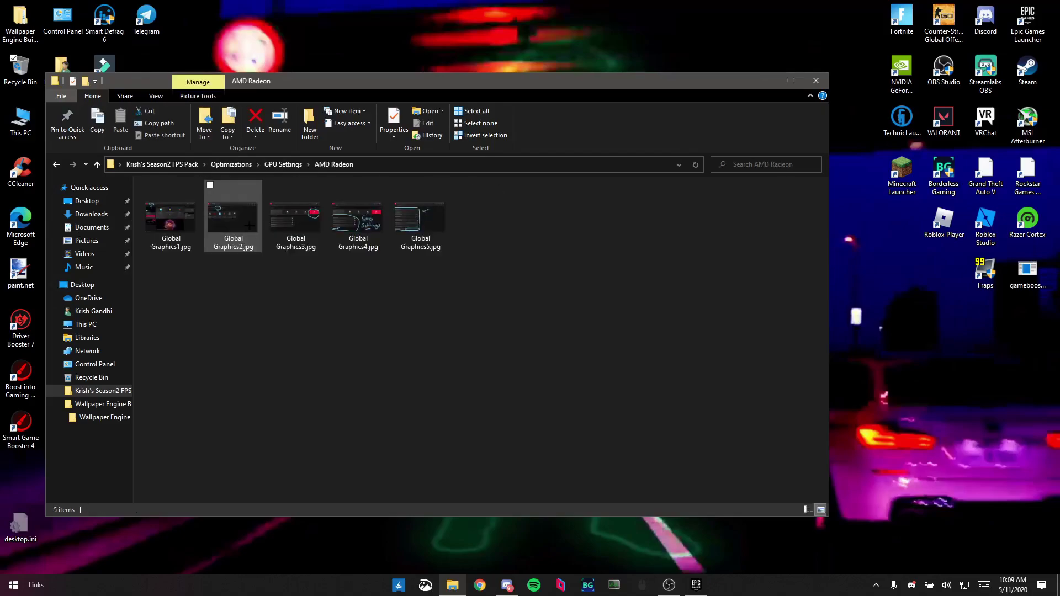
{"action": "left_click_drag", "start_coordinate": [448, 223], "coordinate": [192, 223]}
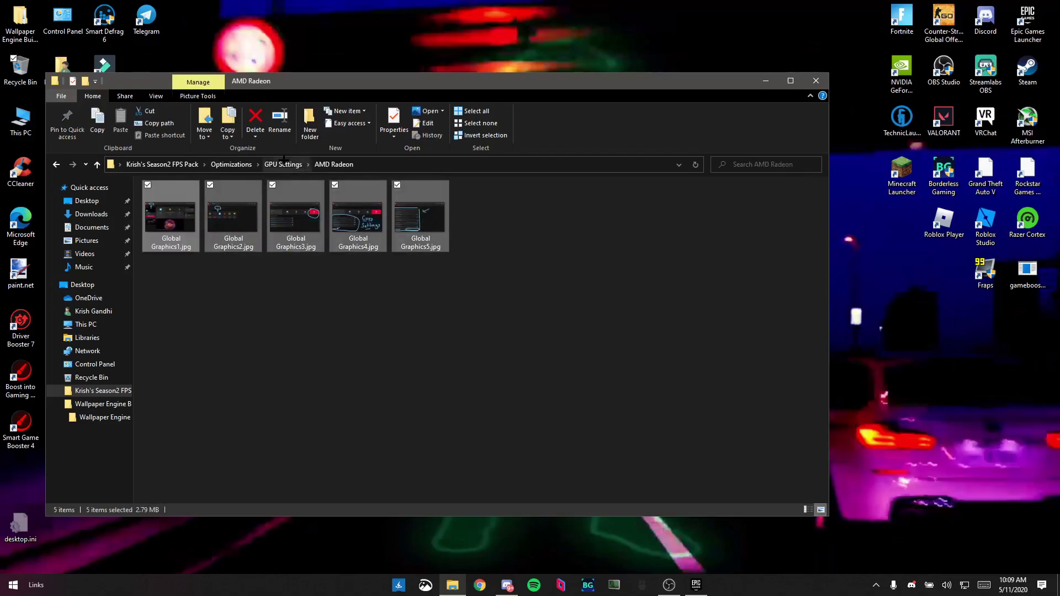
{"action": "left_click", "coordinate": [283, 163]}
{"action": "left_click", "coordinate": [183, 211]}
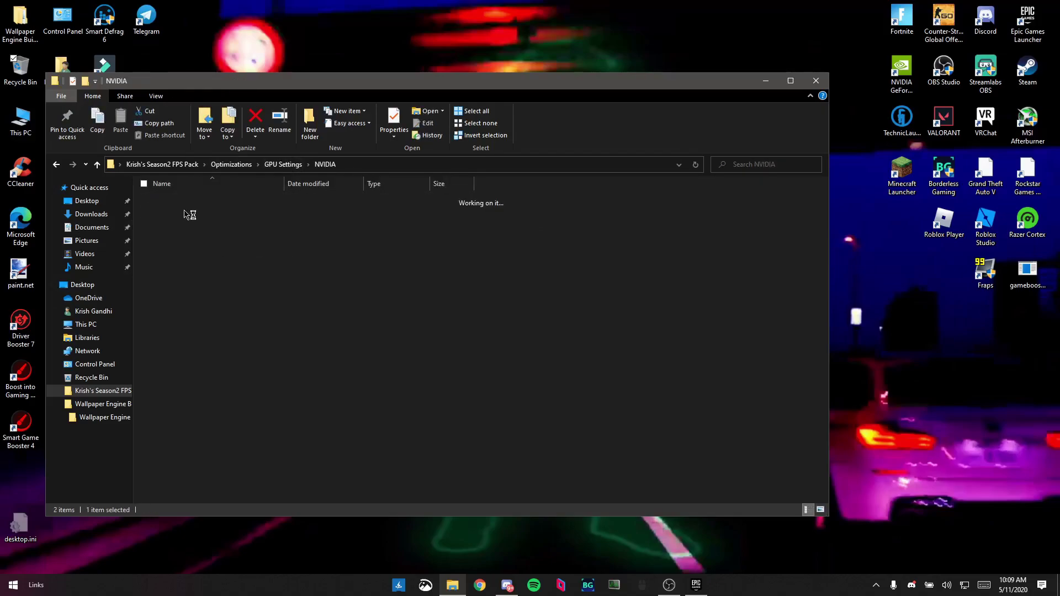
{"action": "left_click_drag", "start_coordinate": [190, 211], "coordinate": [444, 226]}
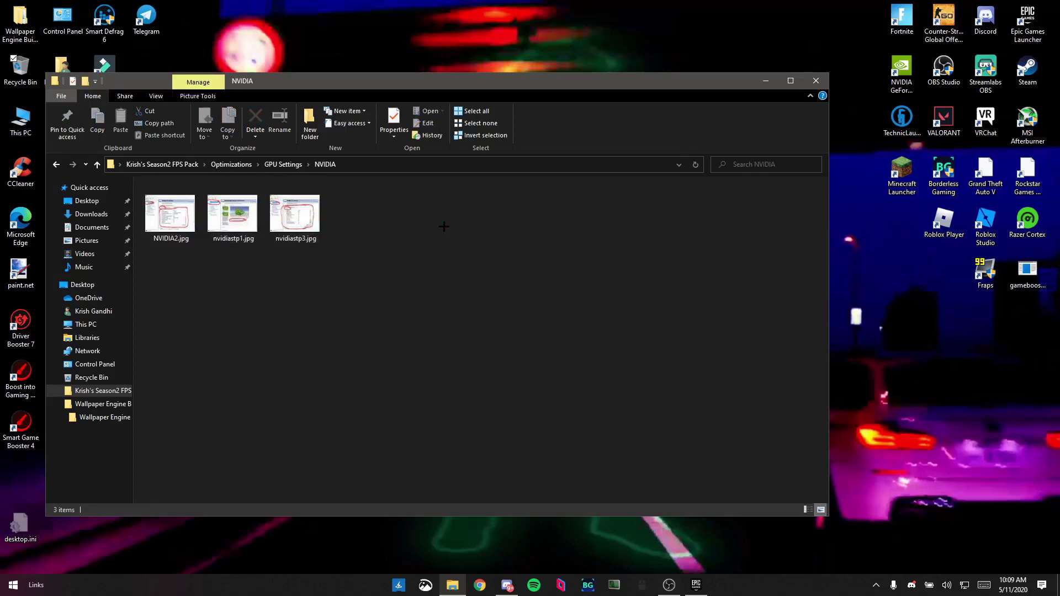
- Minimize the folder window and open the Global Graphics settings in AMD Radeon Software
{"action": "left_click", "coordinate": [767, 81]}
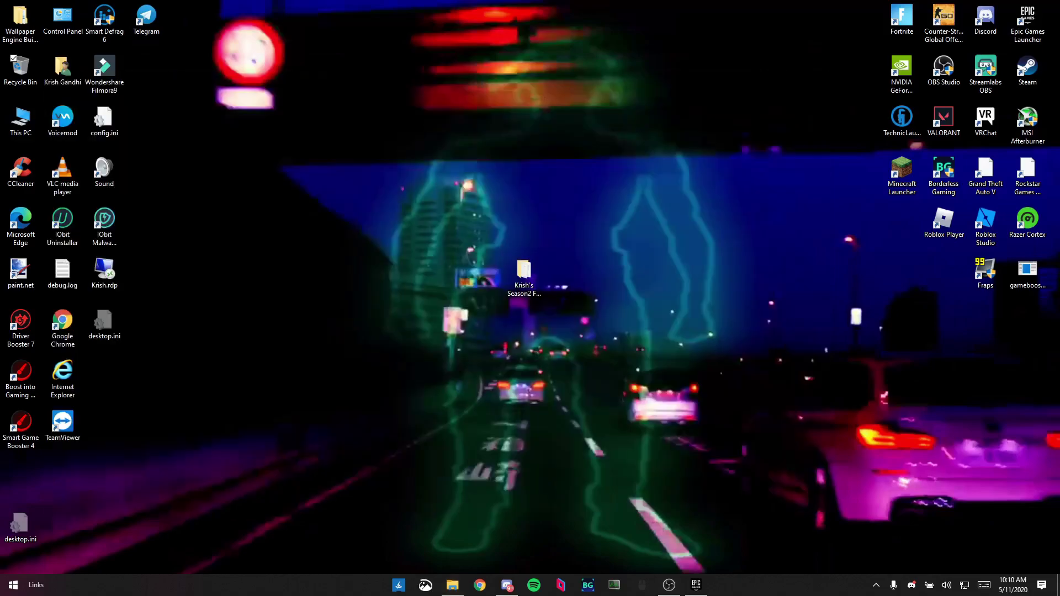
{"action": "right_click", "coordinate": [448, 188]}
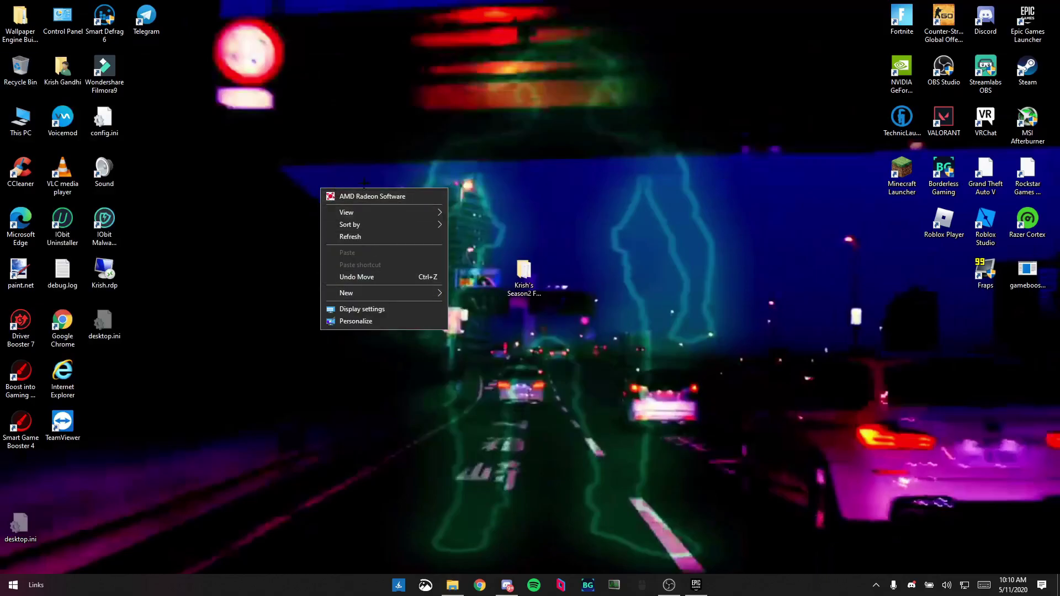
{"action": "left_click", "coordinate": [405, 197]}
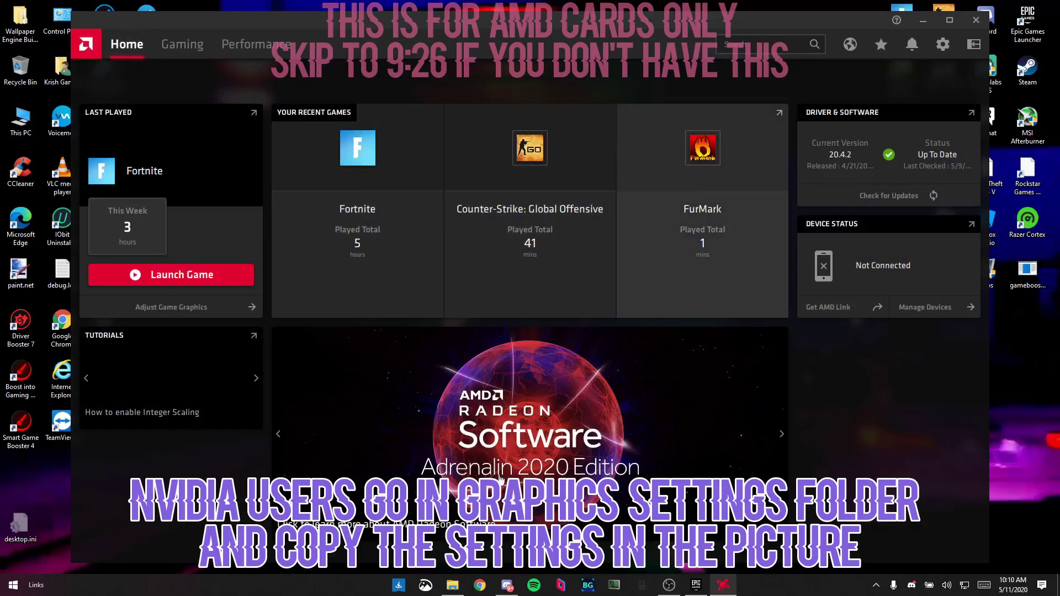
{"action": "left_click", "coordinate": [161, 46]}
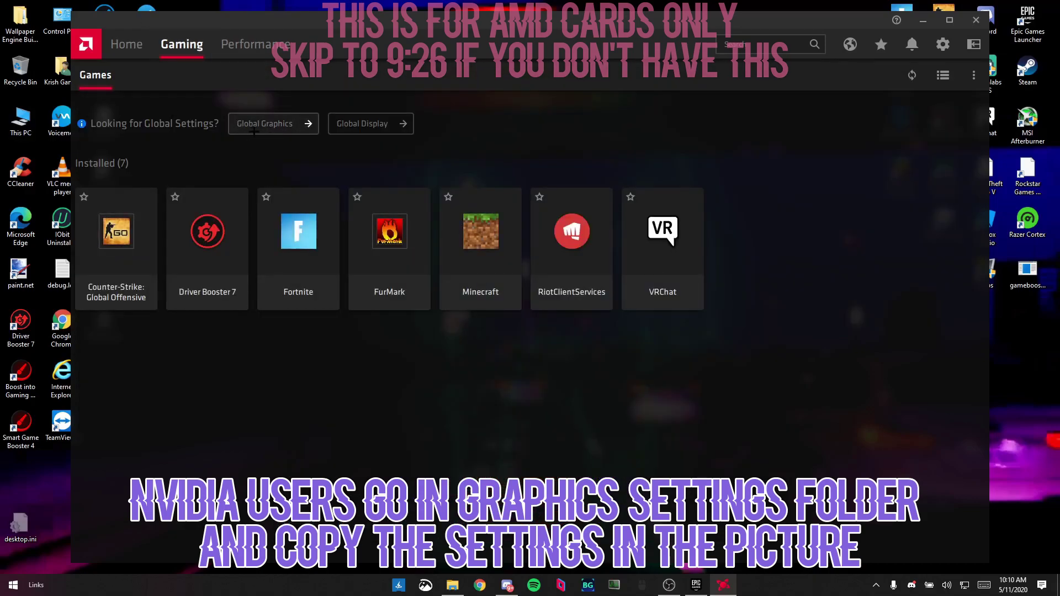
{"action": "left_click", "coordinate": [254, 124]}
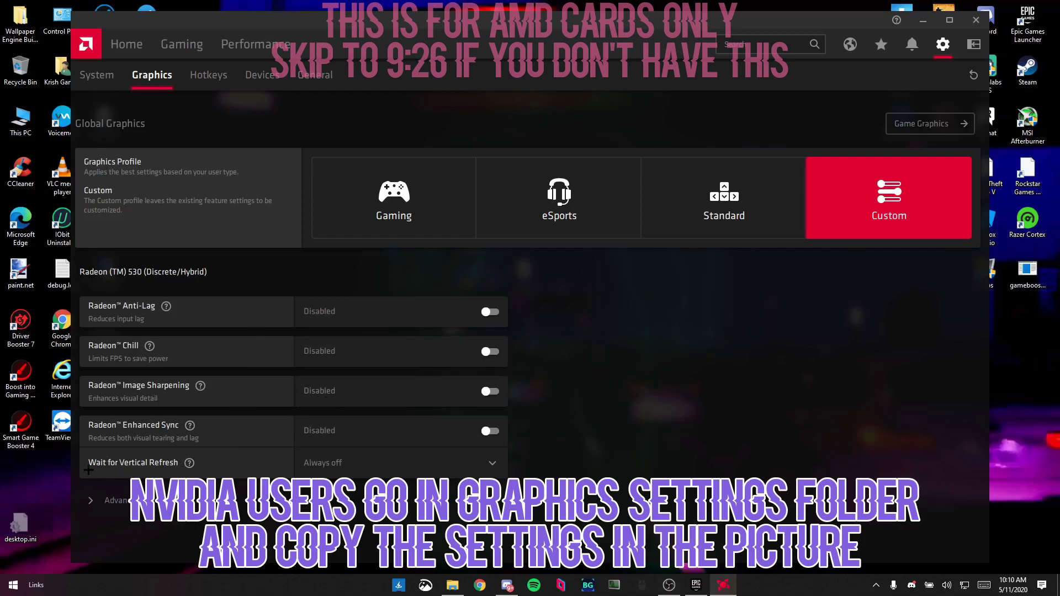
- In the advanced graphics settings, set Anti-Aliasing to Override application settings, Anti-Aliasing Level to 2X and Anti-Aliasing Method to Multisampling
{"action": "left_click", "coordinate": [110, 500]}
{"action": "scroll", "coordinate": [690, 251], "scroll_direction": "down", "scroll_amount": 3}
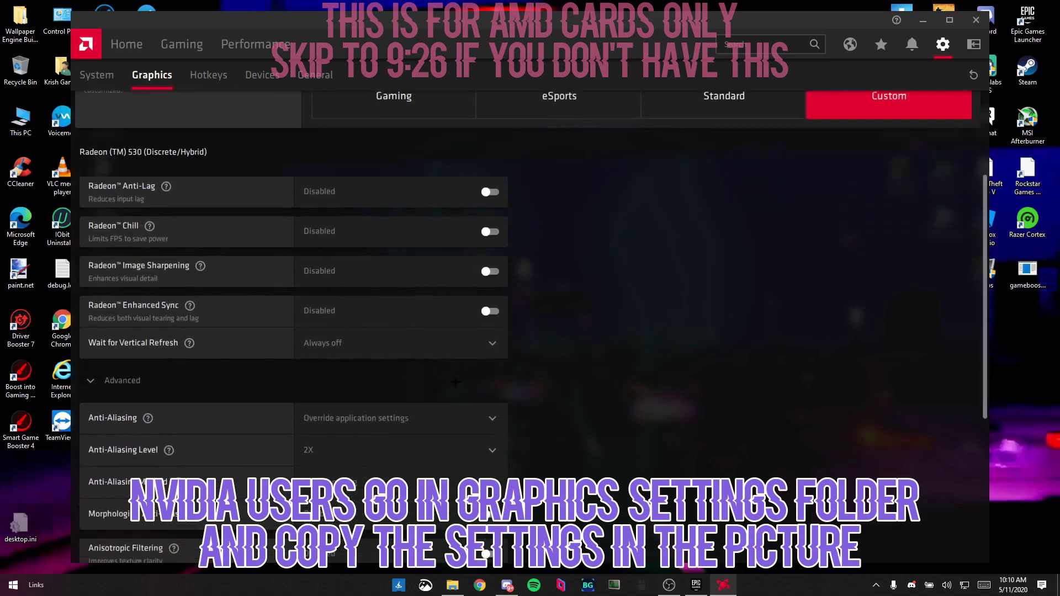
{"action": "scroll", "coordinate": [690, 251], "scroll_direction": "down", "scroll_amount": 3}
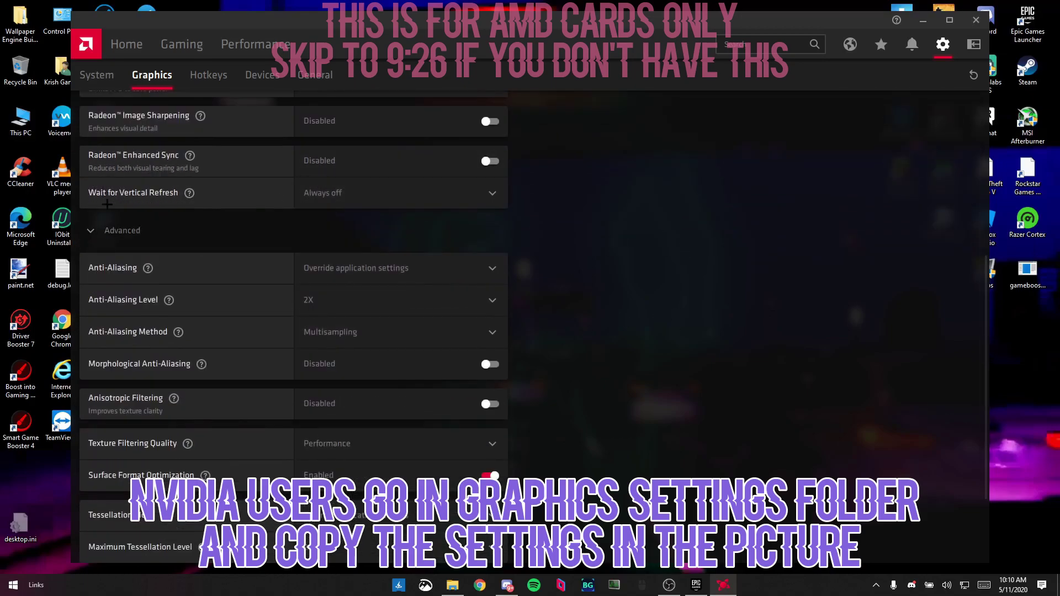
{"action": "scroll", "coordinate": [301, 146], "scroll_direction": "down", "scroll_amount": 2}
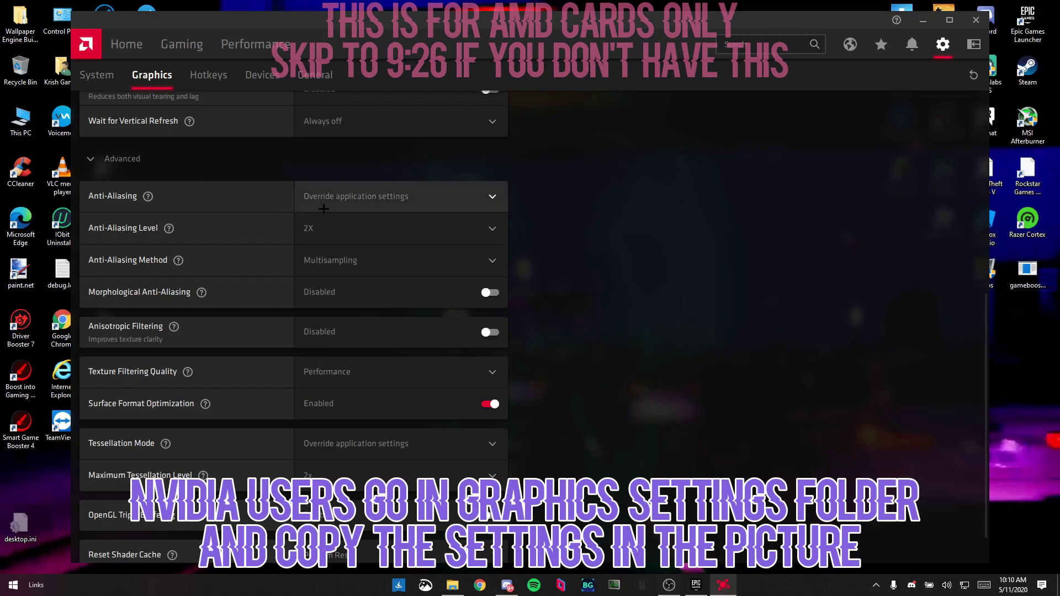
{"action": "left_click", "coordinate": [413, 199]}
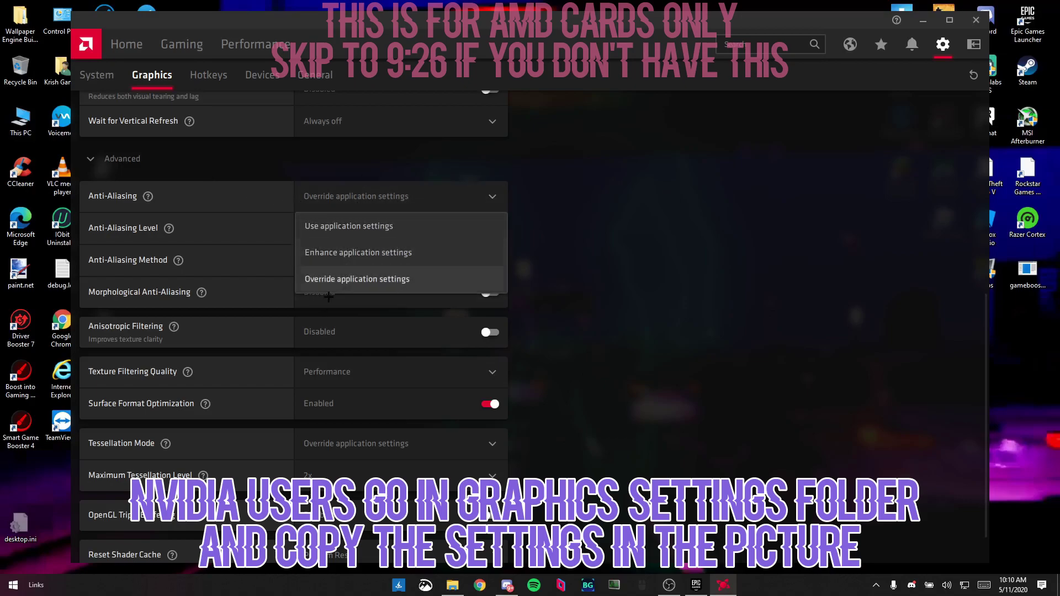
{"action": "left_click", "coordinate": [309, 228]}
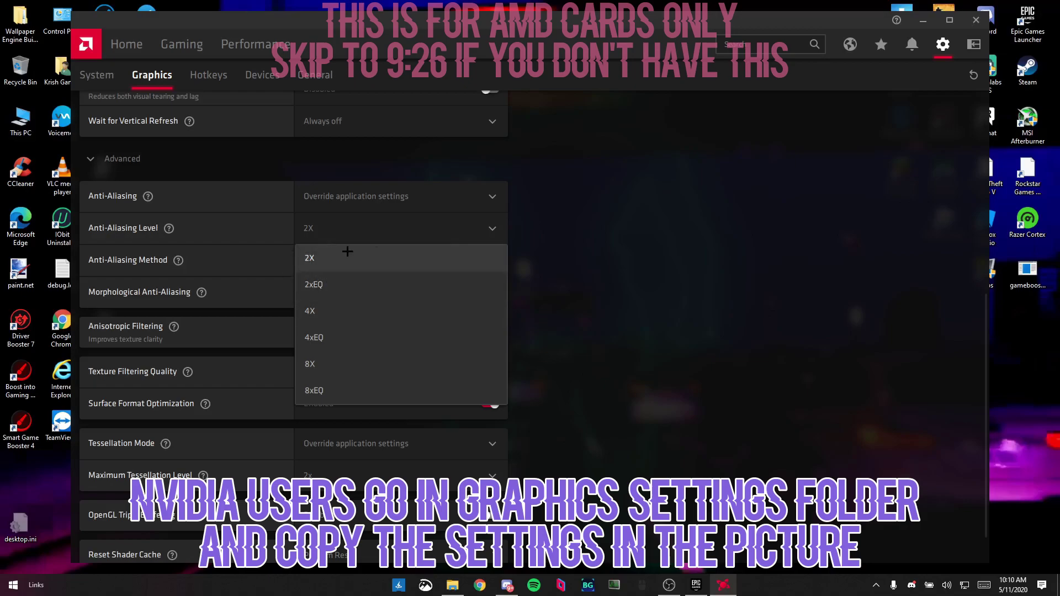
{"action": "left_click", "coordinate": [323, 253]}
{"action": "left_click", "coordinate": [326, 260]}
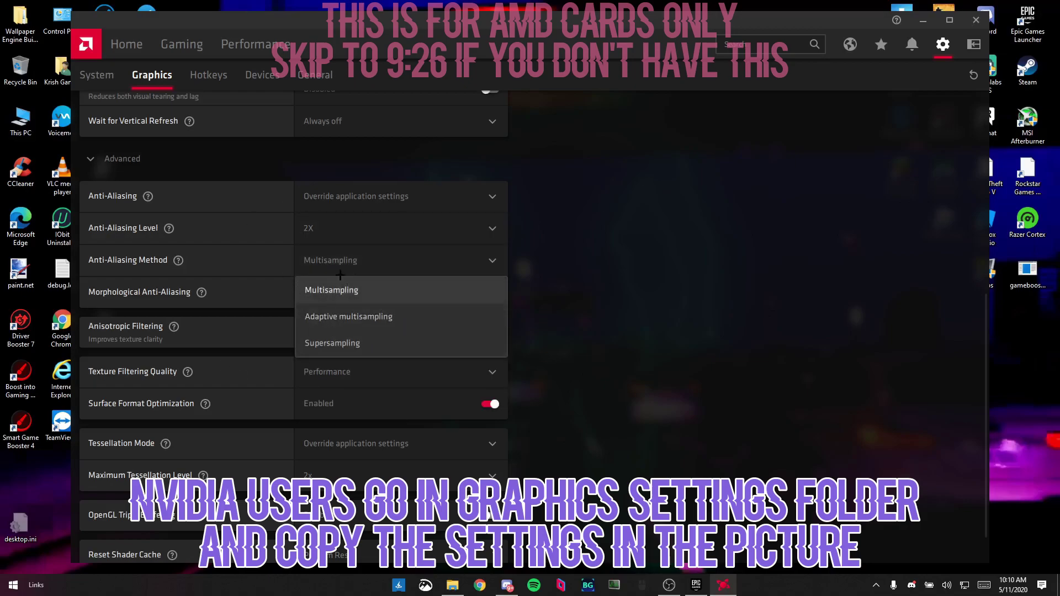
{"action": "left_click", "coordinate": [327, 285]}
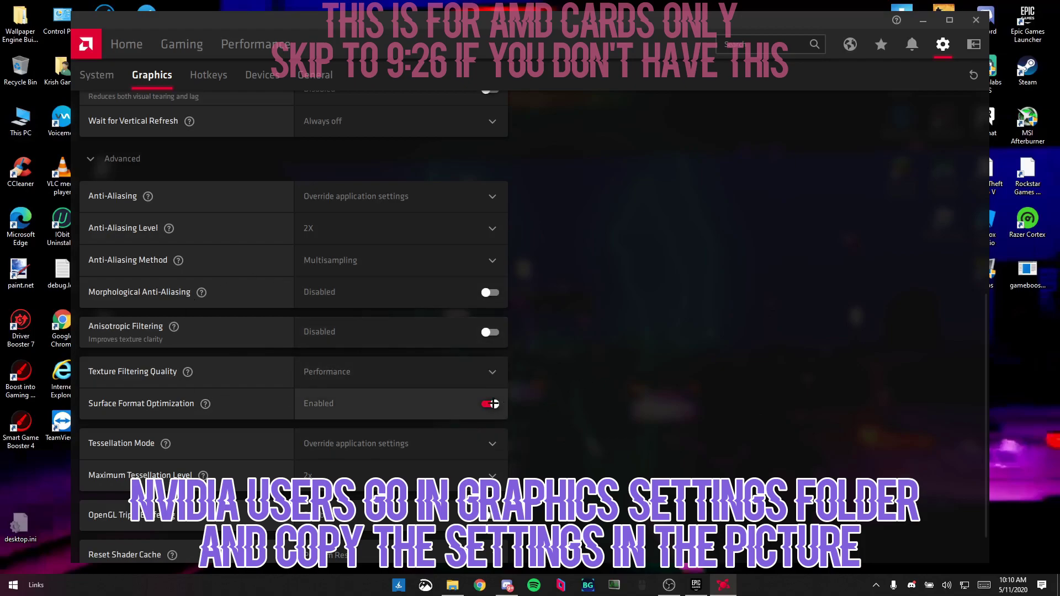
- Set Tessellation Mode to Override application settings and Maximum Tessellation Level to Off
{"action": "scroll", "coordinate": [630, 288], "scroll_direction": "down", "scroll_amount": 1}
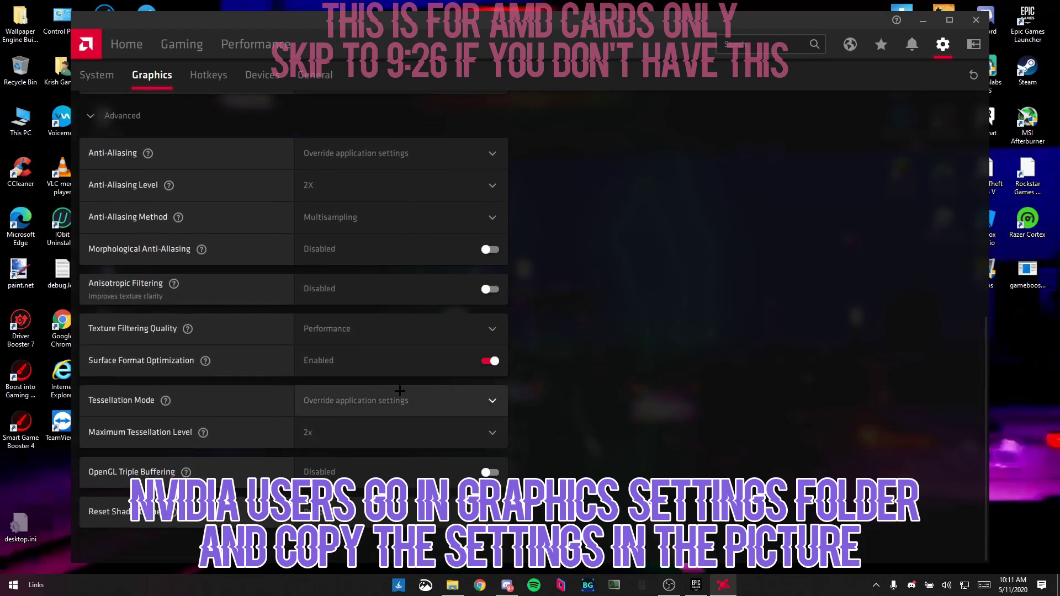
{"action": "left_click", "coordinate": [352, 394]}
{"action": "left_click", "coordinate": [393, 471]}
{"action": "left_click", "coordinate": [347, 431]}
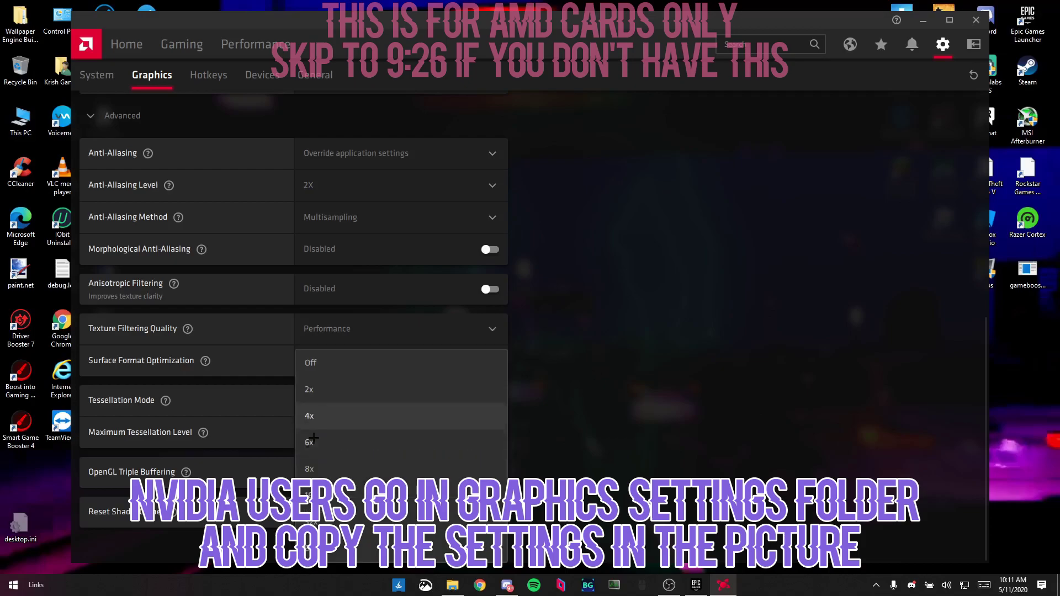
{"action": "left_click", "coordinate": [312, 363]}
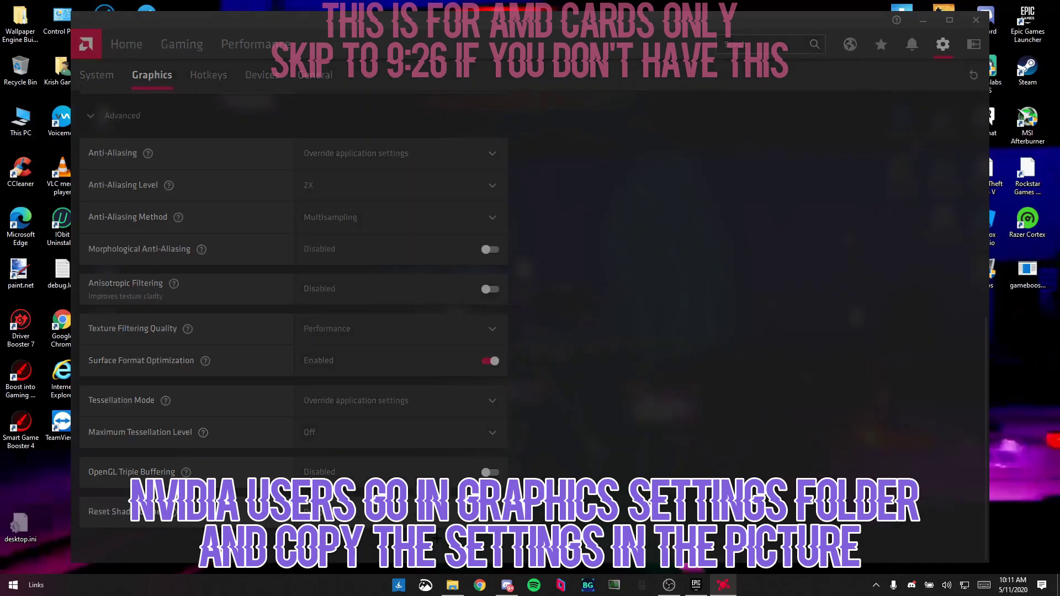
- Reset the shader cache, confirm it, and close AMD Radeon Software
{"action": "left_click", "coordinate": [436, 513]}
{"action": "left_click", "coordinate": [569, 356]}
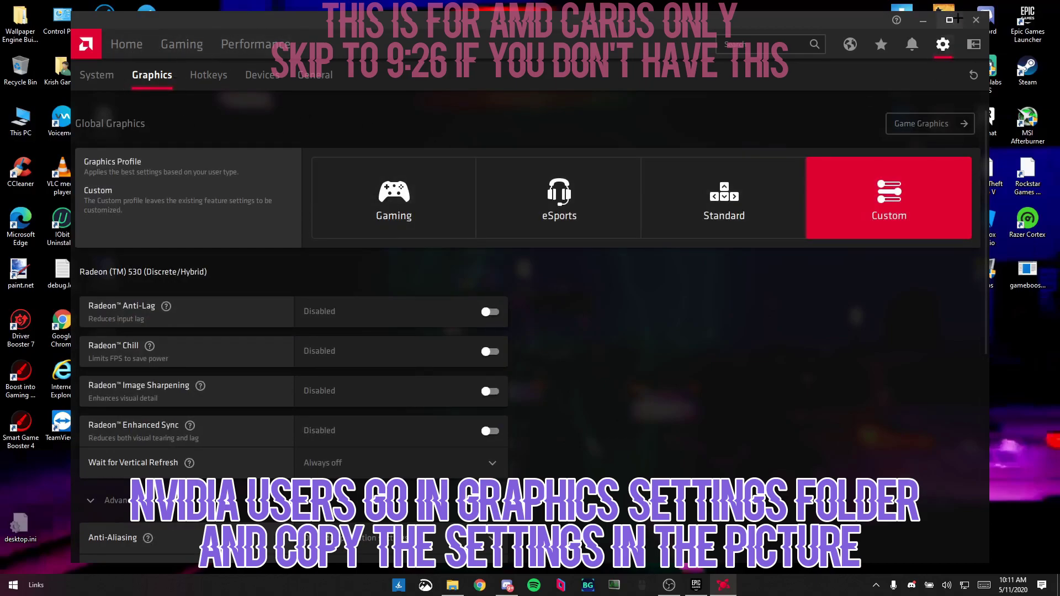
{"action": "left_click", "coordinate": [976, 20]}
- Return to the Optimizations folder in File Explorer and move the ISLC v1.0.1.6 folder onto the desktop
{"action": "left_click", "coordinate": [452, 585]}
{"action": "left_click_drag", "start_coordinate": [422, 86], "coordinate": [571, 81]}
{"action": "left_click", "coordinate": [381, 159]}
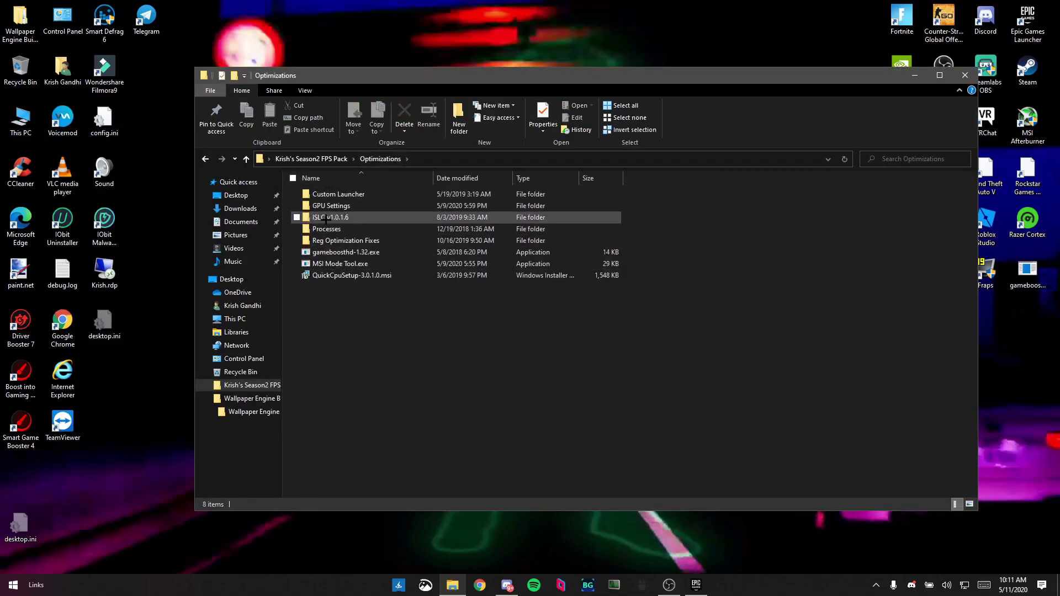
{"action": "left_click_drag", "start_coordinate": [343, 217], "coordinate": [586, 277]}
{"action": "key", "text": "super+d"}
- Launch Intelligent standby list cleaner ISLC.exe from the desktop's ISLC v1.0.1.6 folder and bring its minimized window to the middle of the screen
{"action": "double_click", "coordinate": [568, 272]}
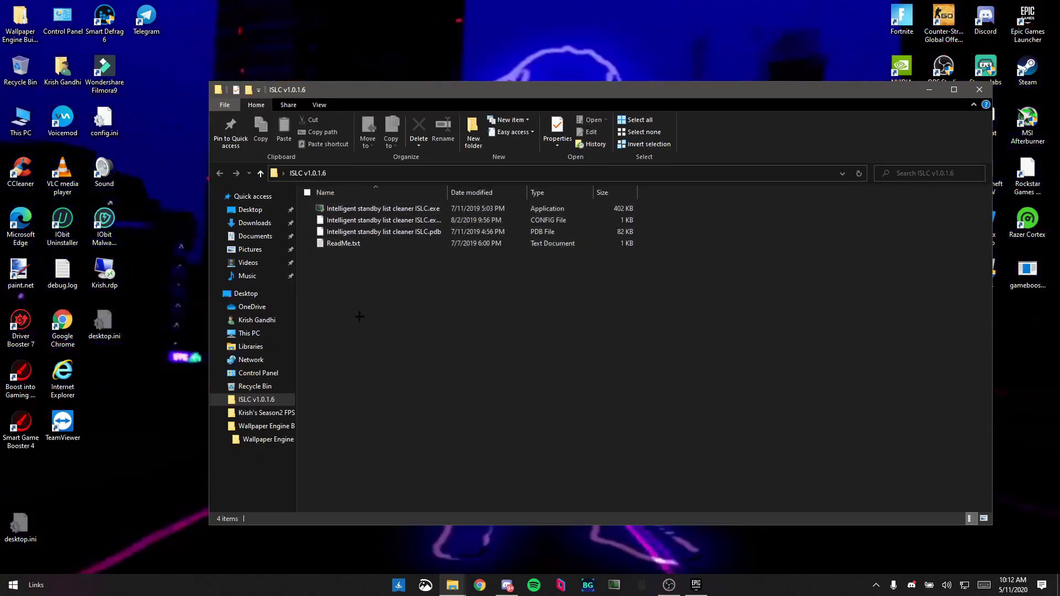
{"action": "double_click", "coordinate": [339, 208]}
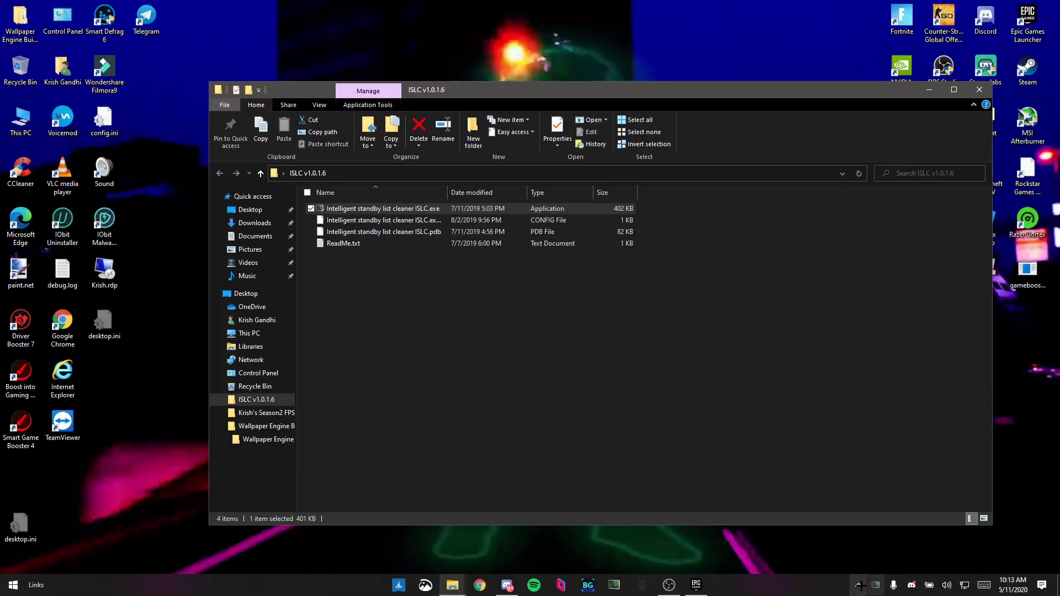
{"action": "left_click", "coordinate": [859, 586]}
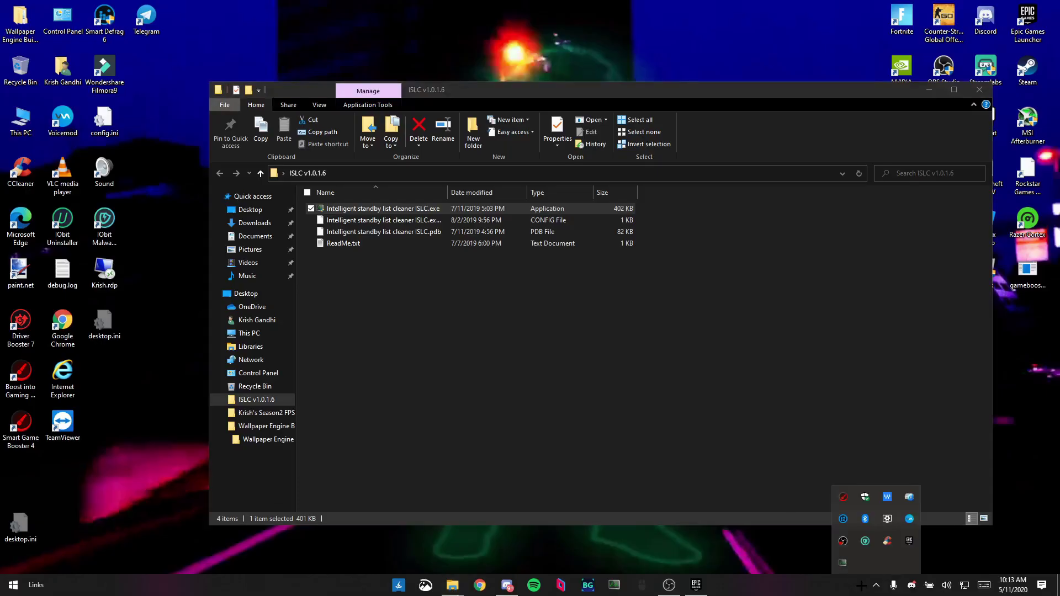
{"action": "double_click", "coordinate": [843, 562]}
{"action": "left_click_drag", "start_coordinate": [260, 21], "coordinate": [585, 165]}
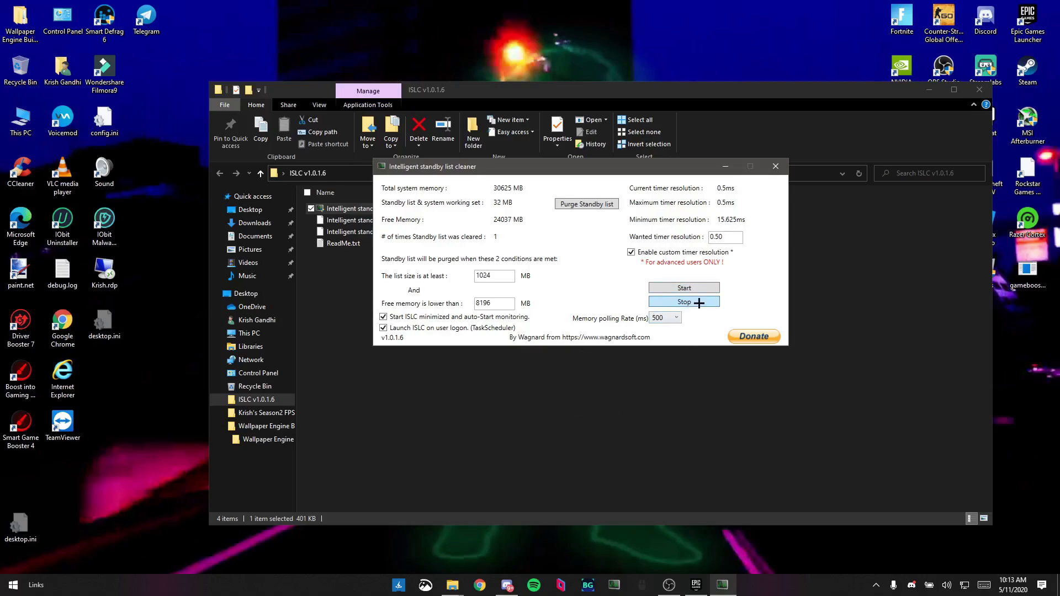
{"action": "left_click", "coordinate": [383, 317]}
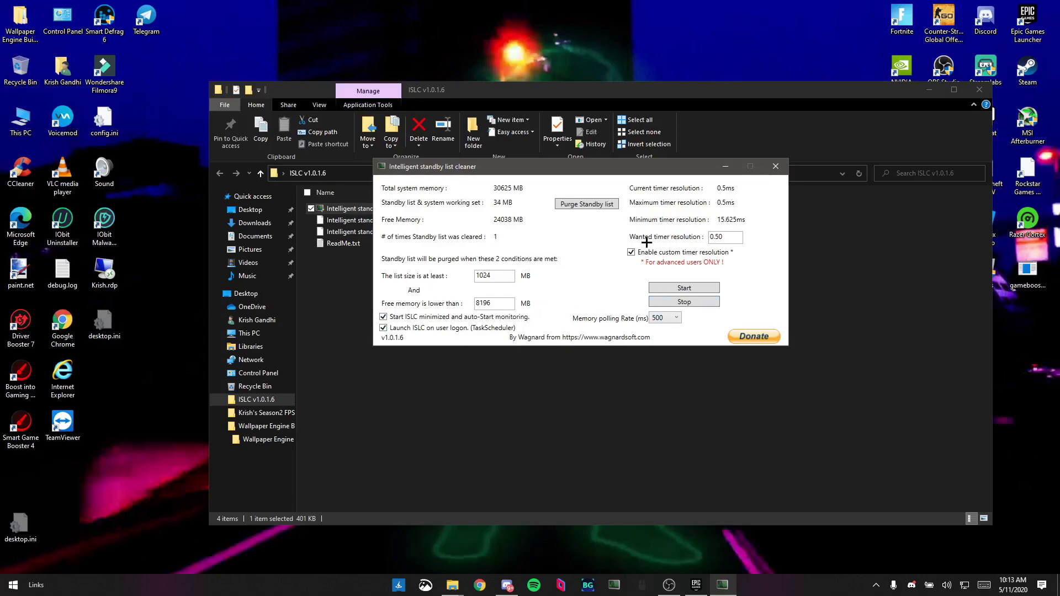
{"action": "double_click", "coordinate": [473, 279]}
{"action": "double_click", "coordinate": [478, 304]}
{"action": "left_click", "coordinate": [493, 303]}
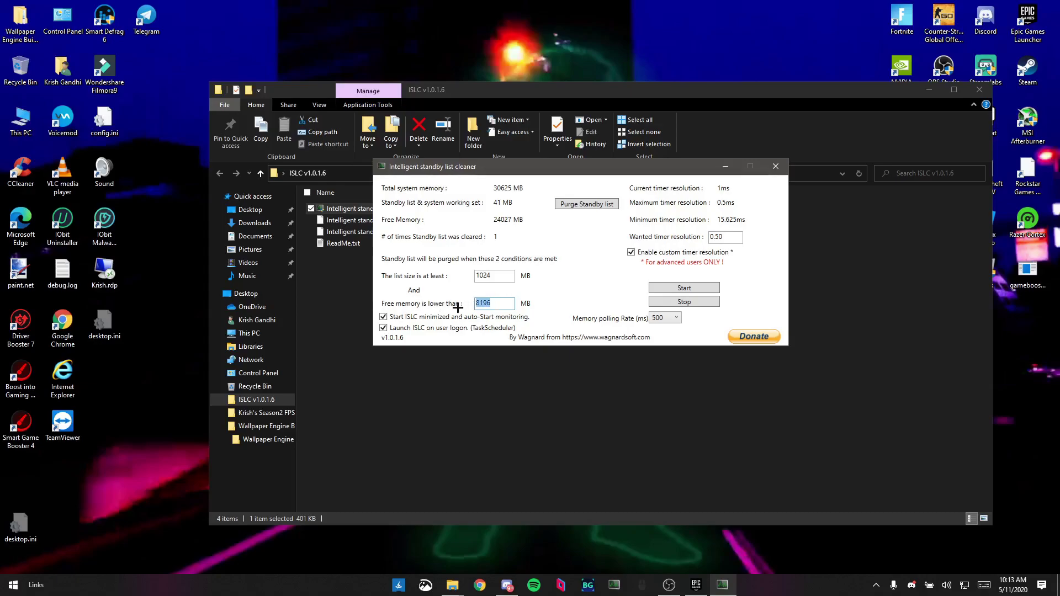
{"action": "double_click", "coordinate": [486, 304]}
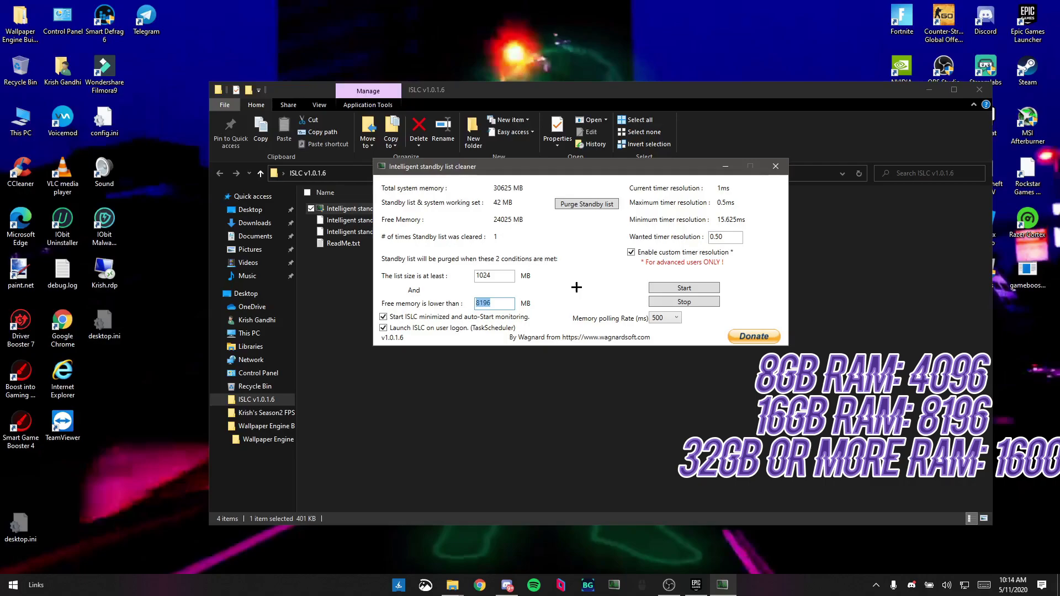
{"action": "left_click", "coordinate": [505, 304]}
- Search for This PC, open its properties to check the installed memory, and close the System window
{"action": "left_click", "coordinate": [13, 586]}
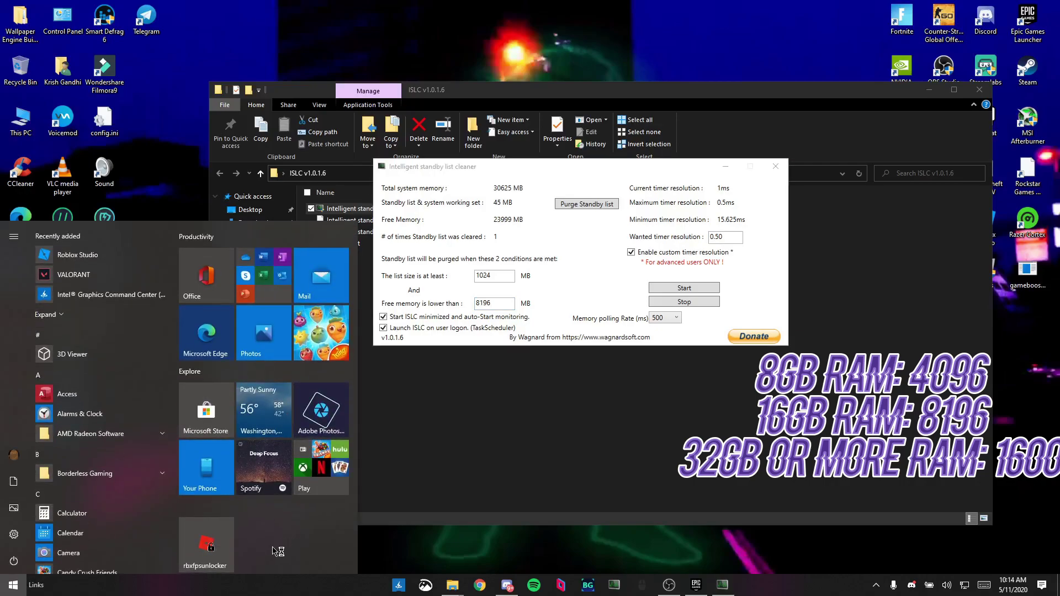
{"action": "type", "text": "this pc"}
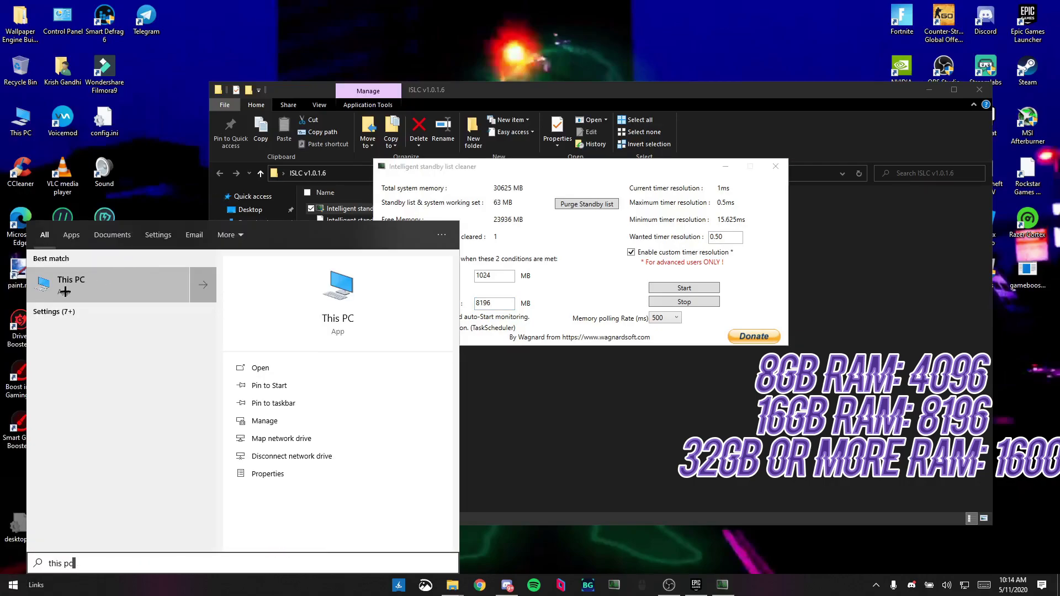
{"action": "right_click", "coordinate": [65, 292]}
{"action": "left_click", "coordinate": [97, 379]}
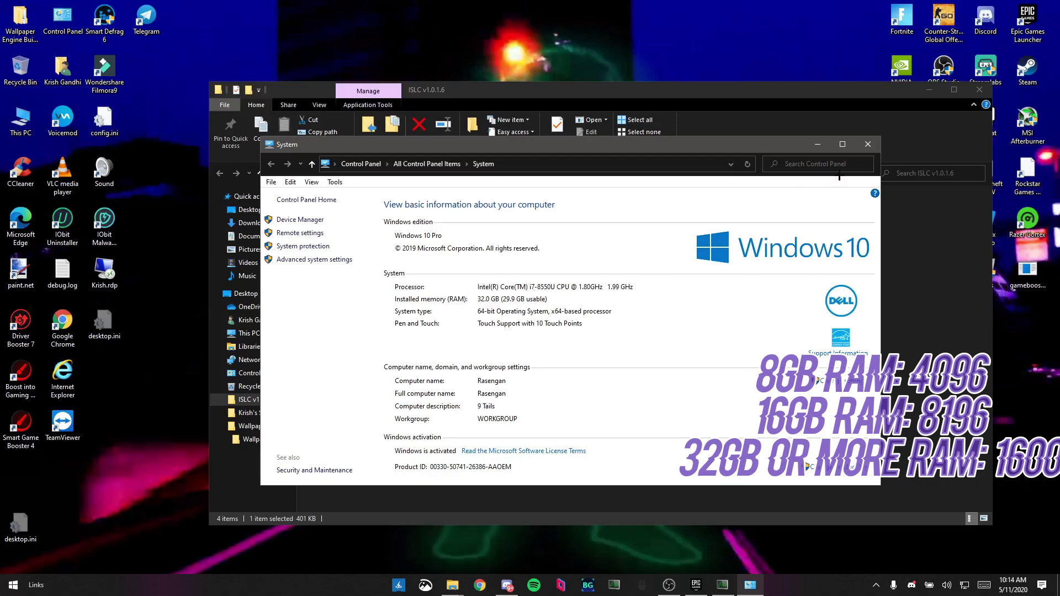
{"action": "left_click", "coordinate": [868, 144]}
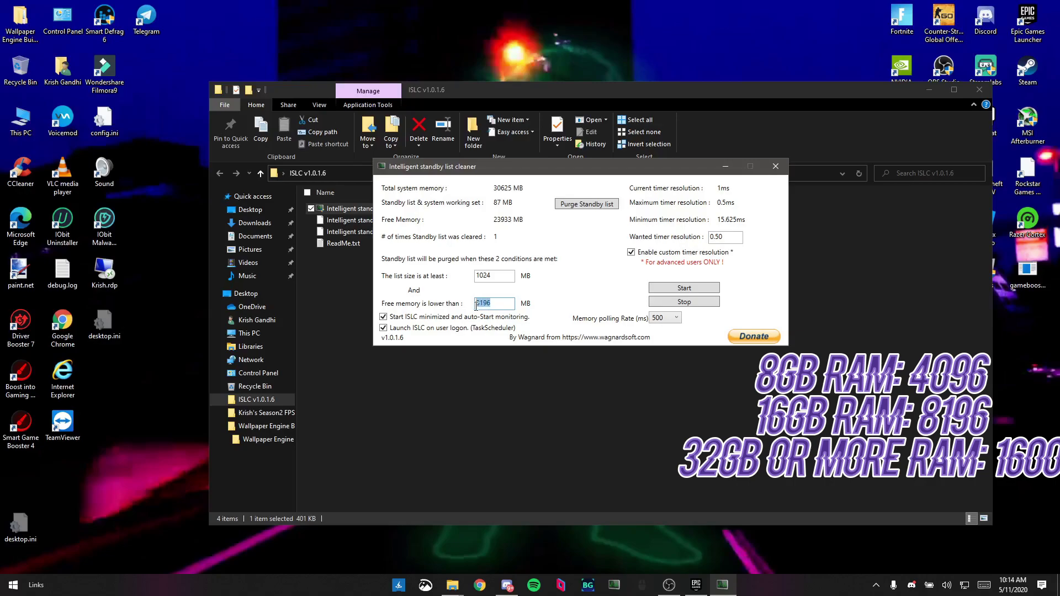
- Set the free memory threshold for purging the standby list to 16000 MB
{"action": "type", "text": "1"}
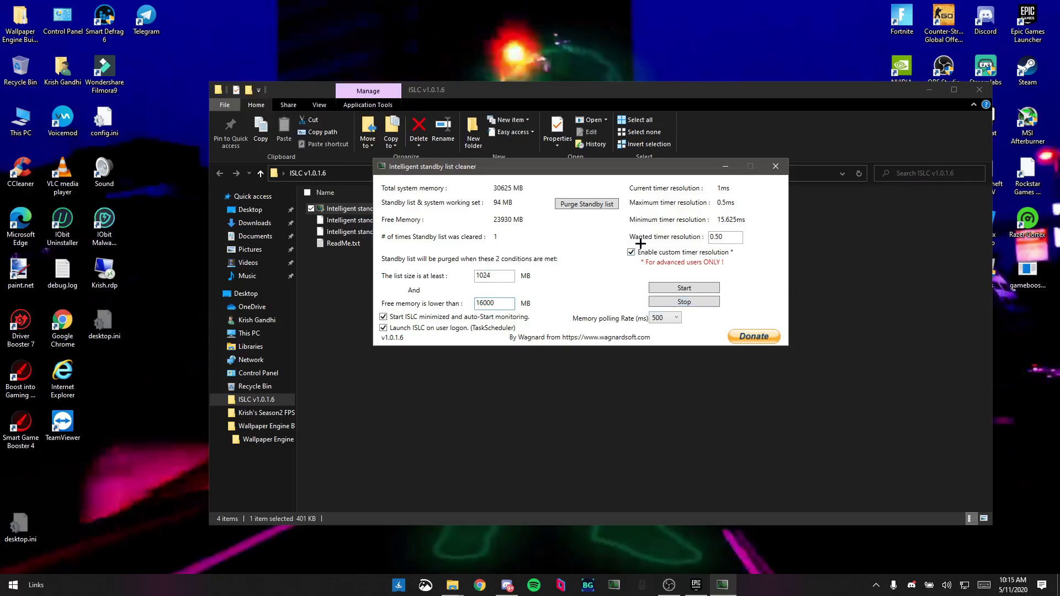
{"action": "left_click_drag", "start_coordinate": [730, 241], "coordinate": [702, 247]}
{"action": "left_click", "coordinate": [736, 242]}
{"action": "left_click", "coordinate": [716, 238]}
- Start the standby list monitoring, purge the standby list once and minimize the cleaner
{"action": "left_click", "coordinate": [674, 290]}
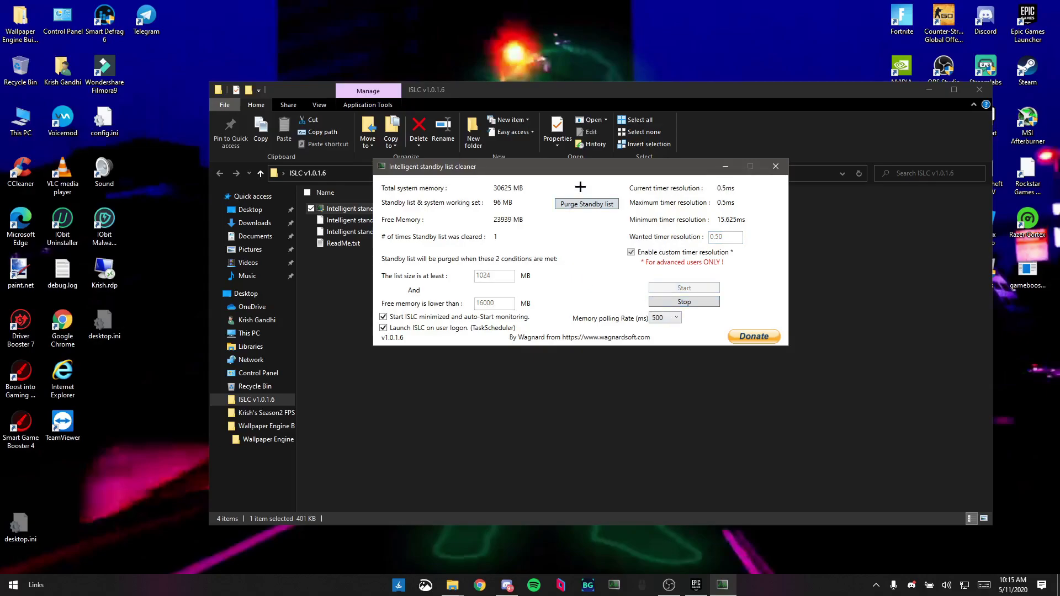
{"action": "left_click", "coordinate": [584, 204]}
{"action": "left_click", "coordinate": [725, 166]}
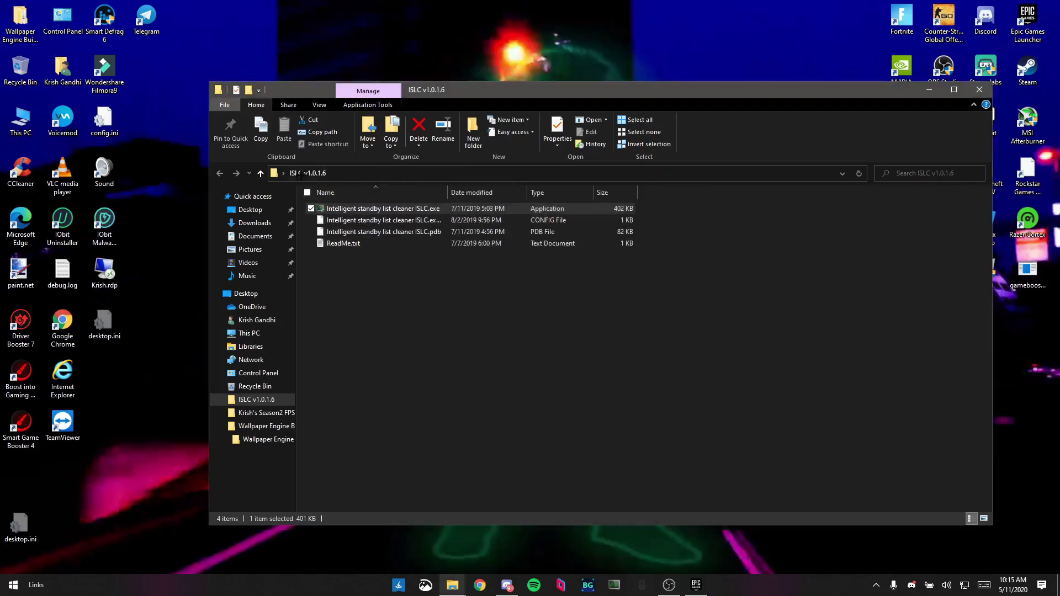
- Put a shortcut to Intelligent standby list cleaner ISLC.exe on the desktop below gameboost, and move the ISLC v1.0.1.6 folder below desktop.ini
{"action": "right_click", "coordinate": [357, 209]}
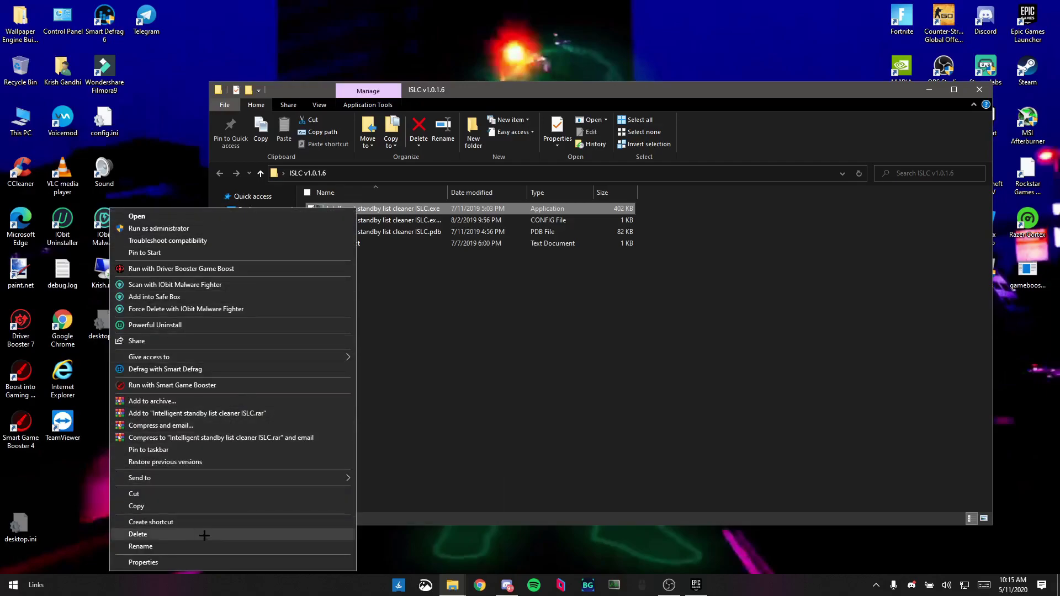
{"action": "left_click", "coordinate": [150, 522]}
{"action": "left_click_drag", "start_coordinate": [387, 231], "coordinate": [1040, 334]}
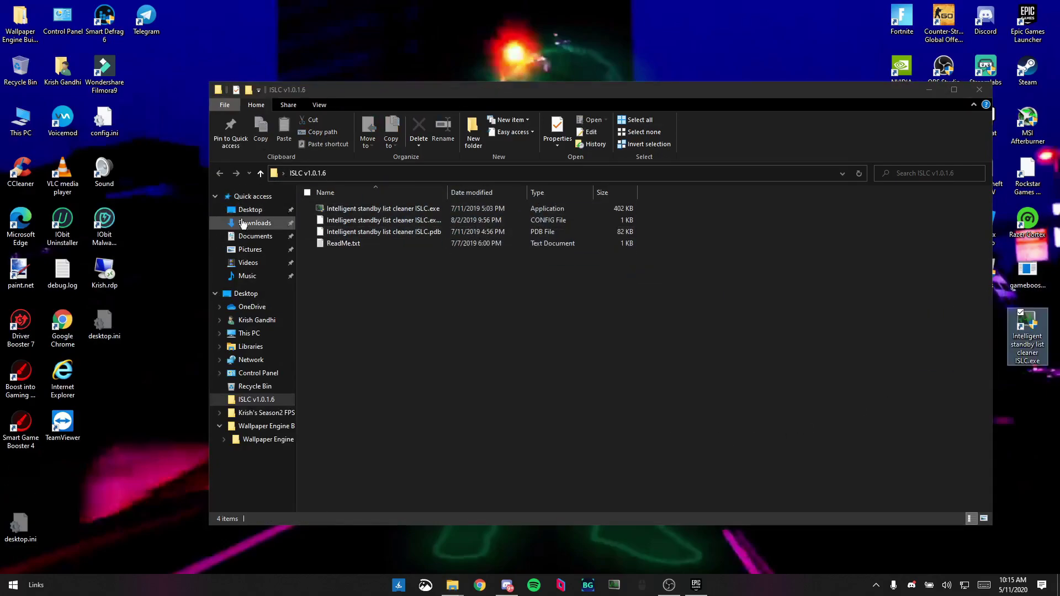
{"action": "left_click", "coordinate": [986, 86]}
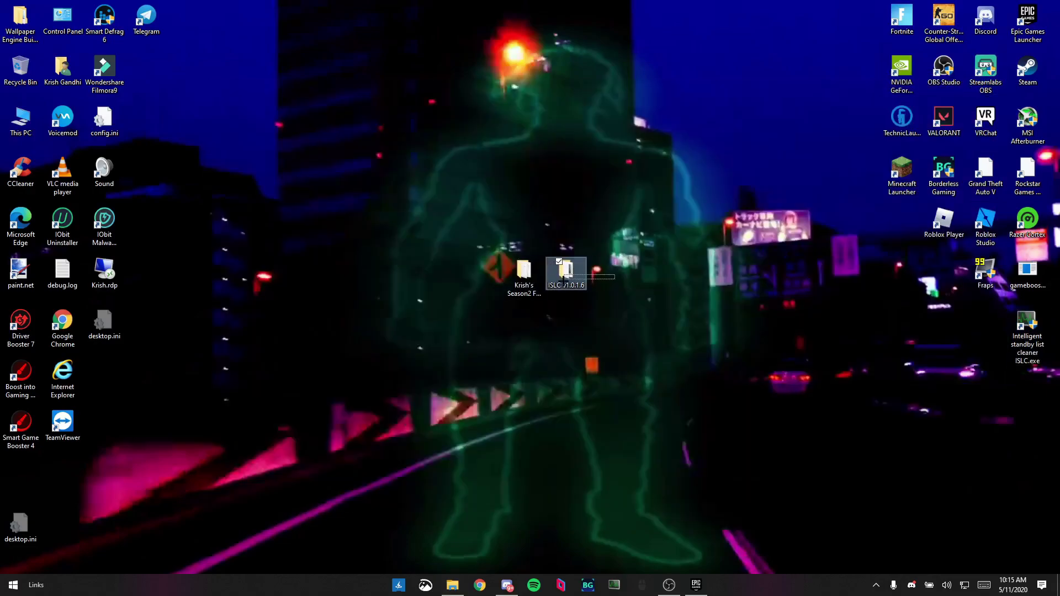
{"action": "left_click_drag", "start_coordinate": [566, 271], "coordinate": [109, 366]}
{"action": "left_click", "coordinate": [598, 270]}
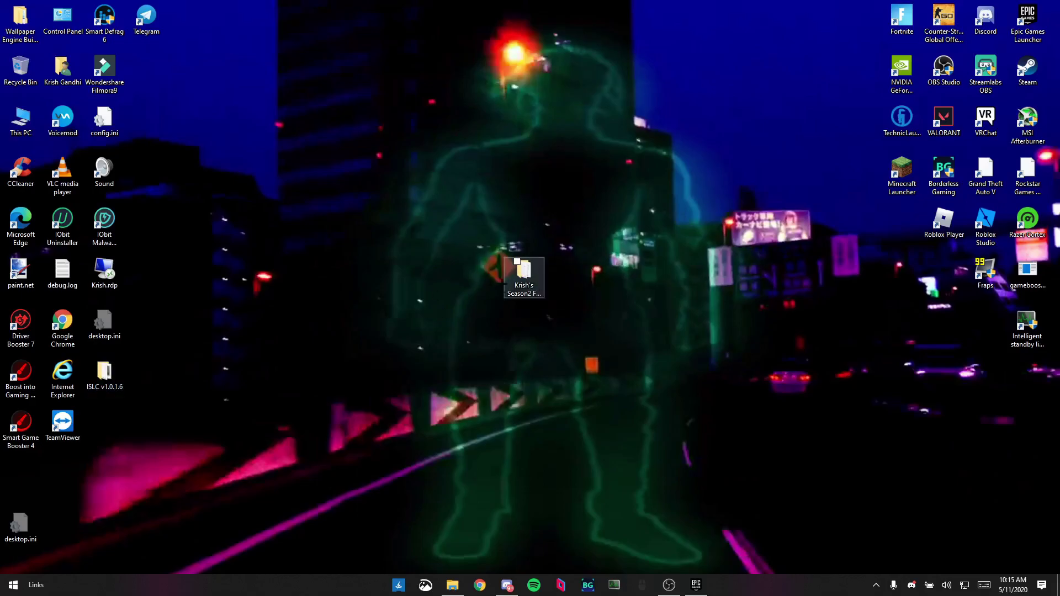
- Open the Processes folder inside Optimizations in the desktop's Season2 FPS Pack folder
{"action": "double_click", "coordinate": [524, 274]}
{"action": "left_click_drag", "start_coordinate": [347, 303], "coordinate": [329, 190]}
{"action": "left_click", "coordinate": [330, 303]}
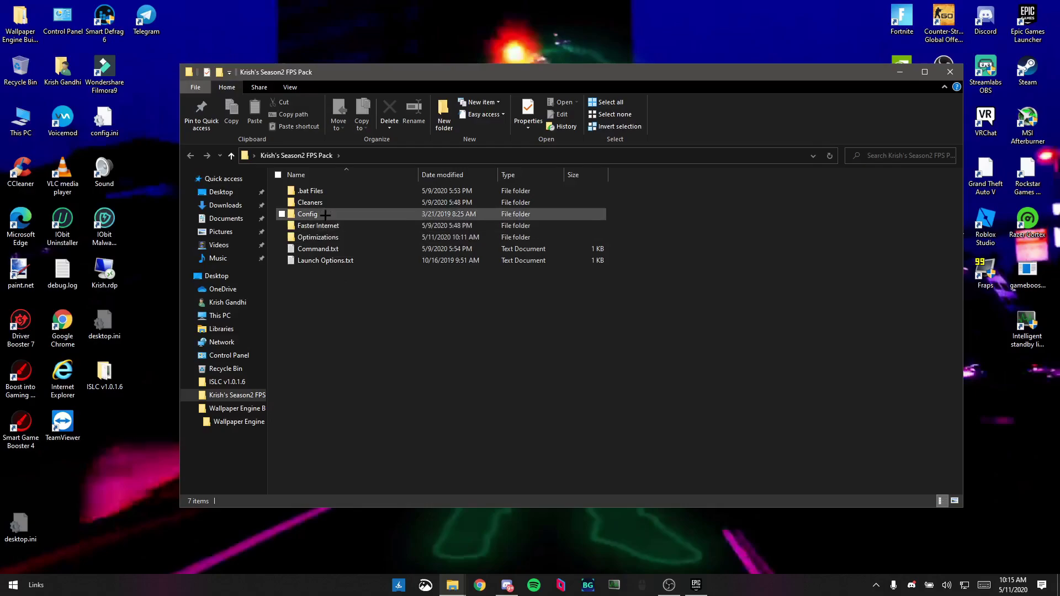
{"action": "double_click", "coordinate": [326, 237]}
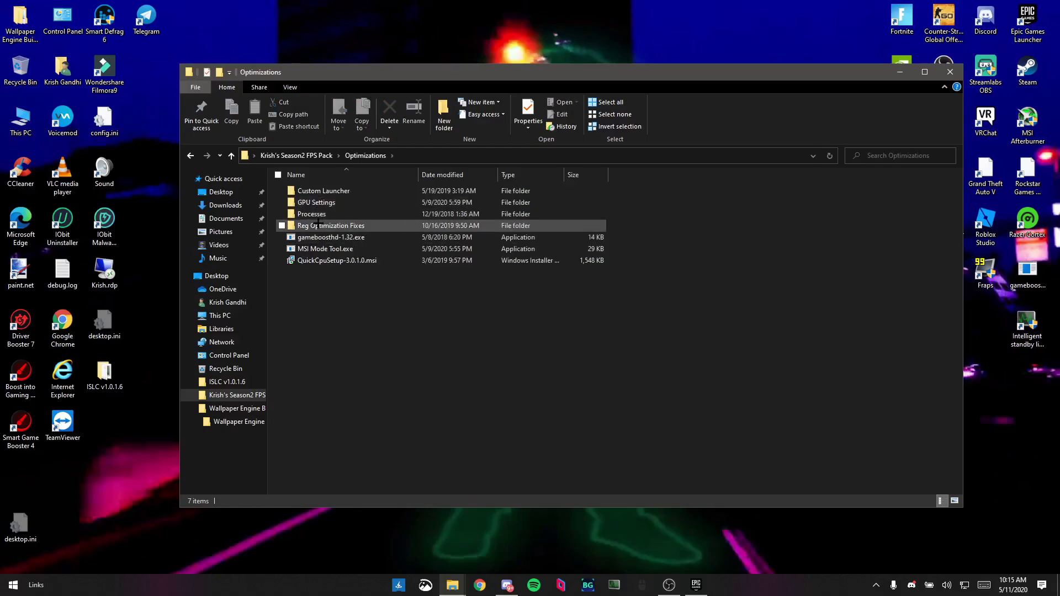
{"action": "double_click", "coordinate": [318, 214]}
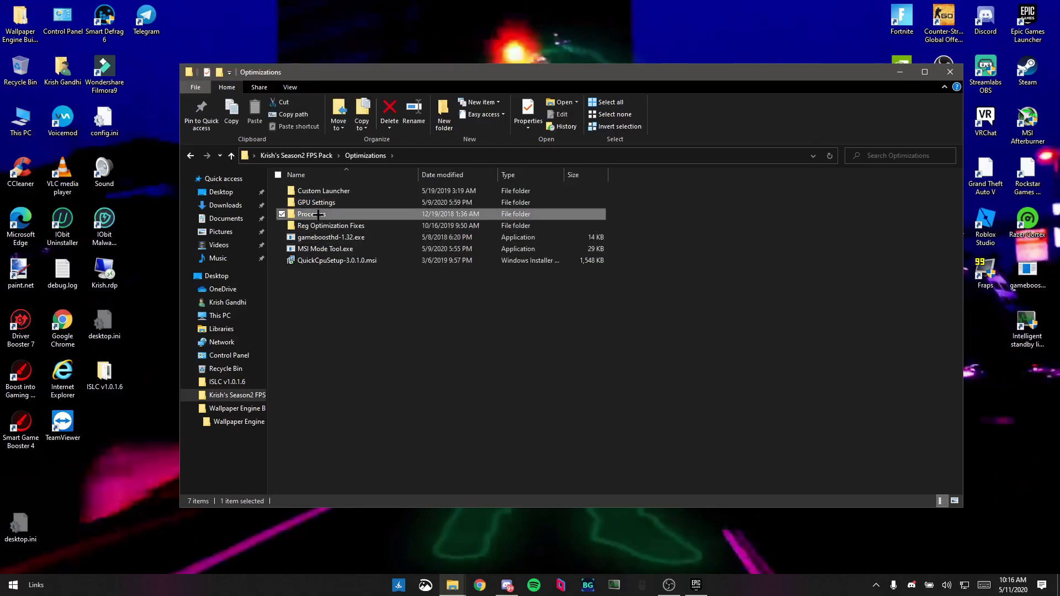
{"action": "left_click_drag", "start_coordinate": [297, 257], "coordinate": [297, 360]}
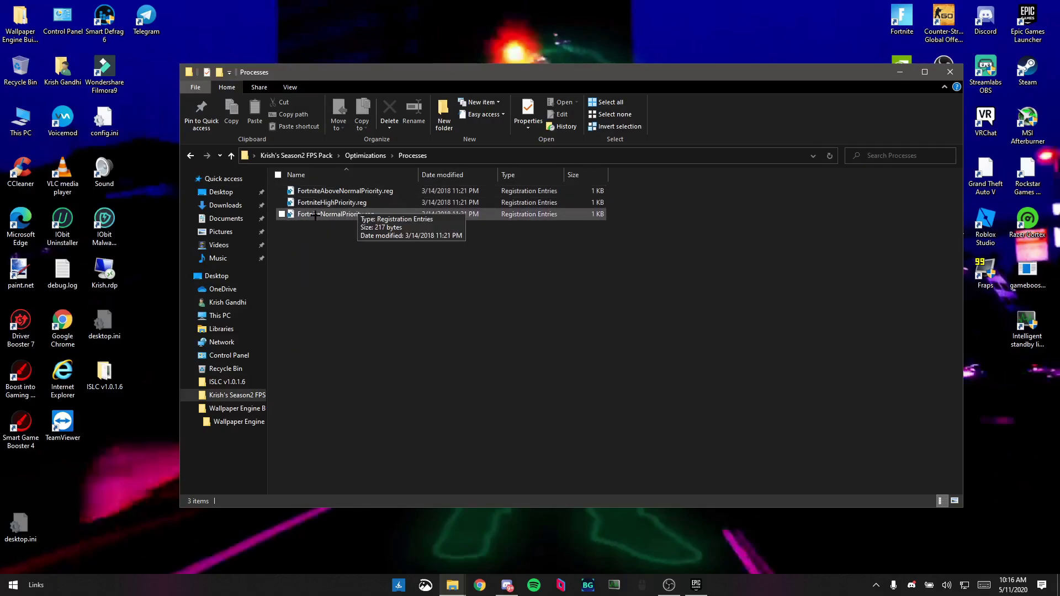
- Merge FortniteHighPriority.reg into the registry
{"action": "left_click", "coordinate": [347, 205]}
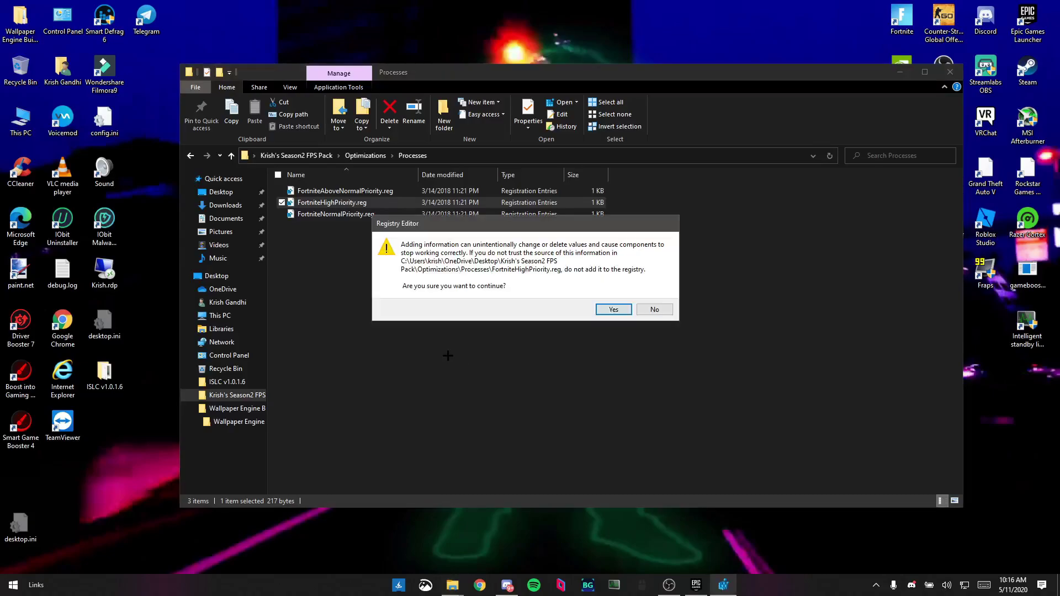
{"action": "left_click", "coordinate": [613, 308]}
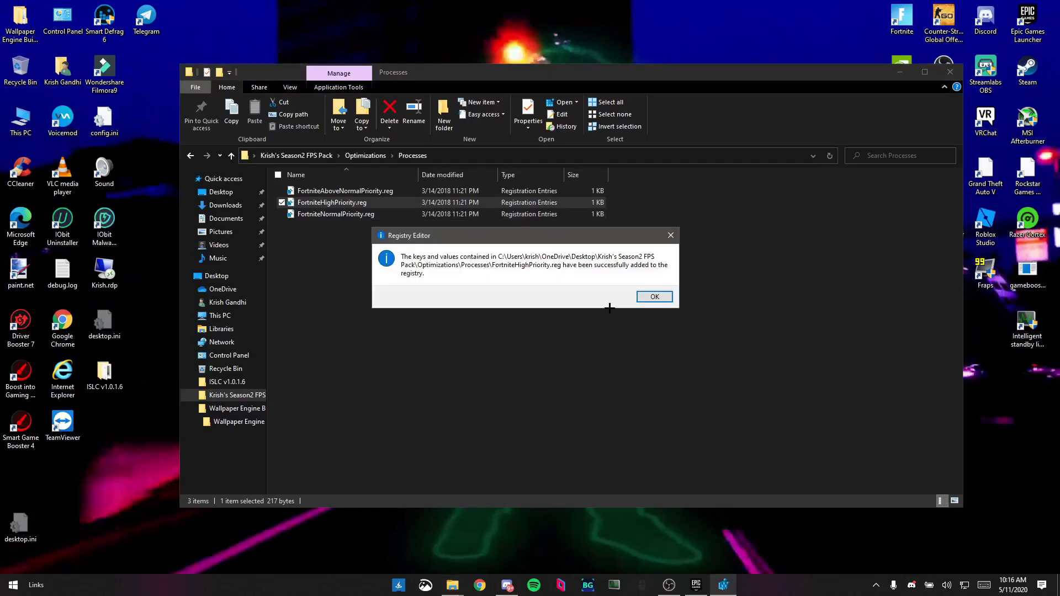
{"action": "left_click", "coordinate": [640, 299]}
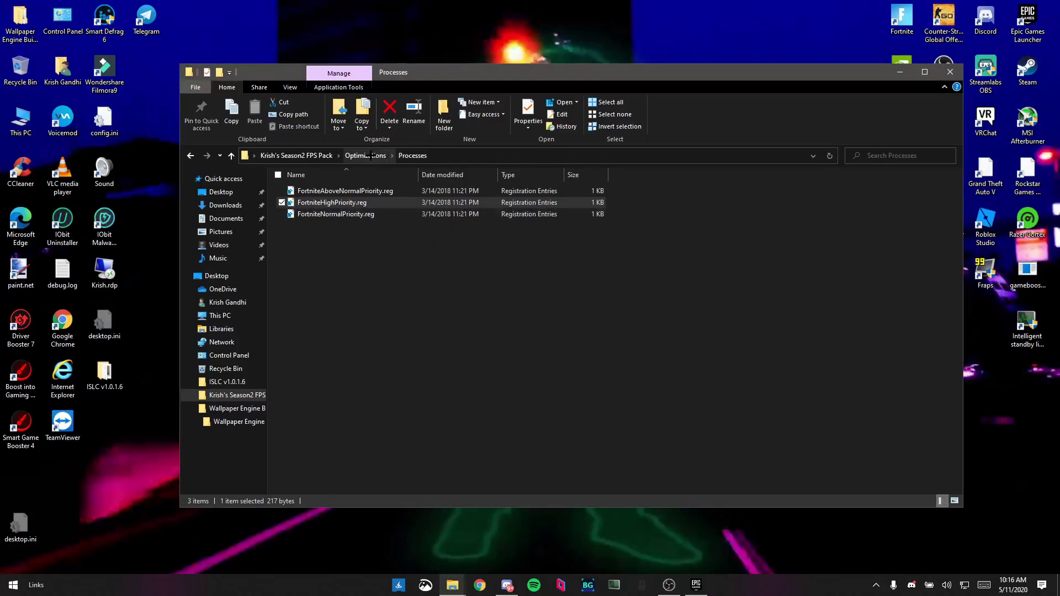
- Go back to Optimizations and open the Reg Optimization Fixes folder
{"action": "left_click", "coordinate": [364, 155]}
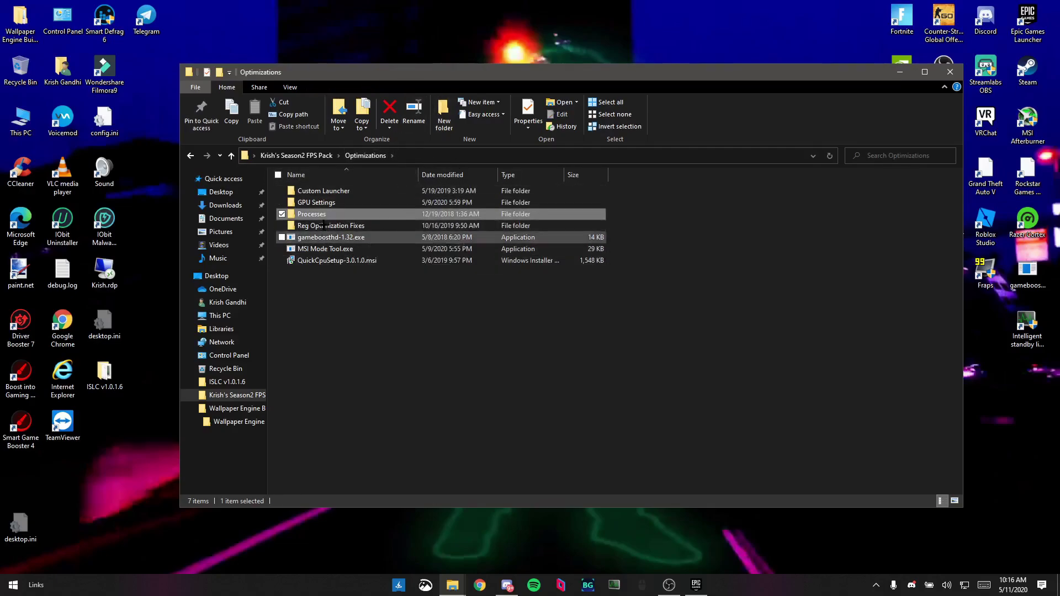
{"action": "double_click", "coordinate": [331, 227]}
{"action": "left_click_drag", "start_coordinate": [362, 336], "coordinate": [325, 300]}
{"action": "left_click_drag", "start_coordinate": [411, 300], "coordinate": [304, 212]}
{"action": "left_click", "coordinate": [343, 307]}
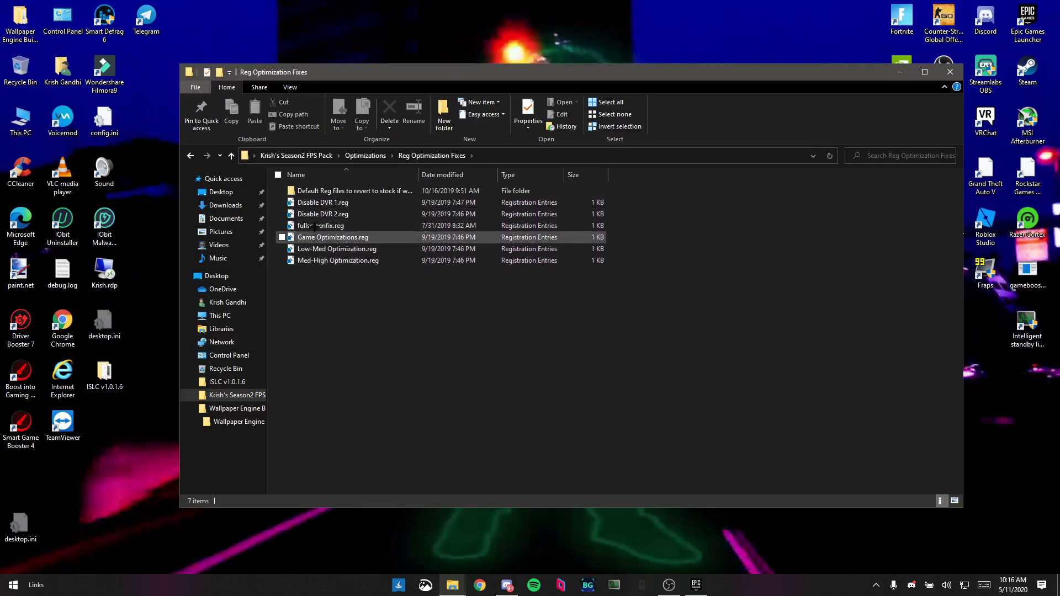
{"action": "left_click_drag", "start_coordinate": [381, 298], "coordinate": [331, 284]}
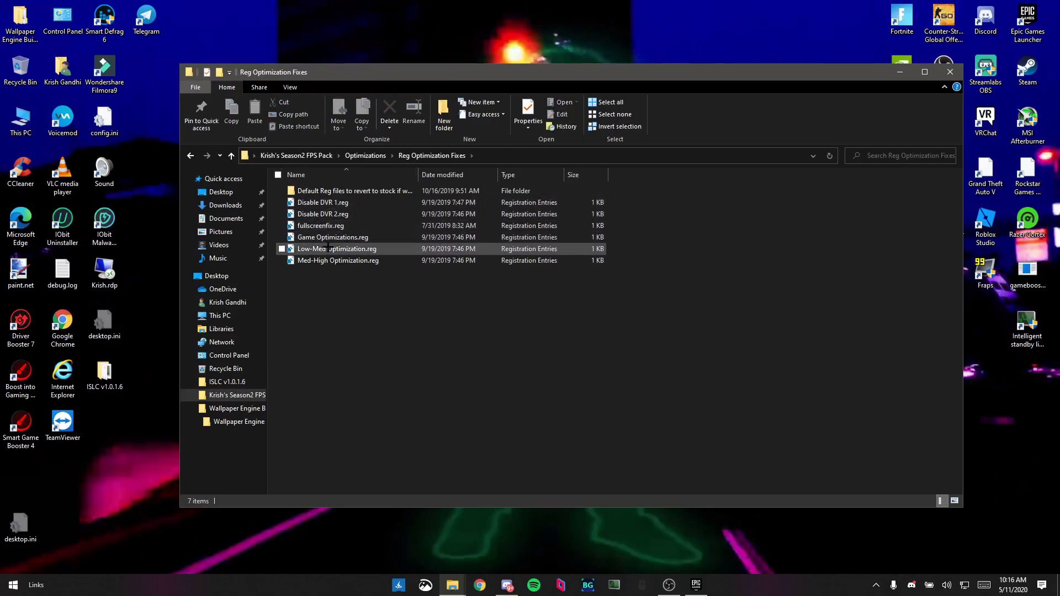
- Merge Disable DVR 1.reg and Disable DVR 2.reg into the registry
{"action": "left_click", "coordinate": [329, 208]}
{"action": "double_click", "coordinate": [329, 208]}
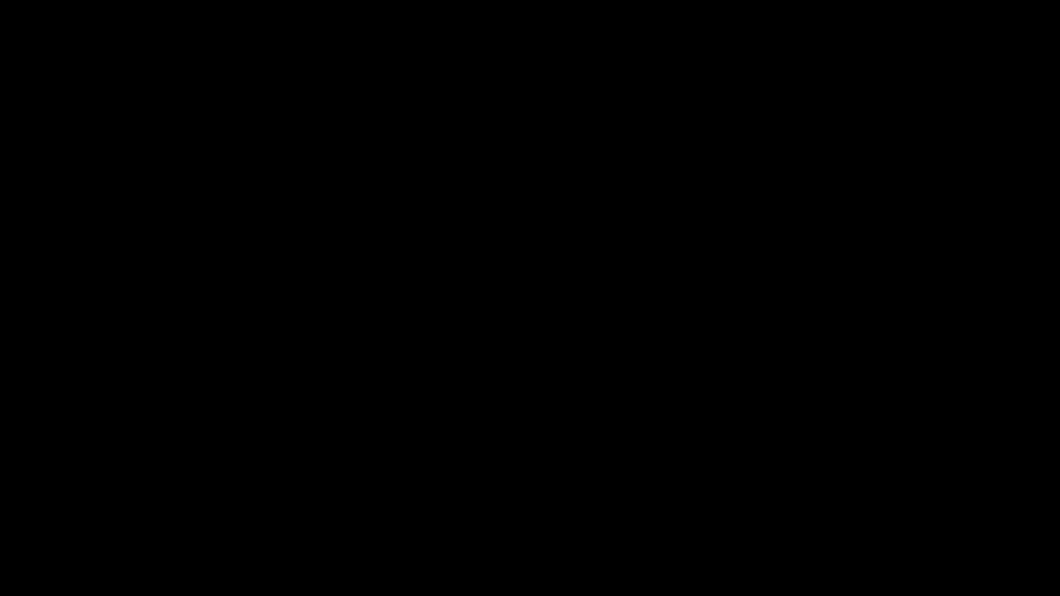
{"action": "left_click", "coordinate": [621, 283]}
{"action": "left_click", "coordinate": [662, 296]}
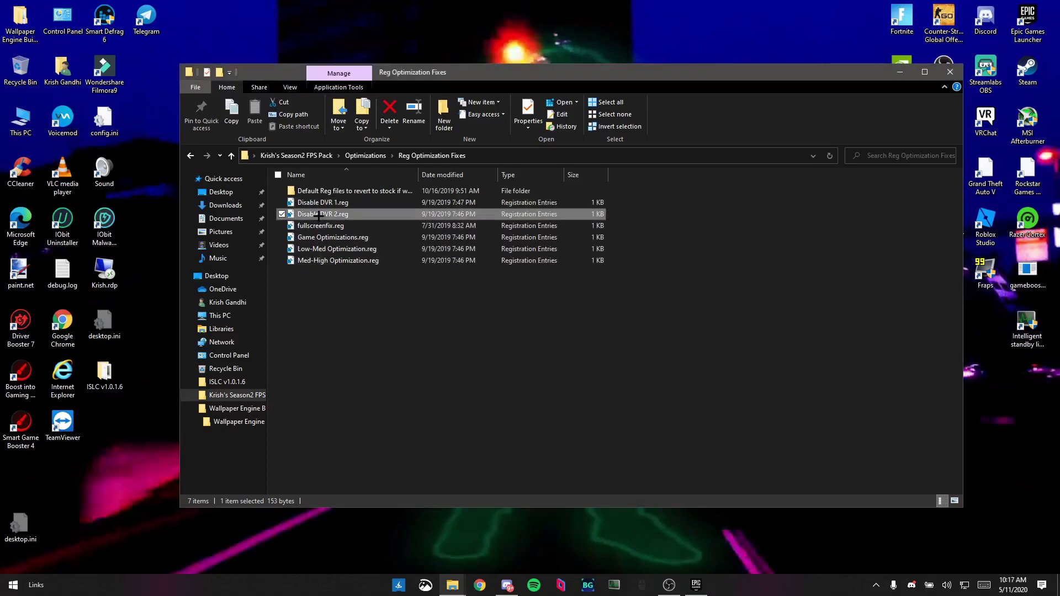
{"action": "double_click", "coordinate": [318, 216]}
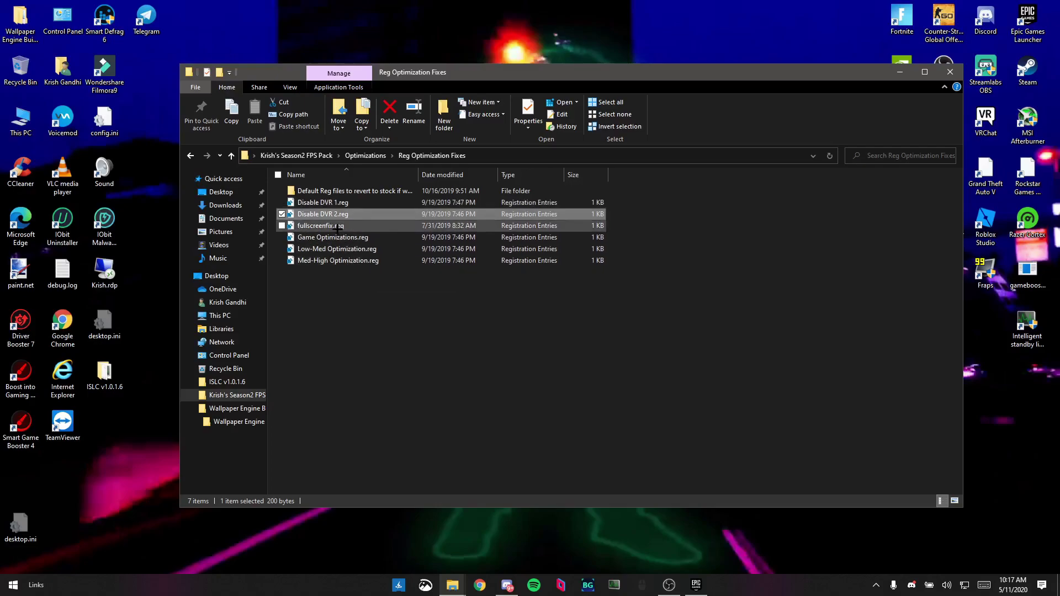
- Merge fullscreenfix.reg and Game Optimizations.reg into the registry
{"action": "double_click", "coordinate": [327, 226]}
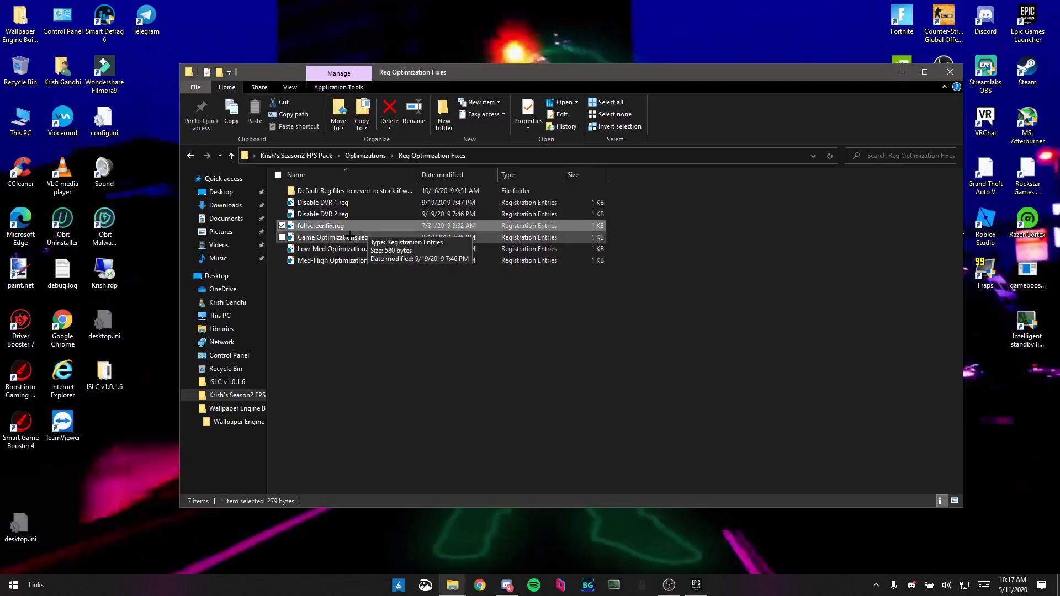
{"action": "double_click", "coordinate": [353, 239]}
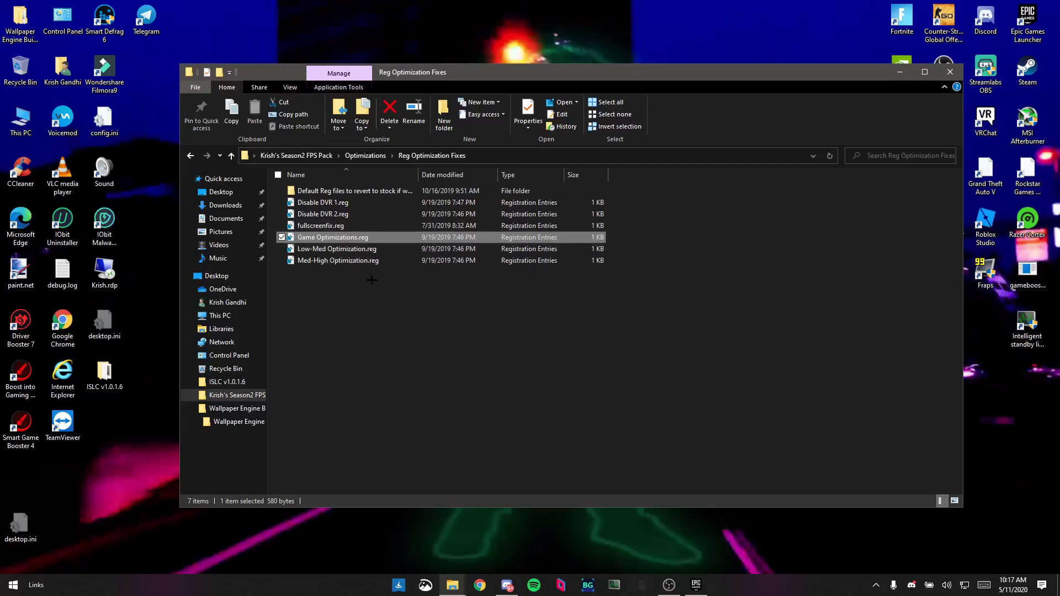
{"action": "left_click_drag", "start_coordinate": [358, 296], "coordinate": [327, 287]}
{"action": "left_click_drag", "start_coordinate": [408, 283], "coordinate": [326, 277]}
{"action": "left_click_drag", "start_coordinate": [390, 291], "coordinate": [316, 252]}
{"action": "left_click", "coordinate": [353, 281]}
{"action": "left_click_drag", "start_coordinate": [363, 282], "coordinate": [327, 295]}
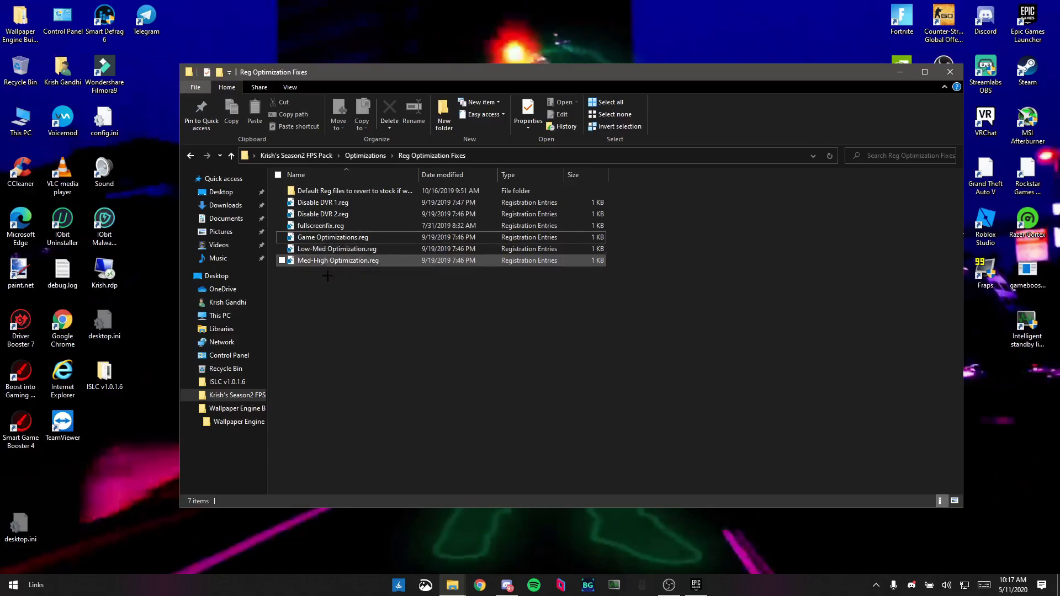
- Merge Low-Med Optimization.reg into the registry
{"action": "double_click", "coordinate": [318, 249]}
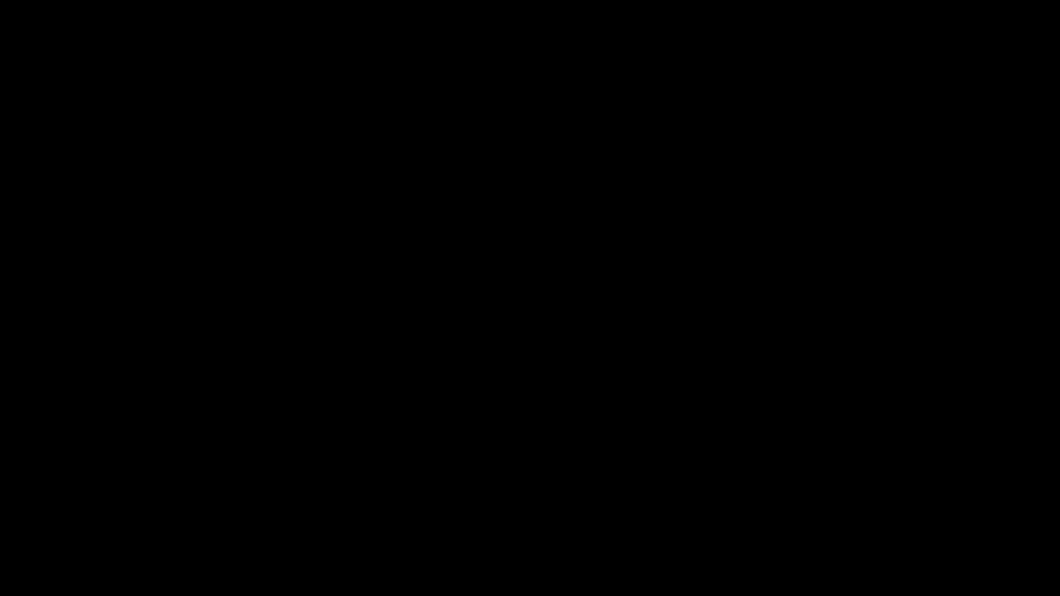
{"action": "left_click", "coordinate": [653, 311]}
{"action": "left_click", "coordinate": [654, 298]}
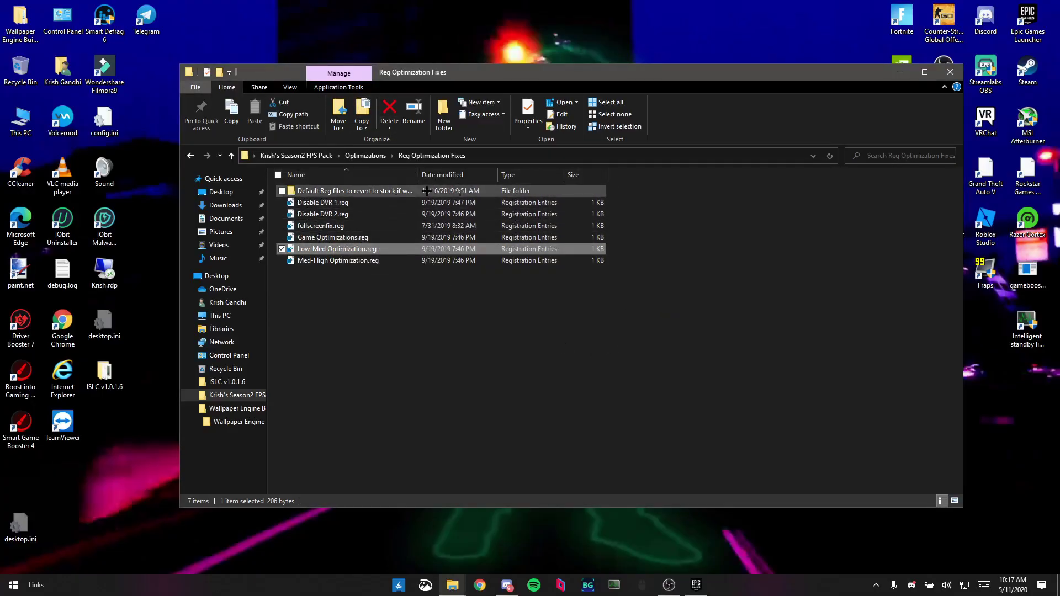
- View the contents of the Default Reg files to revert to stock if wanted folder, and return to the Optimizations folder
{"action": "double_click", "coordinate": [344, 192]}
{"action": "mouse_move", "coordinate": [304, 299]}
{"action": "left_mouse_down"}
{"action": "mouse_move", "coordinate": [305, 187]}
{"action": "mouse_move", "coordinate": [316, 296]}
{"action": "left_mouse_up"}
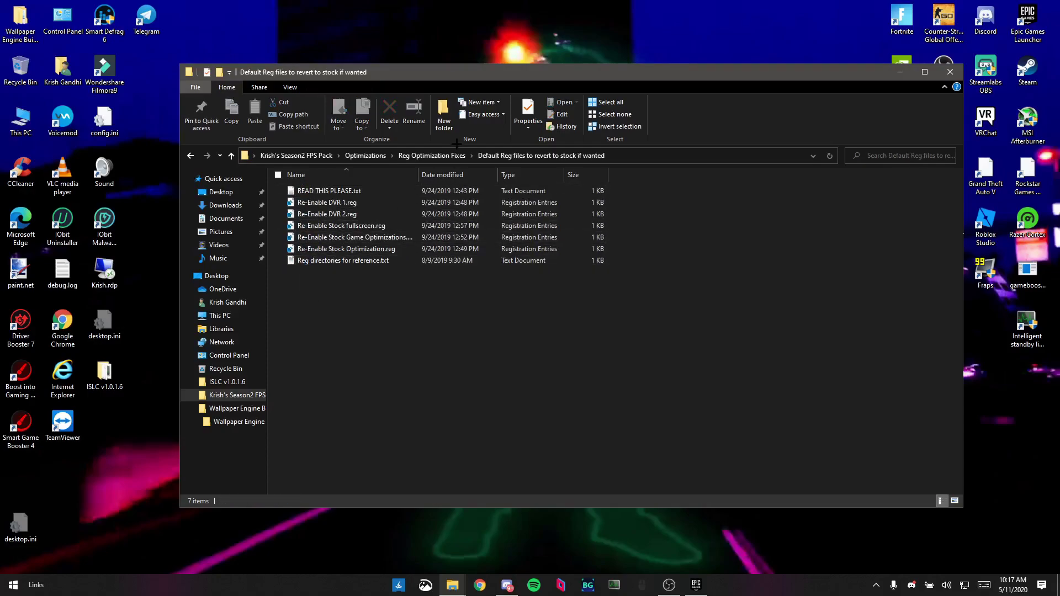
{"action": "left_click", "coordinate": [426, 155]}
{"action": "left_click", "coordinate": [365, 155]}
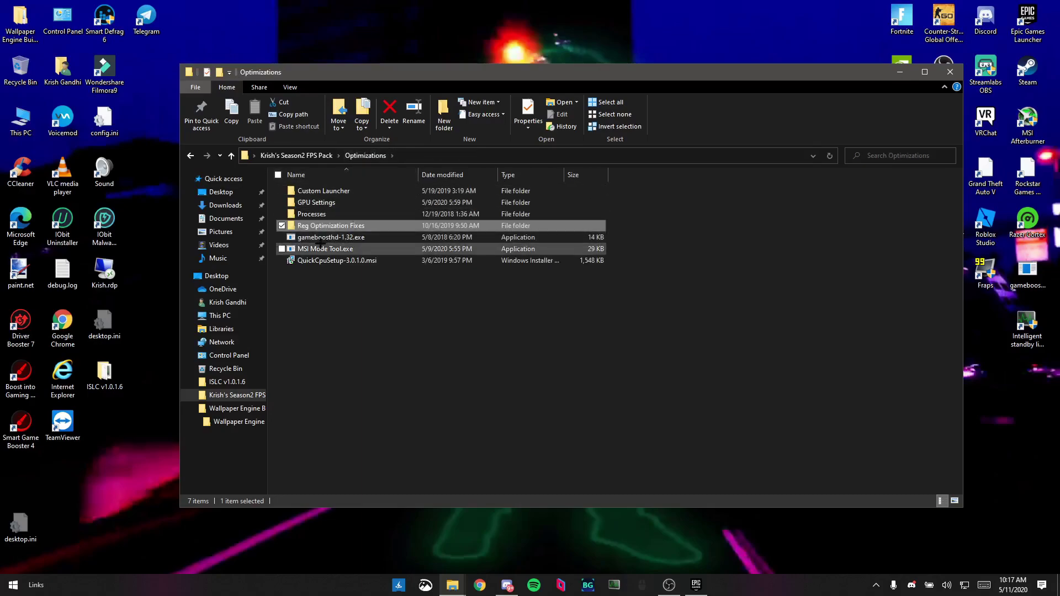
{"action": "left_click", "coordinate": [369, 298]}
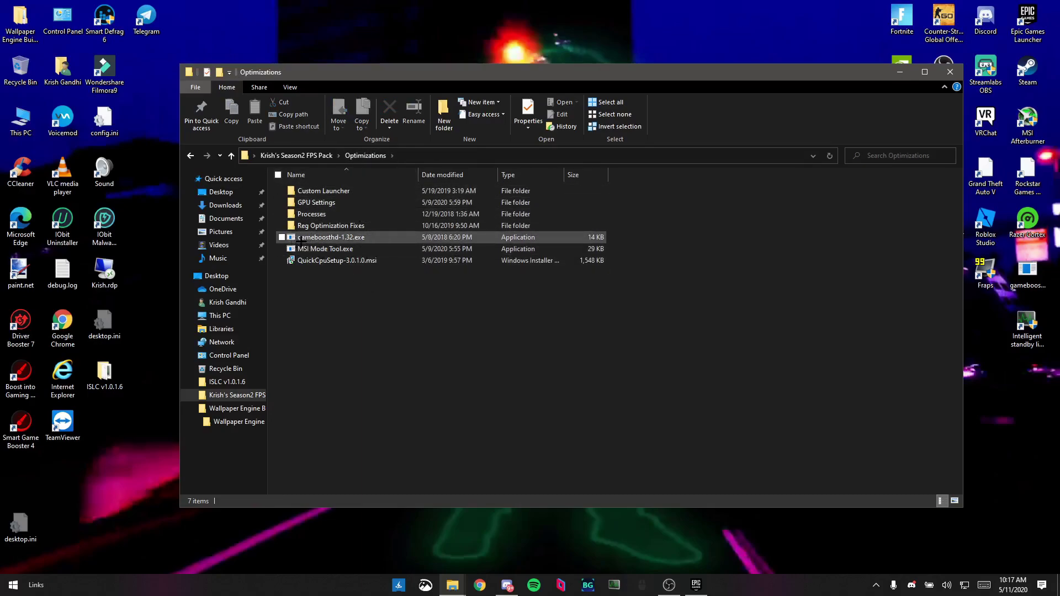
- Run MSI Mode Tool.exe from the Optimizations folder as administrator and place its window over the folder
{"action": "right_click", "coordinate": [331, 248]}
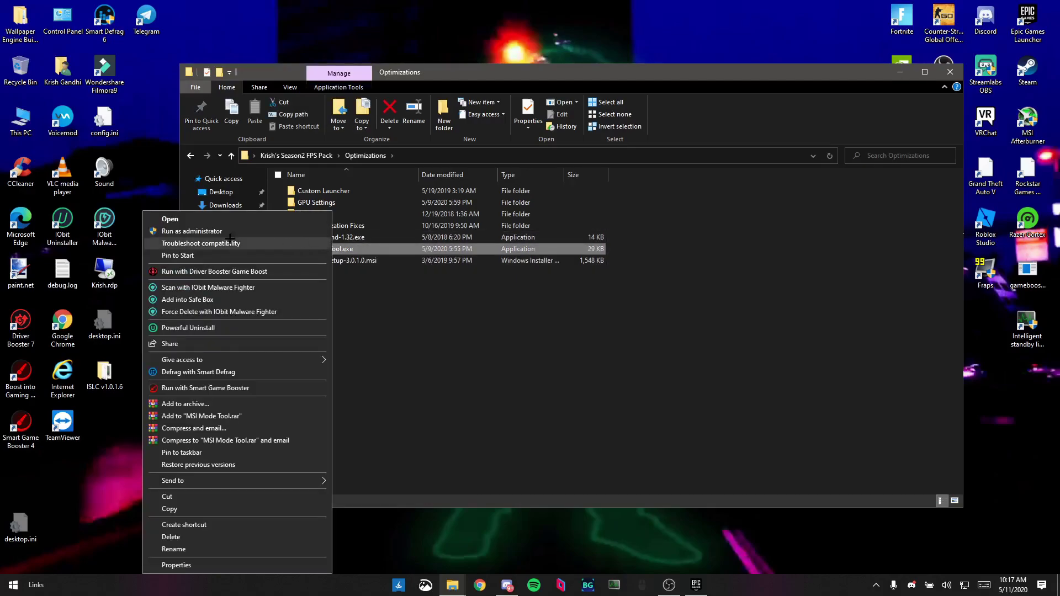
{"action": "left_click", "coordinate": [207, 232]}
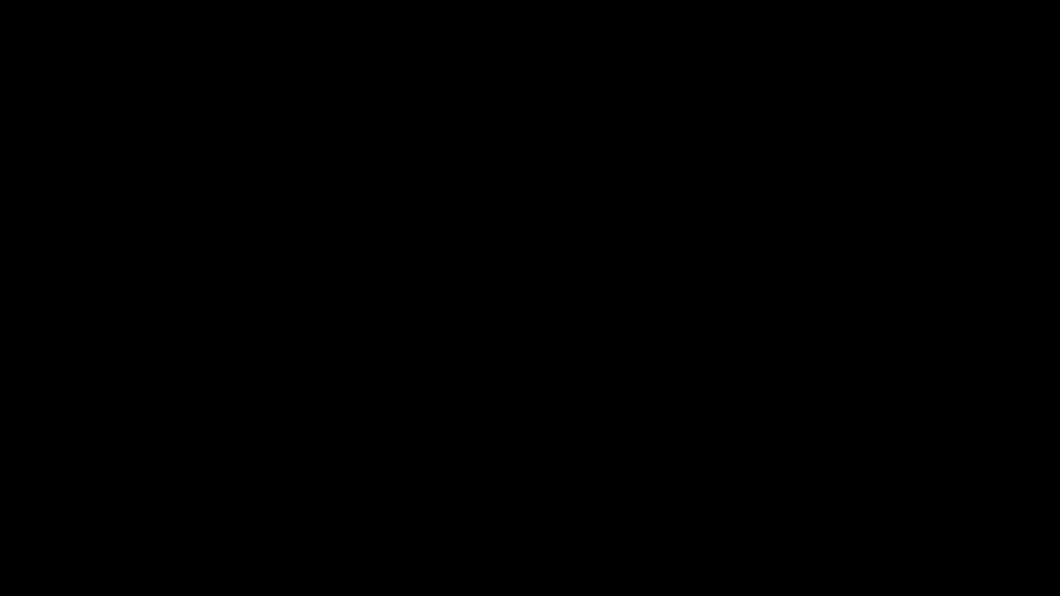
{"action": "left_click", "coordinate": [470, 334]}
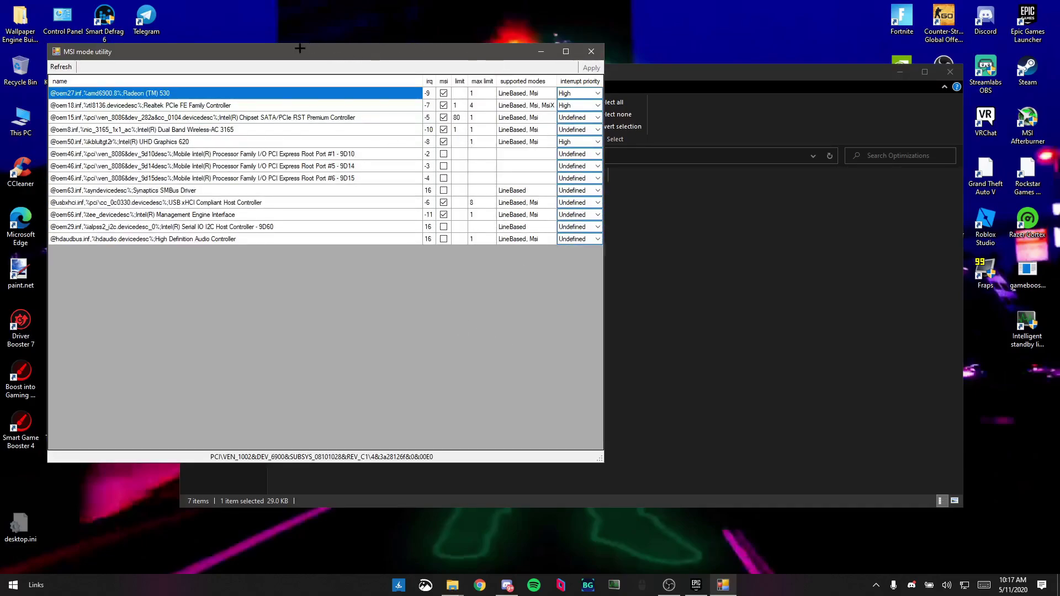
{"action": "left_click_drag", "start_coordinate": [305, 47], "coordinate": [547, 84]}
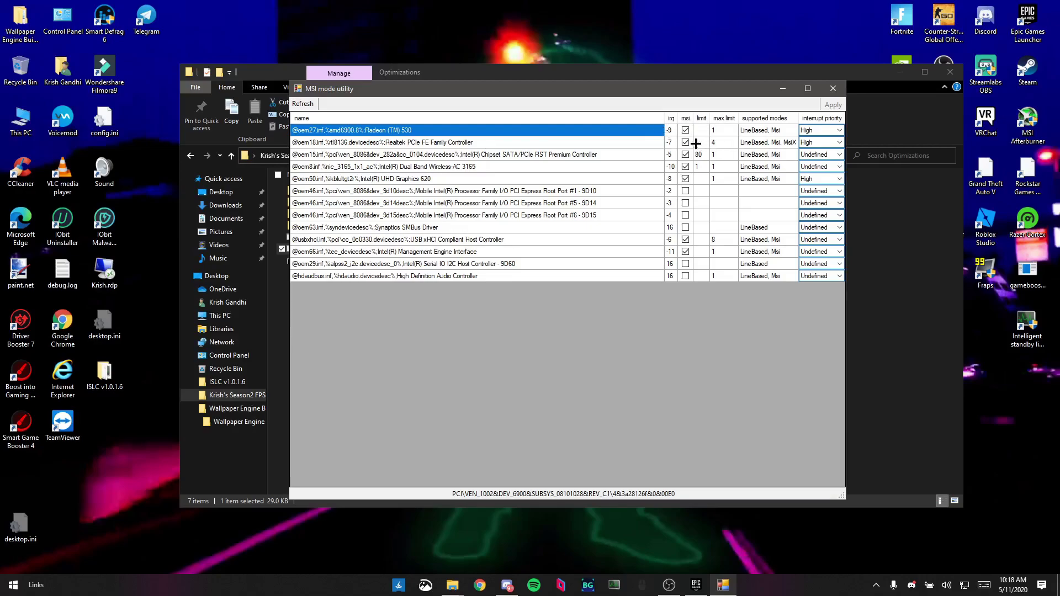
- Set the interrupt priority of the Radeon (TM) 530 to High and close the MSI mode utility
{"action": "left_click", "coordinate": [812, 130]}
{"action": "left_click", "coordinate": [825, 130]}
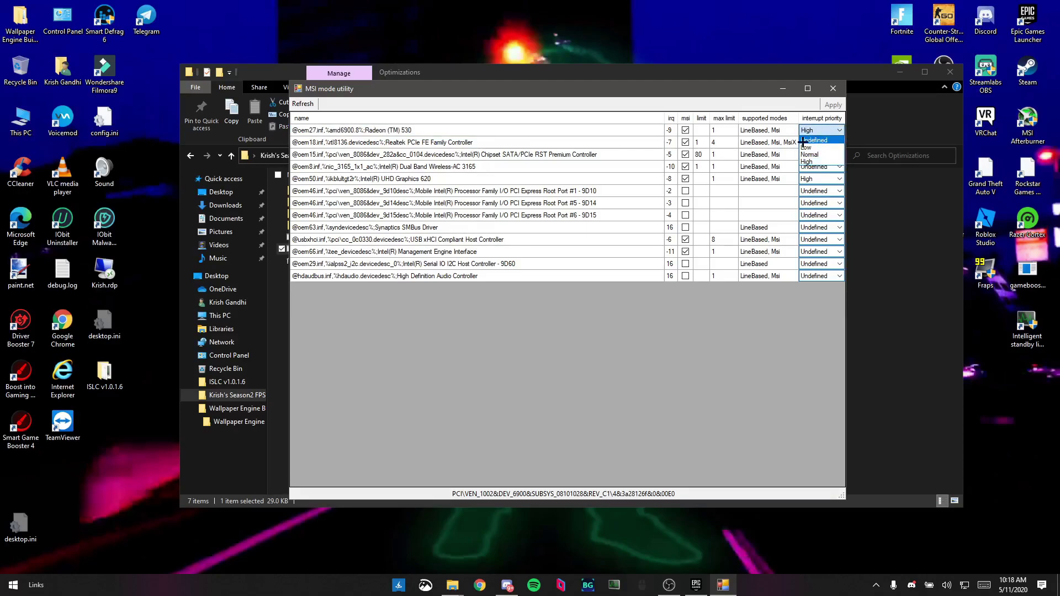
{"action": "left_click", "coordinate": [807, 162]}
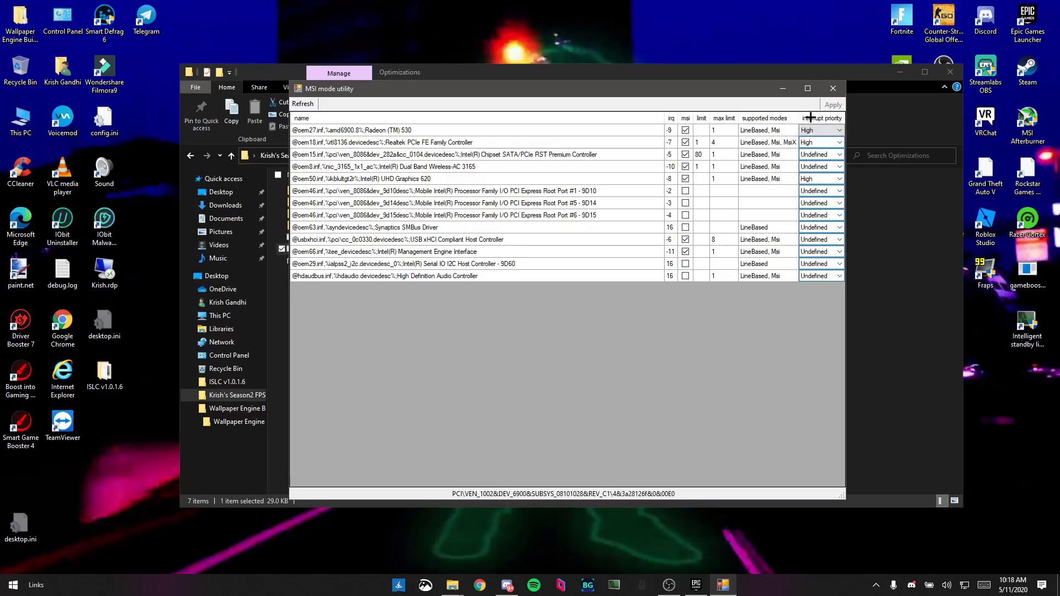
{"action": "left_click", "coordinate": [836, 88]}
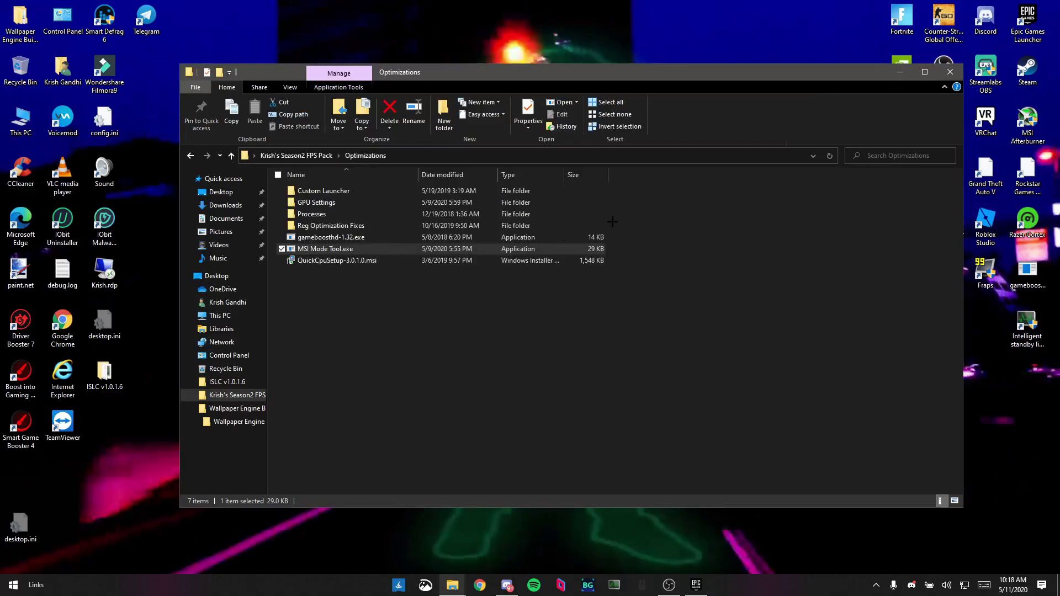
- Install Quick CPU from QuickCpuSetup-3.0.1.0.msi, accepting the license agreement and keeping the destination folder C:\Program Files (x86)\QuickCPU\
{"action": "left_click", "coordinate": [390, 297]}
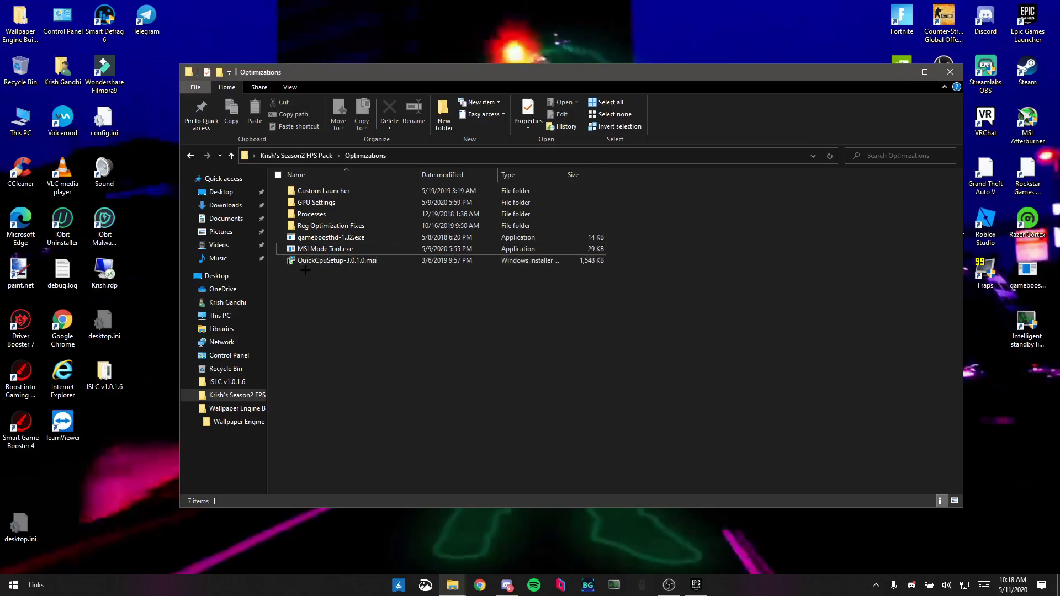
{"action": "double_click", "coordinate": [333, 261]}
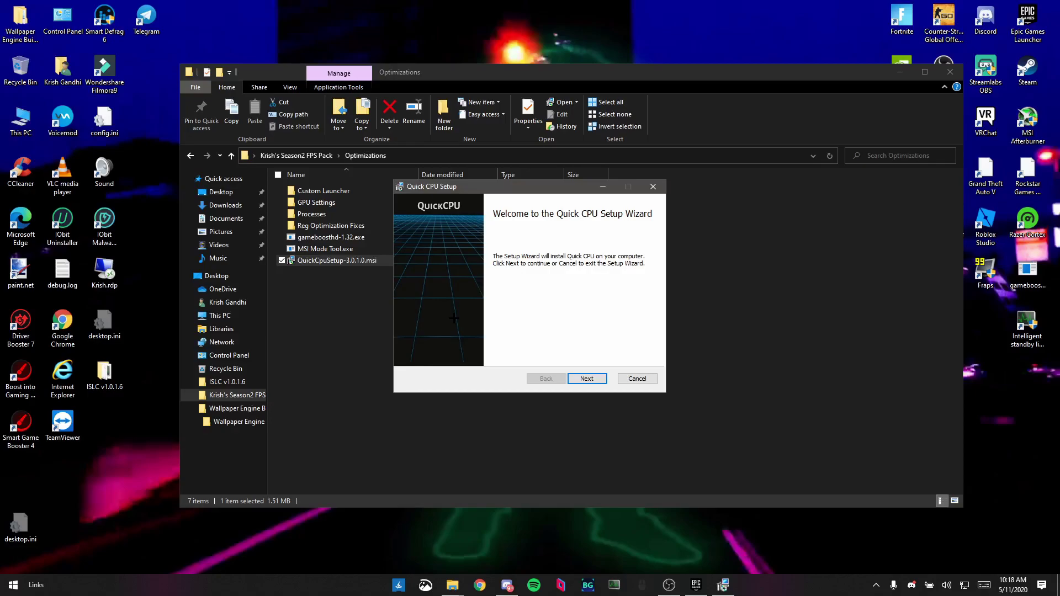
{"action": "left_click", "coordinate": [575, 377]}
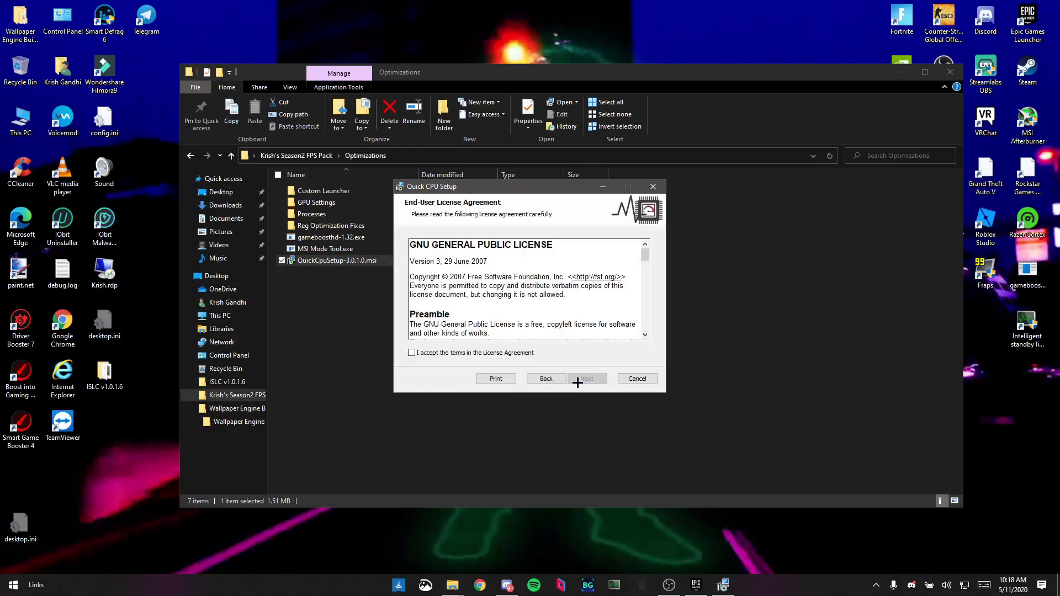
{"action": "left_click", "coordinate": [411, 353]}
{"action": "left_click", "coordinate": [581, 378]}
{"action": "left_click", "coordinate": [581, 379]}
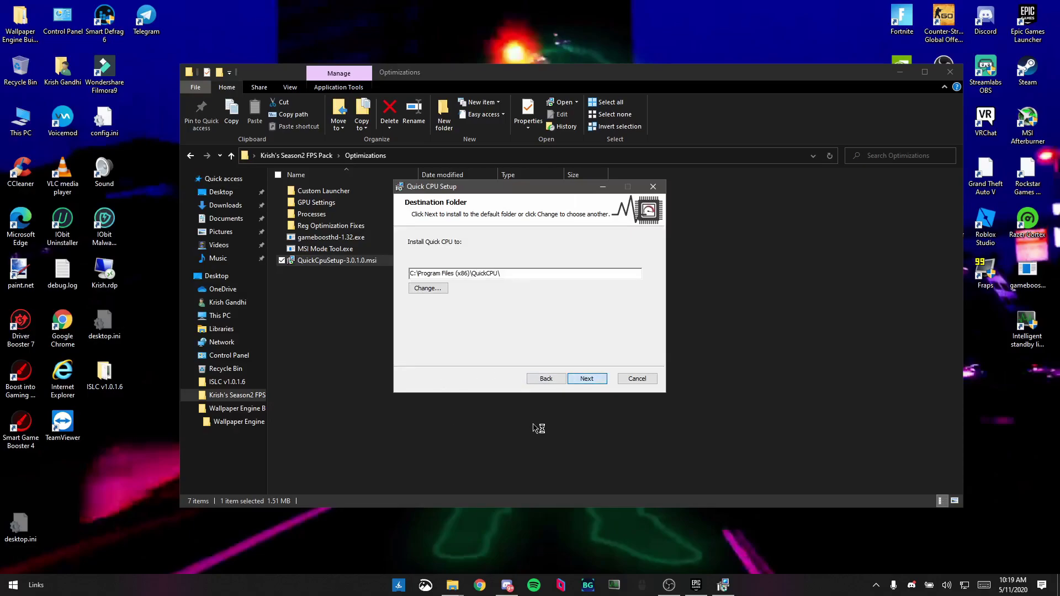
{"action": "left_click", "coordinate": [558, 383]}
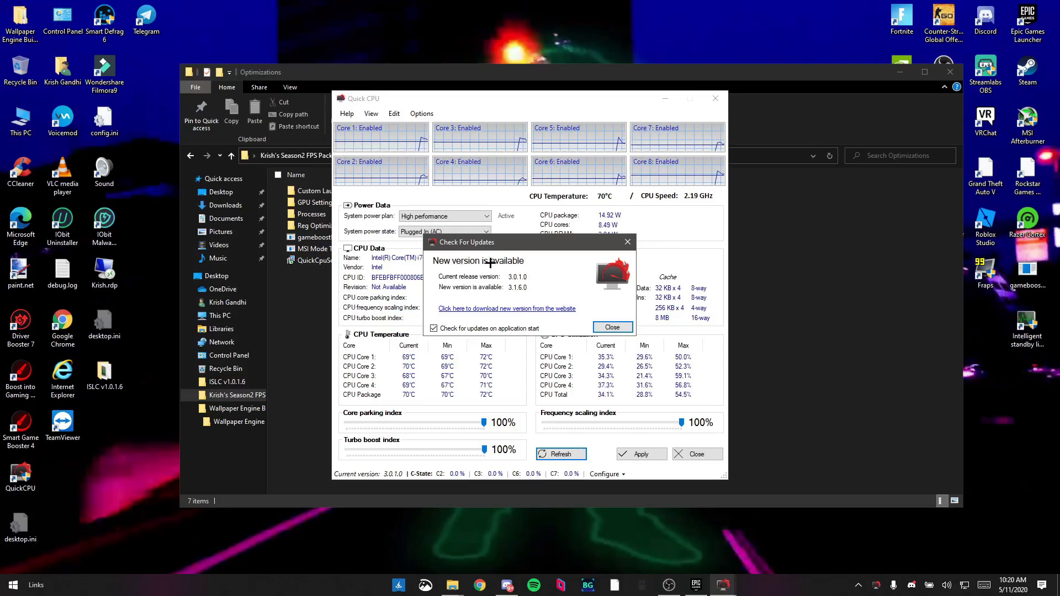
- Turn off Quick CPU's update check on application start, select the Ultimate Performance system power plan, and minimize the program
{"action": "left_click", "coordinate": [434, 328]}
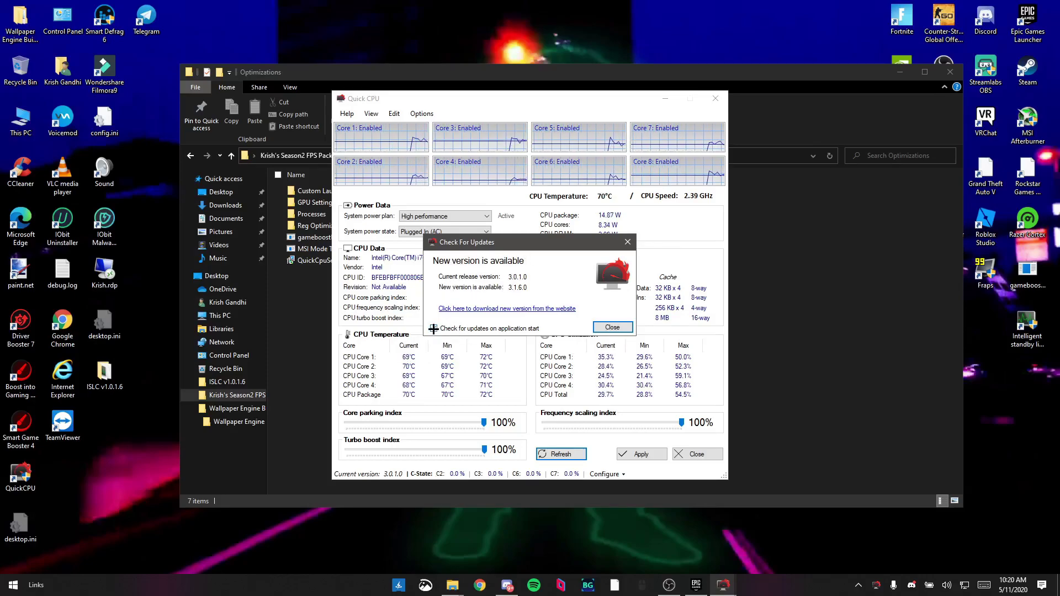
{"action": "left_click", "coordinate": [604, 326]}
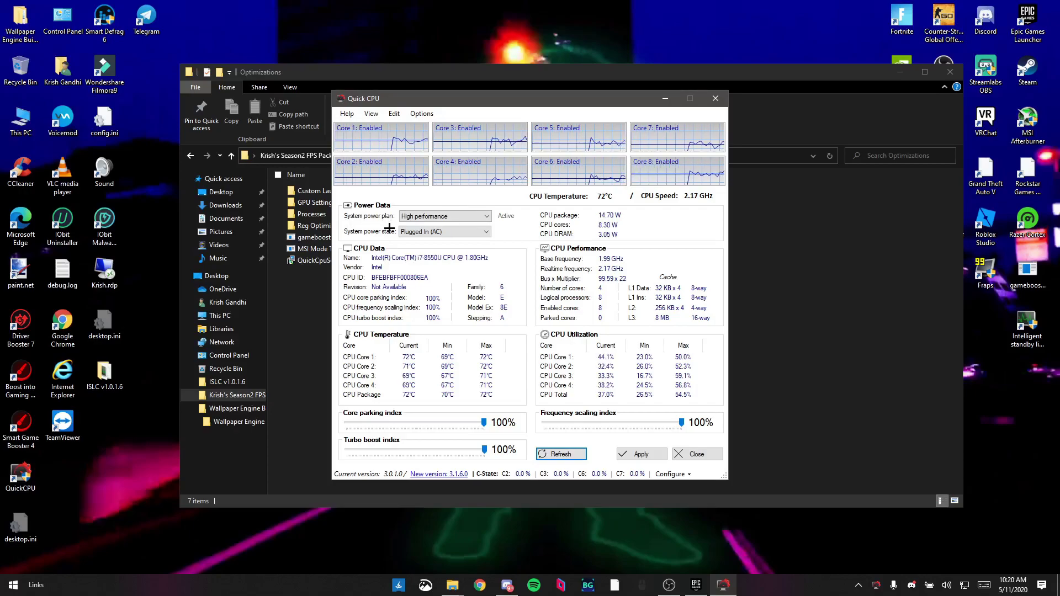
{"action": "left_click", "coordinate": [415, 217]}
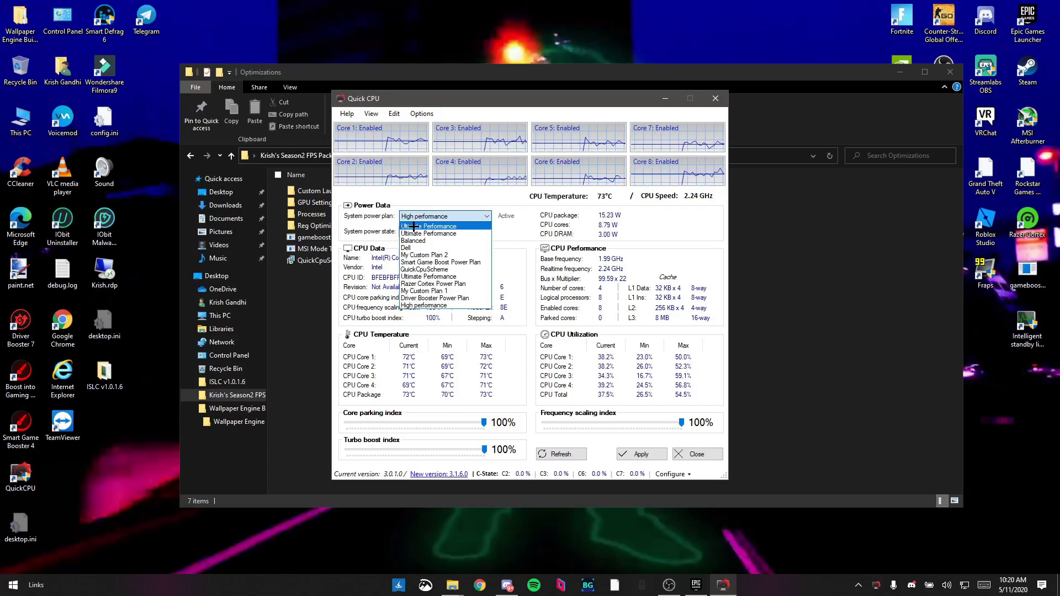
{"action": "left_click", "coordinate": [414, 226]}
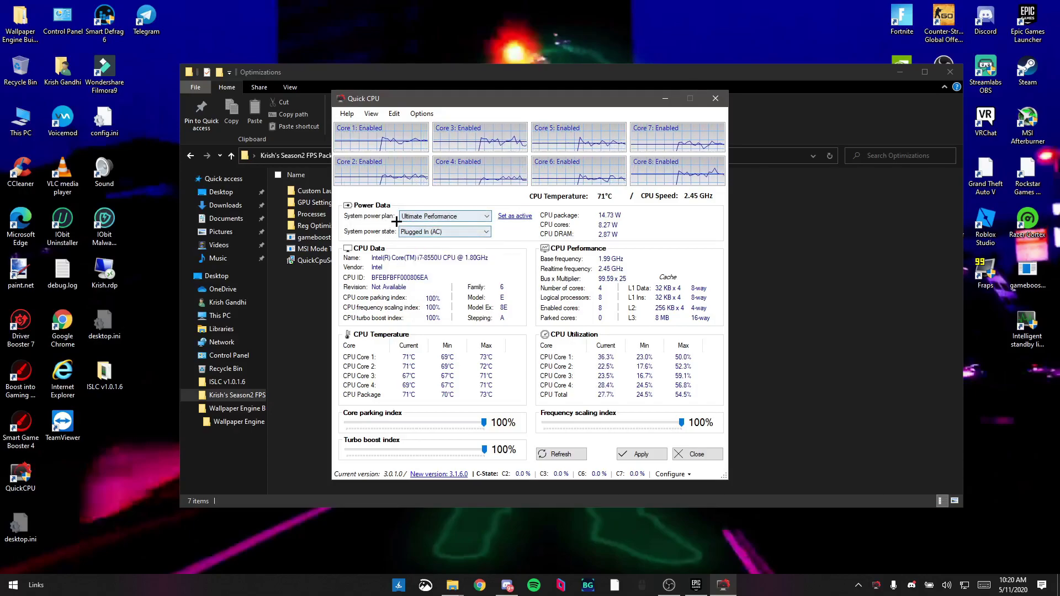
{"action": "left_click", "coordinate": [665, 98]}
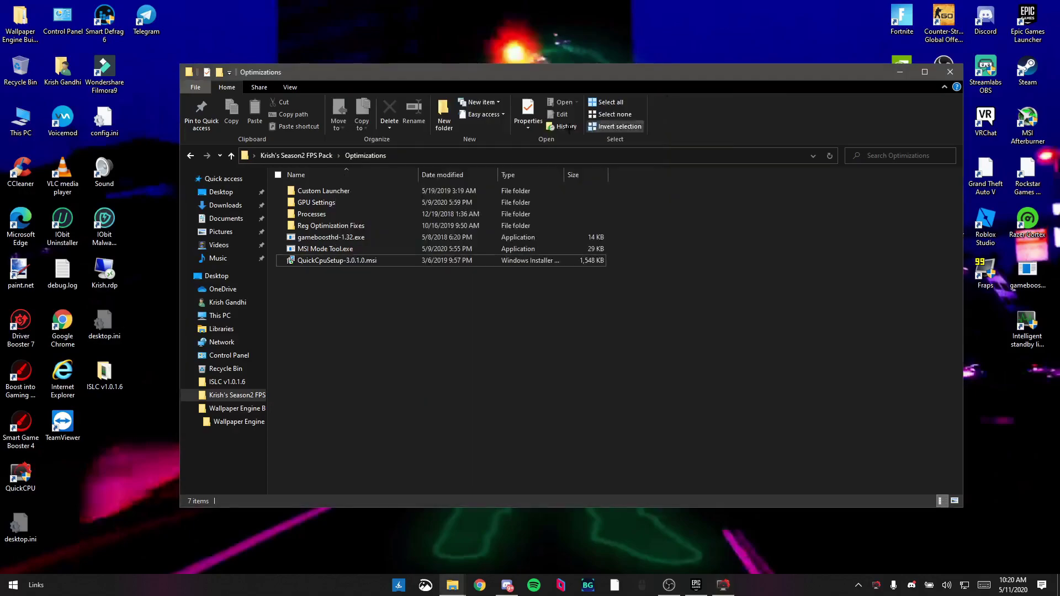
- Open Command.txt in the main FPS pack folder and copy its powercfg -duplicatescheme command line
{"action": "left_click", "coordinate": [296, 154]}
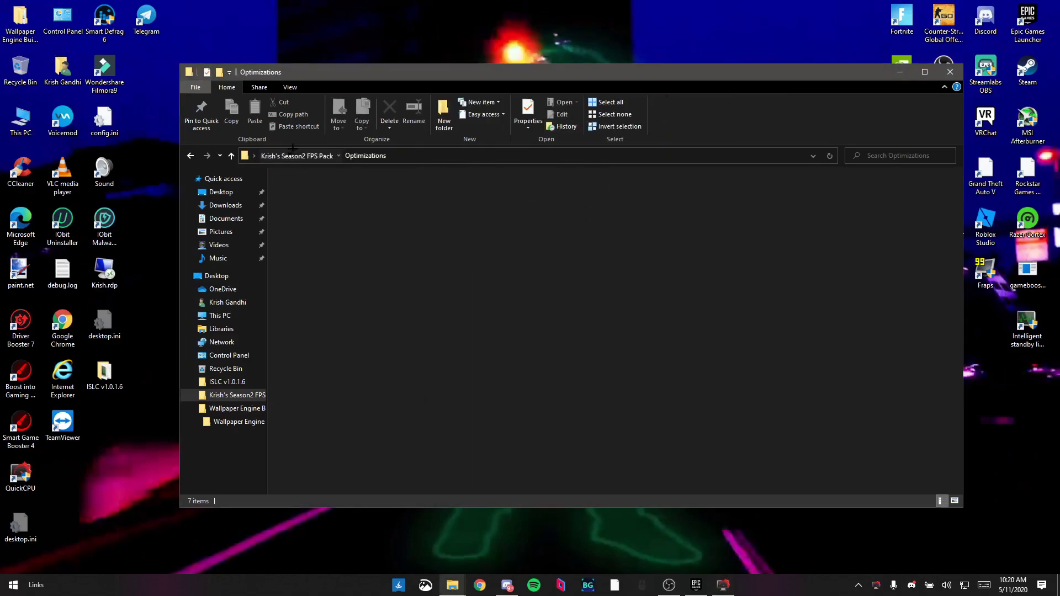
{"action": "left_click", "coordinate": [315, 276]}
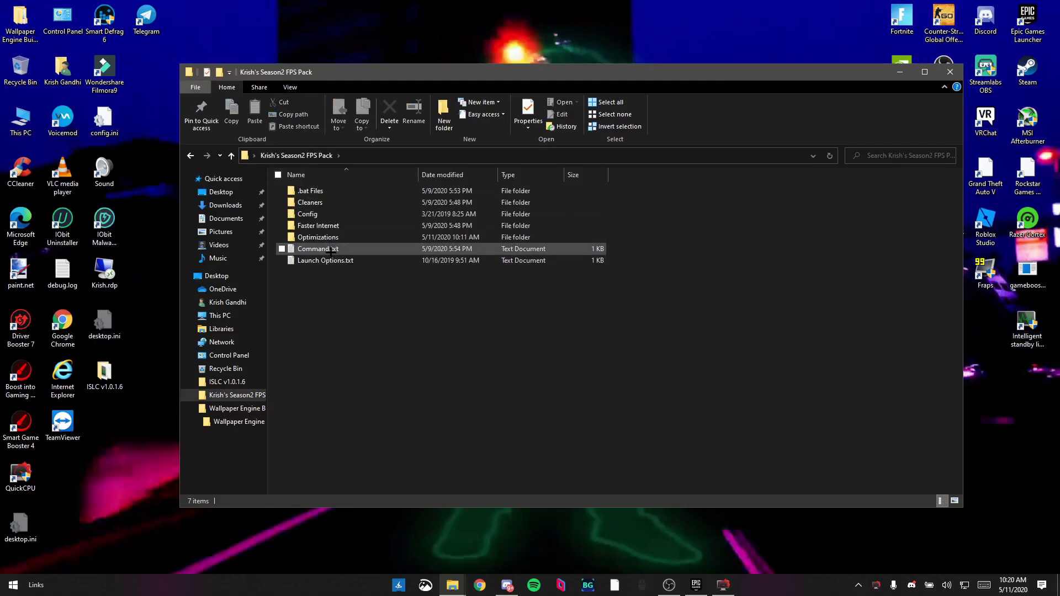
{"action": "double_click", "coordinate": [330, 249]}
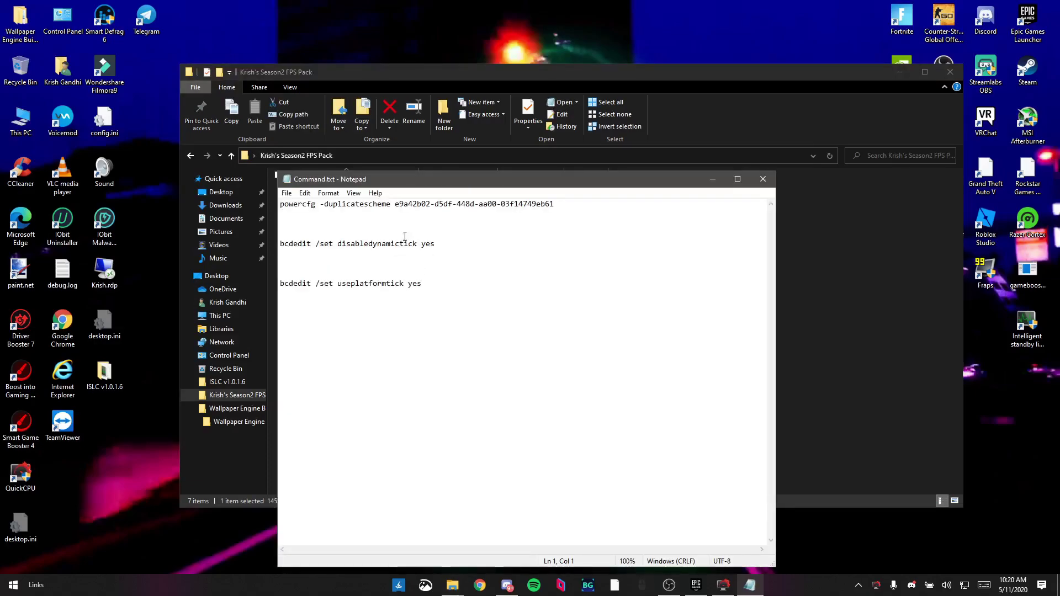
{"action": "left_click_drag", "start_coordinate": [557, 205], "coordinate": [278, 204]}
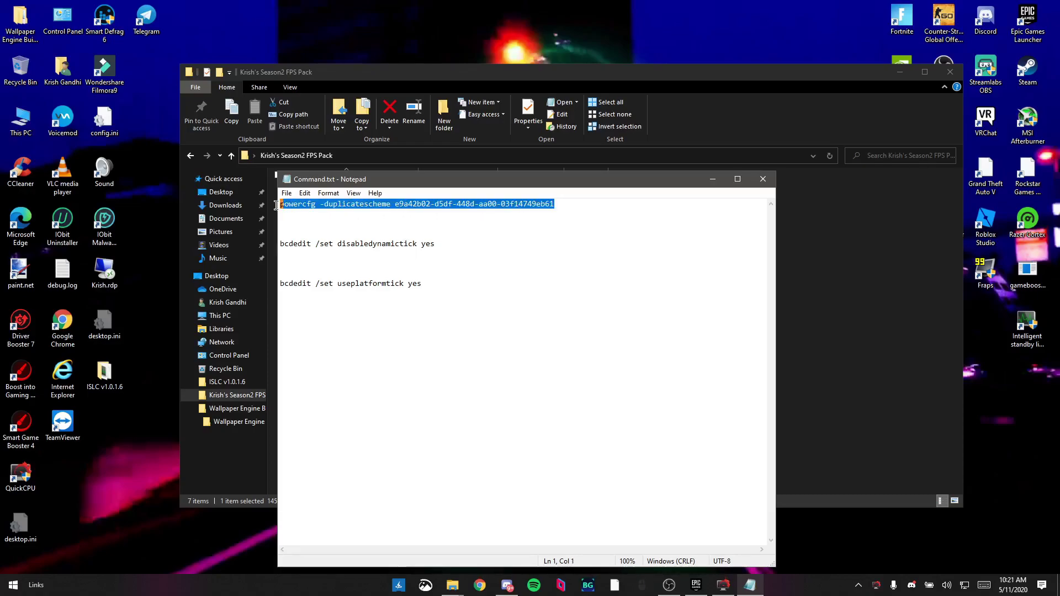
{"action": "right_click", "coordinate": [313, 203]}
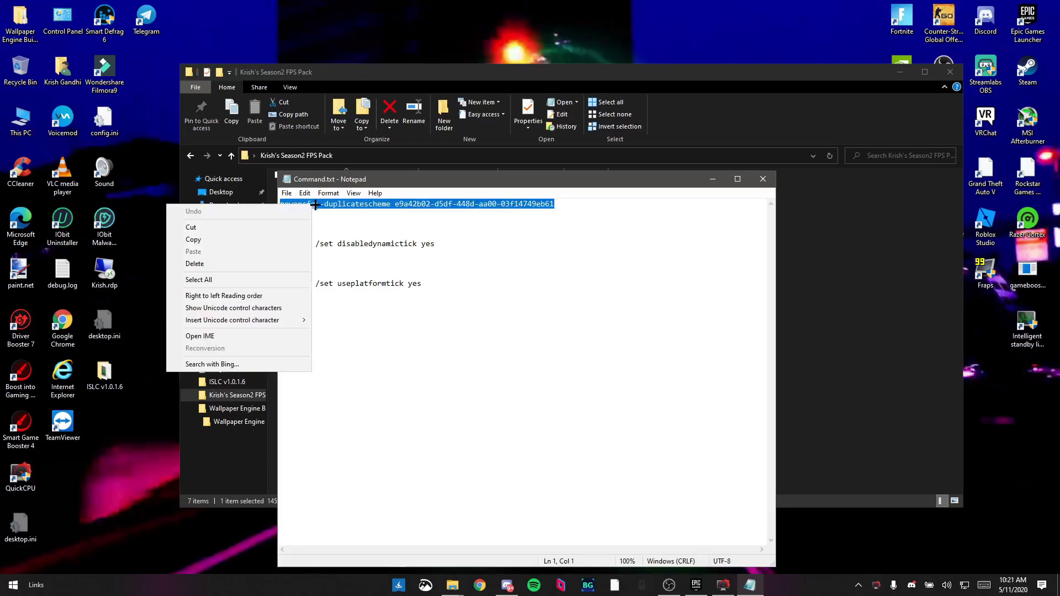
{"action": "left_click", "coordinate": [207, 231]}
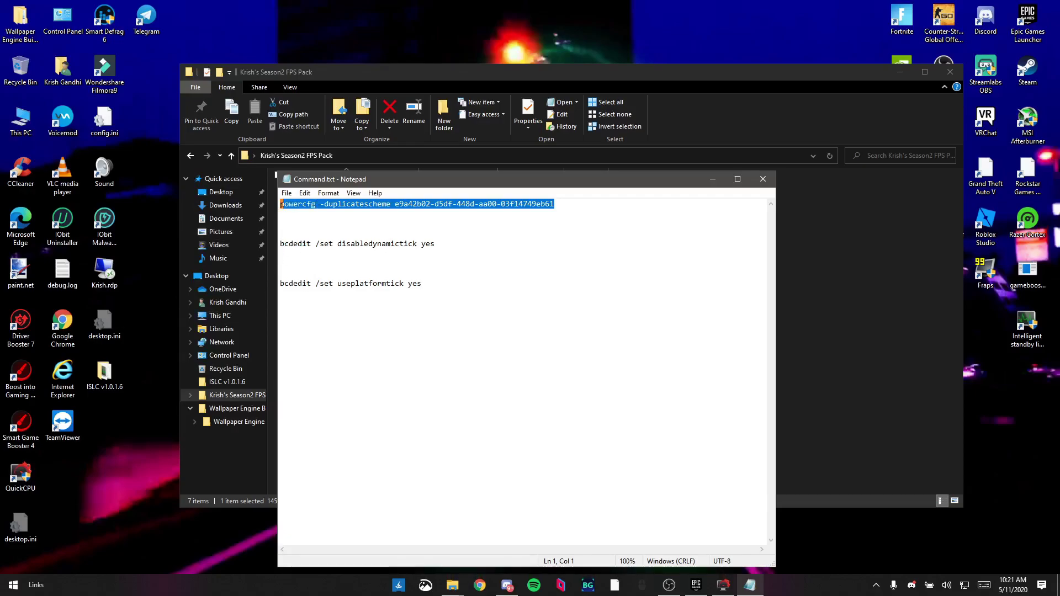
- Open Command Prompt as administrator and run powercfg -duplicatescheme e9a42b02-d5df-448d-aa00-03f14749eb61
{"action": "left_click", "coordinate": [14, 584]}
{"action": "type", "text": "cmd"}
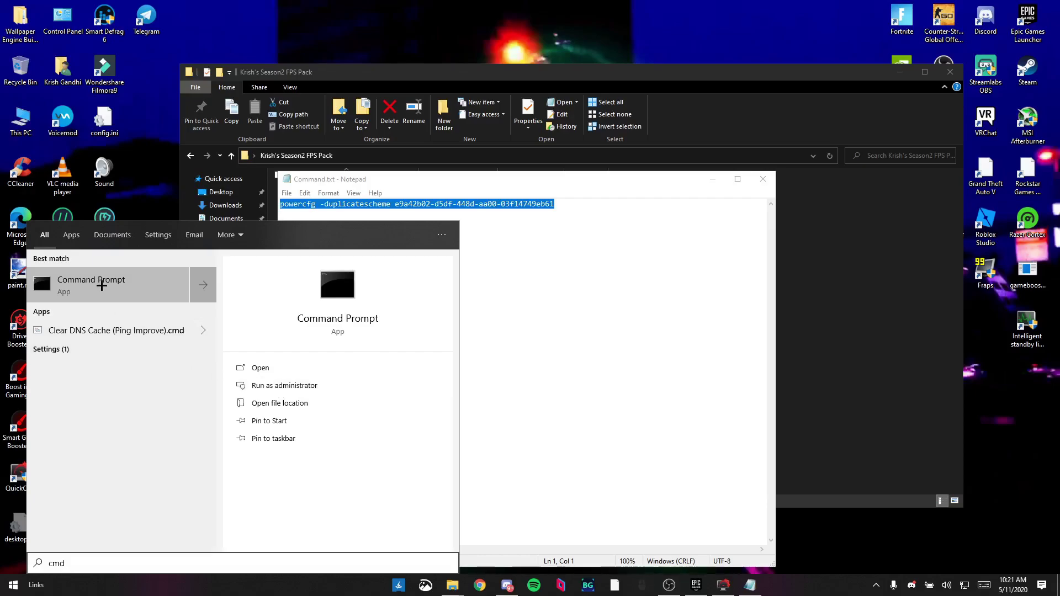
{"action": "right_click", "coordinate": [102, 287]}
{"action": "left_click", "coordinate": [147, 294]}
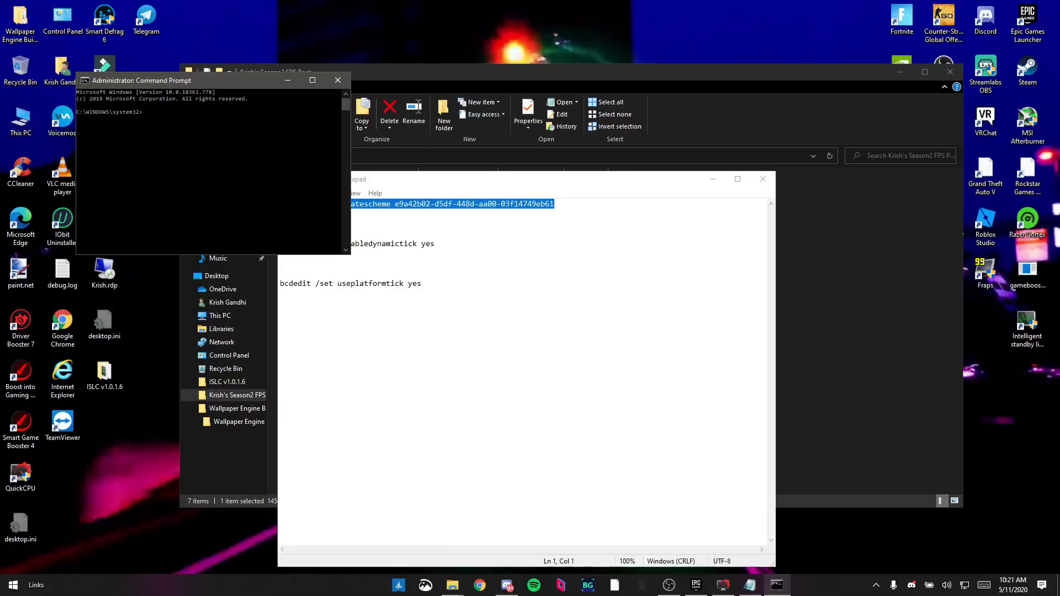
{"action": "key", "text": "ctrl+v"}
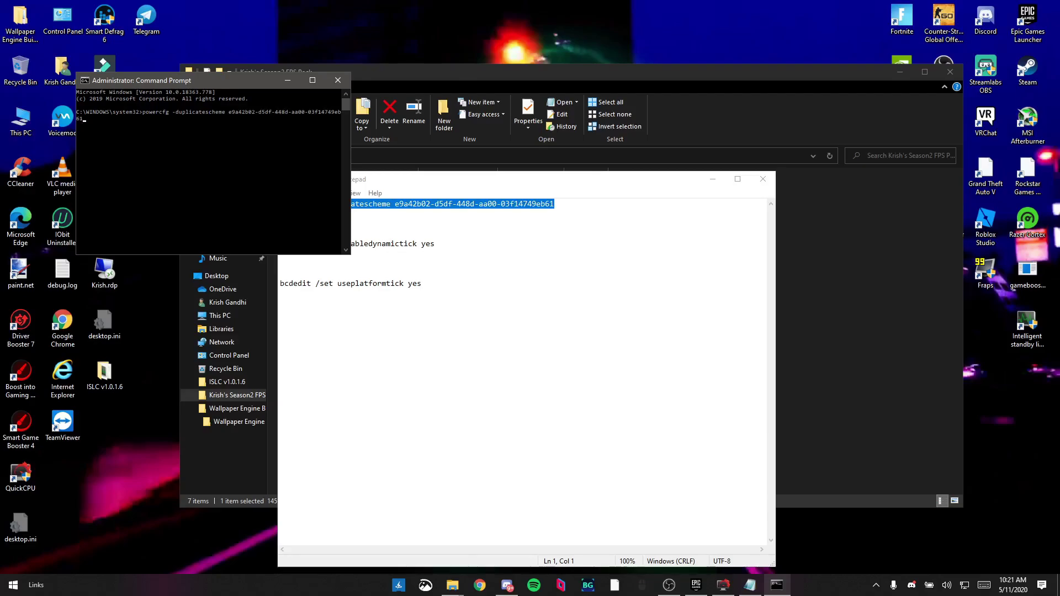
{"action": "key", "text": "Return"}
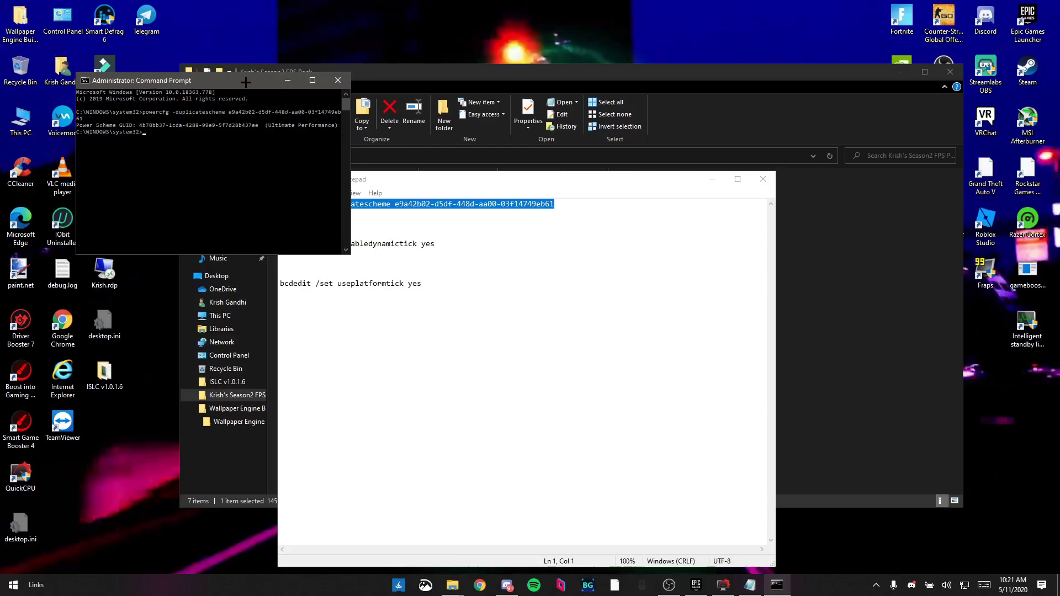
- Copy the disabledynamictick command from Command.txt and run "bcdedit /set disabledynamictick yes" in the administrator Command Prompt
{"action": "left_click", "coordinate": [463, 246]}
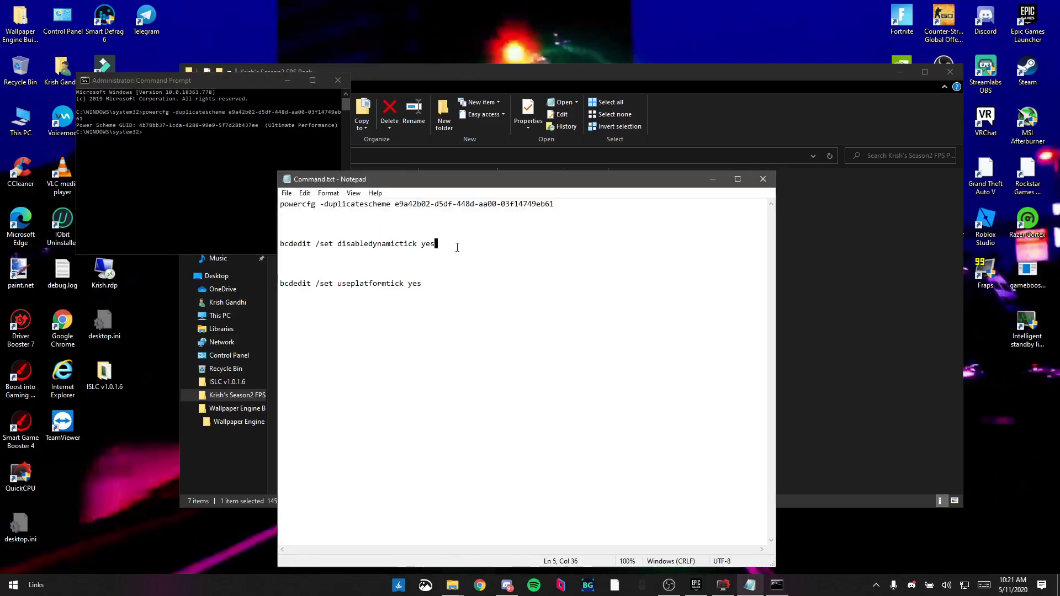
{"action": "left_click_drag", "start_coordinate": [335, 252], "coordinate": [278, 247]}
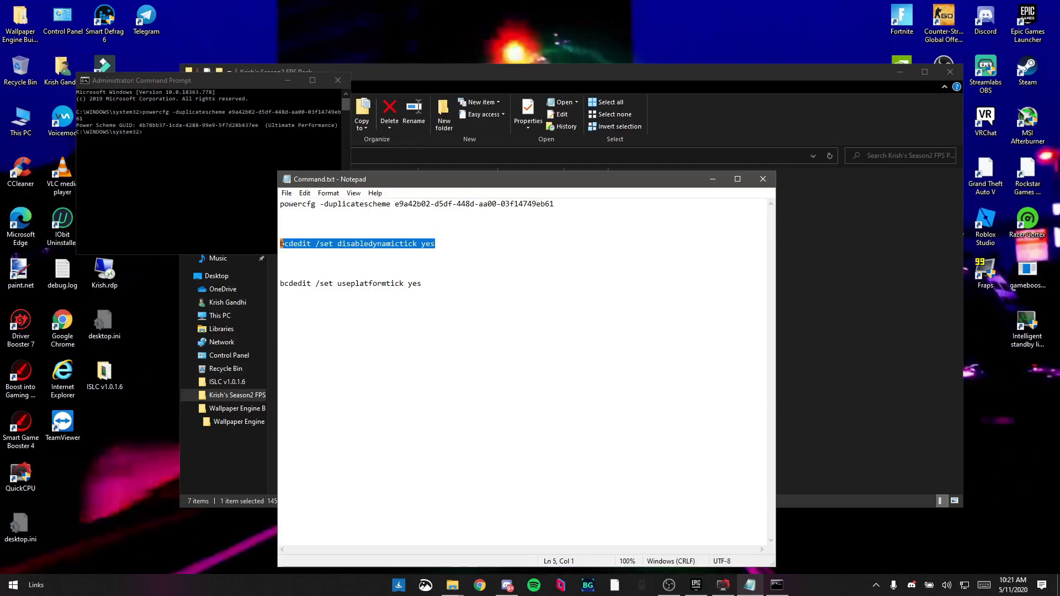
{"action": "key", "text": "alt+Tab"}
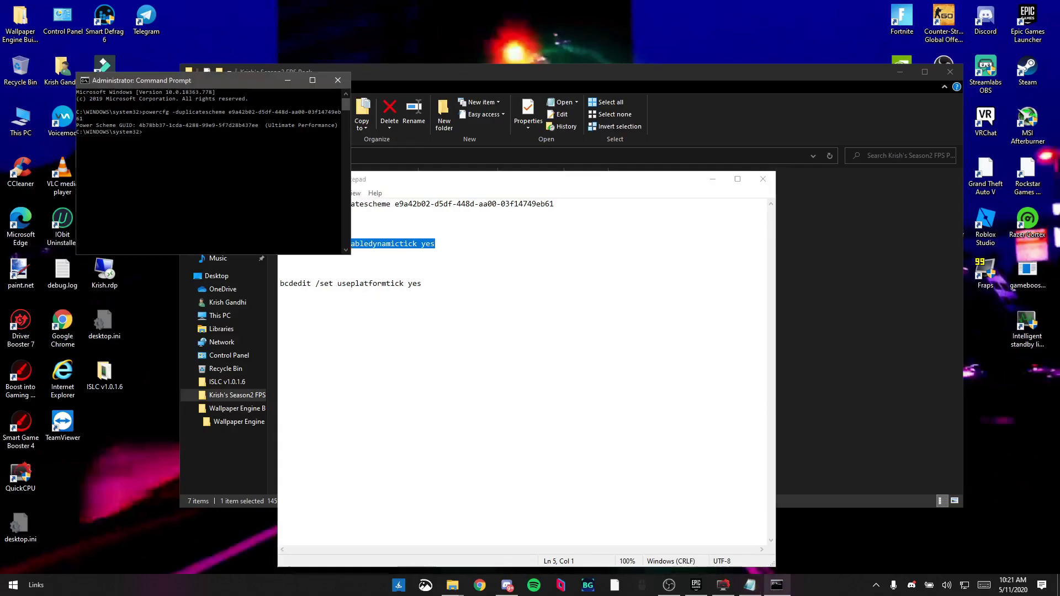
{"action": "key", "text": "ctrl+v"}
{"action": "key", "text": "Return"}
- Run "bcdedit /set useplatformtick yes" from Command.txt in the Command Prompt, and close both the prompt and the text file
{"action": "left_click_drag", "start_coordinate": [442, 283], "coordinate": [275, 293]}
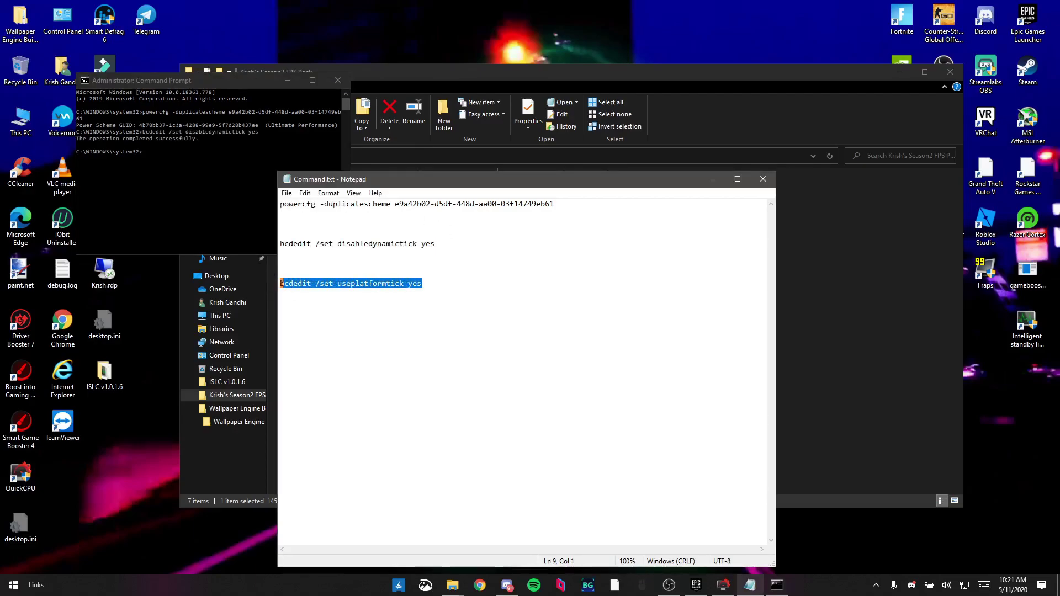
{"action": "key", "text": "alt+Tab"}
{"action": "key", "text": "ctrl+v"}
{"action": "key", "text": "Return"}
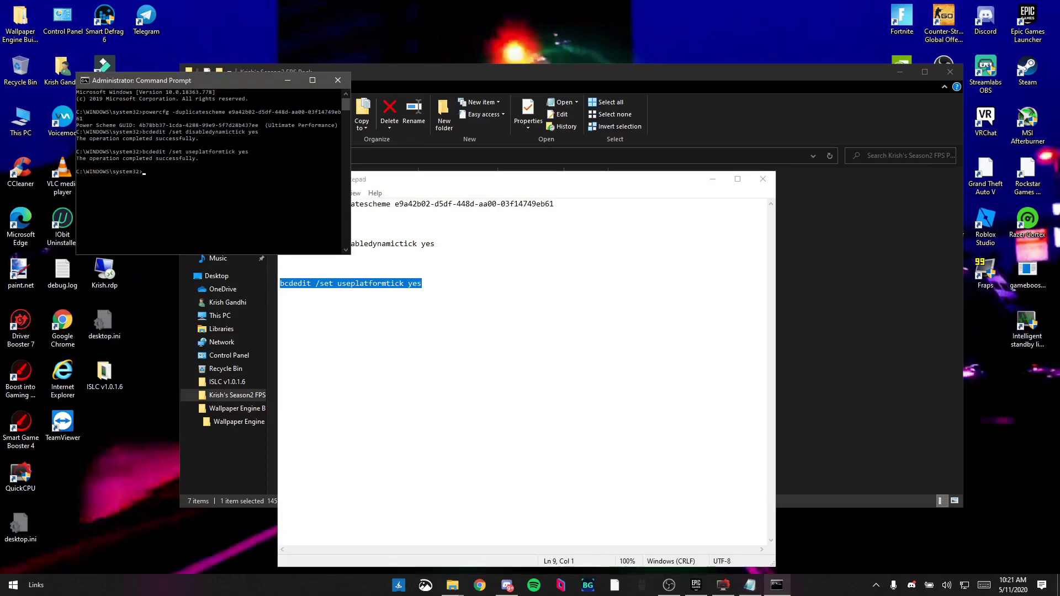
{"action": "left_click", "coordinate": [333, 80]}
{"action": "left_click", "coordinate": [762, 179]}
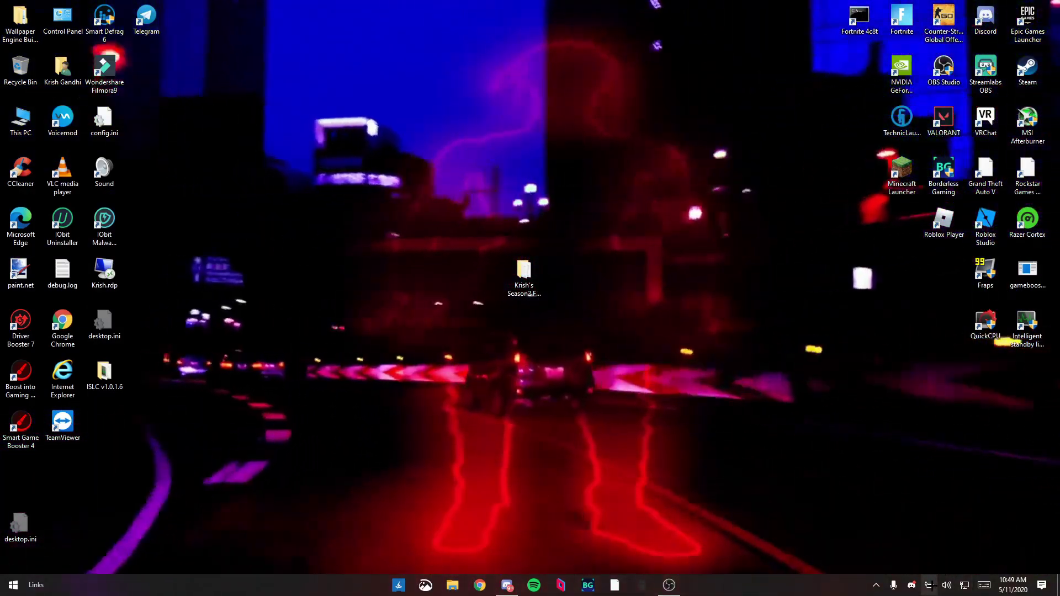
- Search Windows for "power option", open the power plan editor and go up to the Power Options page
{"action": "right_click", "coordinate": [929, 585]}
{"action": "left_click", "coordinate": [974, 567]}
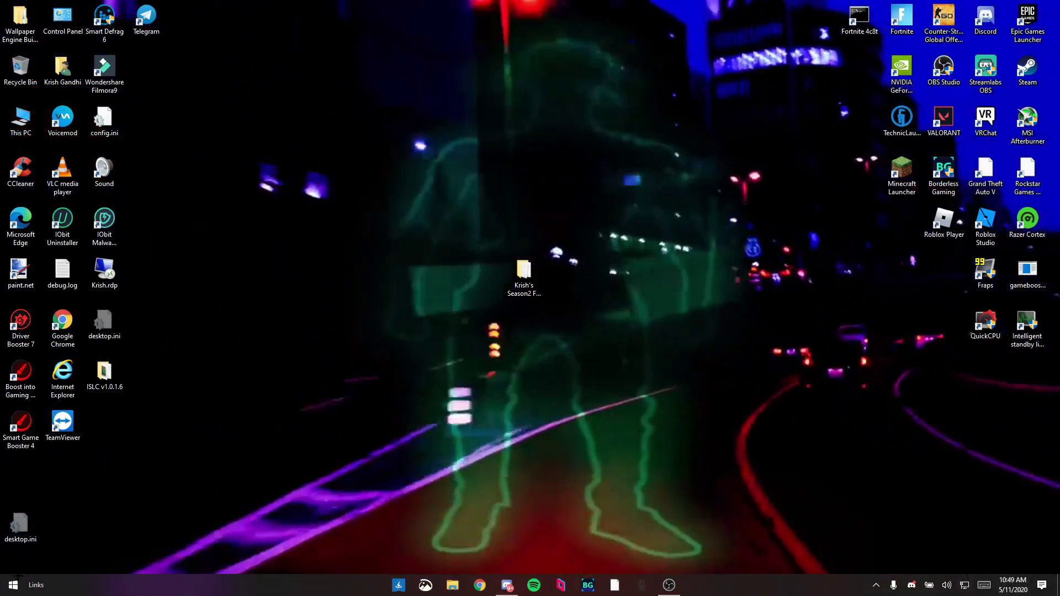
{"action": "left_click", "coordinate": [20, 578]}
{"action": "type", "text": "powe"}
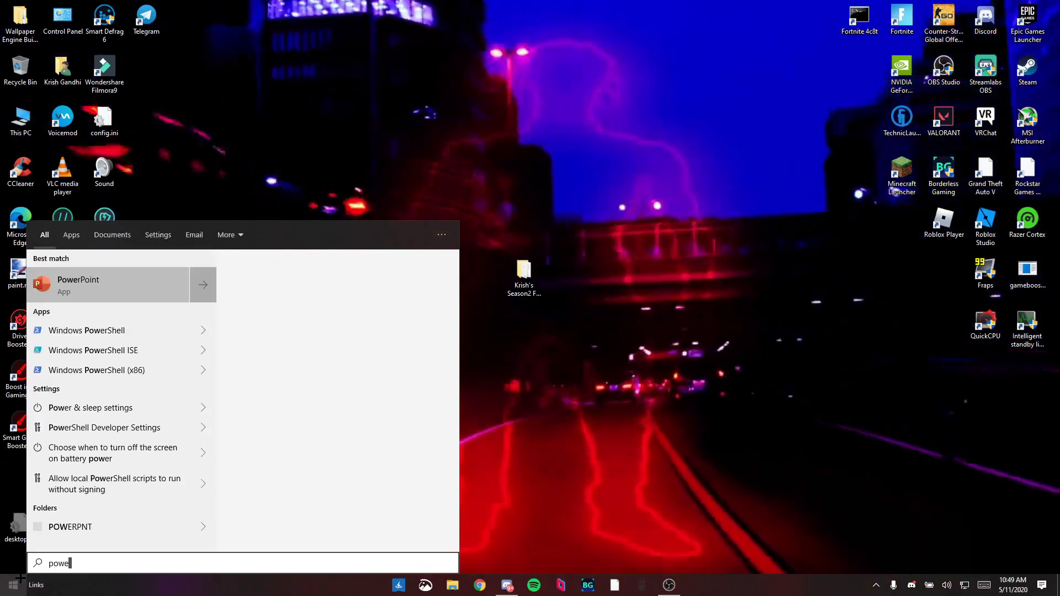
{"action": "type", "text": "r opt"}
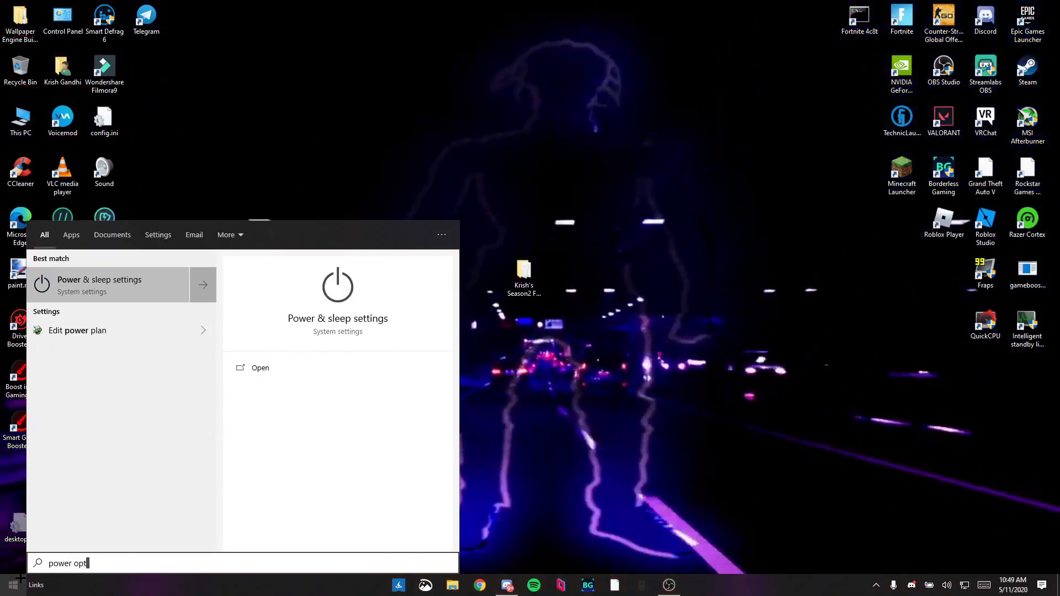
{"action": "type", "text": "ion"}
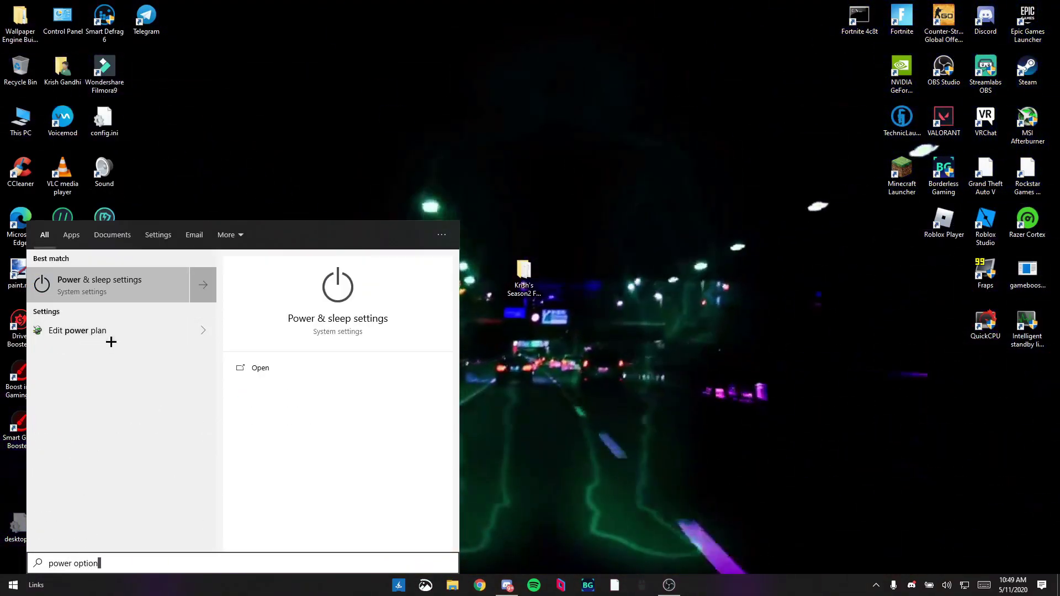
{"action": "left_click", "coordinate": [77, 331]}
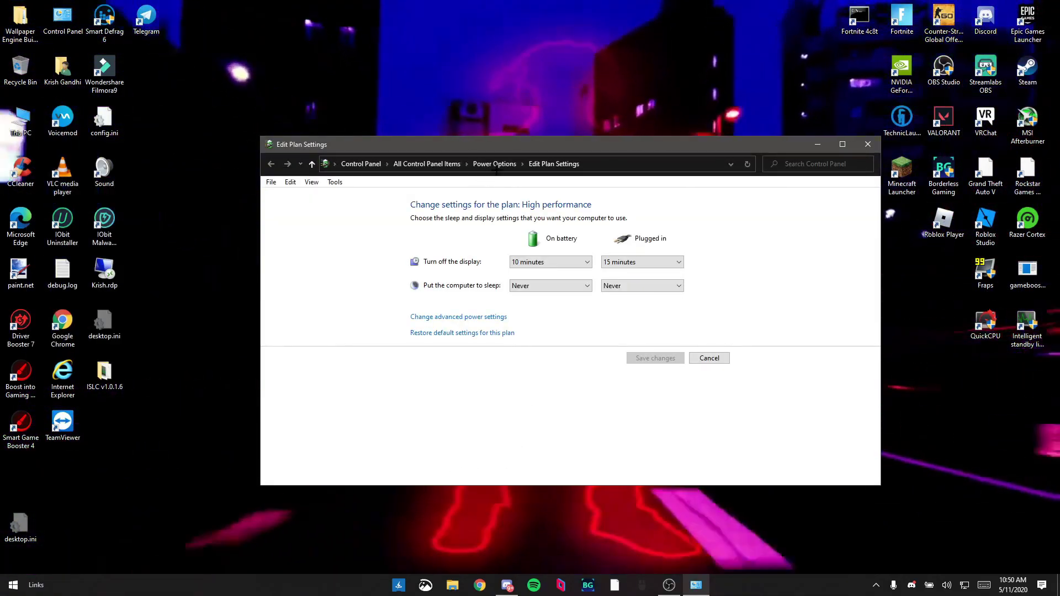
{"action": "left_click", "coordinate": [493, 164]}
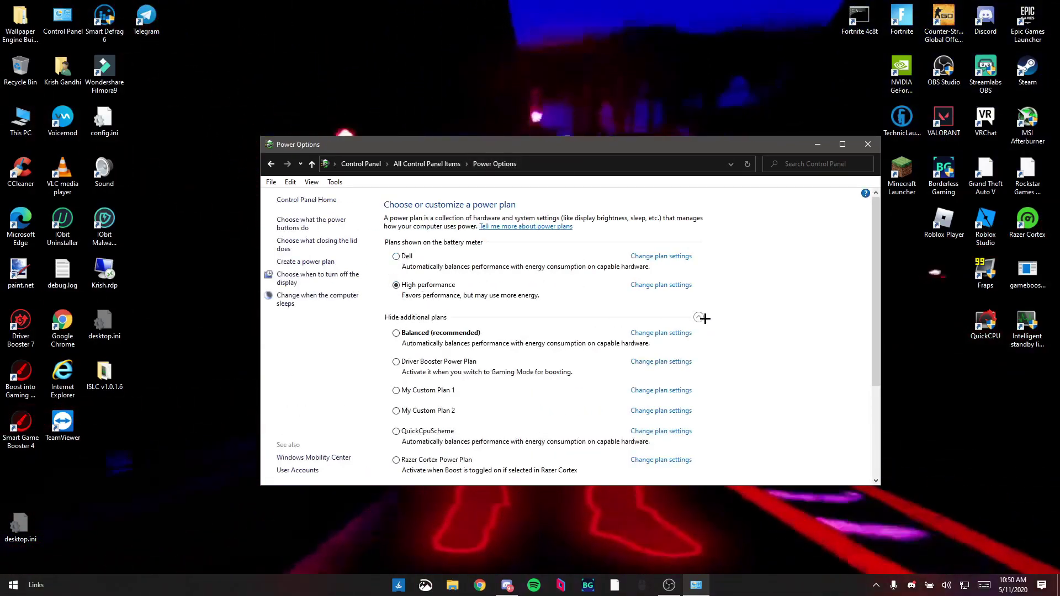
- Activate the first Ultimate Performance plan among the additional power plans
{"action": "left_click", "coordinate": [698, 317]}
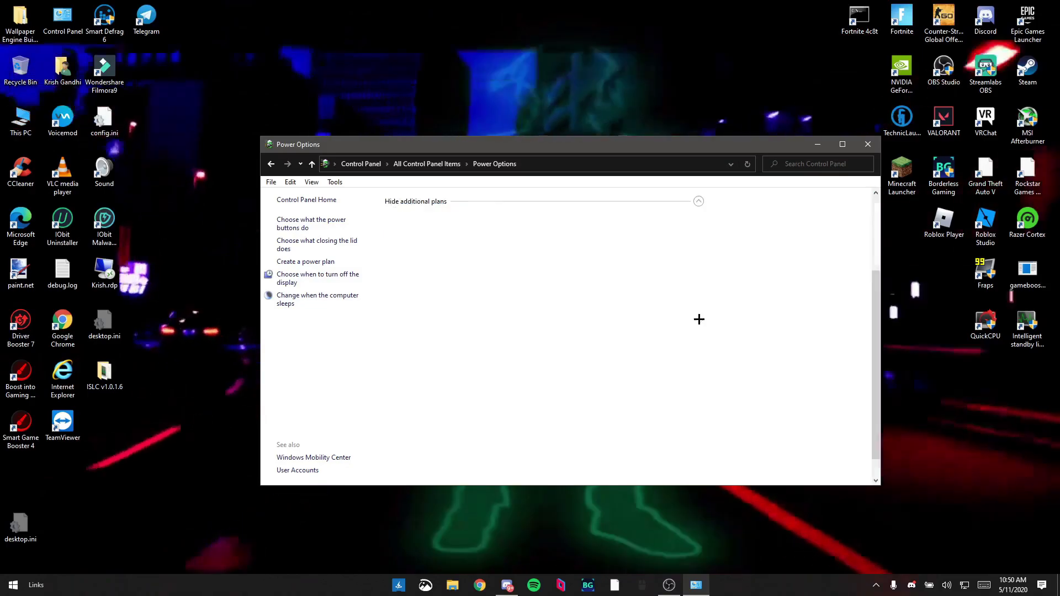
{"action": "left_click", "coordinate": [698, 317]}
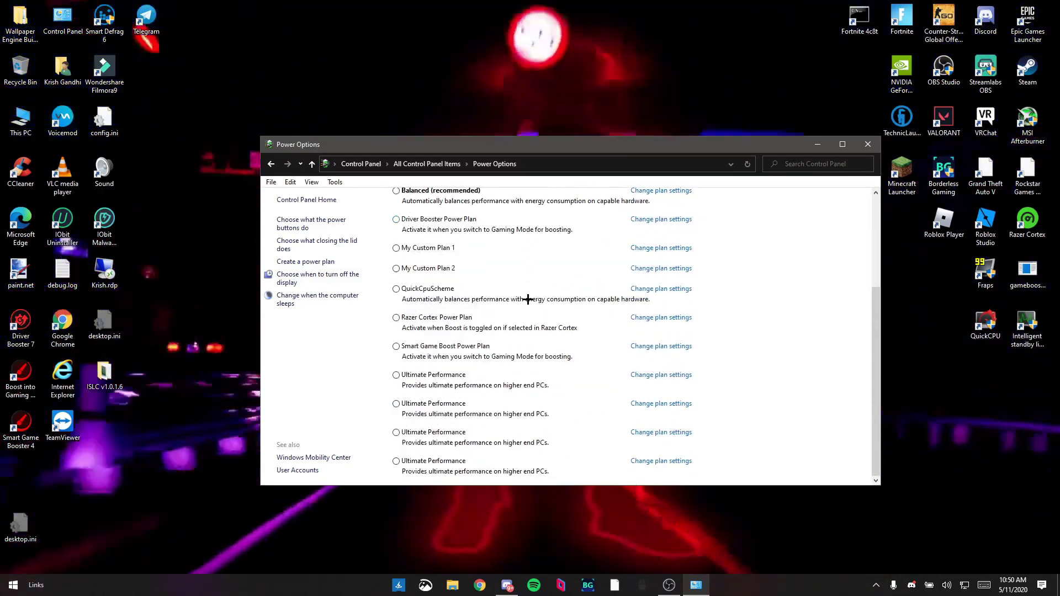
{"action": "scroll", "coordinate": [528, 299], "scroll_direction": "up", "scroll_amount": 3}
{"action": "scroll", "coordinate": [838, 270], "scroll_direction": "down", "scroll_amount": 3}
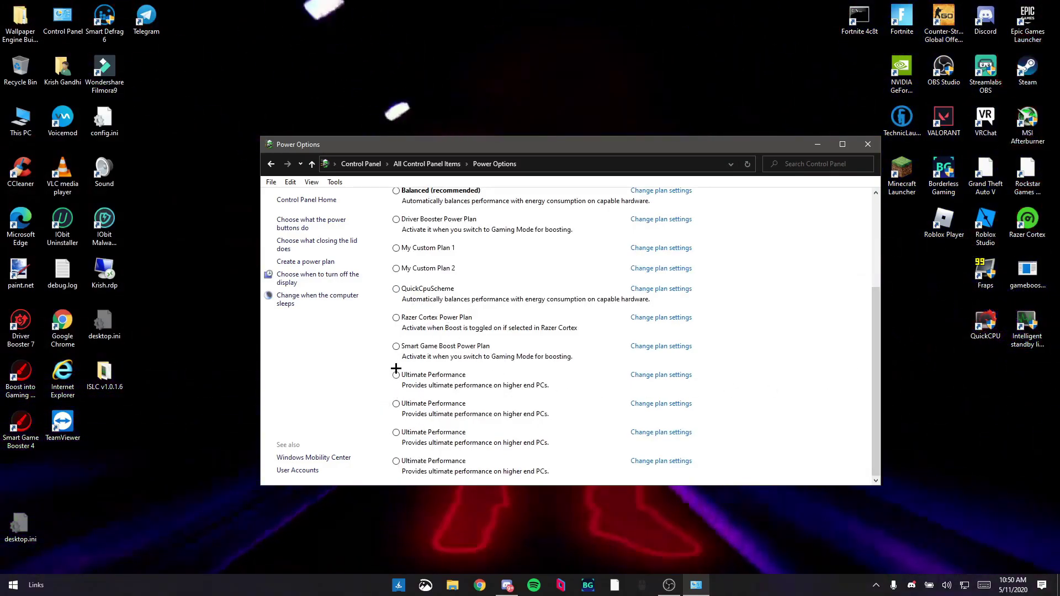
{"action": "left_click", "coordinate": [395, 375]}
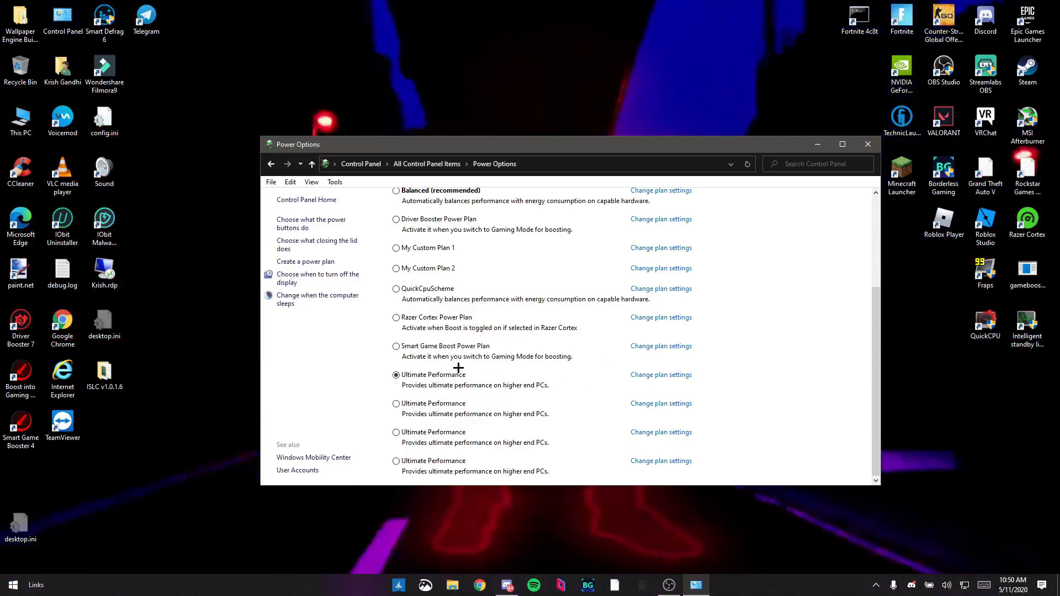
- Open the advanced power settings of the active Ultimate Performance plan and move the dialog over the plan window
{"action": "left_click", "coordinate": [664, 375]}
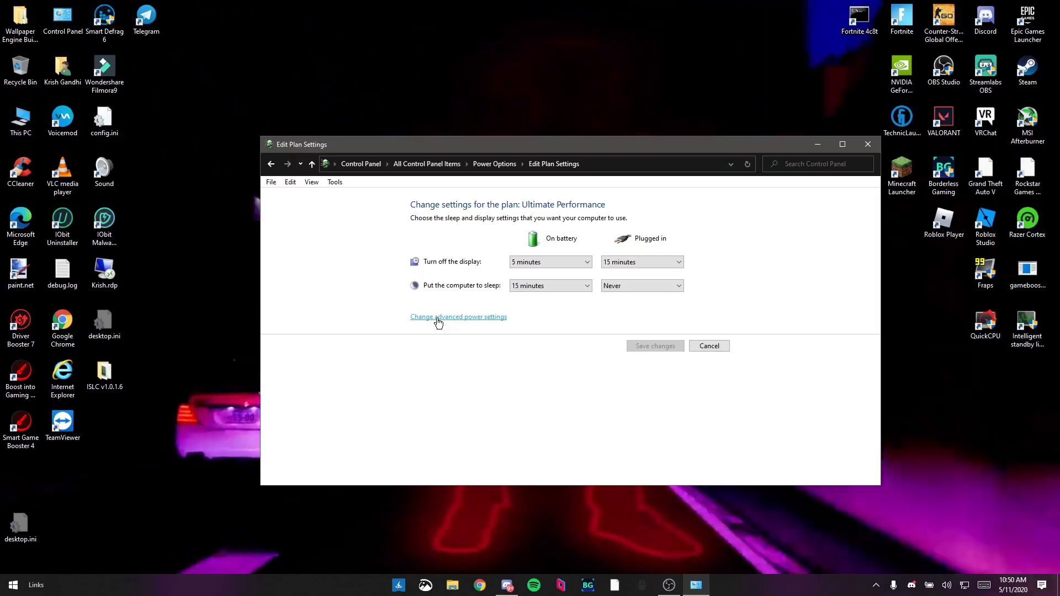
{"action": "left_click", "coordinate": [438, 318]}
{"action": "left_click_drag", "start_coordinate": [219, 138], "coordinate": [519, 198]}
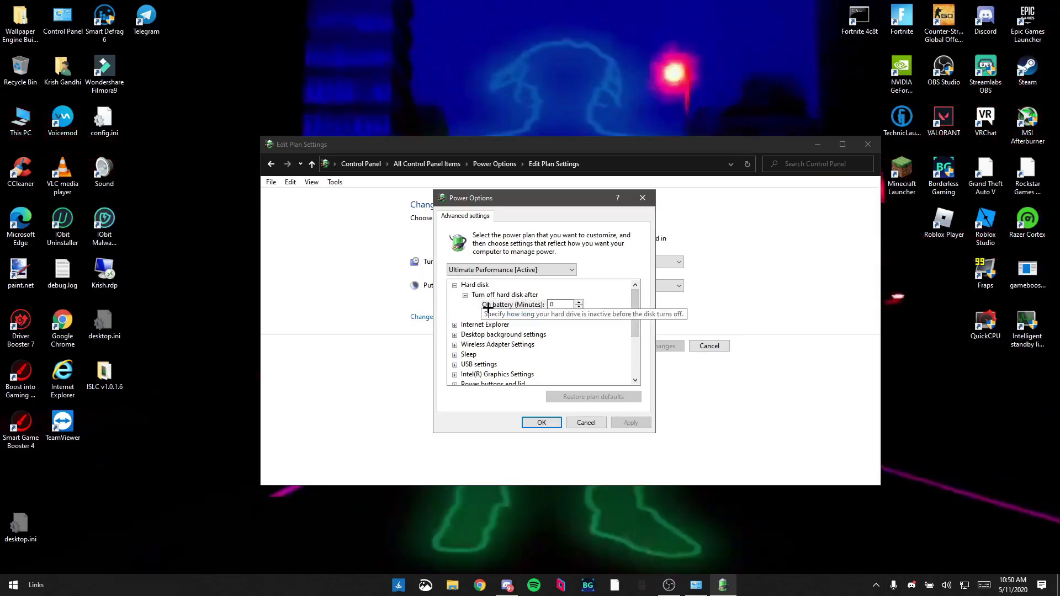
- Check the hard disk turn-off times for battery and plugged-in use
{"action": "left_click", "coordinate": [521, 315]}
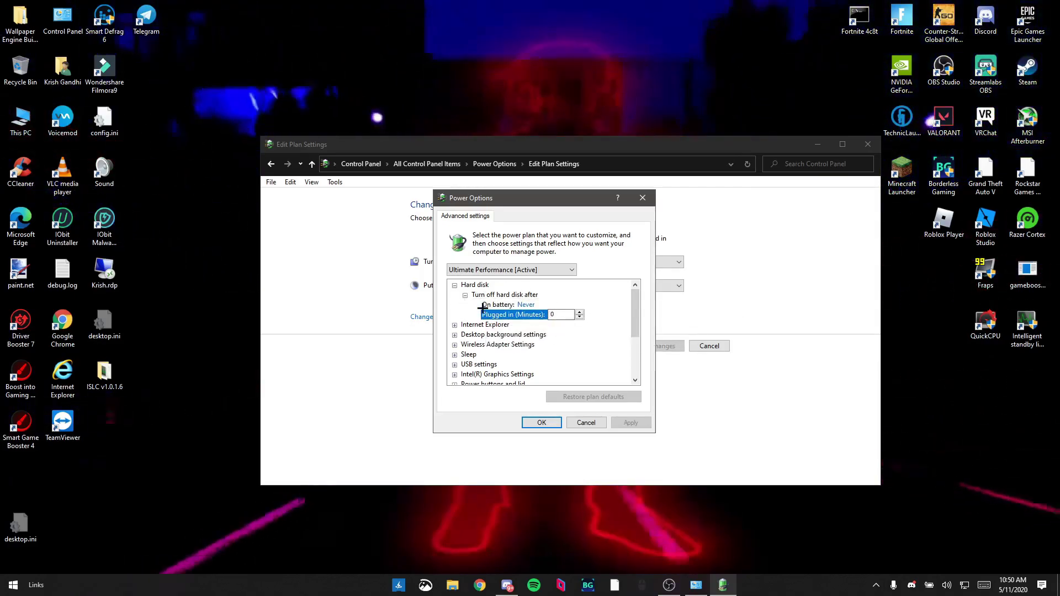
{"action": "left_click", "coordinate": [455, 285]}
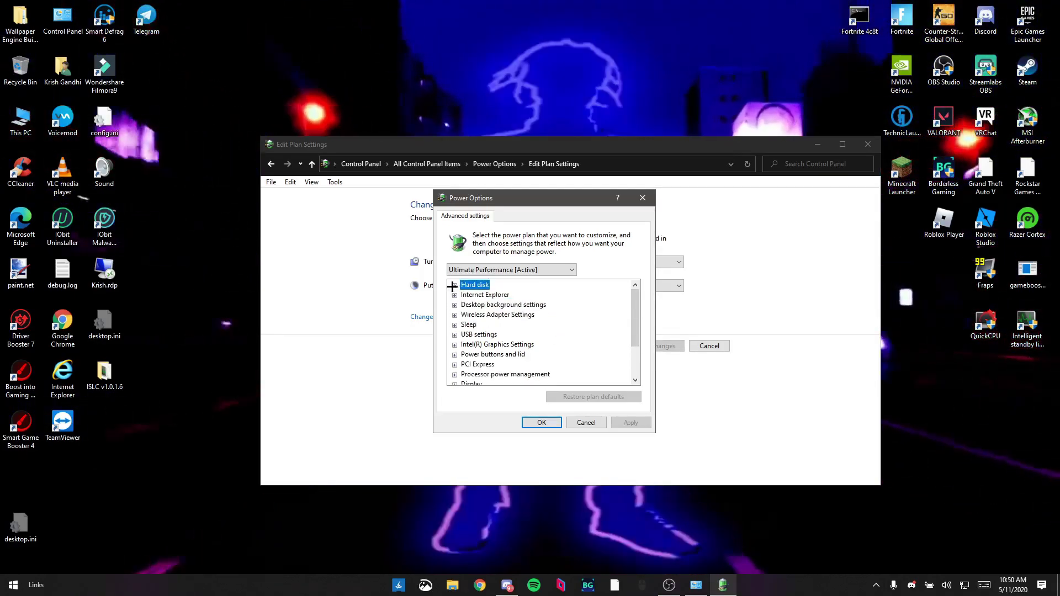
{"action": "left_click", "coordinate": [455, 285]}
{"action": "left_click", "coordinate": [465, 295]}
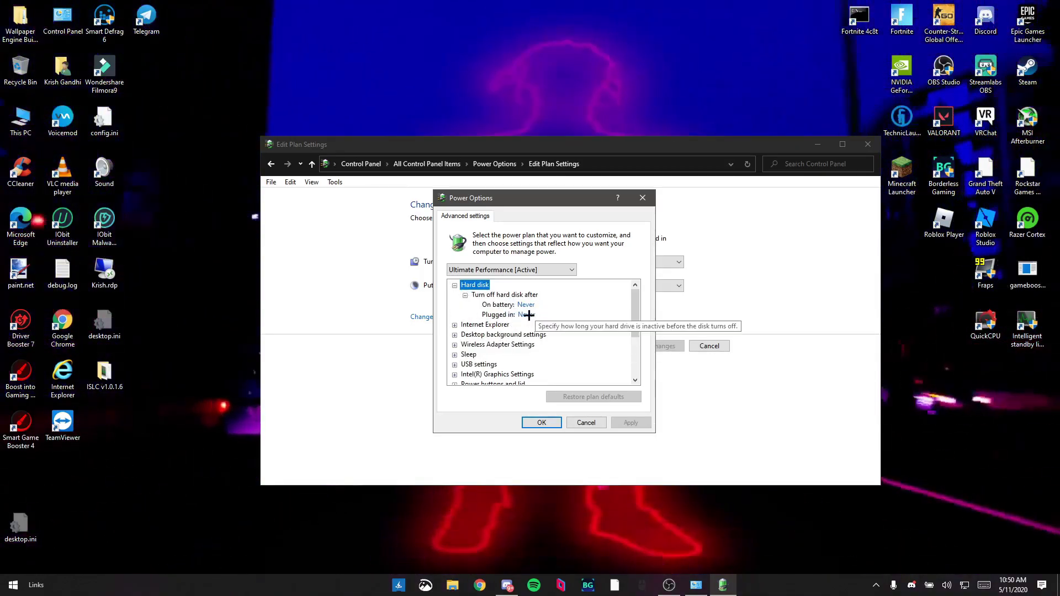
{"action": "scroll", "coordinate": [454, 324], "scroll_direction": "down", "scroll_amount": 1}
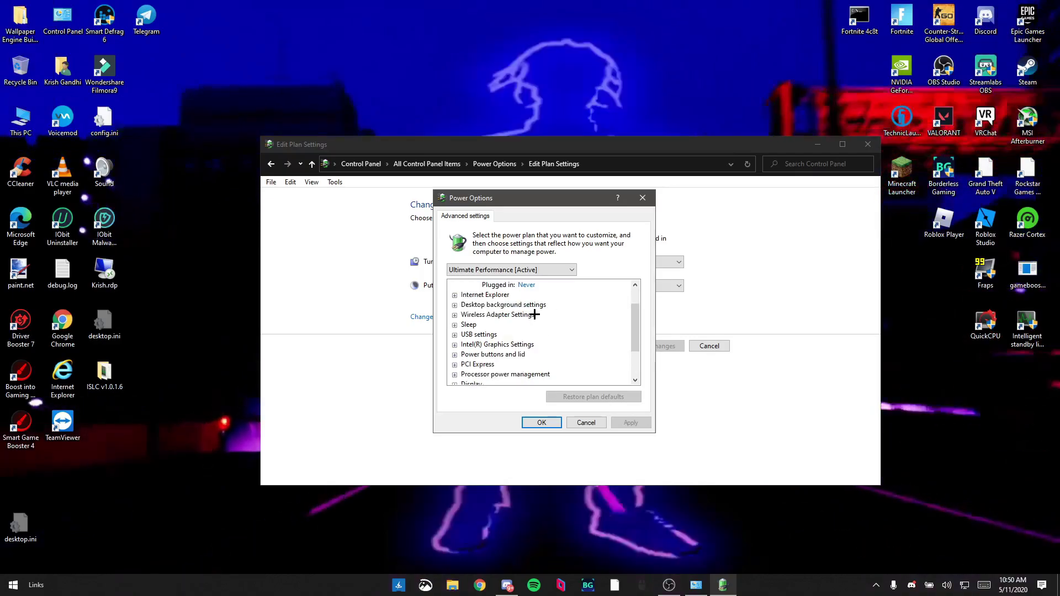
- Set the wireless adapter's plugged-in Power Saving Mode to Maximum Performance and collapse its settings
{"action": "left_click", "coordinate": [454, 315]}
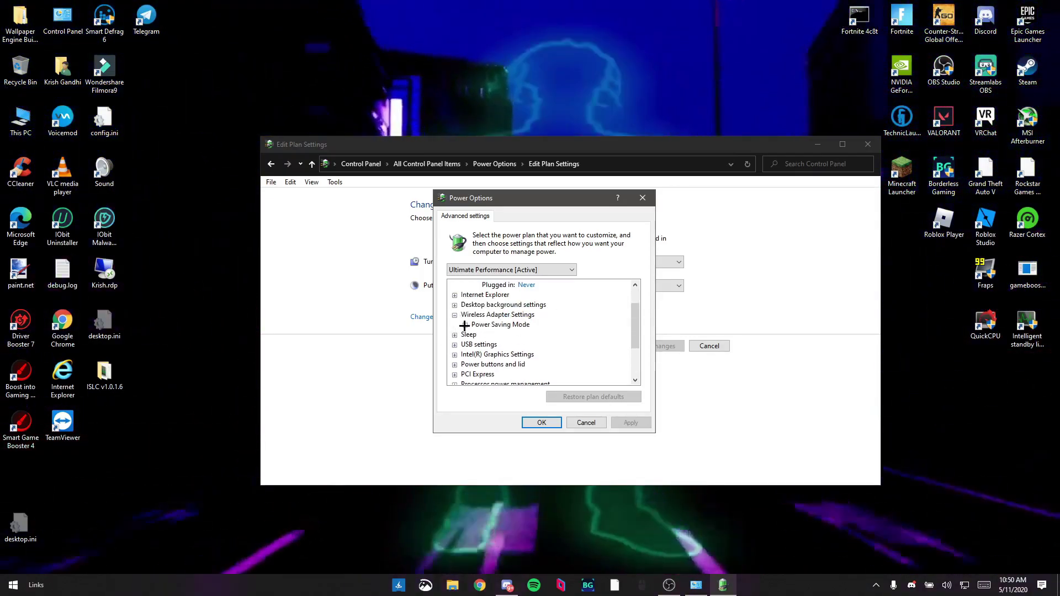
{"action": "left_click", "coordinate": [465, 324]}
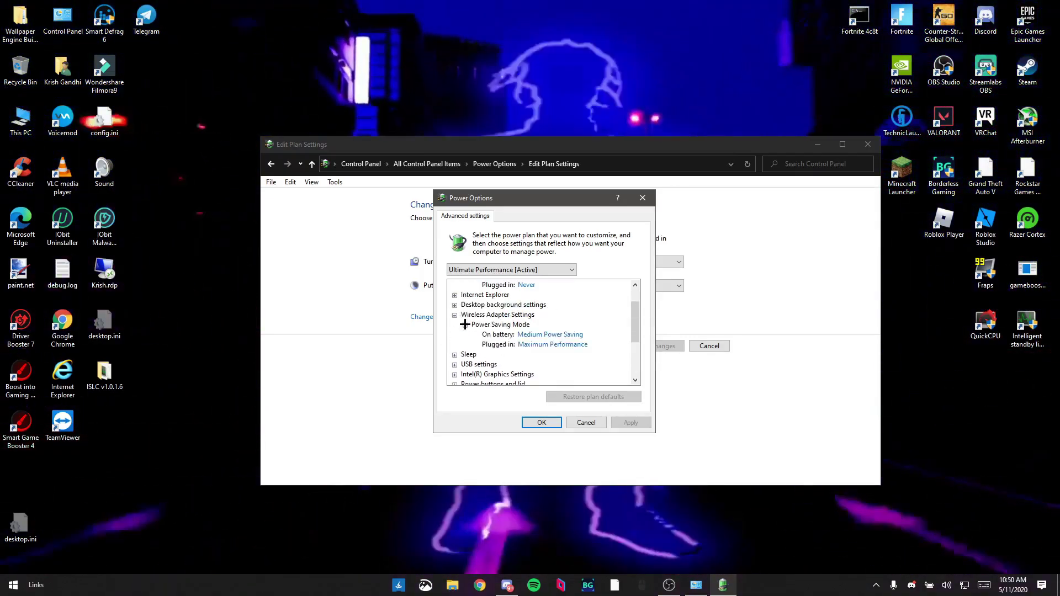
{"action": "left_click", "coordinate": [534, 345]}
{"action": "left_click", "coordinate": [534, 345]}
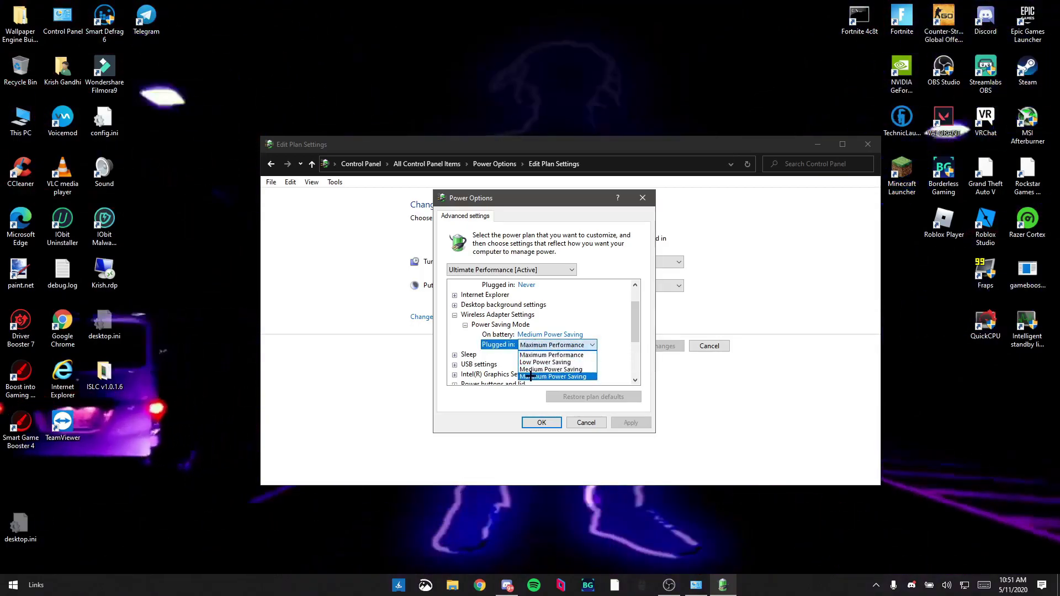
{"action": "left_click", "coordinate": [455, 315]}
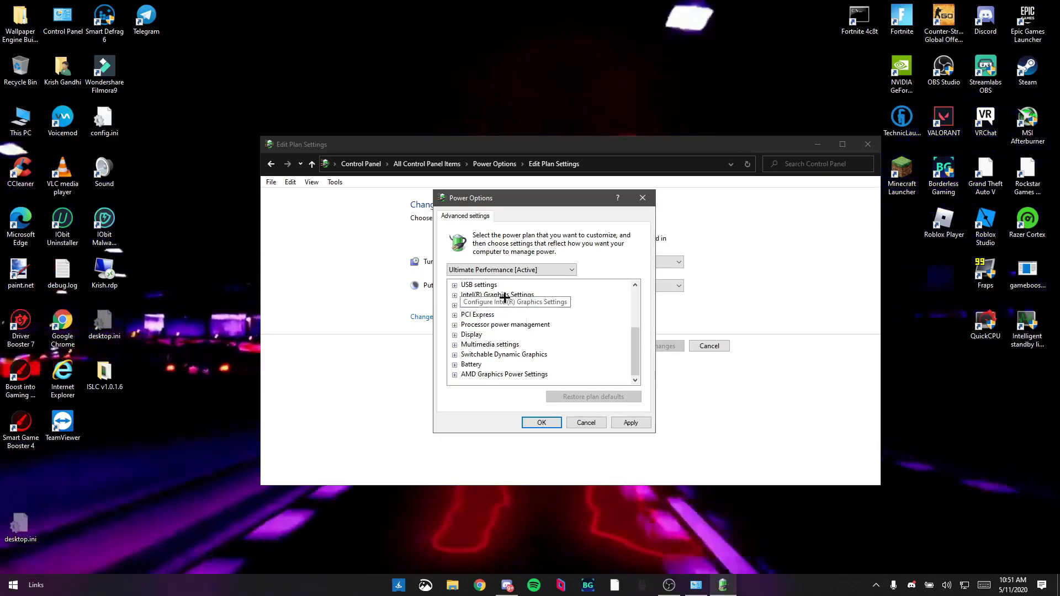
- Check the plugged-in option of the Intel(R) Graphics Power Plan and collapse the Intel graphics settings
{"action": "left_click", "coordinate": [454, 294]}
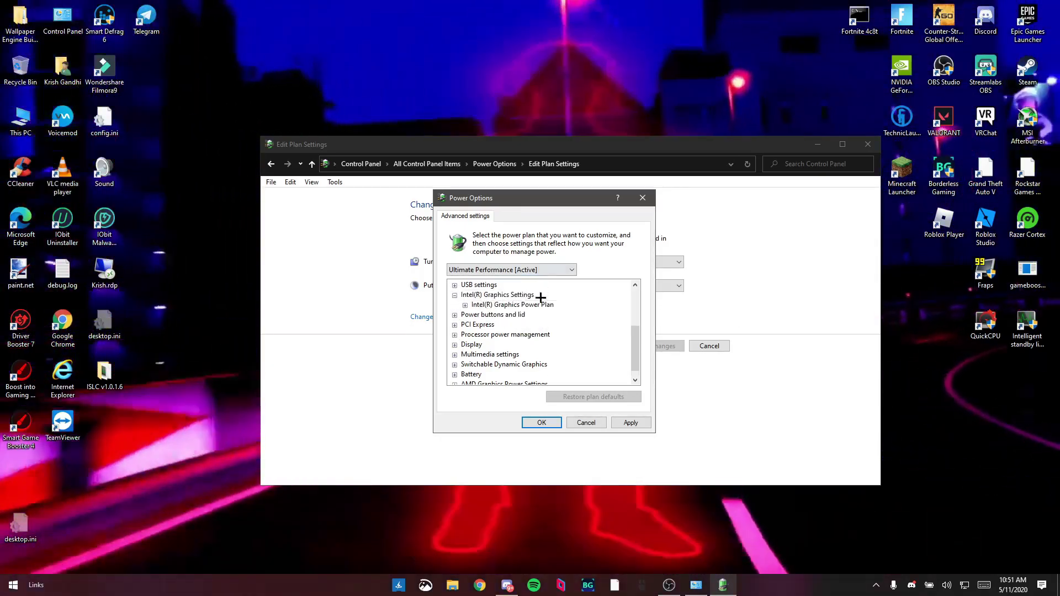
{"action": "left_click", "coordinate": [465, 305]}
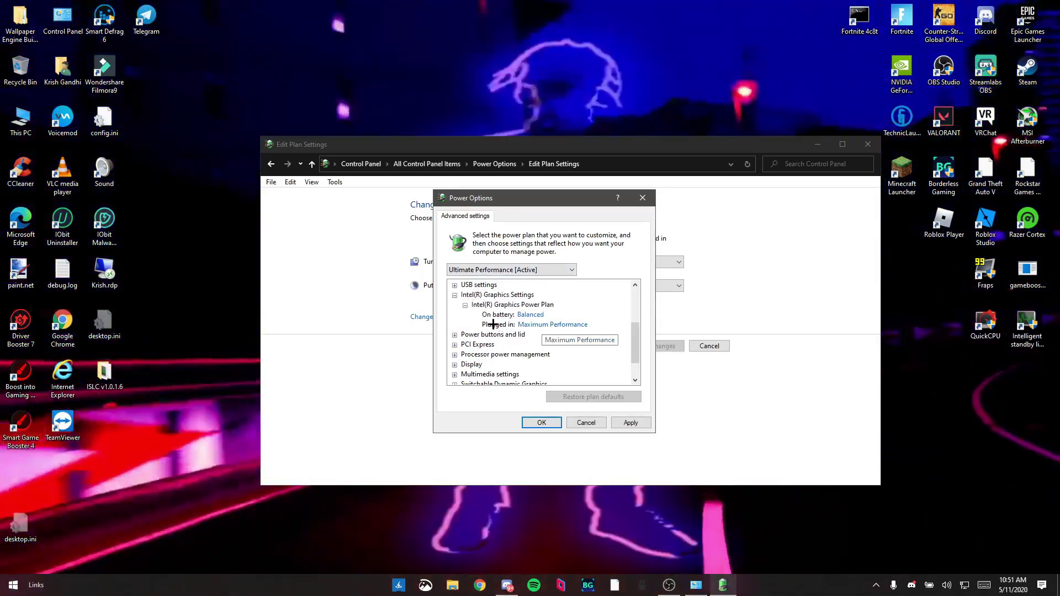
{"action": "left_click", "coordinate": [527, 324]}
{"action": "left_click", "coordinate": [552, 324]}
{"action": "left_click", "coordinate": [449, 310]}
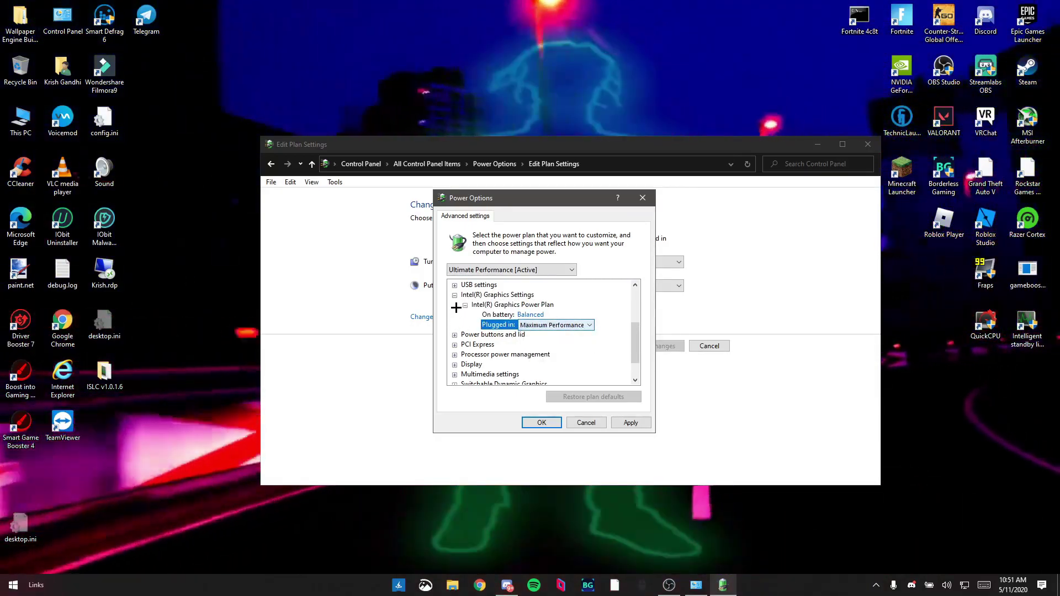
{"action": "left_click", "coordinate": [455, 294]}
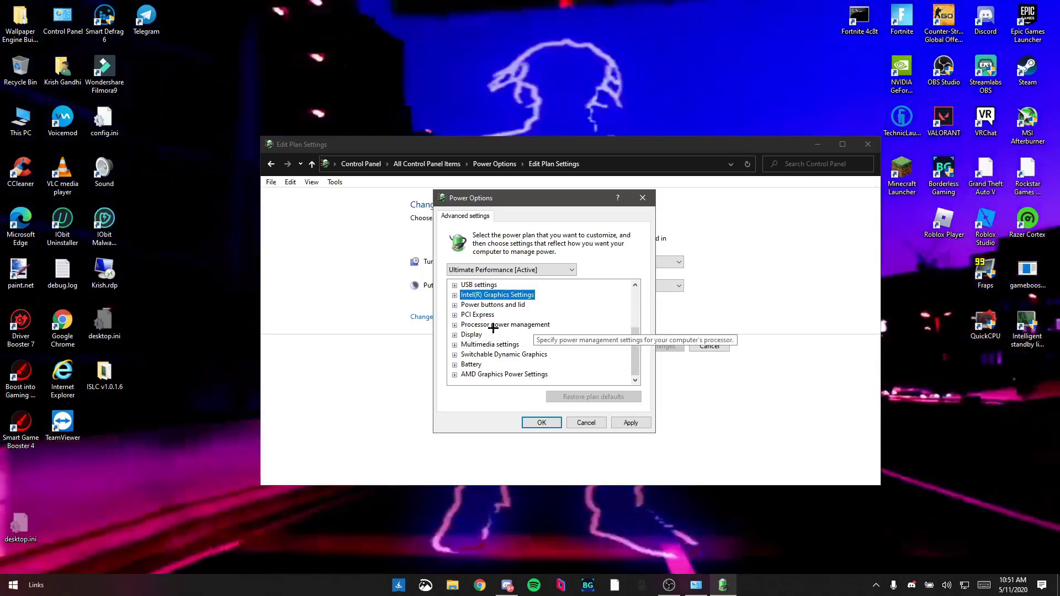
- Review the maximum processor state and the system cooling policy under Processor power management
{"action": "left_click", "coordinate": [454, 324]}
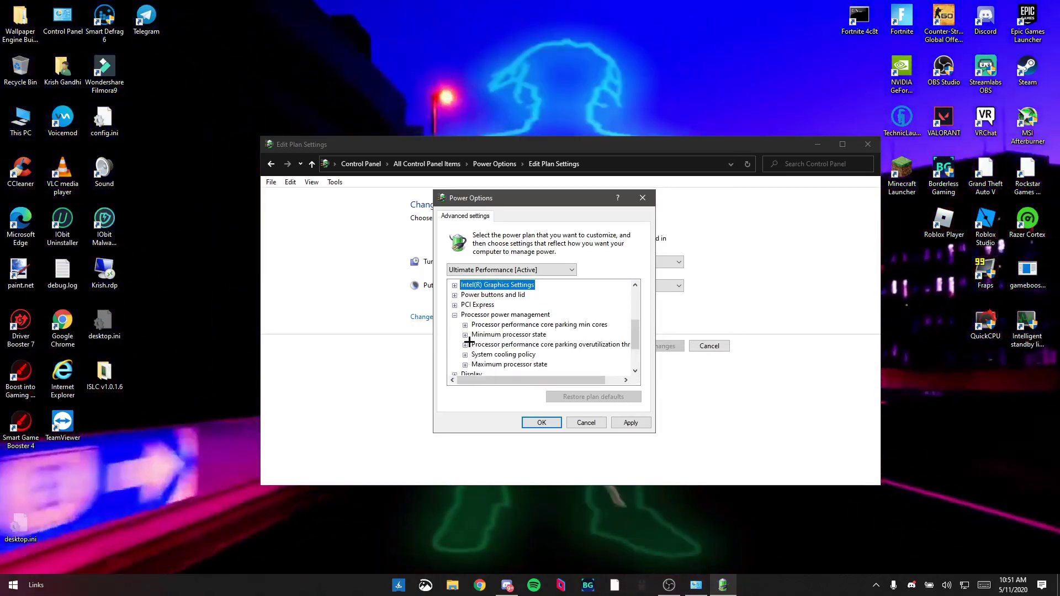
{"action": "left_click", "coordinate": [465, 364]}
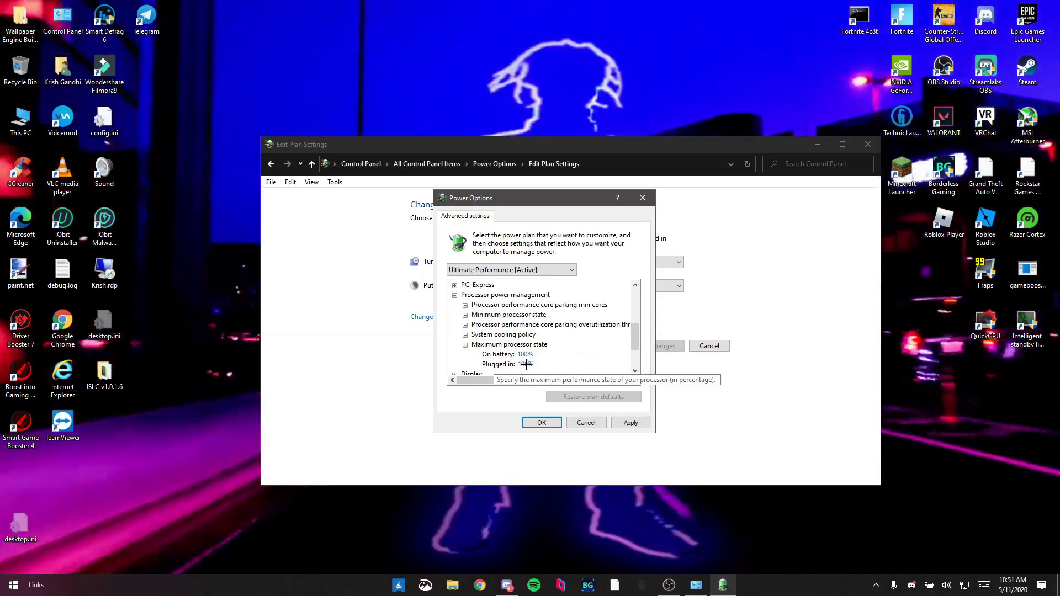
{"action": "left_click", "coordinate": [464, 345]}
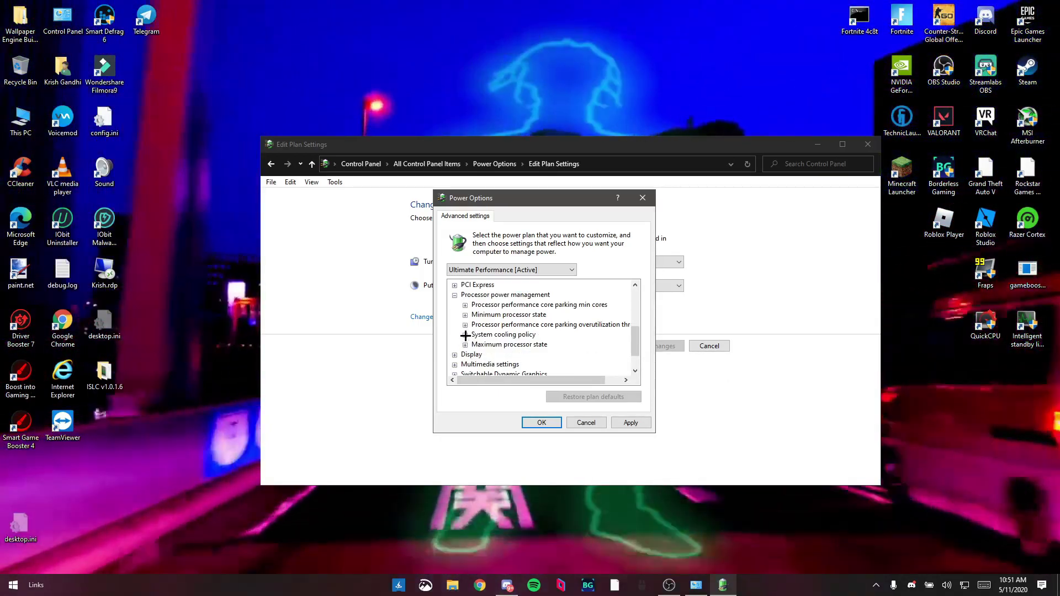
{"action": "left_click", "coordinate": [464, 334]}
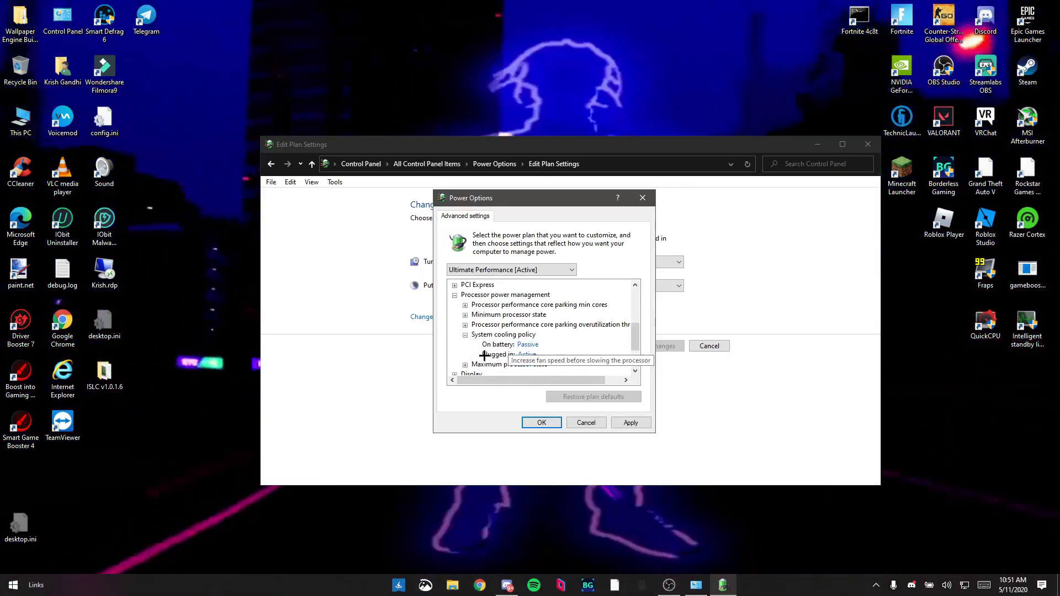
{"action": "left_click", "coordinate": [465, 335]}
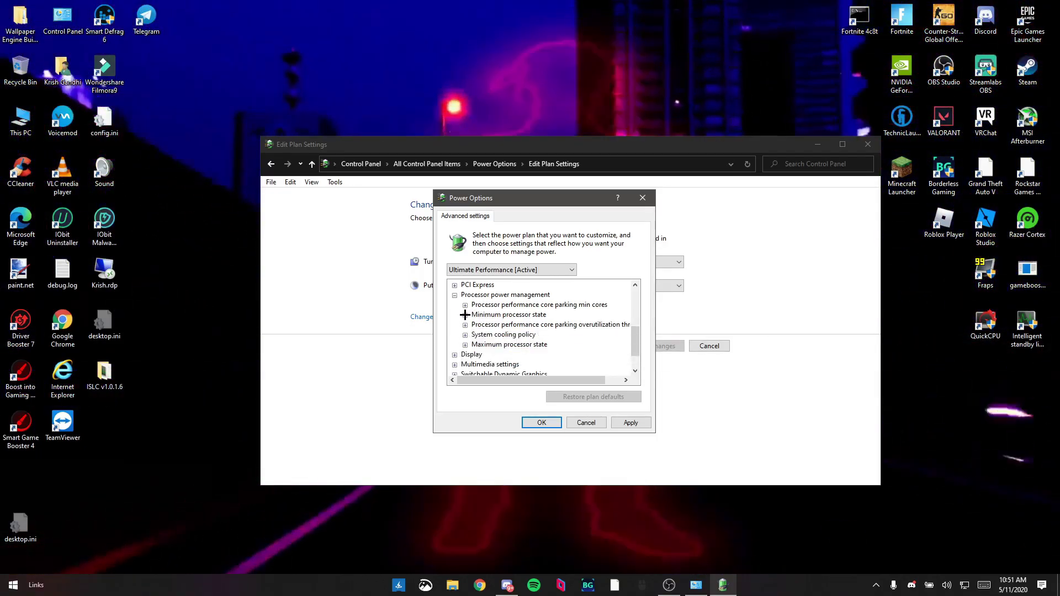
- Check the minimum processor state for battery and plugged-in use, and collapse Processor power management
{"action": "left_click", "coordinate": [465, 314]}
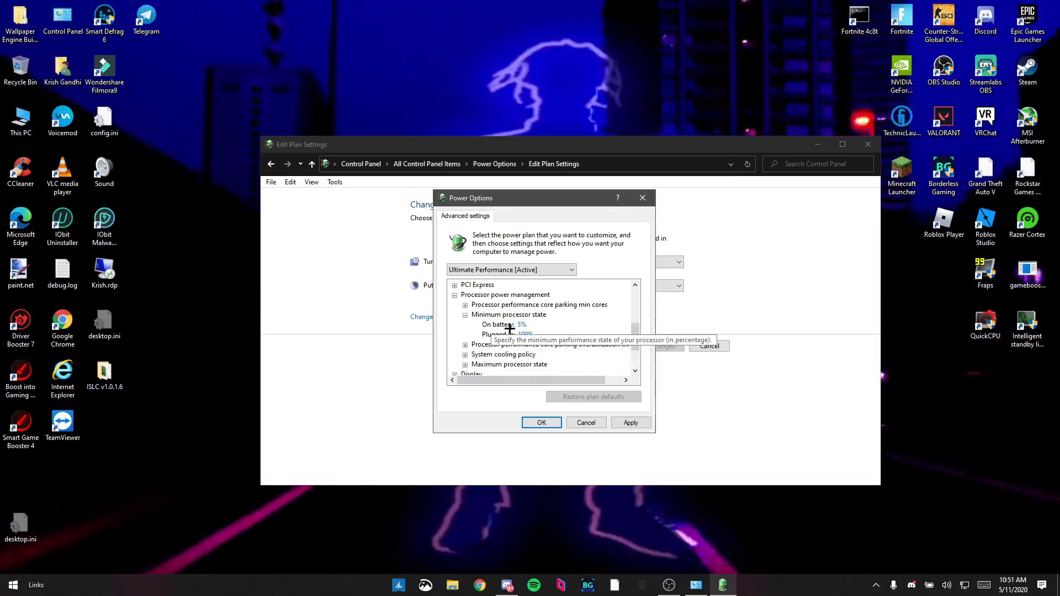
{"action": "left_click", "coordinate": [465, 314]}
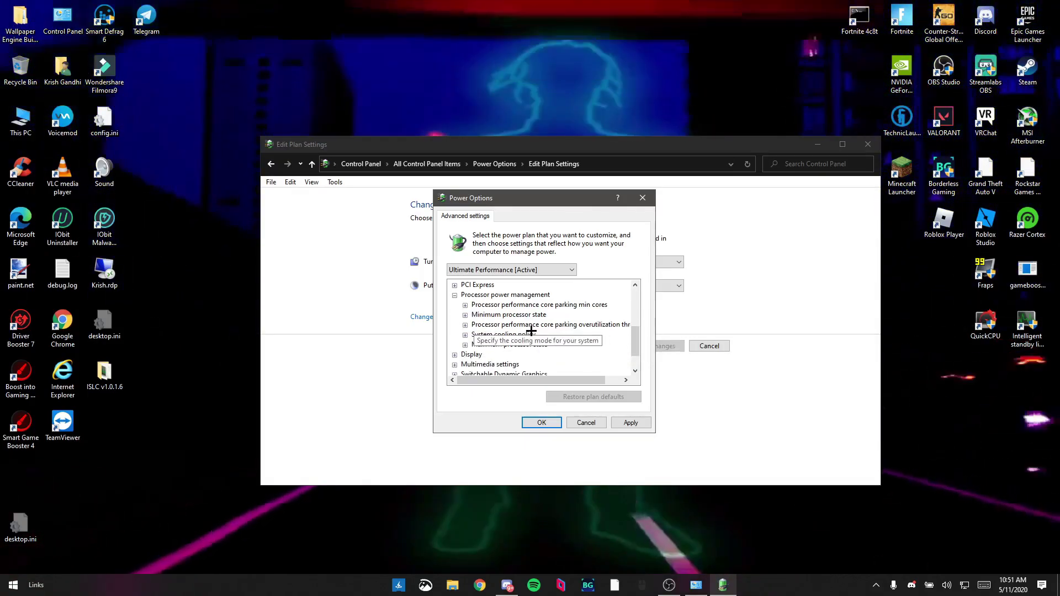
{"action": "left_click", "coordinate": [454, 295]}
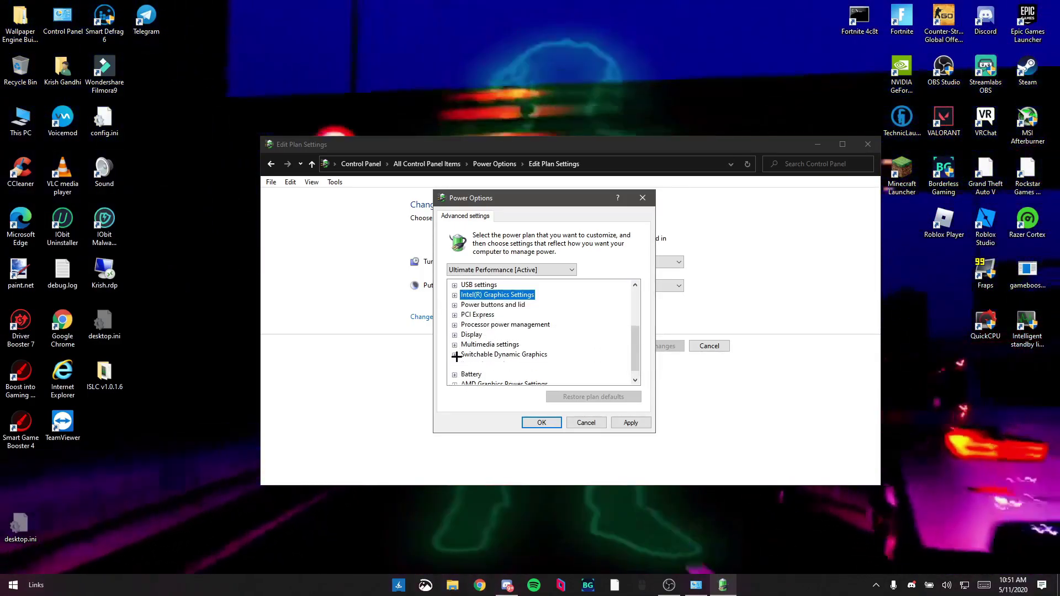
- Set the plugged-in Global Settings of Switchable Dynamic Graphics to Maximize performance and collapse the group
{"action": "left_click", "coordinate": [454, 355]}
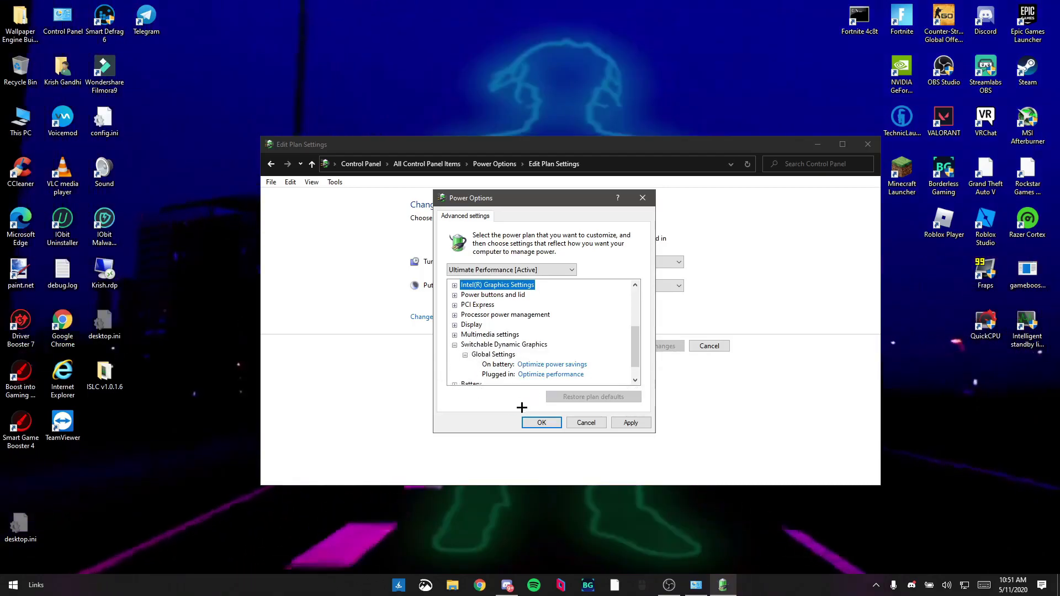
{"action": "left_click", "coordinate": [521, 375]}
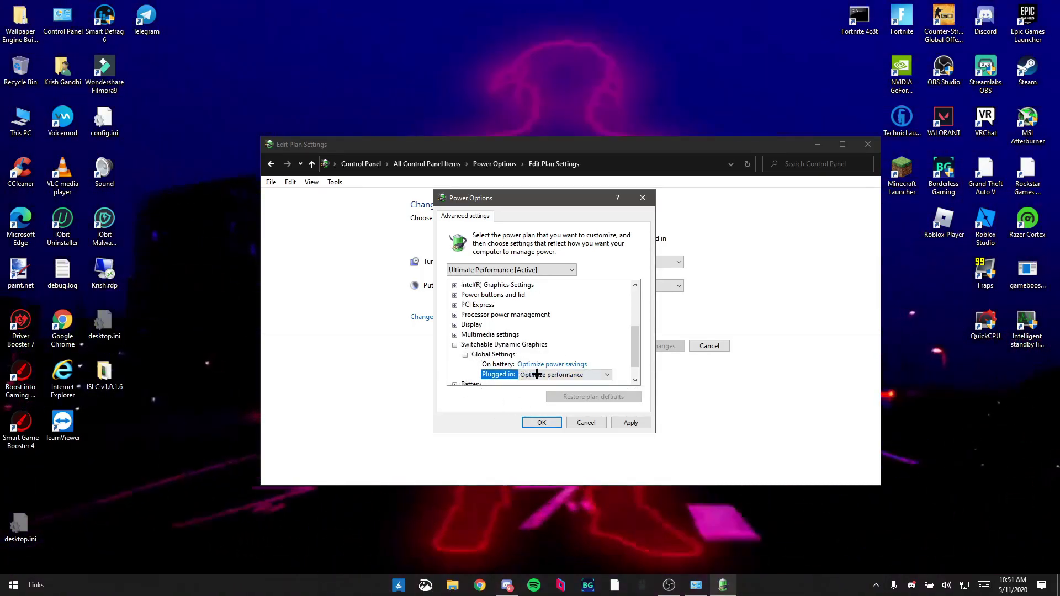
{"action": "left_click", "coordinate": [524, 375]}
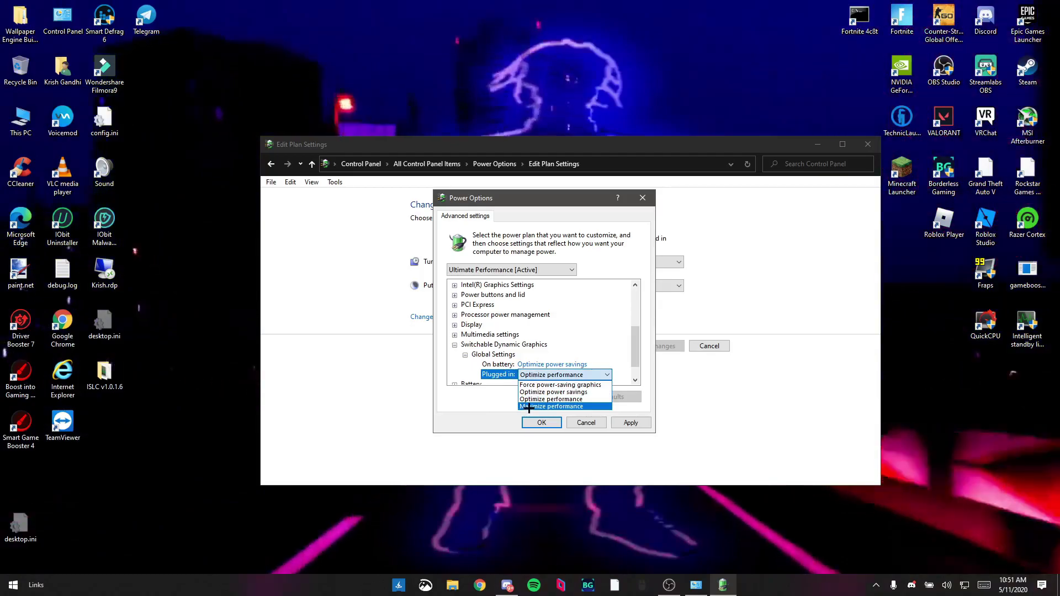
{"action": "left_click", "coordinate": [541, 406]}
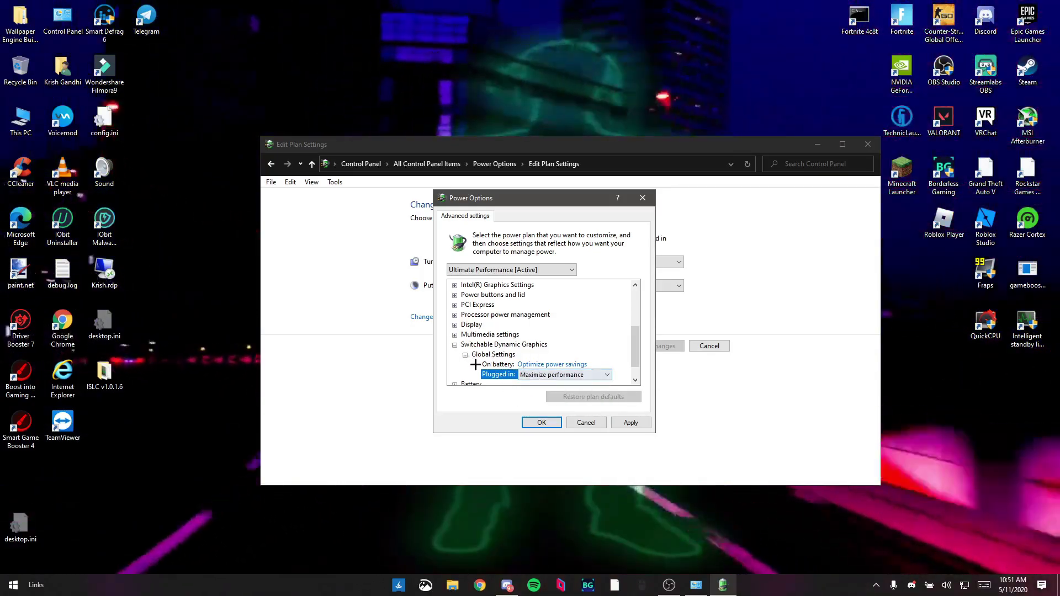
{"action": "left_click", "coordinate": [464, 355]}
{"action": "left_click", "coordinate": [454, 345]}
- Apply the advanced power settings and save the Ultimate Performance plan's changes
{"action": "scroll", "coordinate": [515, 359], "scroll_direction": "up", "scroll_amount": 5}
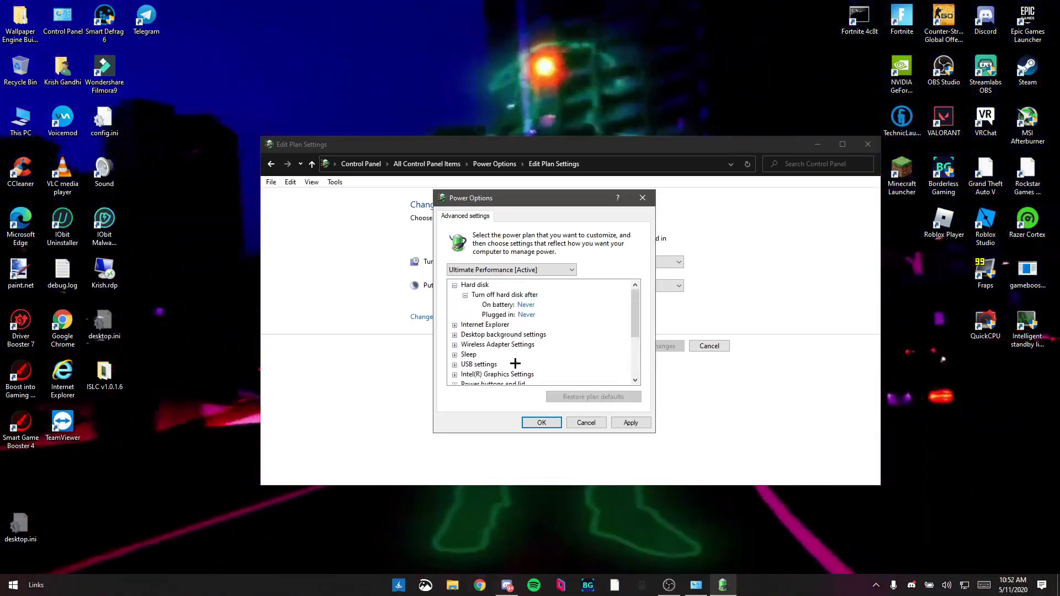
{"action": "left_click", "coordinate": [631, 422]}
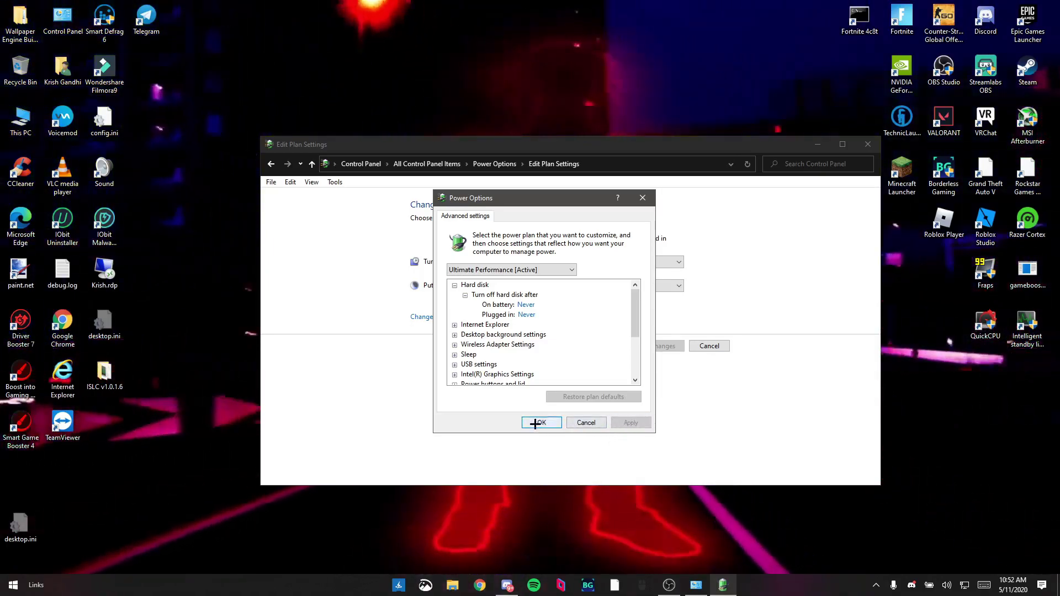
{"action": "left_click", "coordinate": [541, 422]}
{"action": "left_click", "coordinate": [646, 348]}
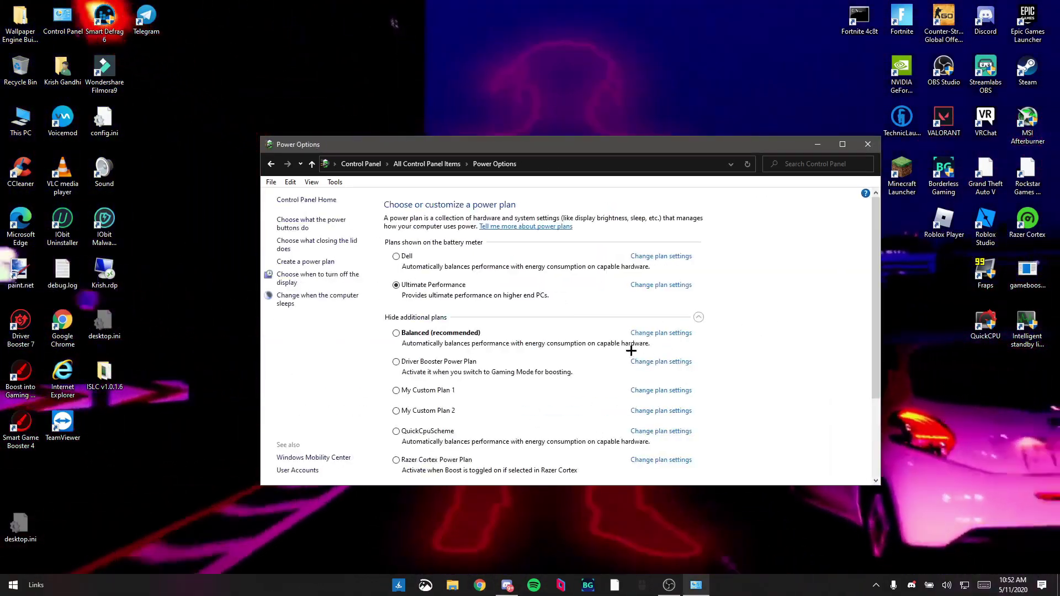
{"action": "scroll", "coordinate": [757, 341], "scroll_direction": "down", "scroll_amount": 3}
{"action": "scroll", "coordinate": [757, 341], "scroll_direction": "up", "scroll_amount": 3}
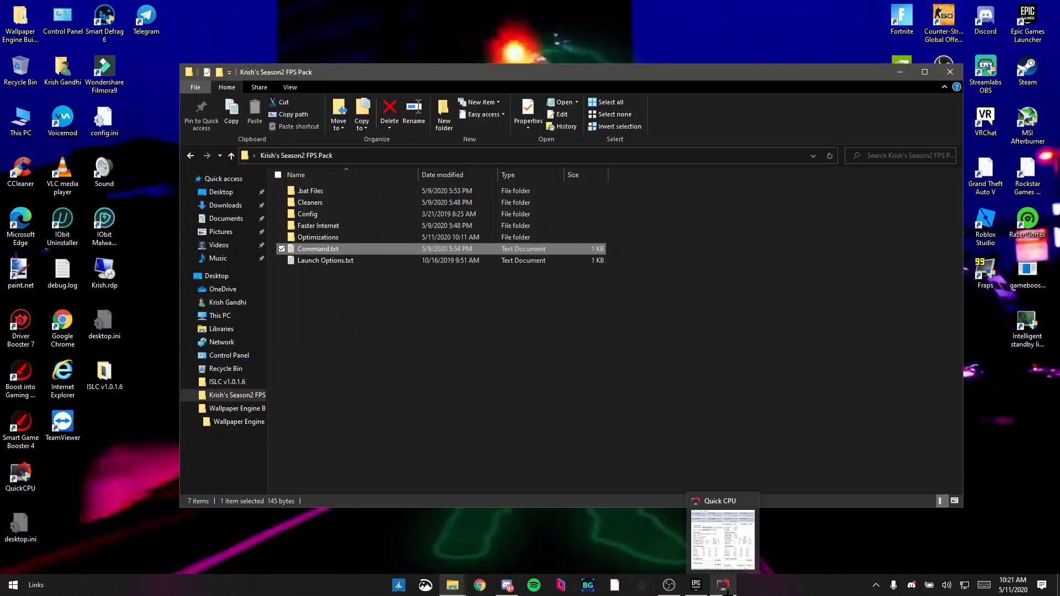
- Switch to Quick CPU and apply the Ultimate Performance plan with core parking, frequency scaling and turbo boost indexes at 100%
{"action": "left_click", "coordinate": [723, 587]}
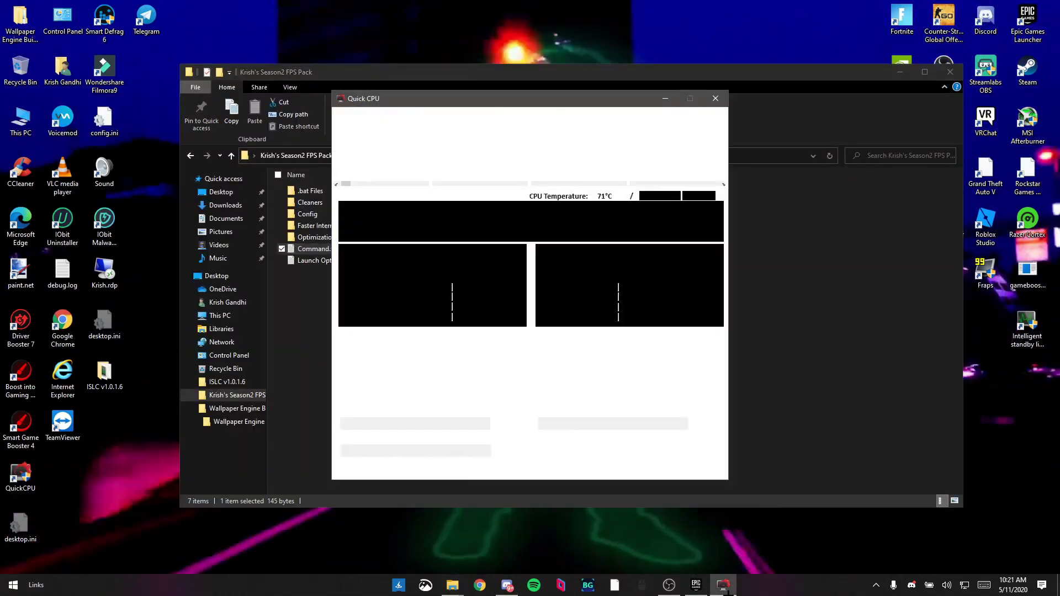
{"action": "left_click", "coordinate": [441, 216]}
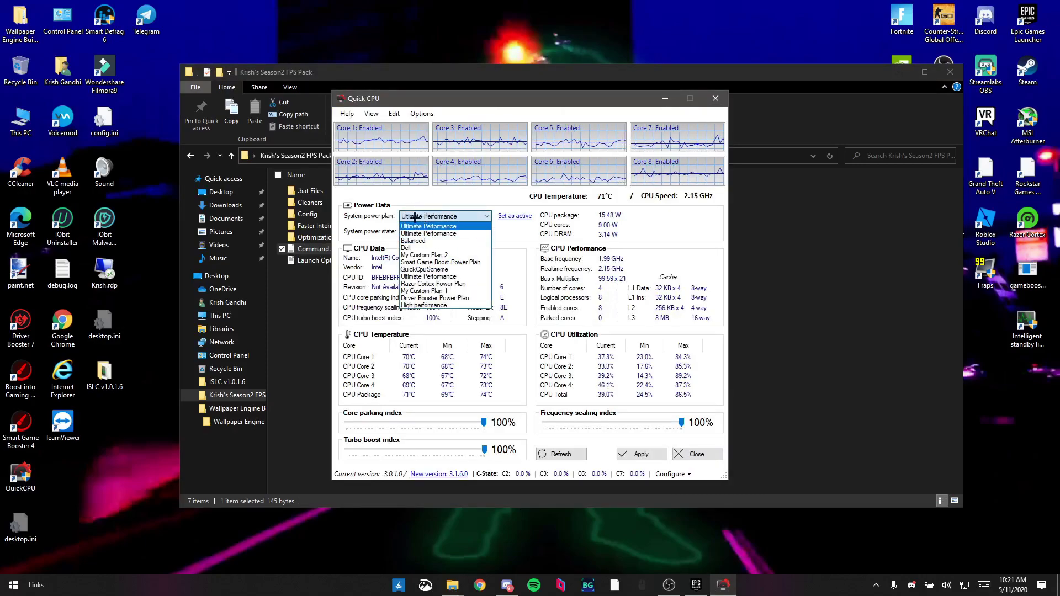
{"action": "left_click", "coordinate": [442, 216]}
{"action": "left_click", "coordinate": [364, 218]}
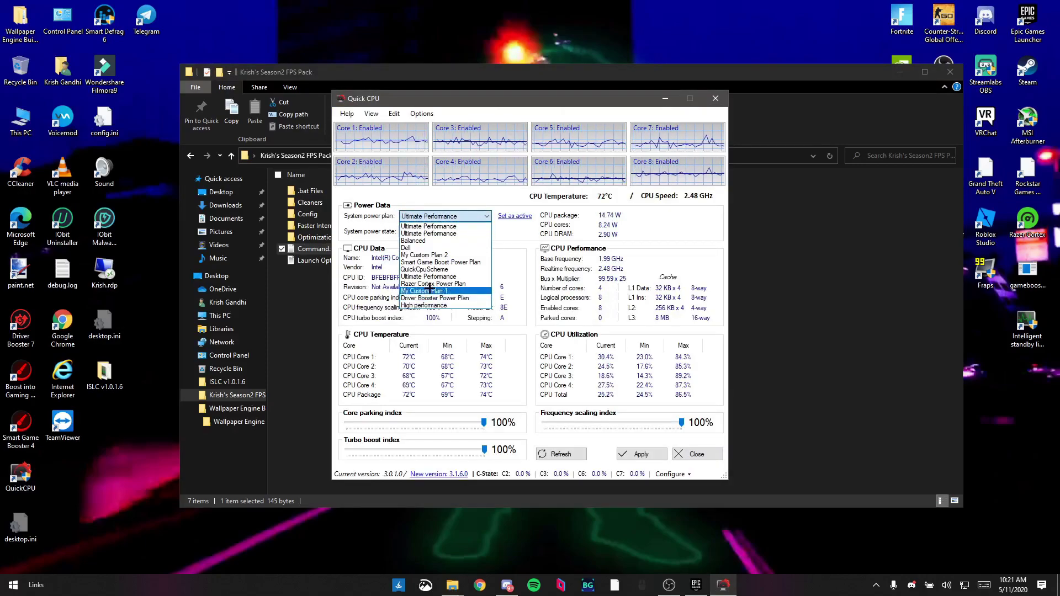
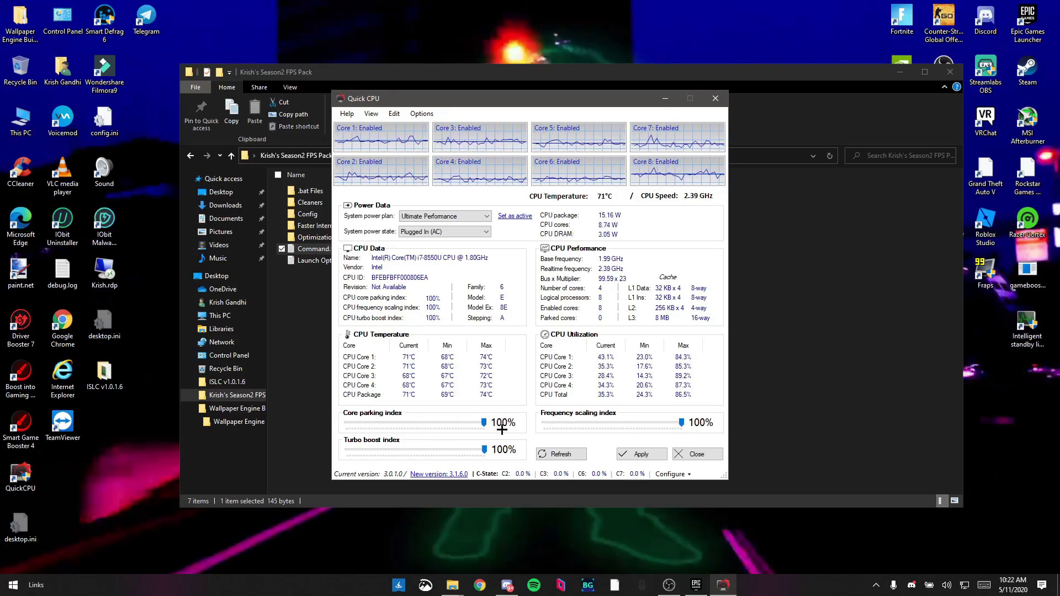
{"action": "left_click", "coordinate": [622, 453]}
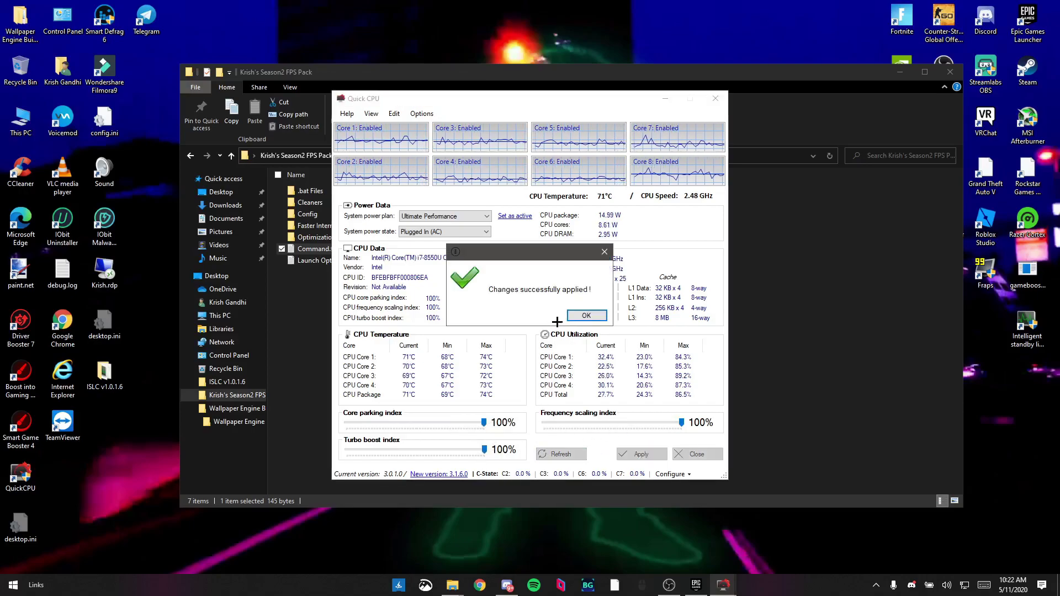
{"action": "left_click", "coordinate": [586, 316]}
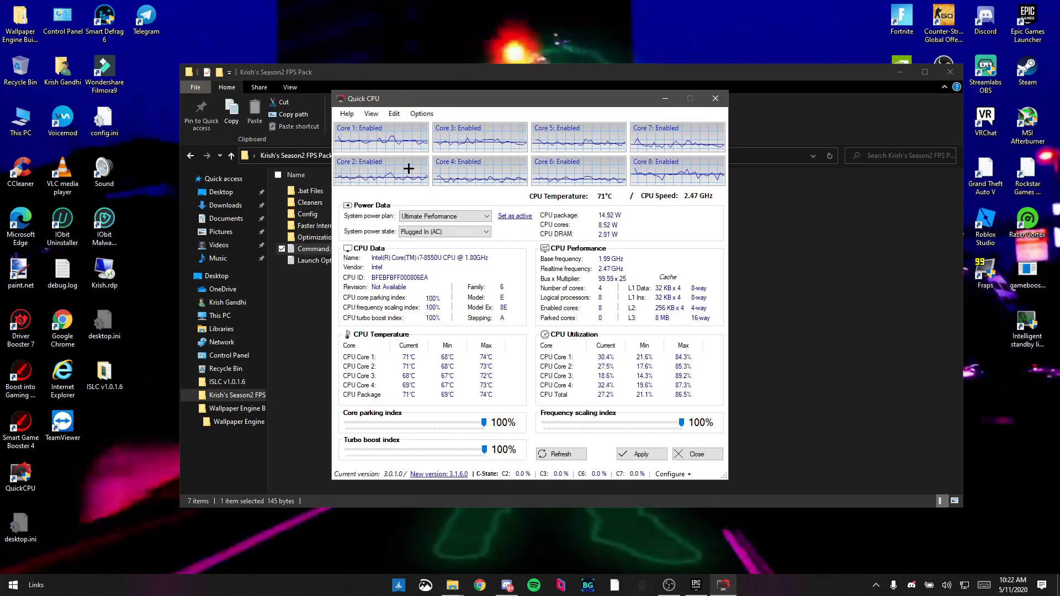
- Set Quick CPU to start on system startup and to open in the system tray
{"action": "left_click", "coordinate": [423, 109]}
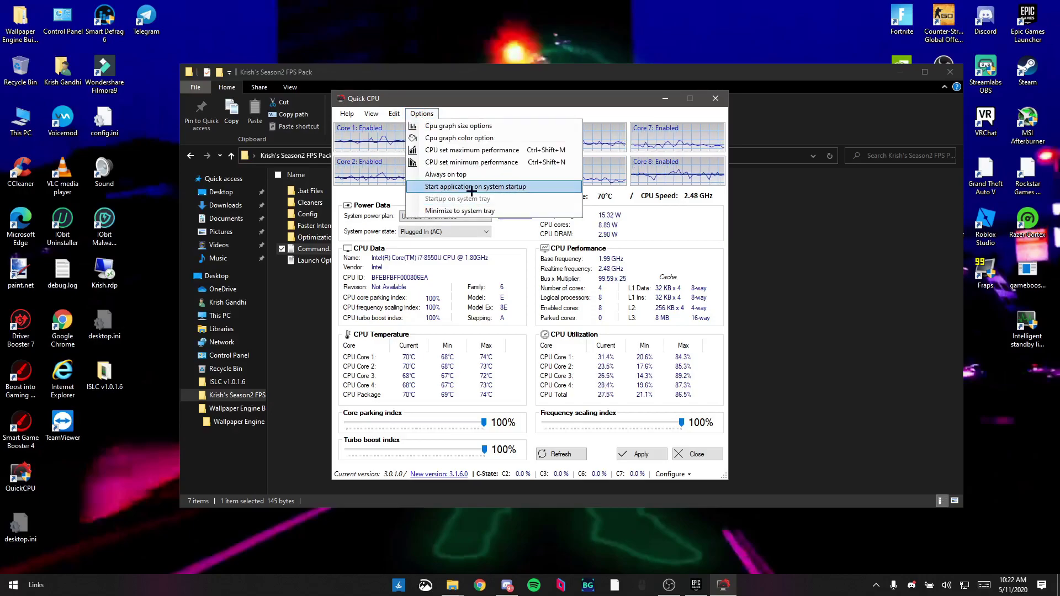
{"action": "left_click", "coordinate": [443, 186]}
{"action": "left_click", "coordinate": [424, 115]}
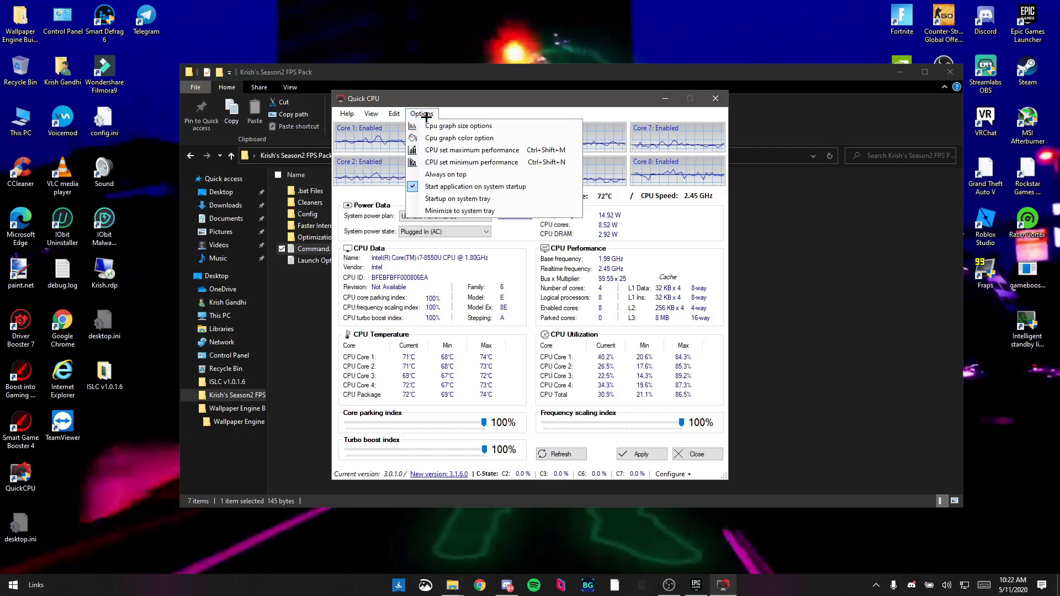
{"action": "left_click", "coordinate": [456, 198]}
- Turn on minimizing to the system tray for Quick CPU and minimize its window
{"action": "left_click", "coordinate": [418, 111]}
{"action": "left_click", "coordinate": [450, 211]}
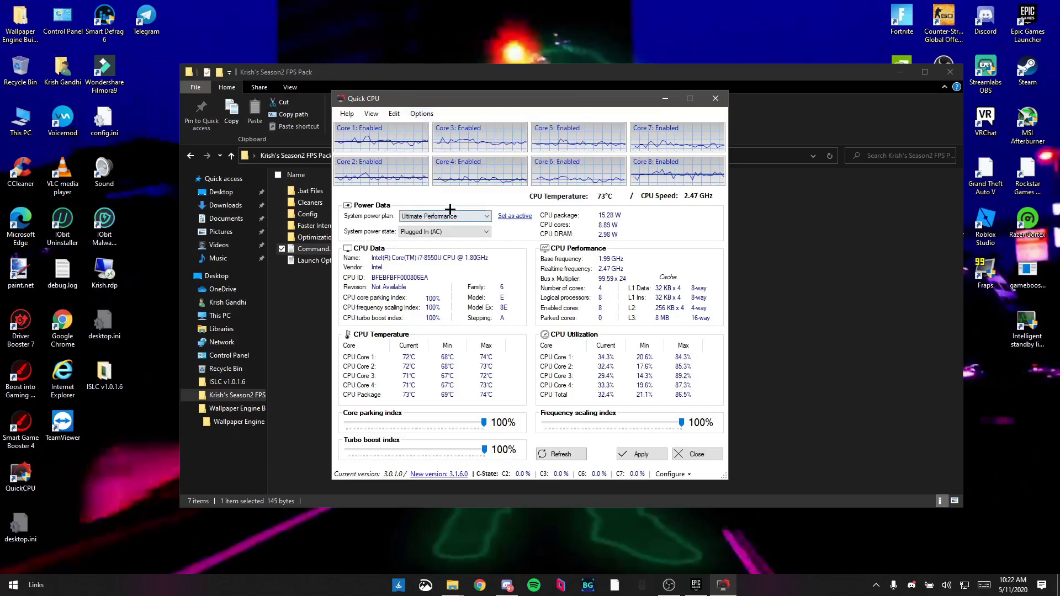
{"action": "left_click", "coordinate": [419, 114]}
{"action": "left_click", "coordinate": [458, 212]}
{"action": "left_click", "coordinate": [425, 115]}
{"action": "mouse_move", "coordinate": [393, 114]}
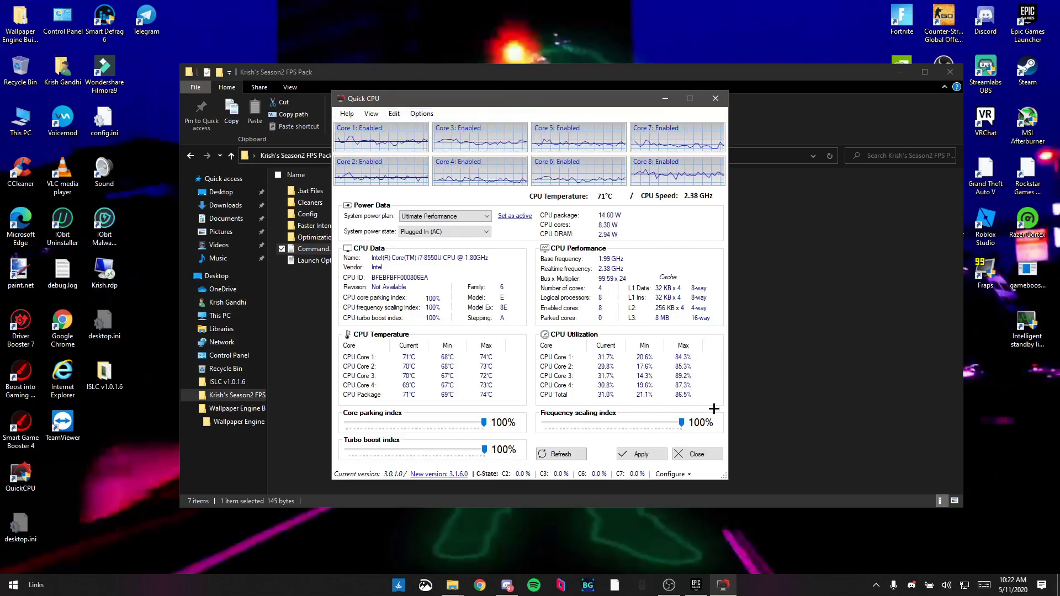
{"action": "left_click", "coordinate": [664, 98]}
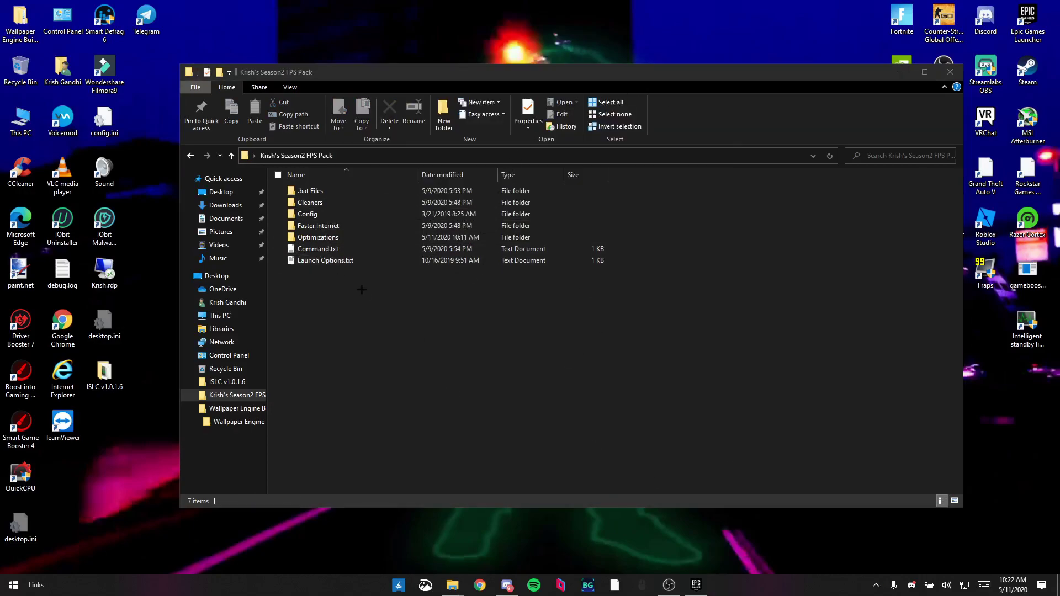
- Open the C drive install folder inside Custom Launcher in the FPS pack's Optimizations folder
{"action": "double_click", "coordinate": [328, 237]}
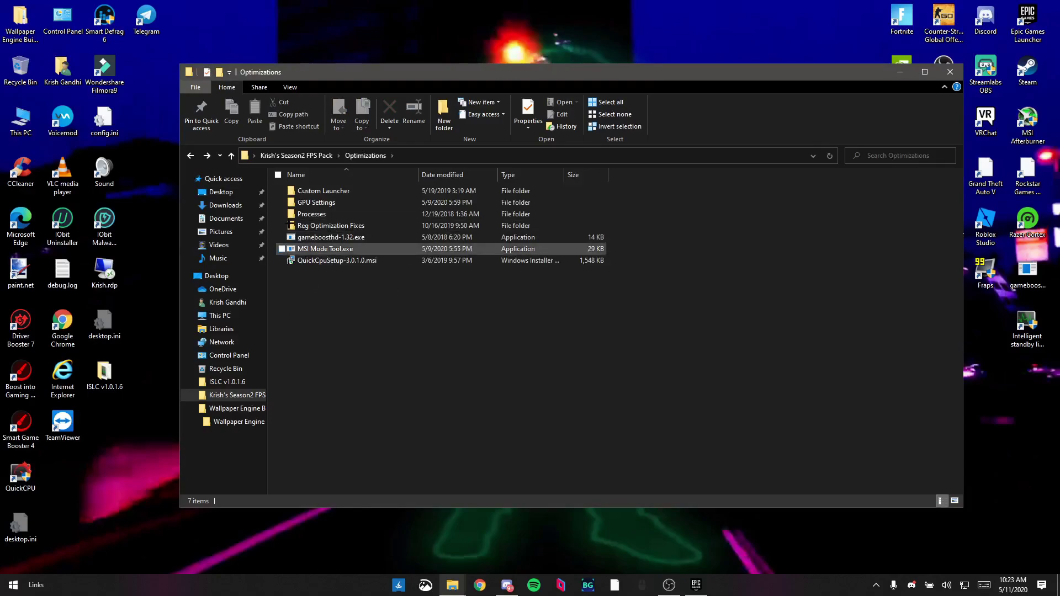
{"action": "double_click", "coordinate": [320, 191]}
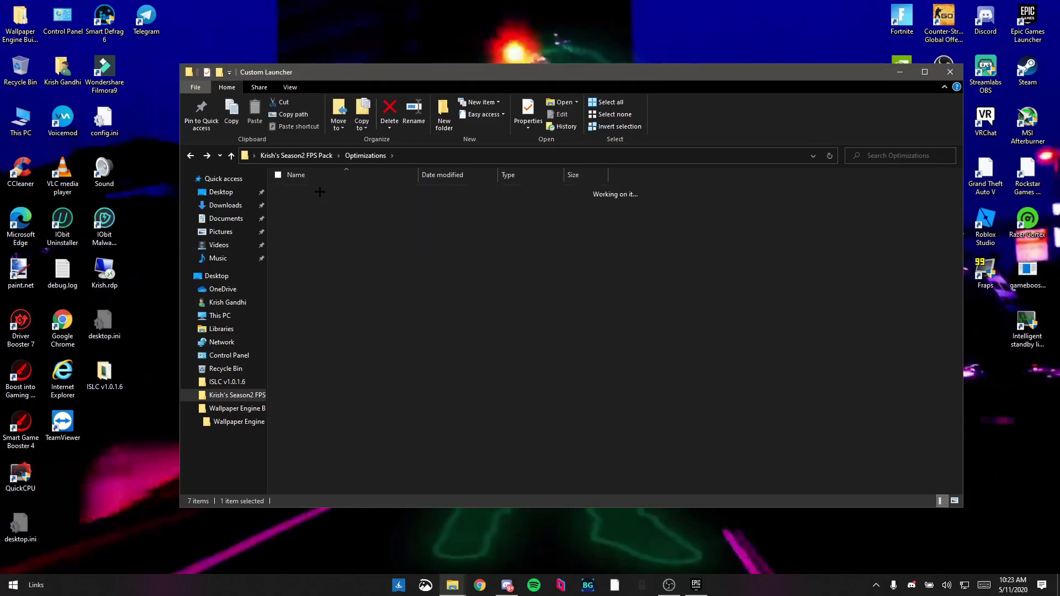
{"action": "left_click_drag", "start_coordinate": [312, 225], "coordinate": [303, 206]}
{"action": "left_click", "coordinate": [365, 301]}
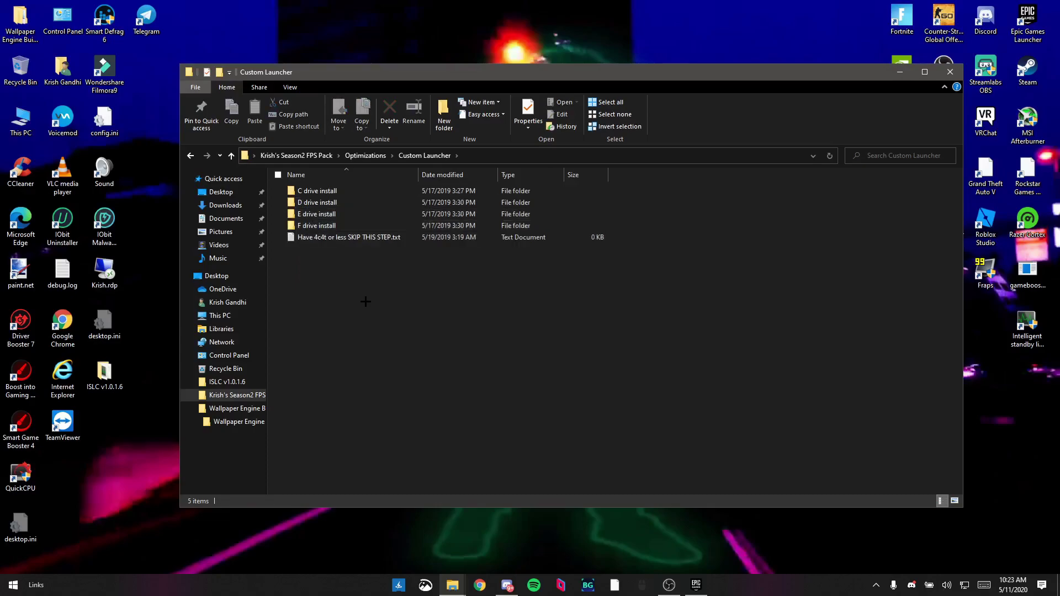
{"action": "left_click", "coordinate": [299, 191]}
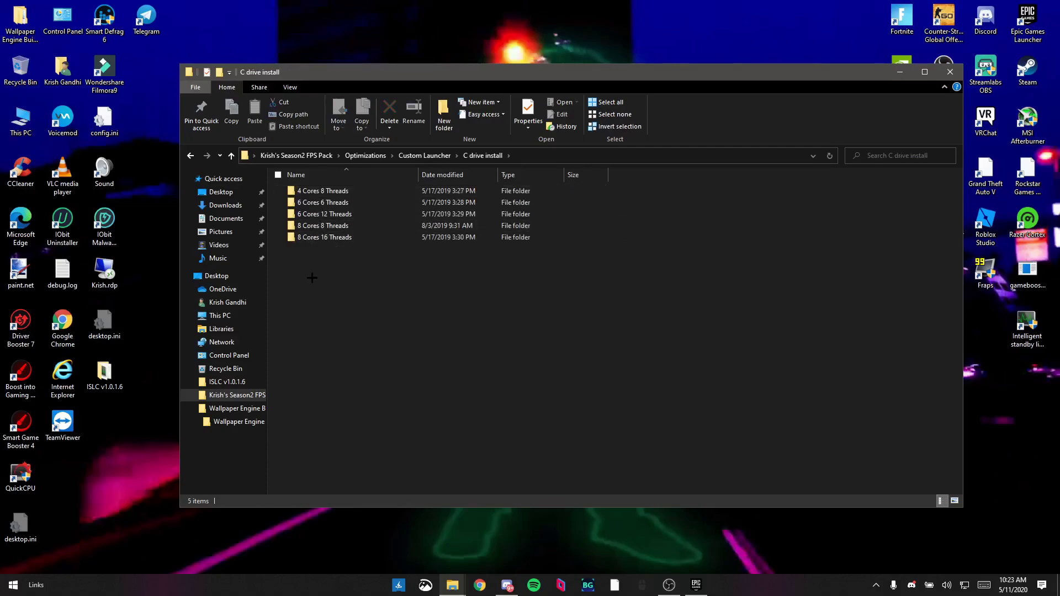
{"action": "left_click_drag", "start_coordinate": [406, 281], "coordinate": [321, 238]}
- Check the CPU's core and logical processor counts in Task Manager and close it
{"action": "right_click", "coordinate": [754, 589]}
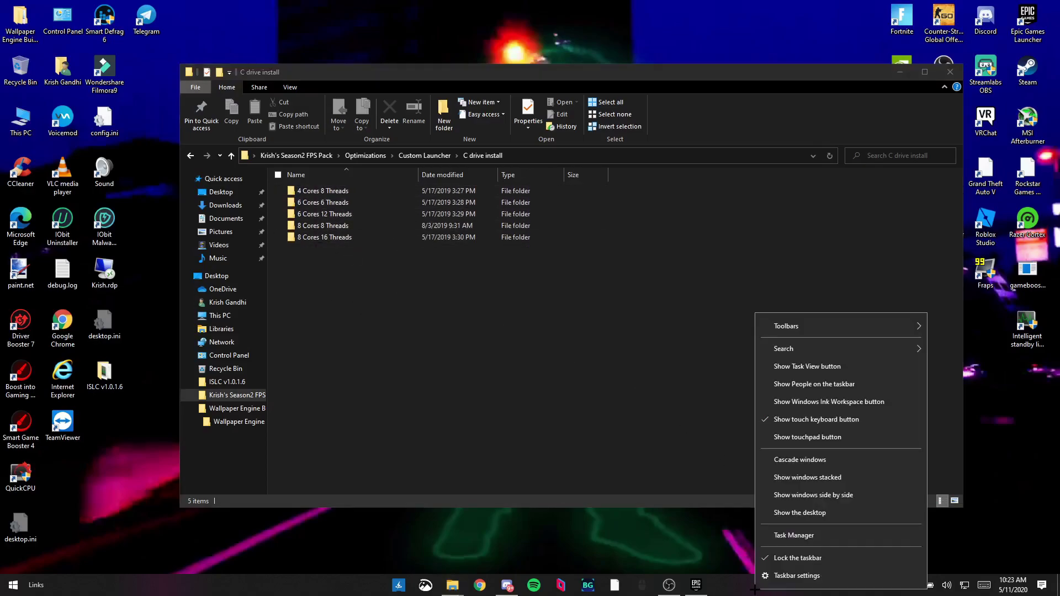
{"action": "left_click", "coordinate": [782, 533]}
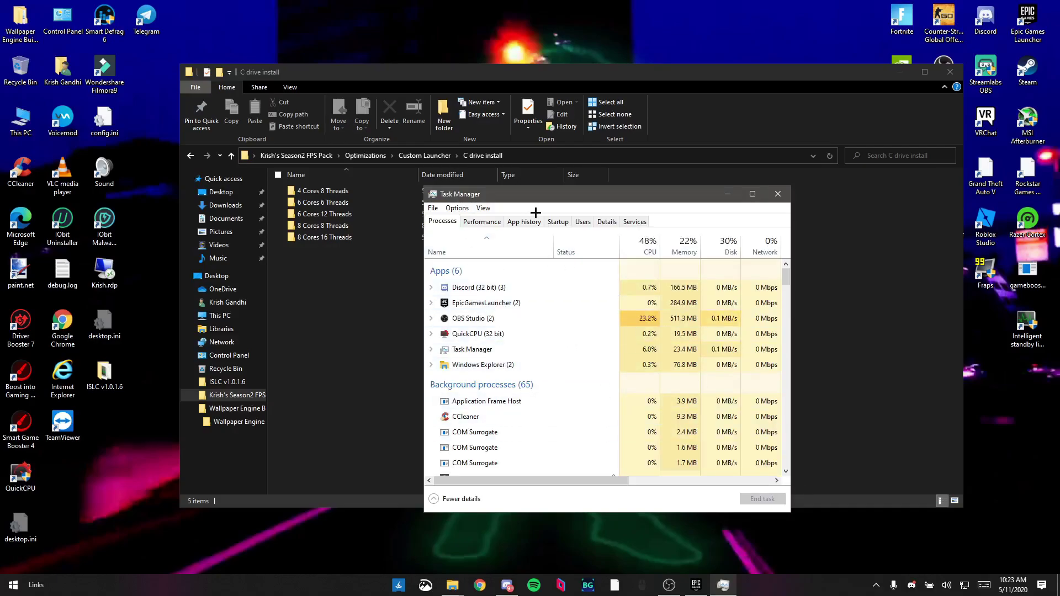
{"action": "left_click", "coordinate": [473, 221]}
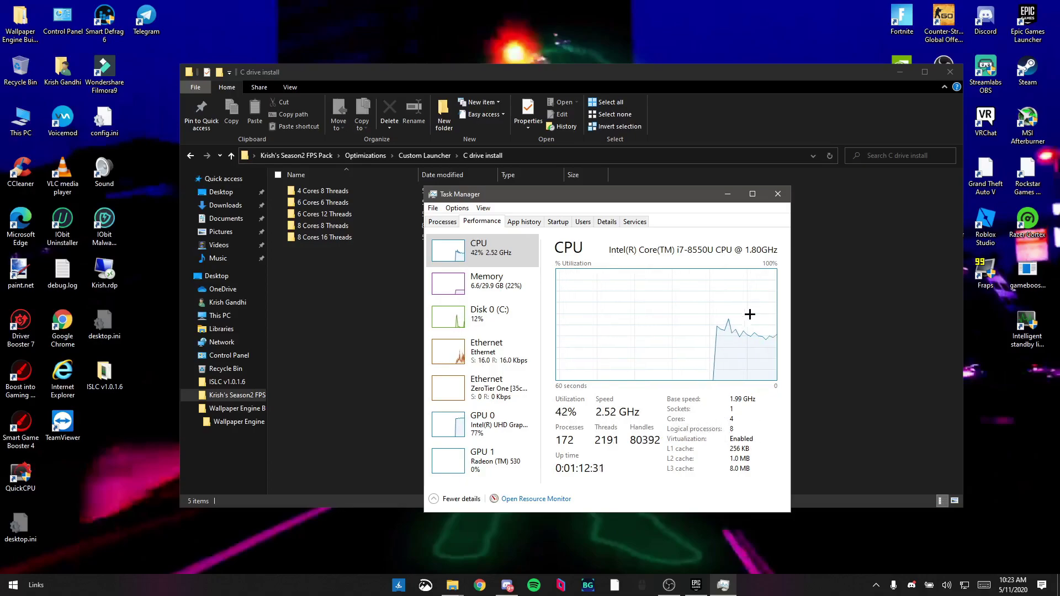
{"action": "left_click", "coordinate": [771, 199]}
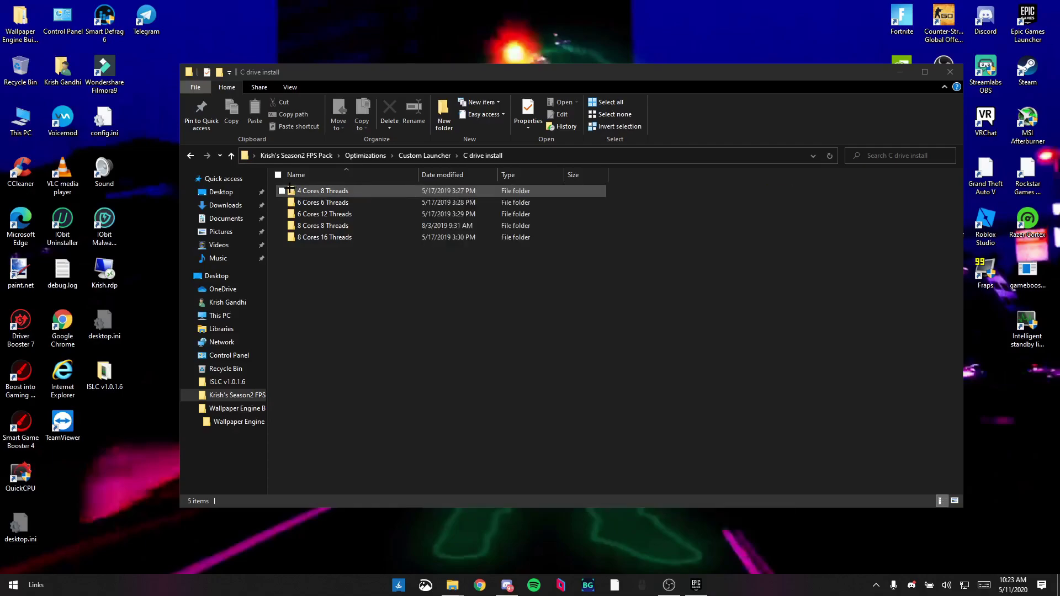
- Open the 4 Cores 8 Threads folder and move its Fortnite 4c8t shortcut onto the desktop
{"action": "double_click", "coordinate": [313, 192]}
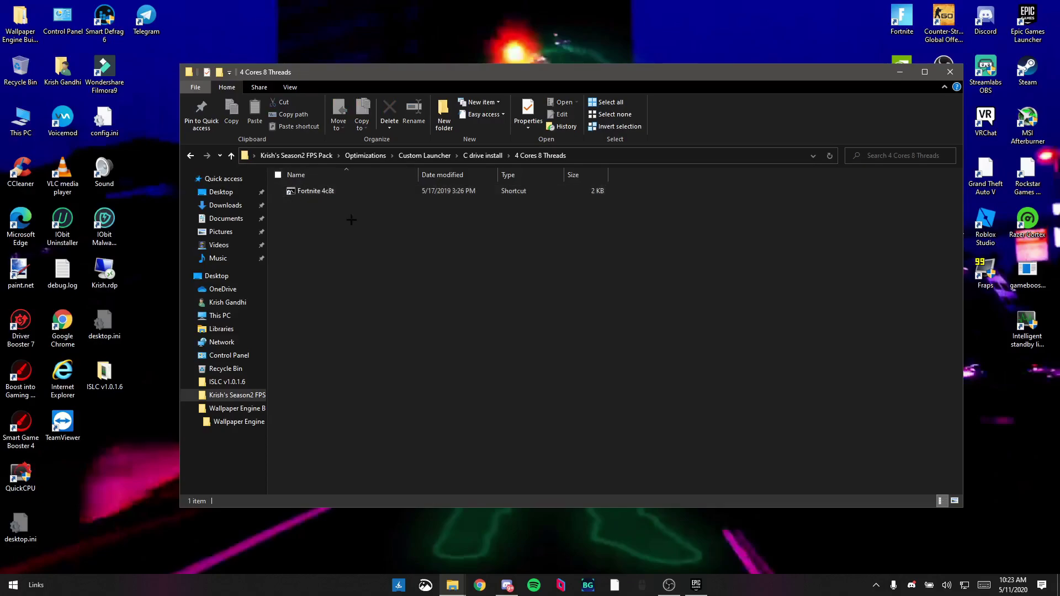
{"action": "left_click_drag", "start_coordinate": [327, 192], "coordinate": [307, 216]}
{"action": "left_click_drag", "start_coordinate": [628, 70], "coordinate": [485, 76]}
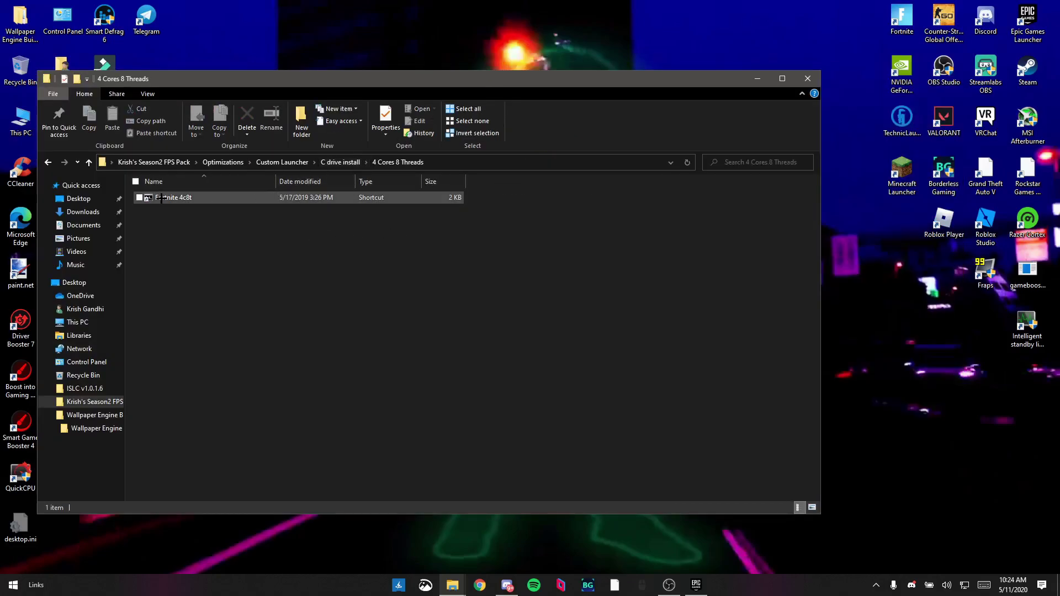
{"action": "left_click_drag", "start_coordinate": [161, 198], "coordinate": [864, 255]}
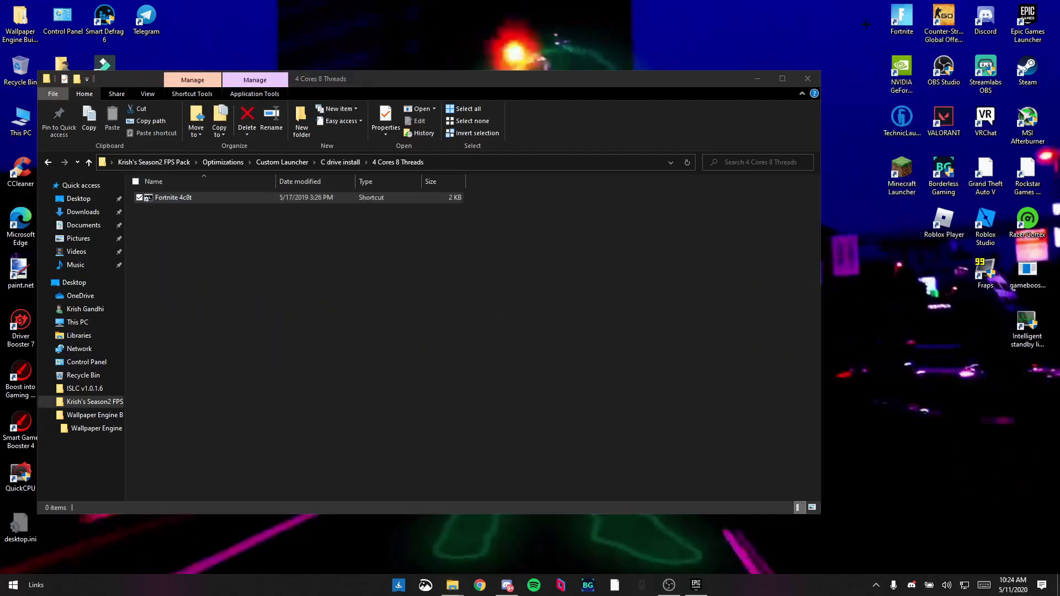
- Recentre the folder window on the desktop and return to the main Season2 FPS Pack folder
{"action": "left_click_drag", "start_coordinate": [602, 83], "coordinate": [745, 61]}
{"action": "left_click", "coordinate": [354, 141]}
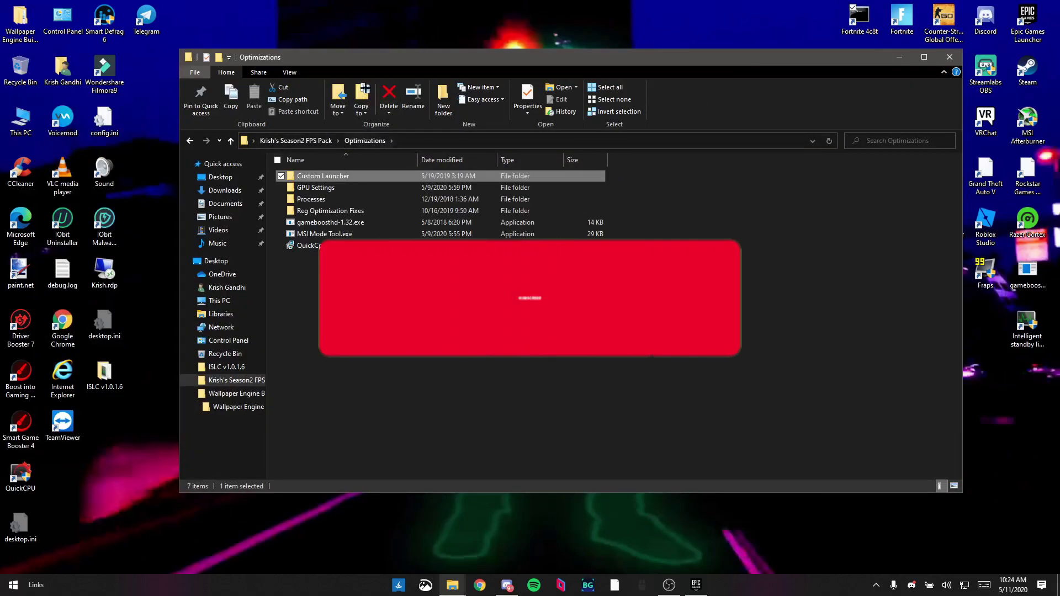
{"action": "left_click", "coordinate": [296, 140]}
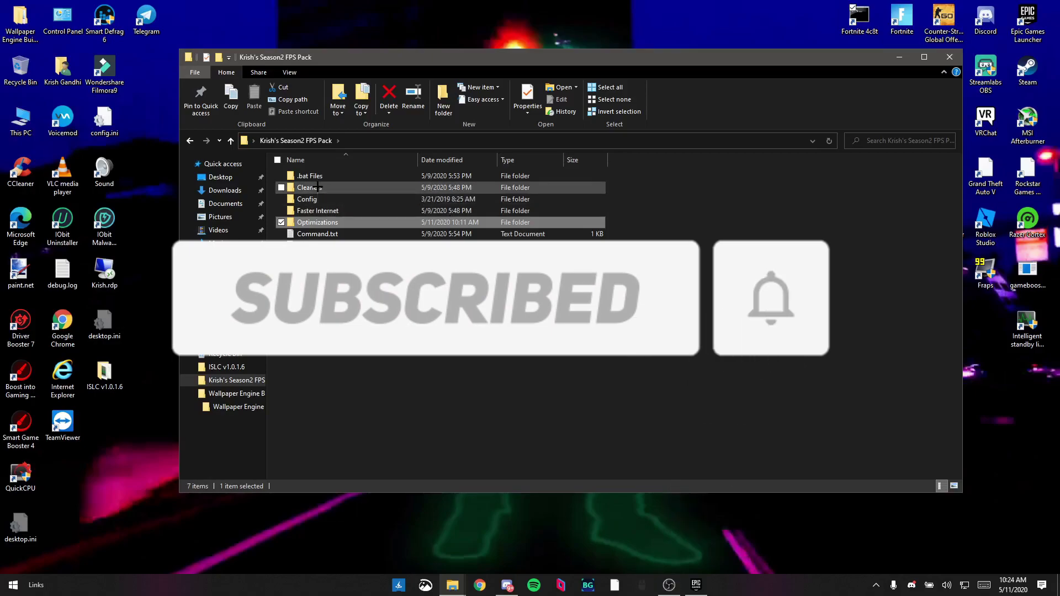
- Launch adwcleaner_8.0.4 .exe from the FPS pack's Cleaners folder and run a scan for adware and preinstalled software
{"action": "double_click", "coordinate": [317, 187]}
{"action": "left_click_drag", "start_coordinate": [669, 223], "coordinate": [315, 230]}
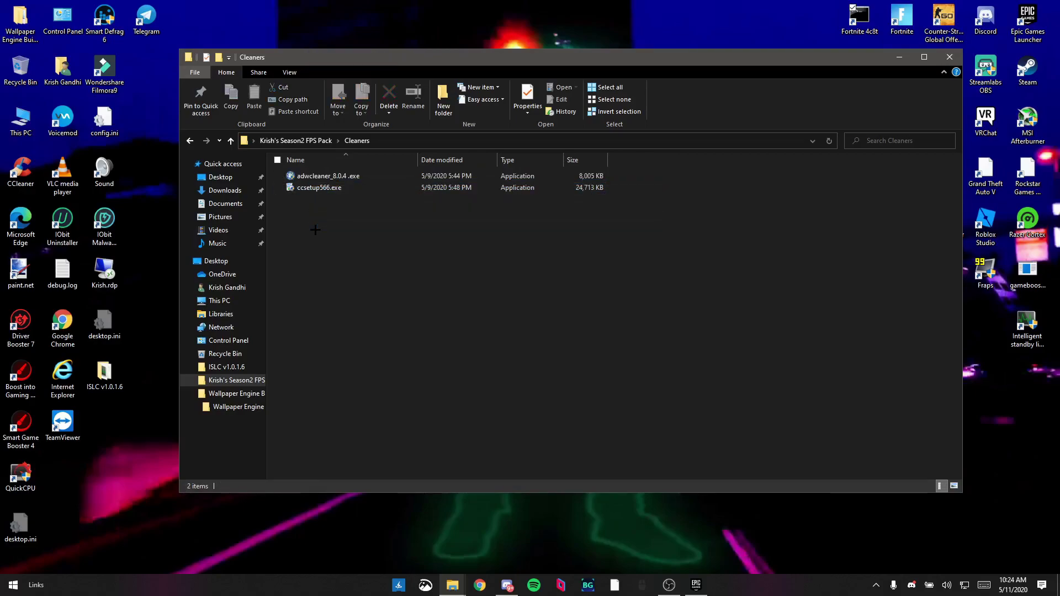
{"action": "left_click_drag", "start_coordinate": [687, 175], "coordinate": [309, 222]}
{"action": "left_click", "coordinate": [309, 221]}
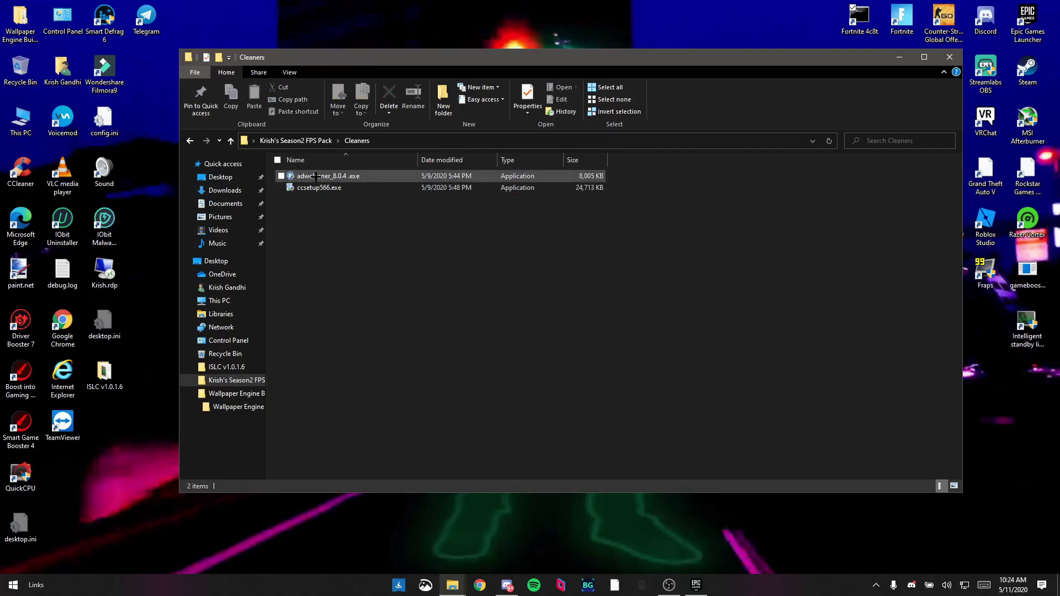
{"action": "double_click", "coordinate": [315, 176]}
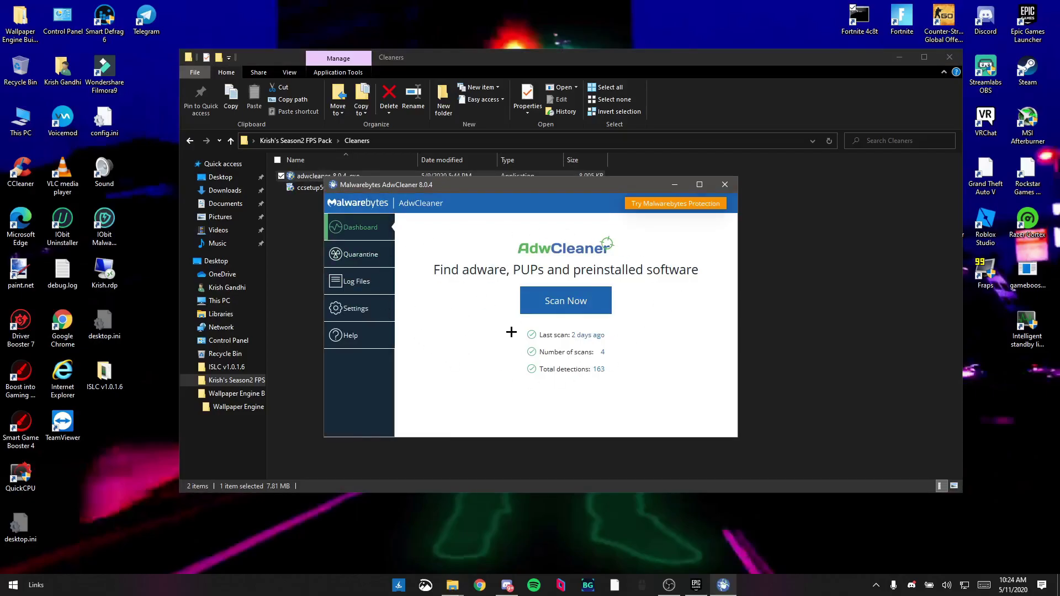
{"action": "left_click", "coordinate": [567, 301]}
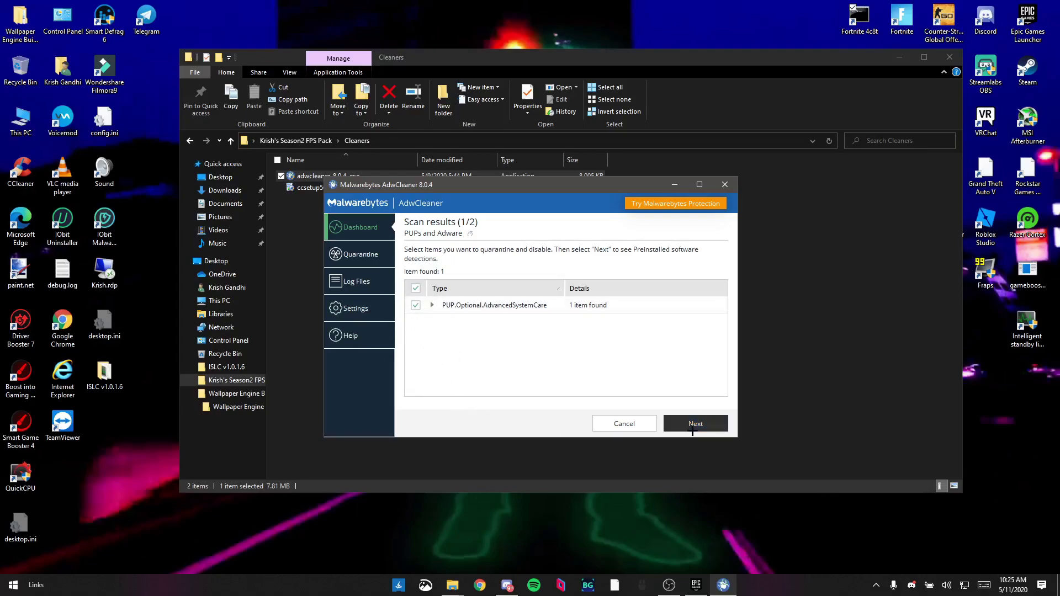
- Go through both AdwCleaner result pages, try to quarantine the selected items, cancel the quarantine and close AdwCleaner
{"action": "left_click", "coordinate": [693, 429]}
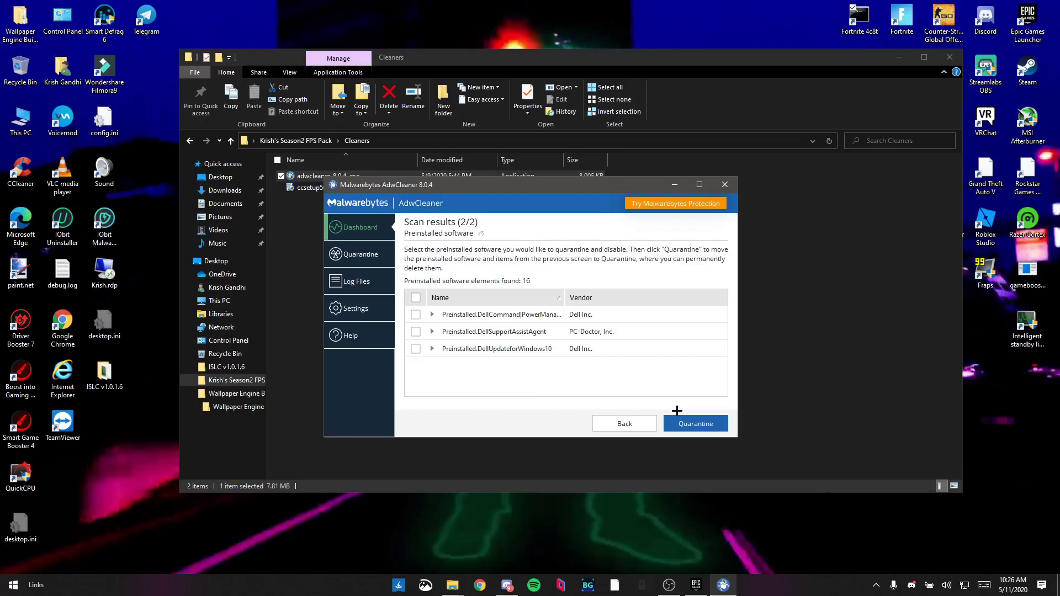
{"action": "left_click", "coordinate": [684, 424]}
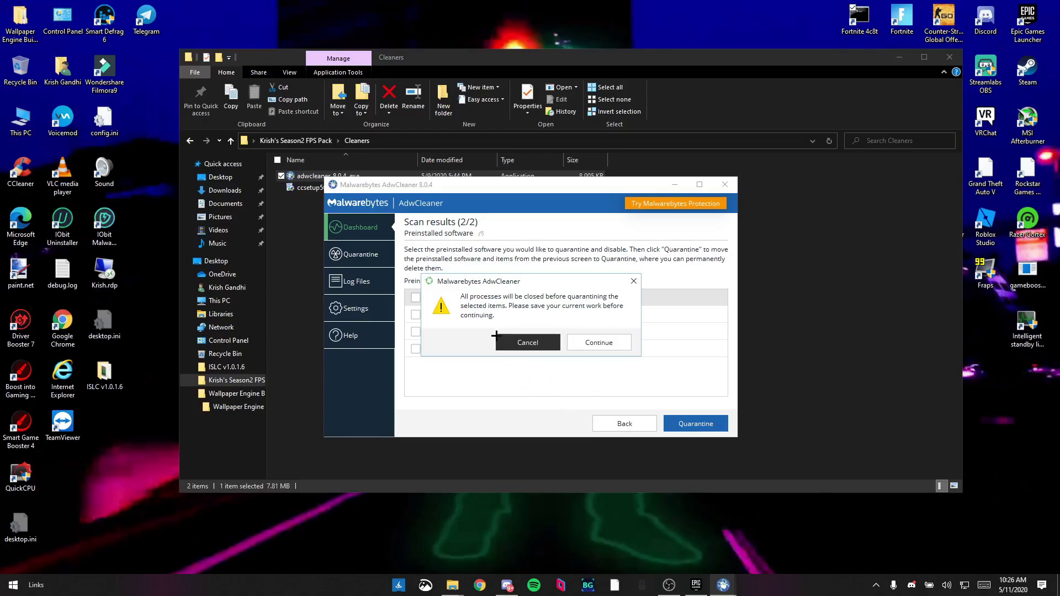
{"action": "left_click", "coordinate": [495, 339]}
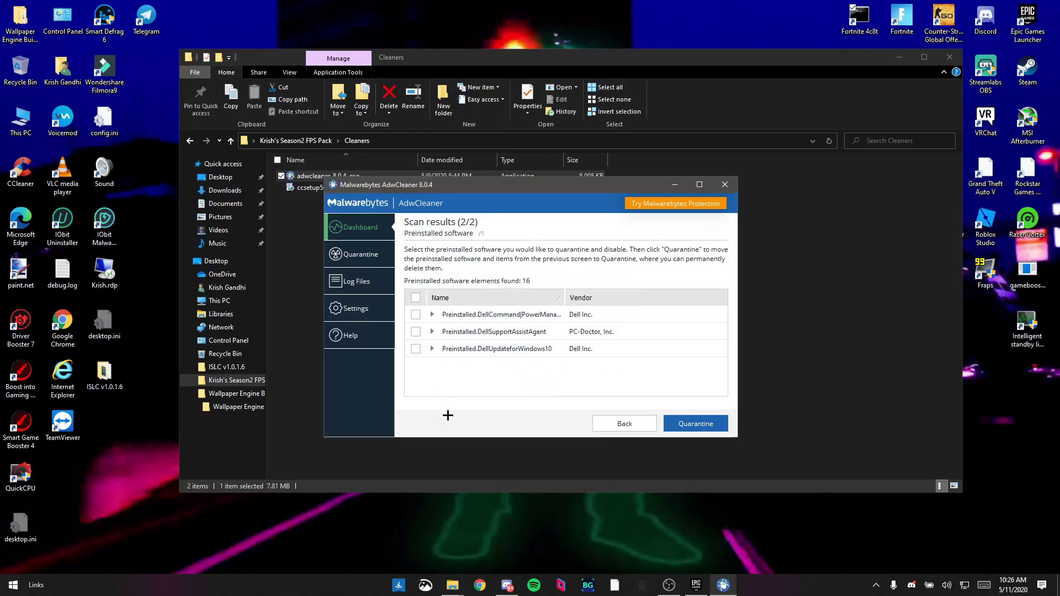
{"action": "left_click", "coordinate": [725, 179]}
{"action": "left_click", "coordinate": [552, 328]}
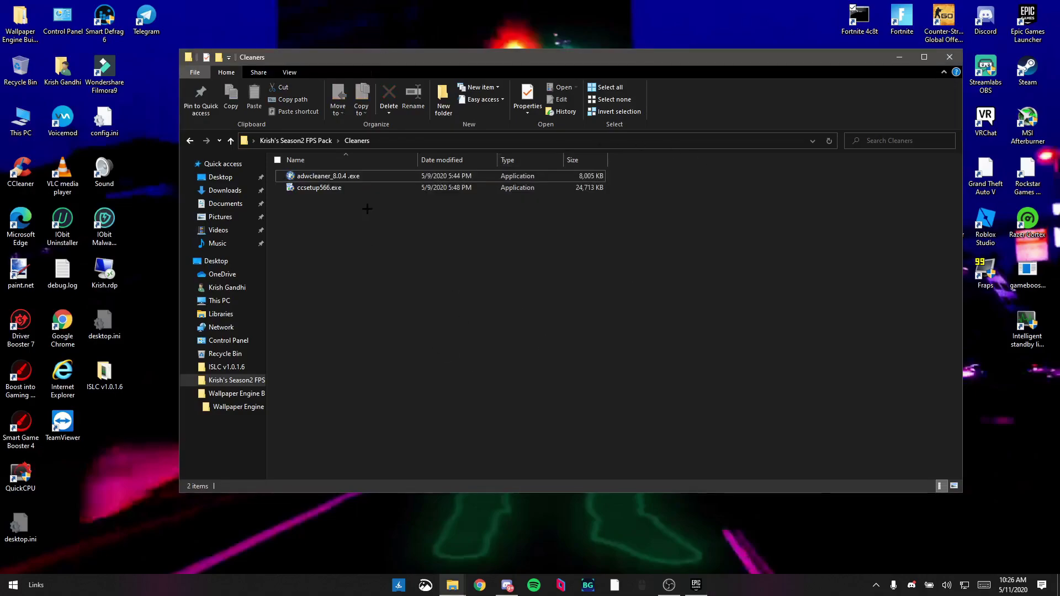
{"action": "left_click_drag", "start_coordinate": [664, 200], "coordinate": [383, 395]}
{"action": "left_click_drag", "start_coordinate": [663, 218], "coordinate": [268, 314]}
{"action": "left_click_drag", "start_coordinate": [637, 234], "coordinate": [447, 213]}
- Install CCleaner v5.66 from ccsetup566.exe, declining the Avast SecureLine VPN offer, and launch it
{"action": "double_click", "coordinate": [319, 188]}
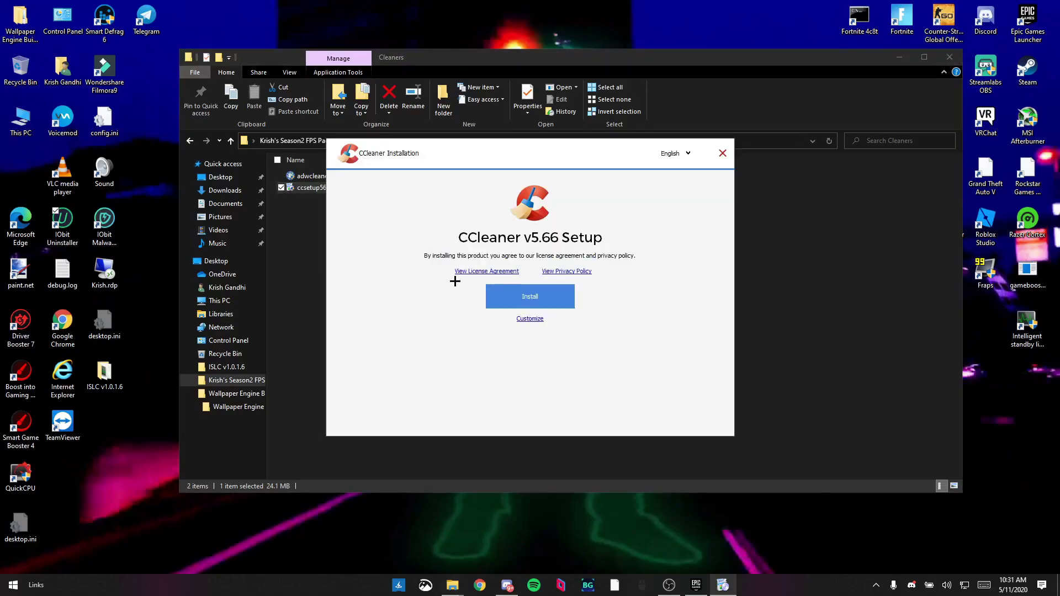
{"action": "left_click", "coordinate": [527, 297]}
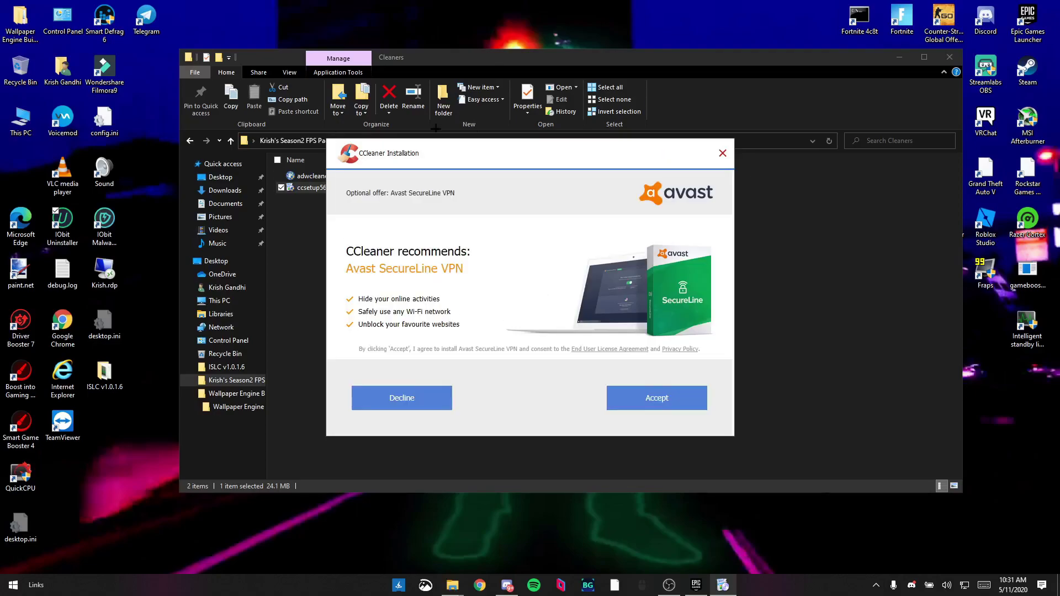
{"action": "left_click", "coordinate": [369, 389]}
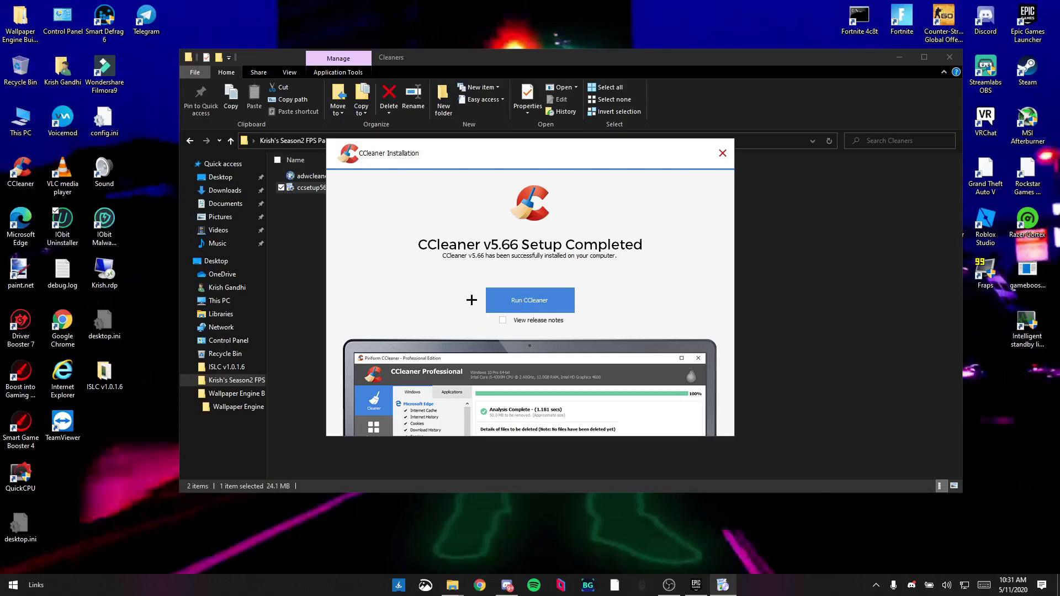
{"action": "left_click", "coordinate": [536, 301]}
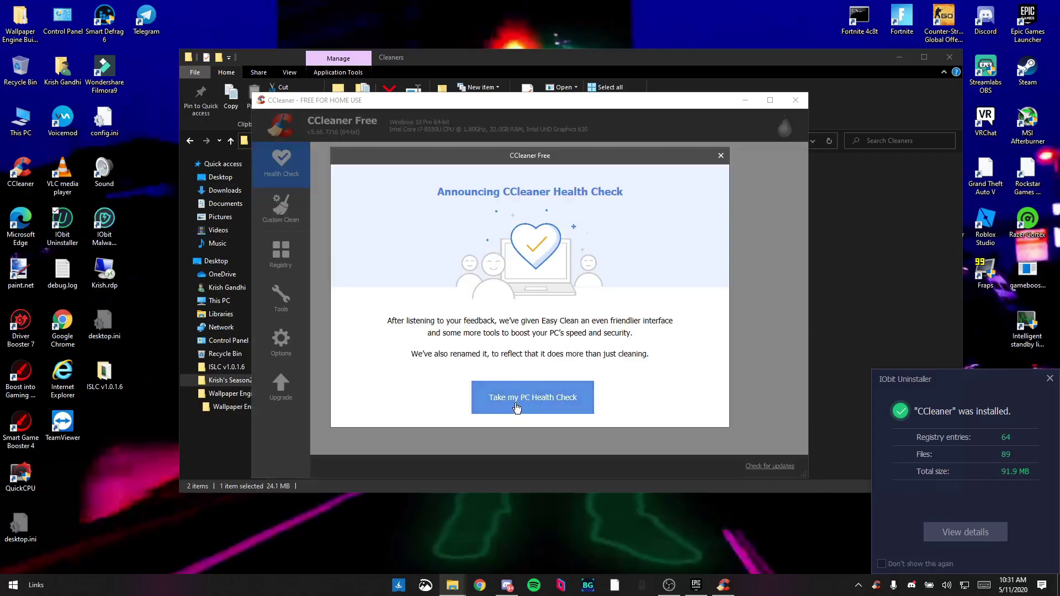
- Take CCleaner's PC Health Check through all its introduction pages and fix the issues with Make it better
{"action": "left_click", "coordinate": [556, 407]}
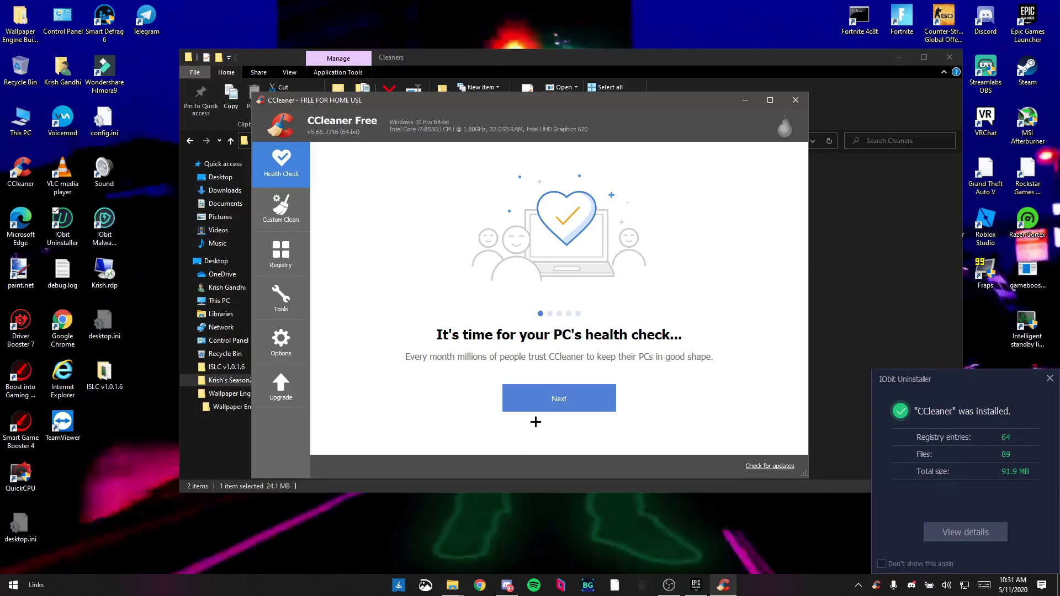
{"action": "left_click", "coordinate": [535, 407]}
{"action": "left_click", "coordinate": [538, 408]}
{"action": "left_click", "coordinate": [541, 408]}
{"action": "left_click", "coordinate": [544, 408]}
{"action": "left_click", "coordinate": [551, 398]}
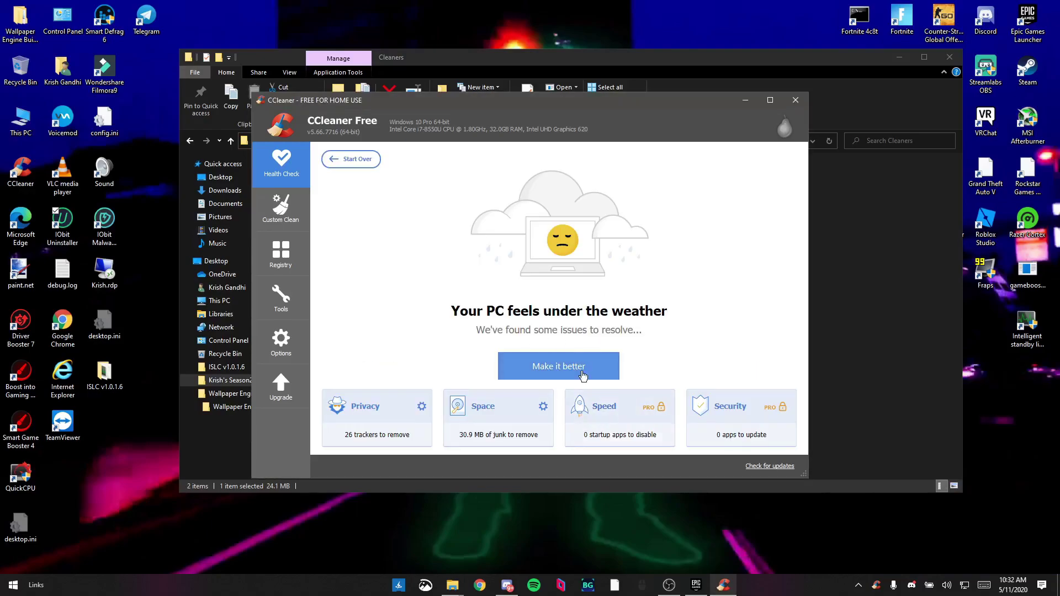
{"action": "left_click", "coordinate": [541, 371]}
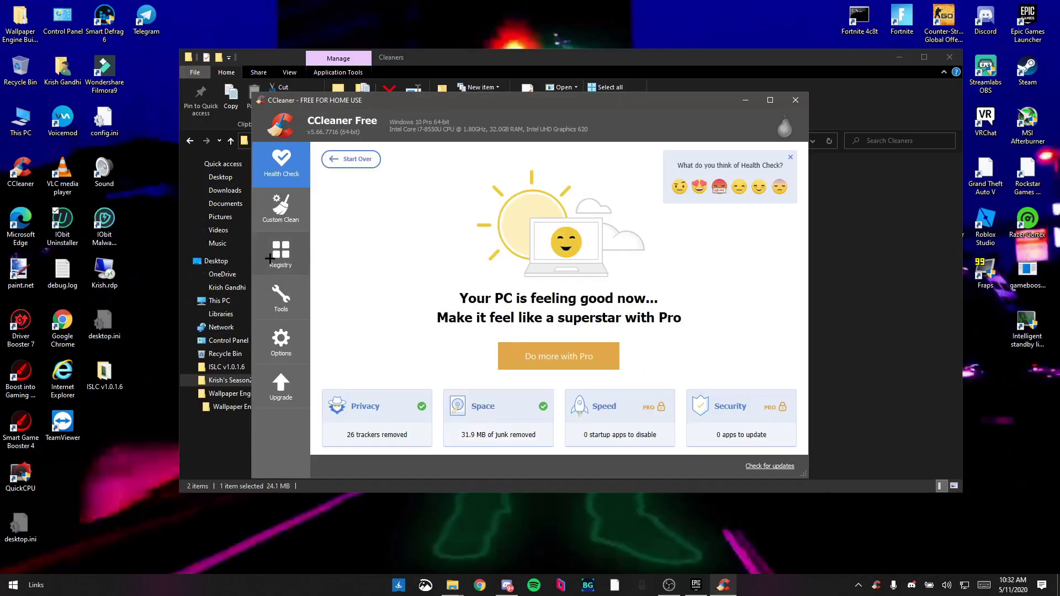
- Scan the registry for issues in CCleaner, fix all selected issues without a registry backup, and close the program
{"action": "left_click", "coordinate": [281, 253]}
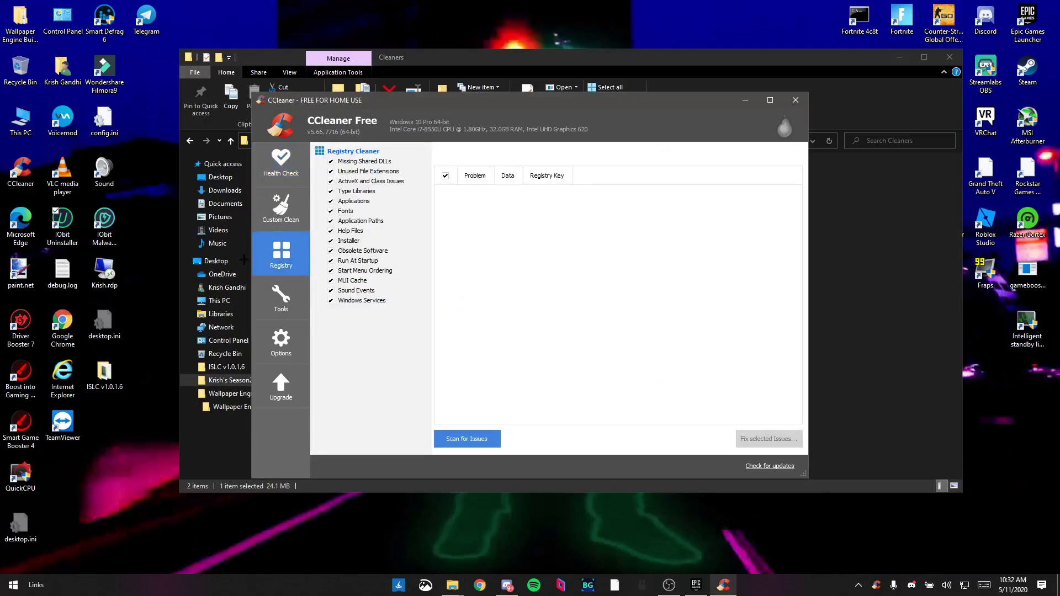
{"action": "left_click", "coordinate": [456, 440]}
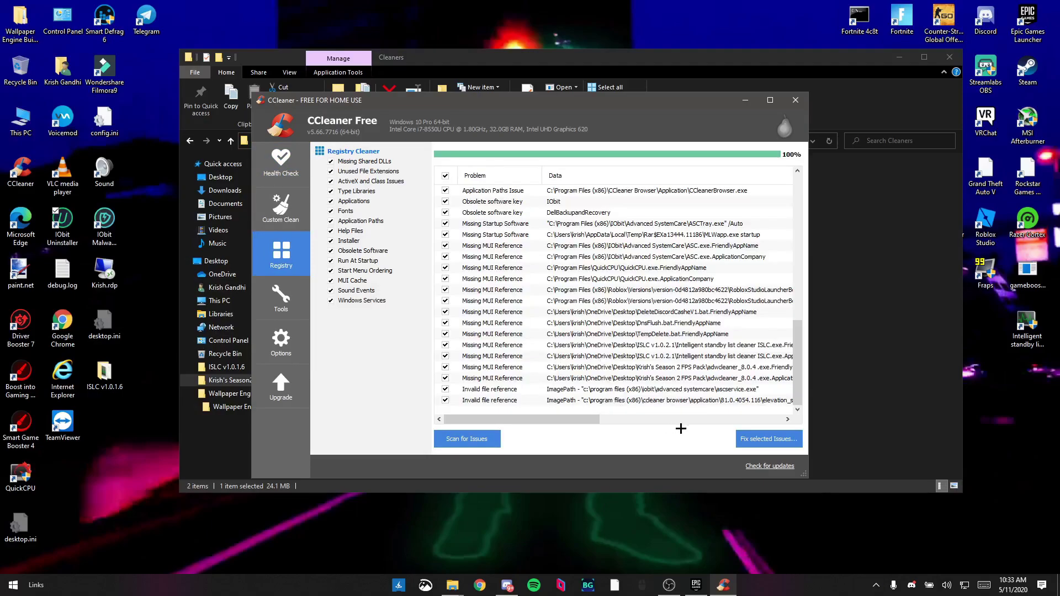
{"action": "left_click", "coordinate": [766, 440]}
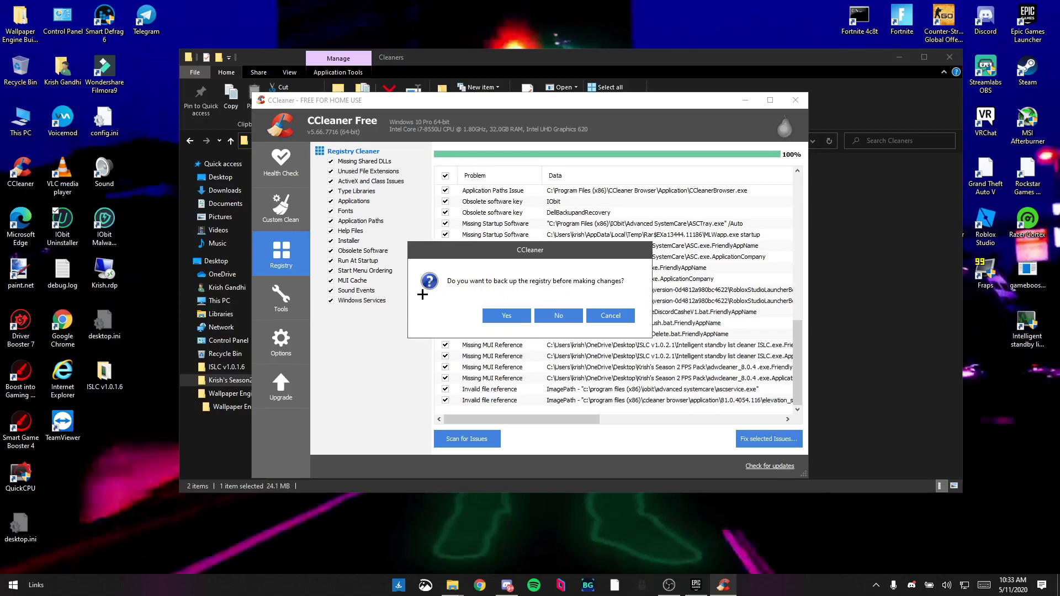
{"action": "left_click", "coordinate": [557, 315]}
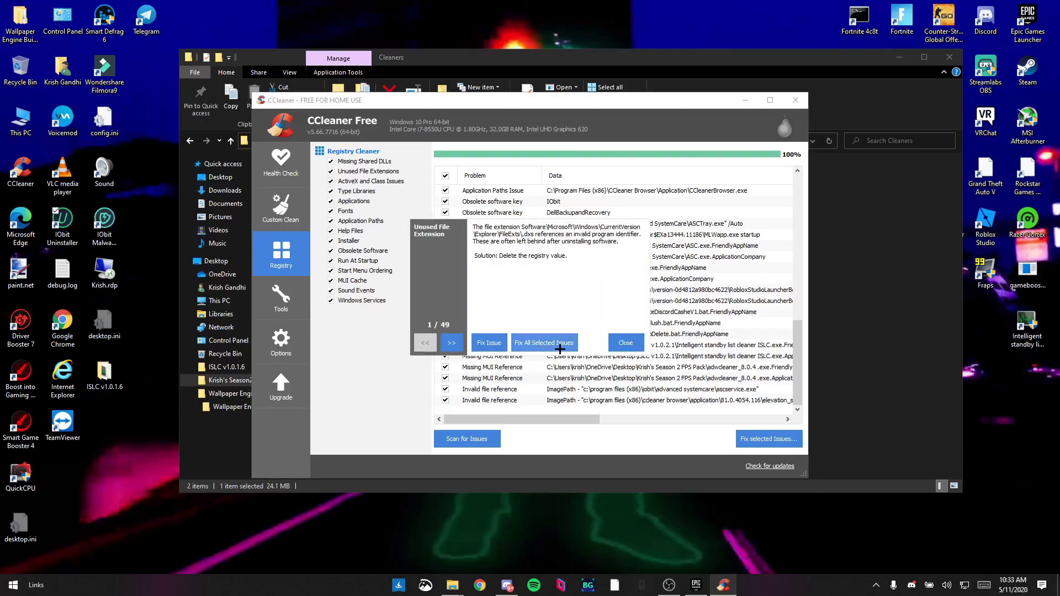
{"action": "left_click", "coordinate": [551, 343]}
{"action": "left_click", "coordinate": [627, 343]}
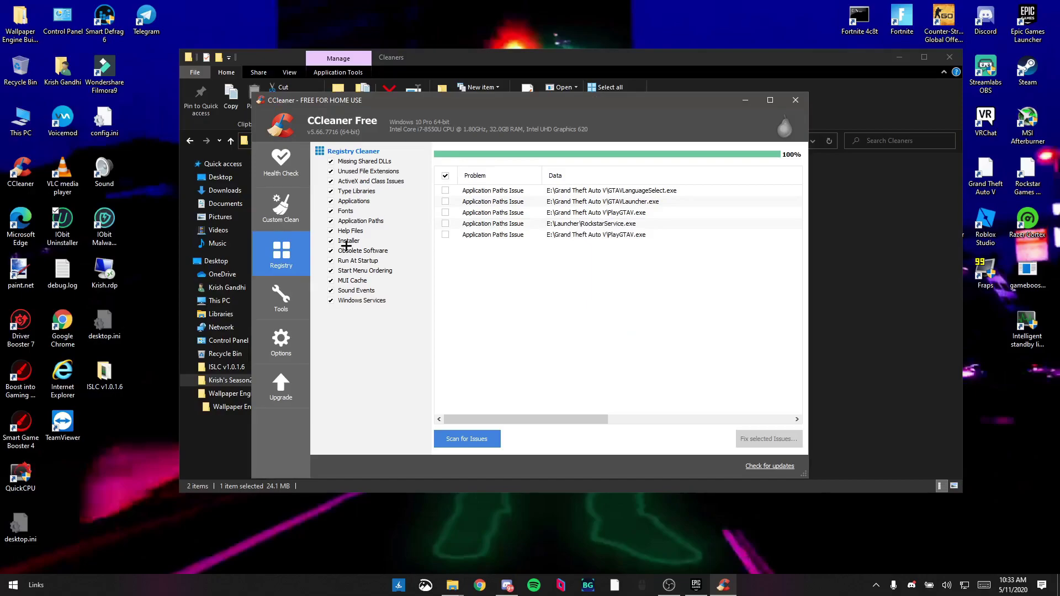
{"action": "left_click", "coordinate": [796, 100]}
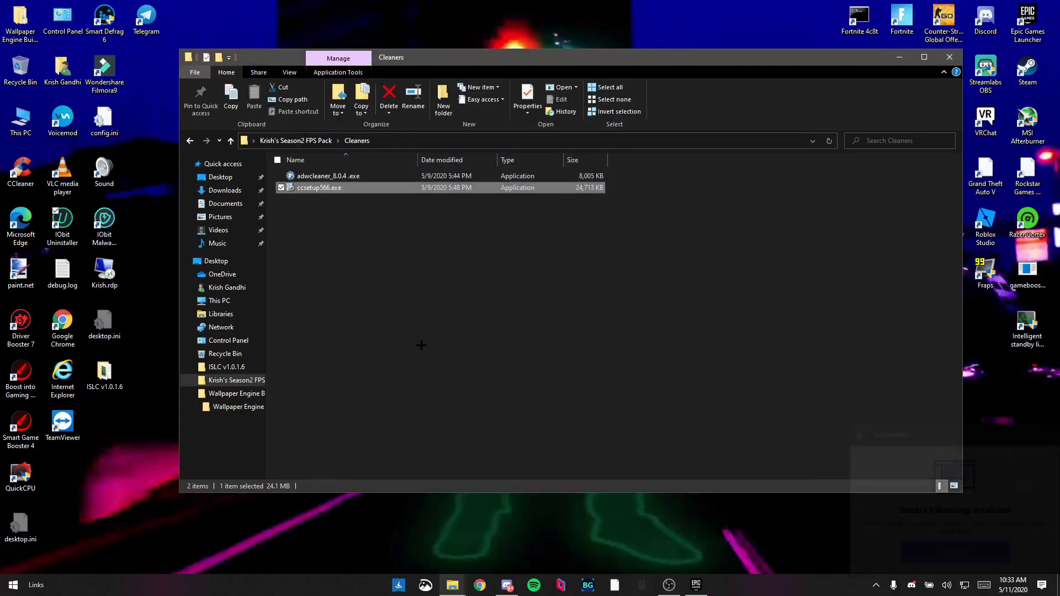
- Return to the main Season2 FPS Pack folder, dismiss the CCleaner notification and open Launch Options.txt
{"action": "left_click", "coordinate": [288, 141]}
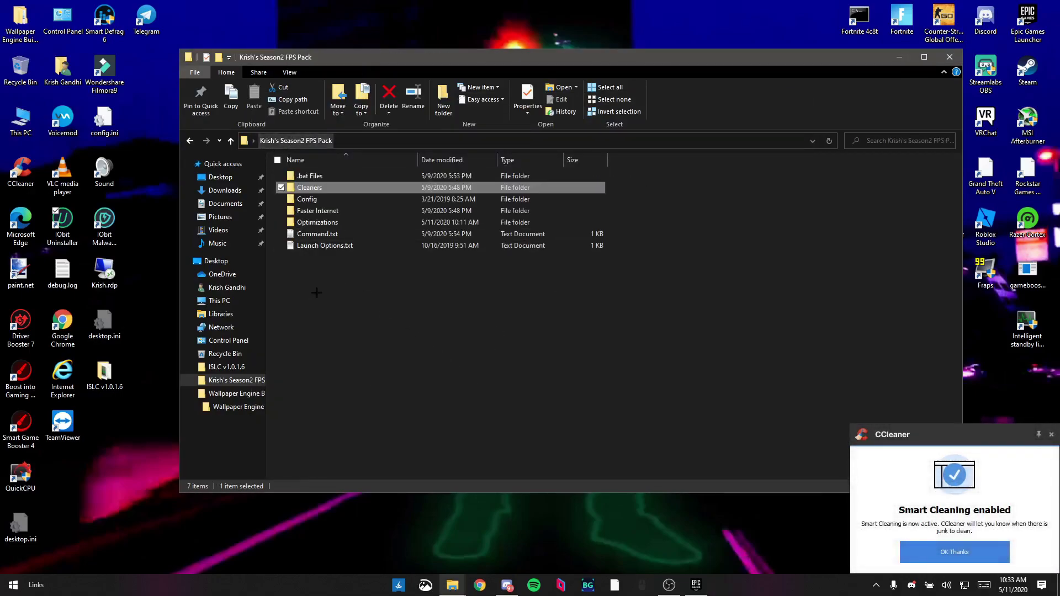
{"action": "left_click", "coordinate": [1051, 435]}
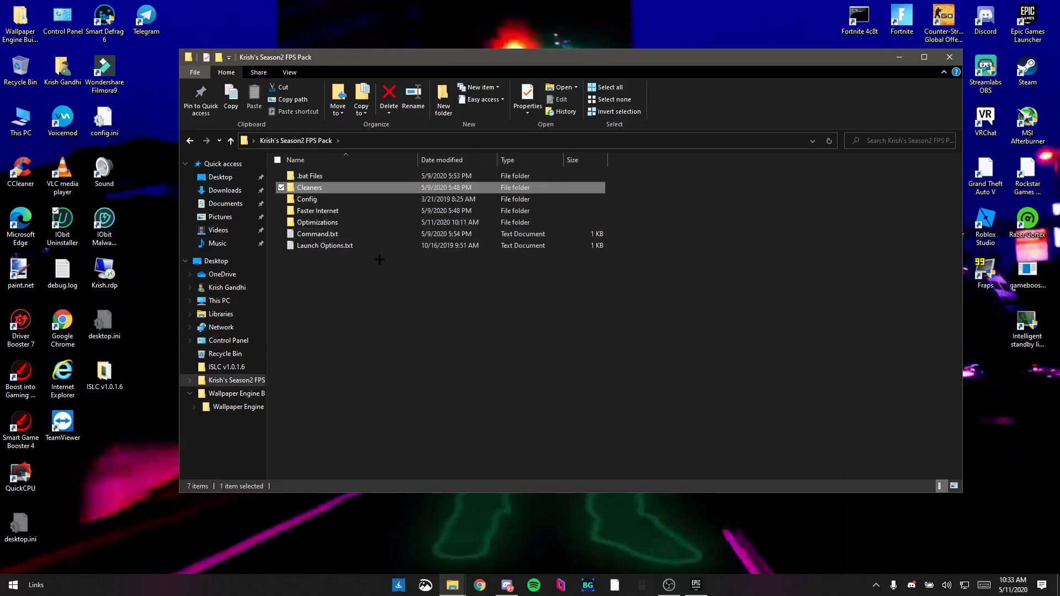
{"action": "double_click", "coordinate": [350, 245]}
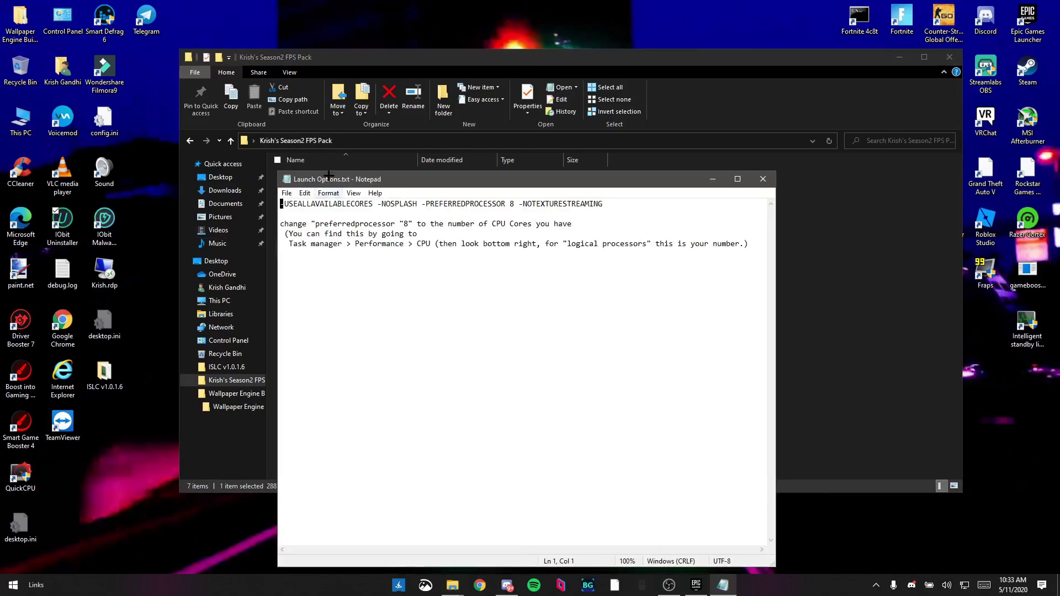
{"action": "left_click_drag", "start_coordinate": [616, 206], "coordinate": [646, 205]}
{"action": "left_click_drag", "start_coordinate": [513, 205], "coordinate": [509, 205]}
{"action": "left_click", "coordinate": [621, 206]}
{"action": "left_click", "coordinate": [517, 215]}
- Check the CPU's logical processor count in Task Manager against the PREFERREDPROCESSOR value in Launch Options.txt, and close Task Manager
{"action": "right_click", "coordinate": [779, 586]}
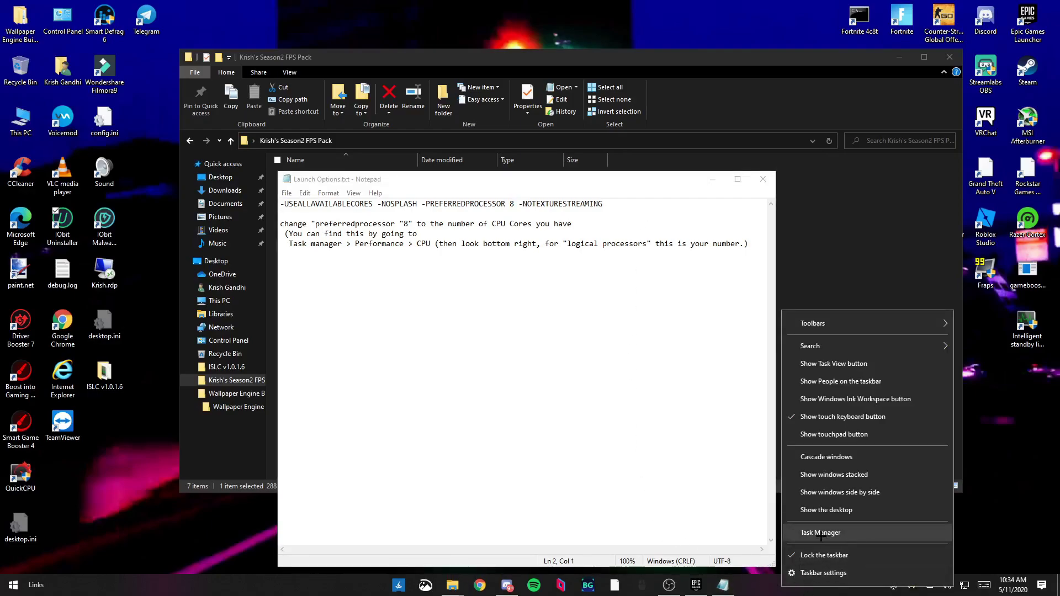
{"action": "left_click", "coordinate": [821, 533]}
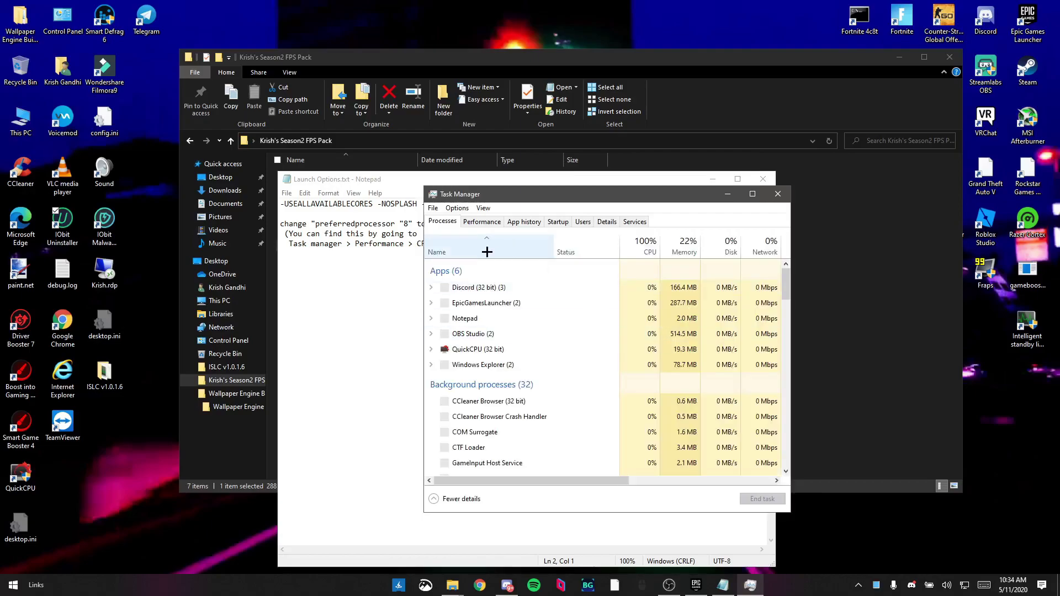
{"action": "left_click", "coordinate": [471, 221]}
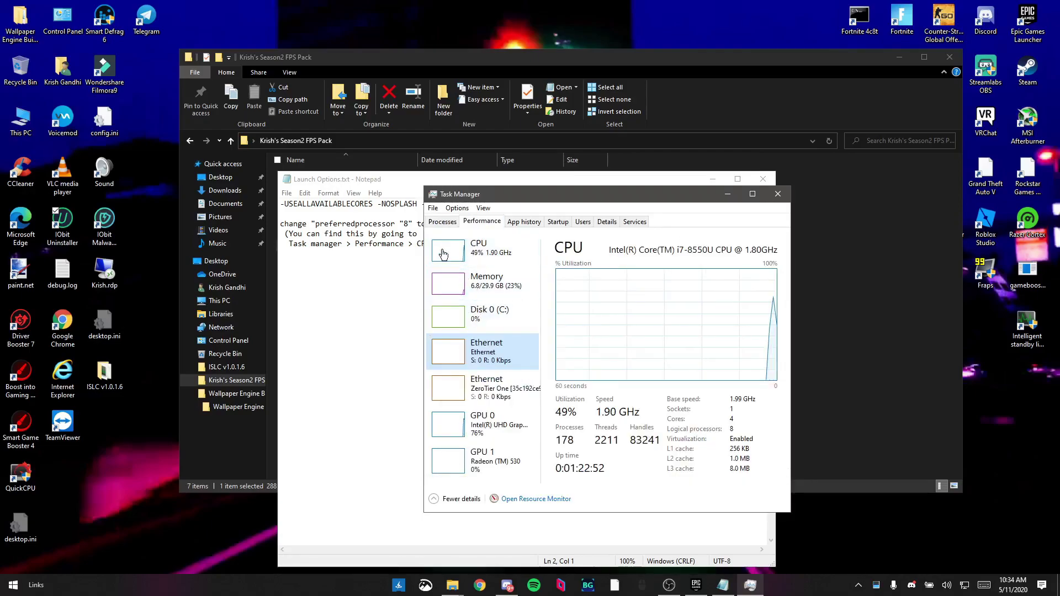
{"action": "left_click", "coordinate": [481, 259]}
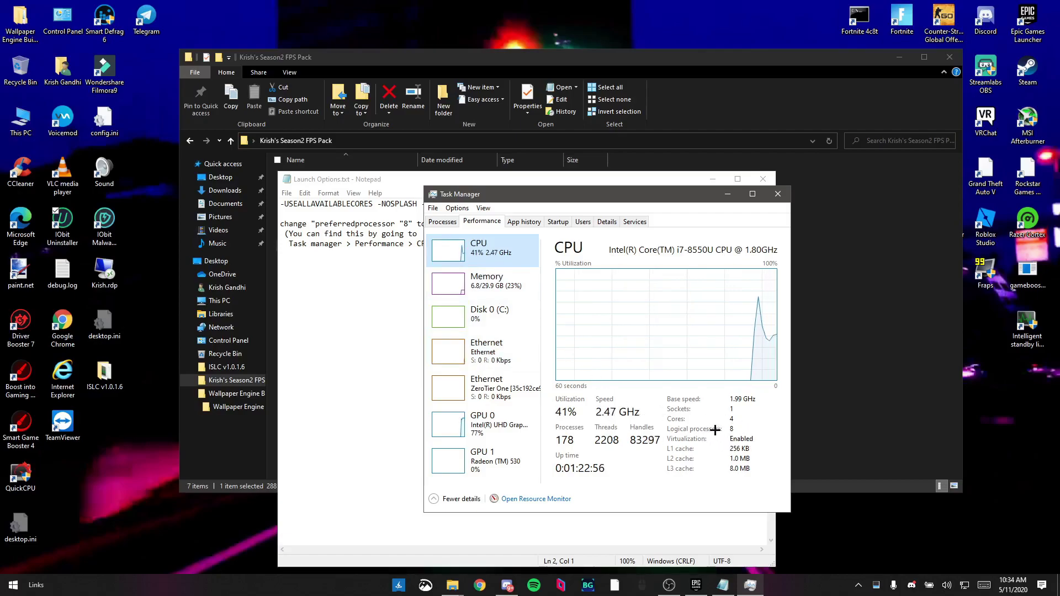
{"action": "left_click_drag", "start_coordinate": [710, 433], "coordinate": [845, 452]}
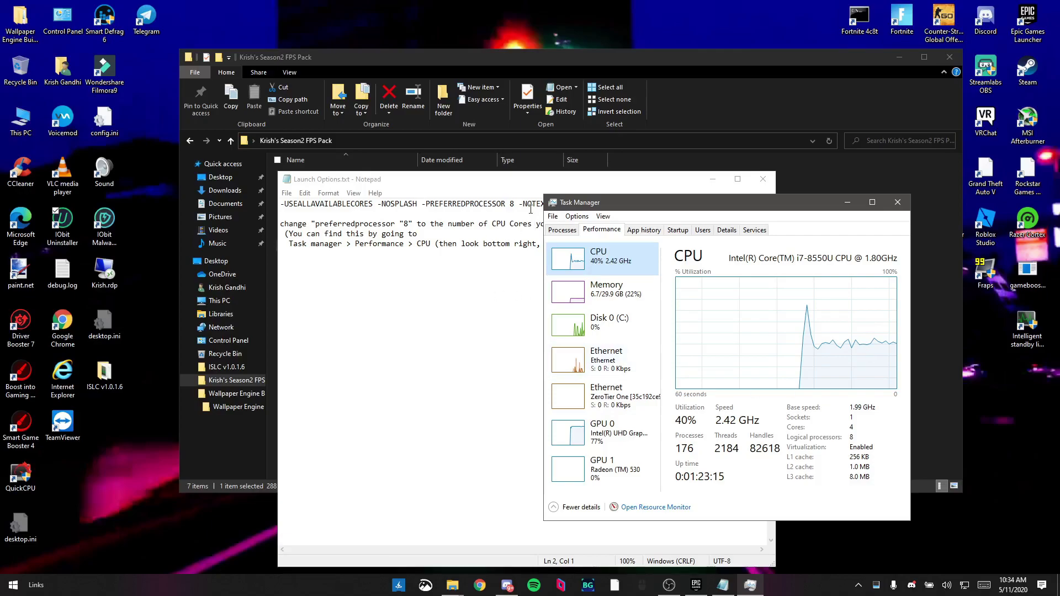
{"action": "left_click", "coordinate": [531, 211]}
{"action": "left_click_drag", "start_coordinate": [605, 204], "coordinate": [509, 209]}
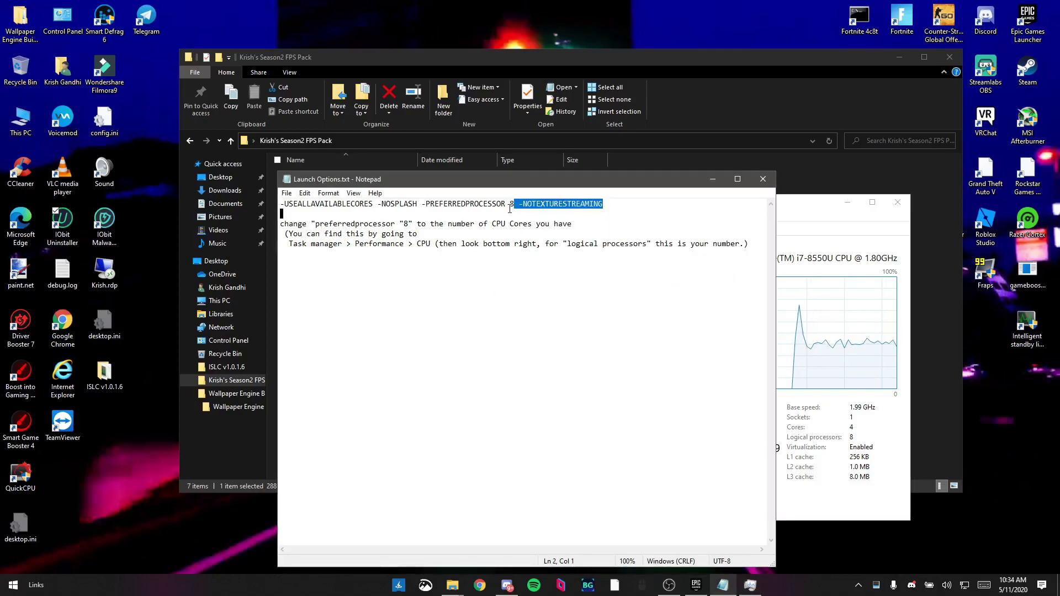
{"action": "left_click", "coordinate": [510, 209]}
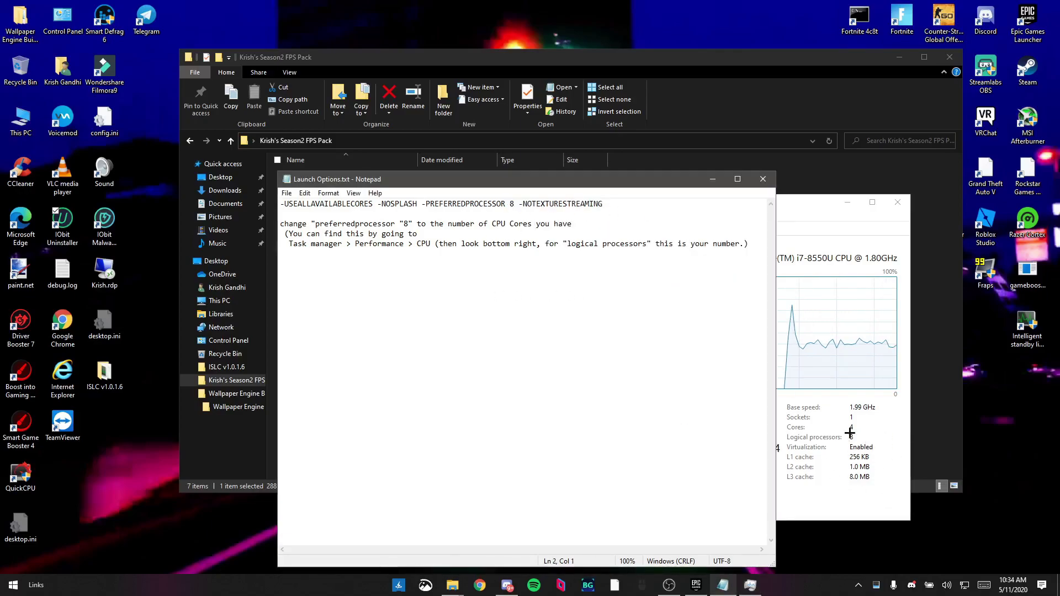
{"action": "left_click", "coordinate": [897, 202]}
- Copy the line "-USEALLAVAILABLECORES -NOSPLASH -PREFERREDPROCESSOR 8 -NOTEXTURESTREAMING" from Launch Options.txt and close the file
{"action": "left_click_drag", "start_coordinate": [644, 205], "coordinate": [280, 206]}
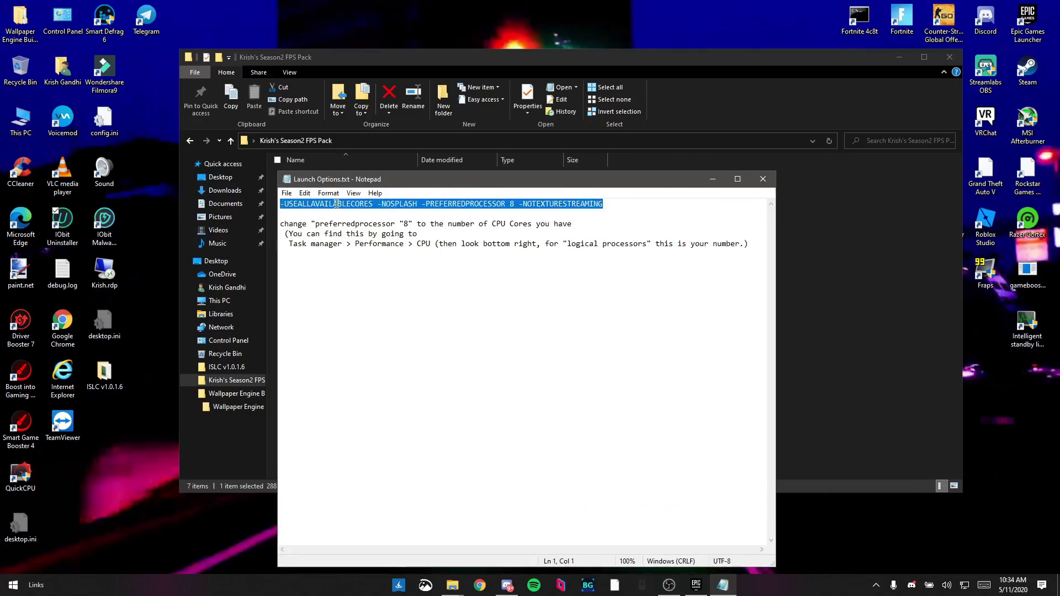
{"action": "right_click", "coordinate": [336, 205]}
{"action": "left_click", "coordinate": [230, 237]}
{"action": "left_click", "coordinate": [763, 179]}
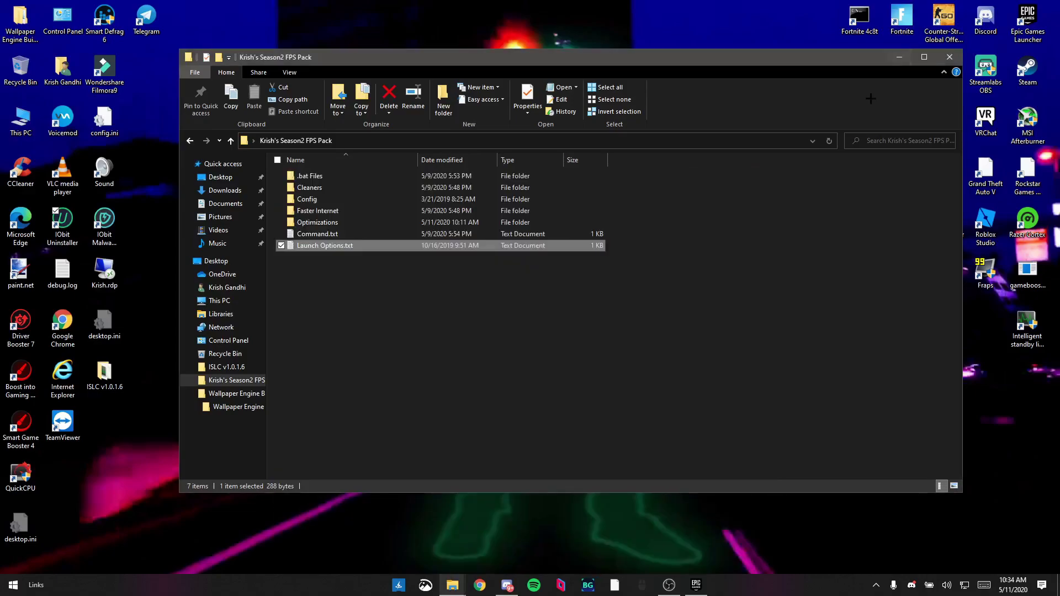
- In the Epic Games Launcher settings, enable Additional Command Line Arguments for Fortnite and paste the copied launch options
{"action": "left_click", "coordinate": [696, 584]}
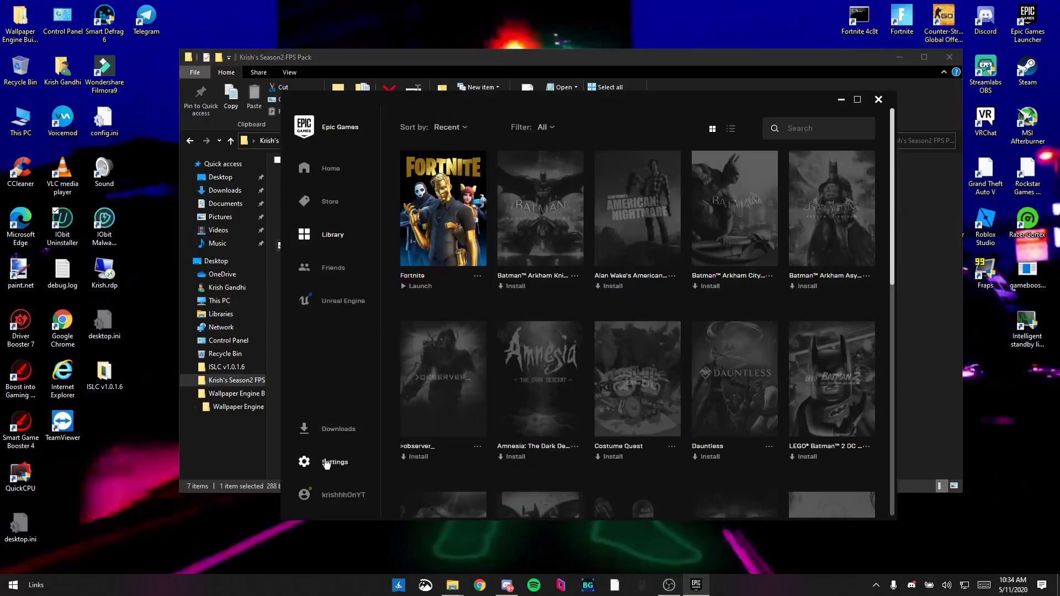
{"action": "left_click", "coordinate": [326, 463]}
{"action": "scroll", "coordinate": [326, 463], "scroll_direction": "down", "scroll_amount": 10}
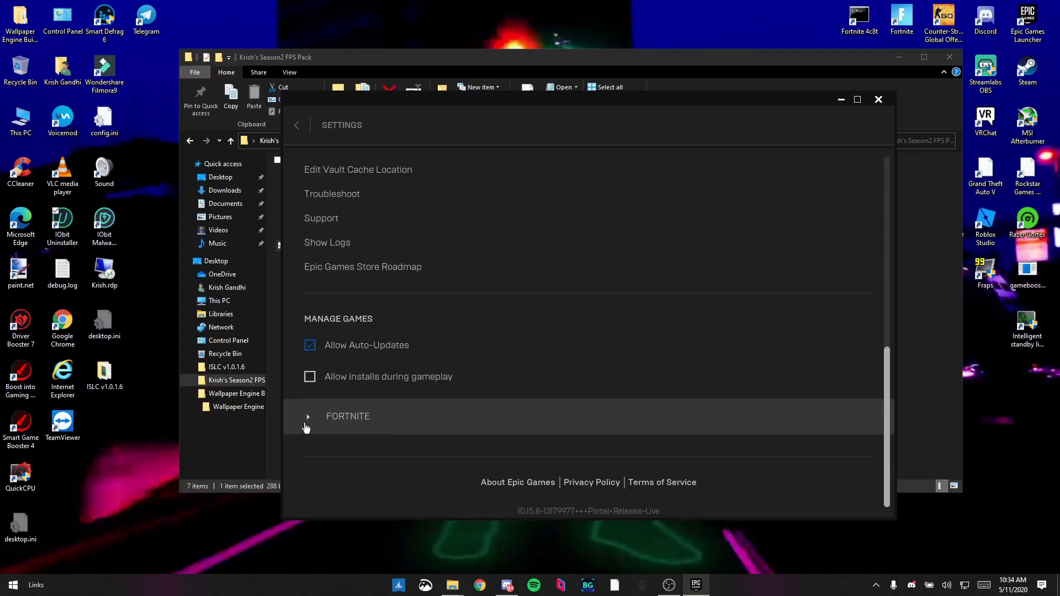
{"action": "left_click", "coordinate": [337, 424]}
{"action": "scroll", "coordinate": [373, 443], "scroll_direction": "down", "scroll_amount": 2}
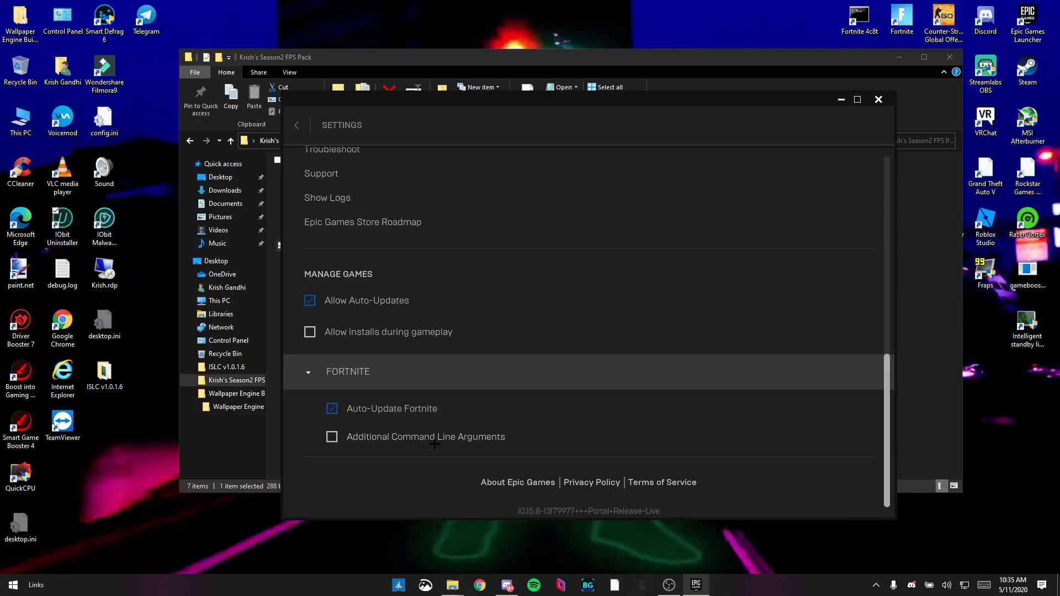
{"action": "left_click", "coordinate": [332, 436]}
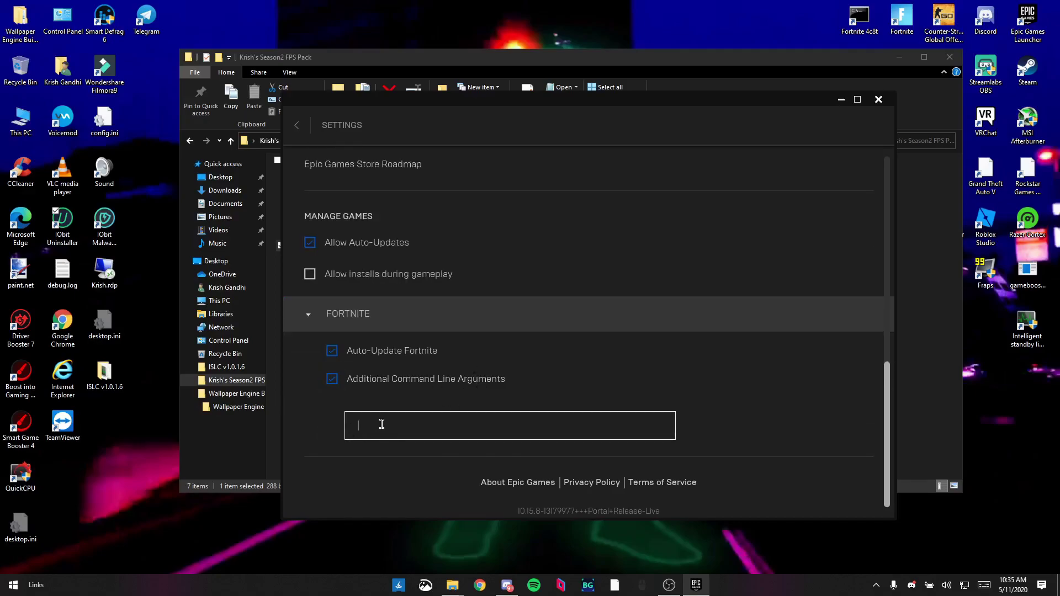
{"action": "key", "text": "ctrl+v"}
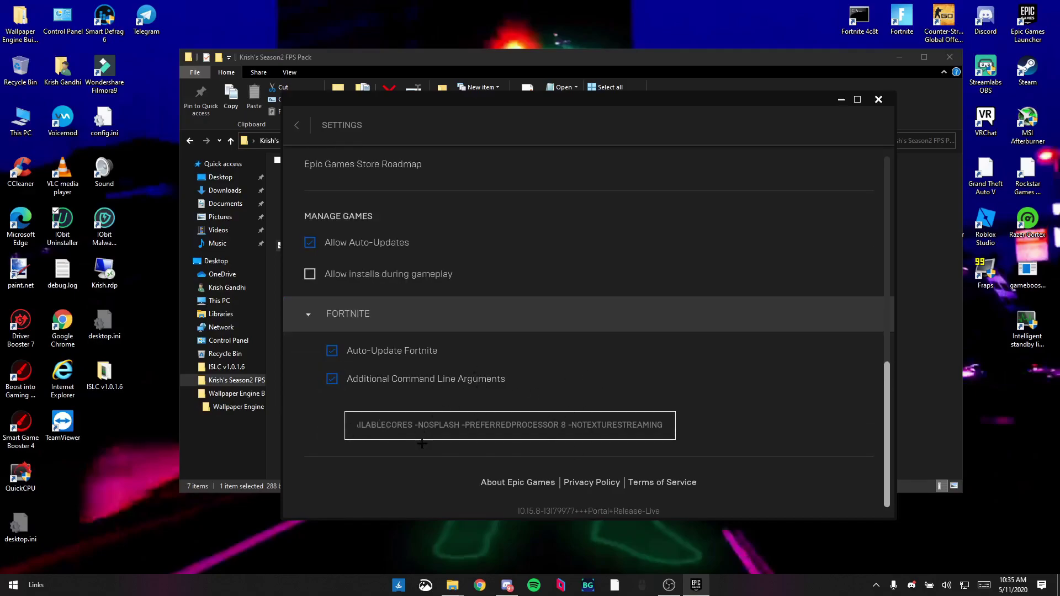
{"action": "left_click_drag", "start_coordinate": [663, 424], "coordinate": [303, 415]}
- Leave the Epic Games Launcher settings and minimize both the launcher and the Season2 FPS Pack folder window
{"action": "scroll", "coordinate": [306, 386], "scroll_direction": "up", "scroll_amount": 3}
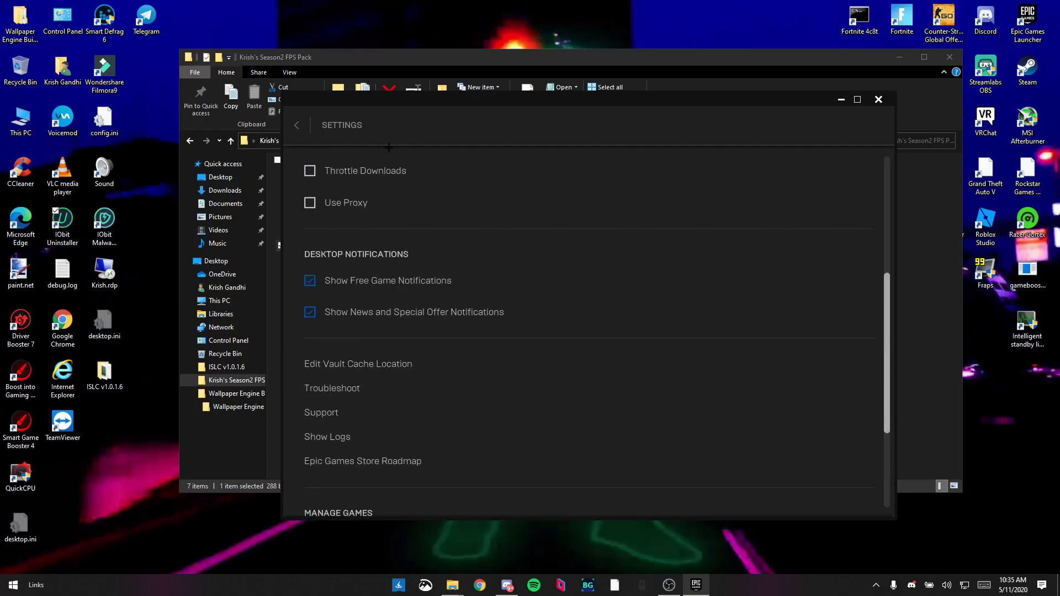
{"action": "left_click", "coordinate": [297, 124]}
{"action": "left_click", "coordinate": [840, 99]}
{"action": "left_click_drag", "start_coordinate": [353, 307], "coordinate": [321, 175]}
{"action": "left_click", "coordinate": [324, 263]}
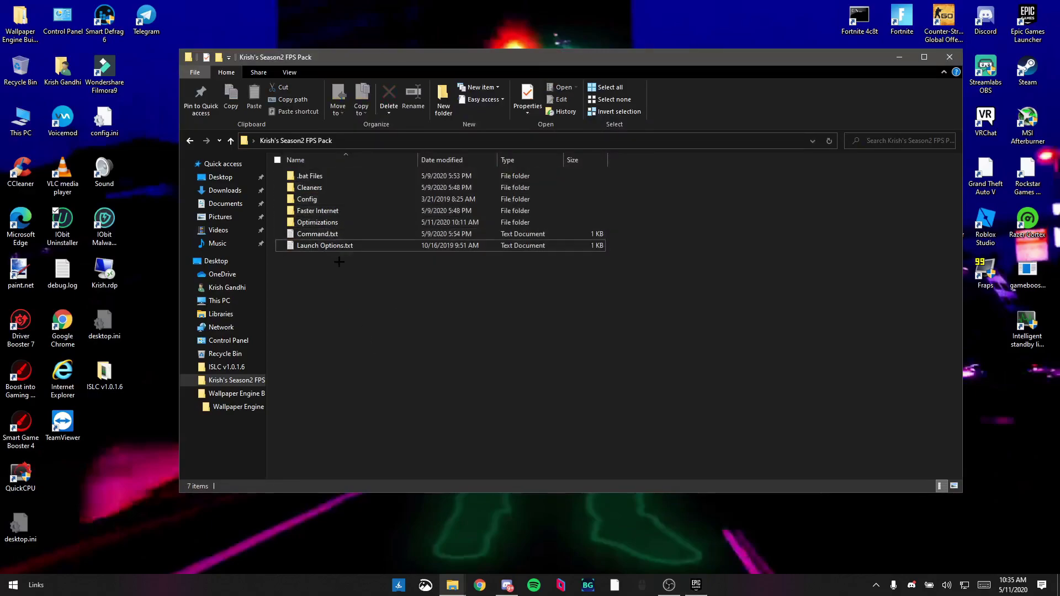
{"action": "left_click", "coordinate": [900, 56]}
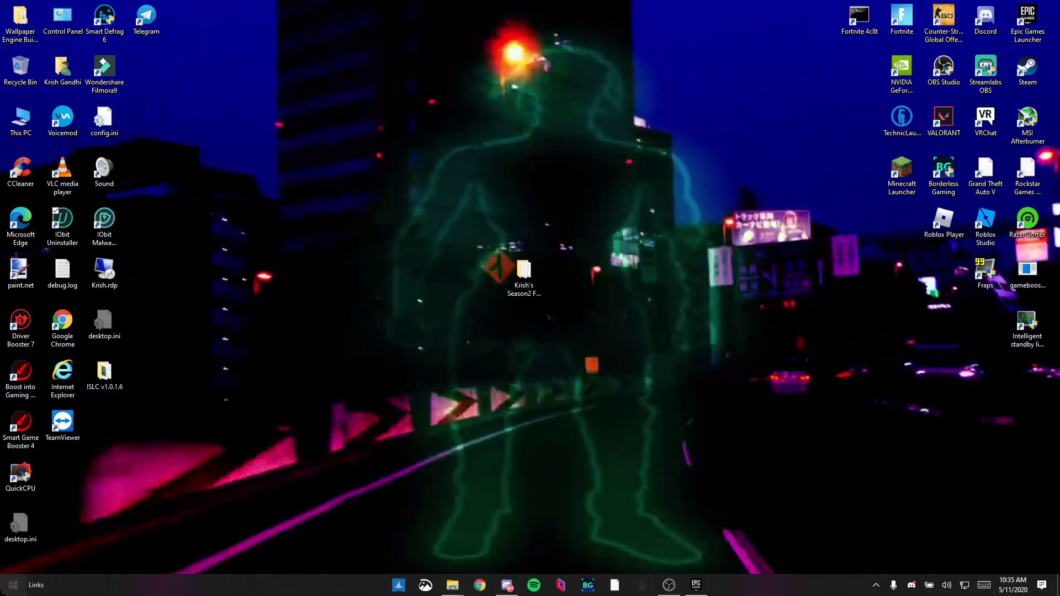
- Open Performance Options from This PC's advanced system properties and apply custom visual effects with only thumbnails and smooth screen font edges enabled
{"action": "key", "text": "super"}
{"action": "type", "text": "this pc"}
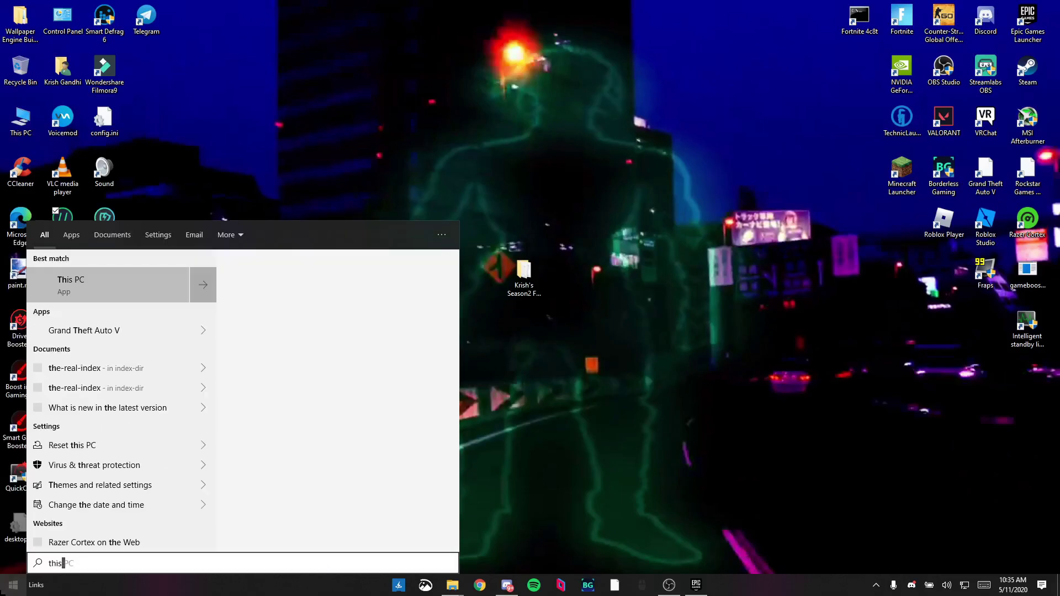
{"action": "right_click", "coordinate": [95, 285]}
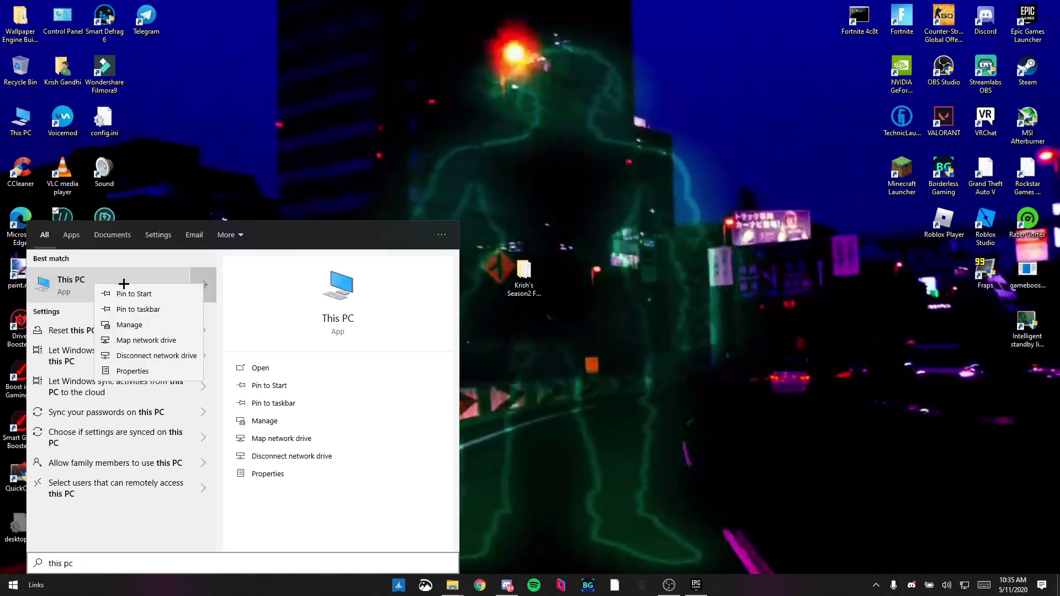
{"action": "left_click", "coordinate": [127, 372]}
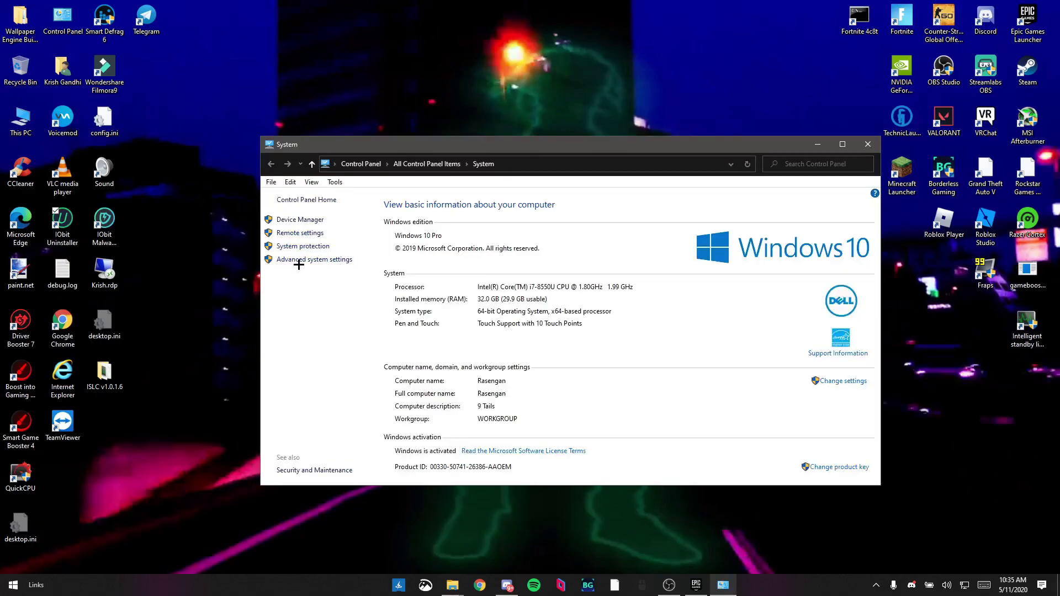
{"action": "left_click_drag", "start_coordinate": [217, 141], "coordinate": [497, 189]}
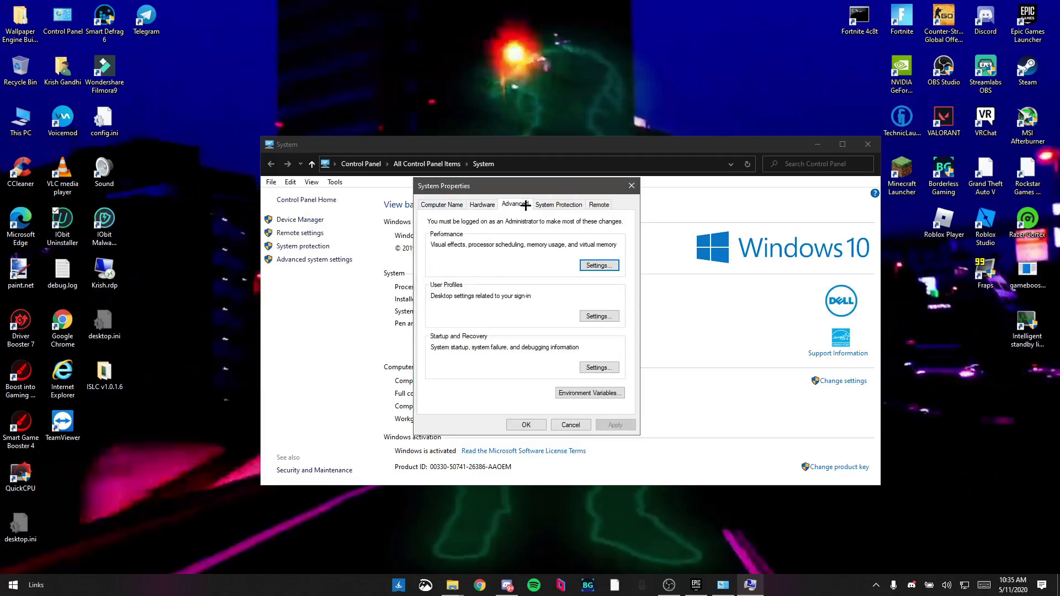
{"action": "left_click", "coordinate": [601, 266]}
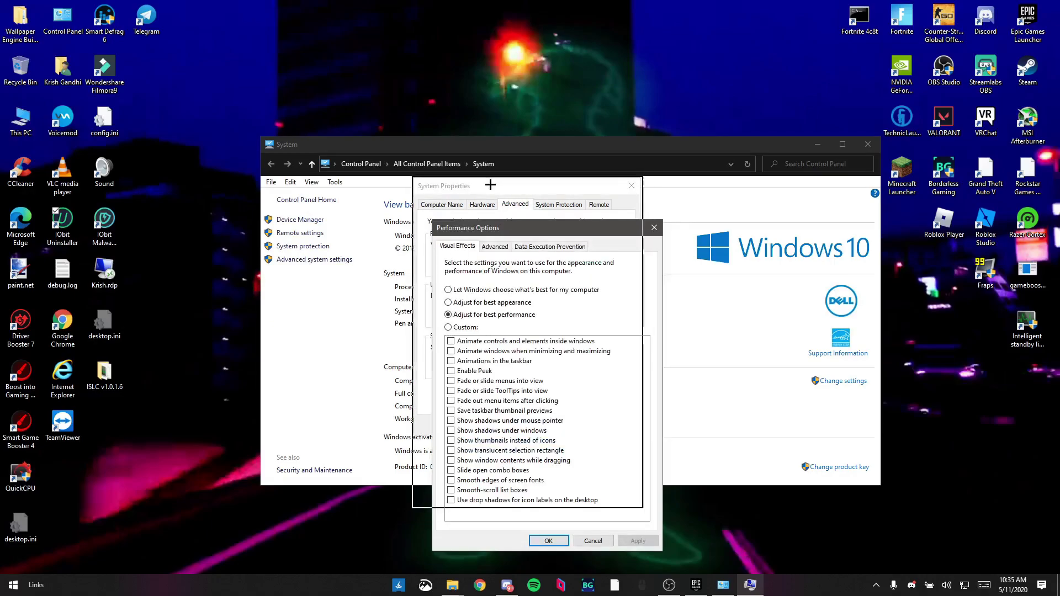
{"action": "left_click_drag", "start_coordinate": [490, 186], "coordinate": [490, 186]}
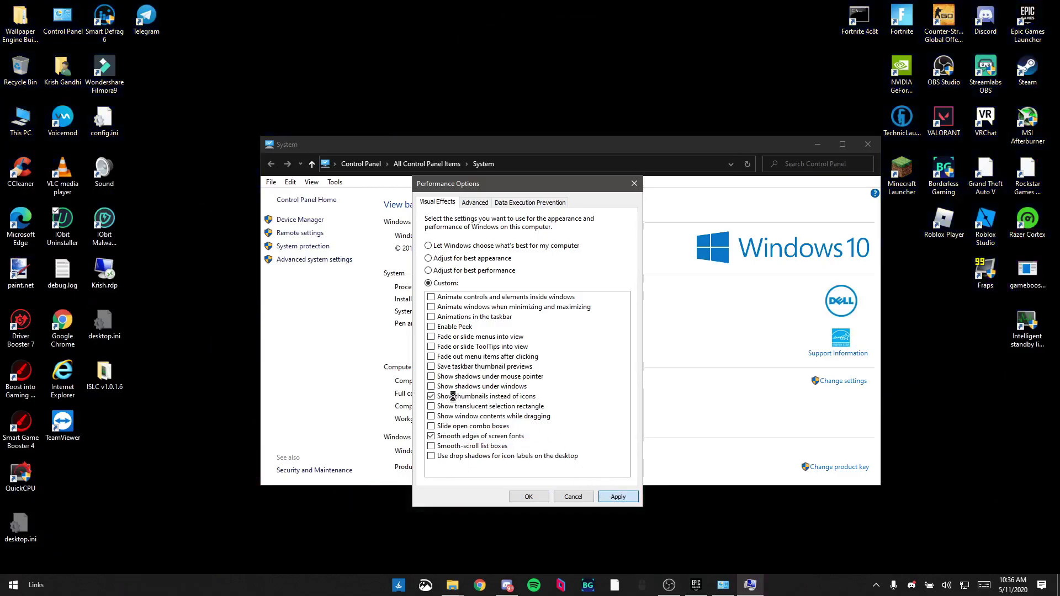
- Open the virtual memory settings, turn off automatic paging file management and set drive C:'s custom initial size to 4724 MB
{"action": "left_click", "coordinate": [474, 202]}
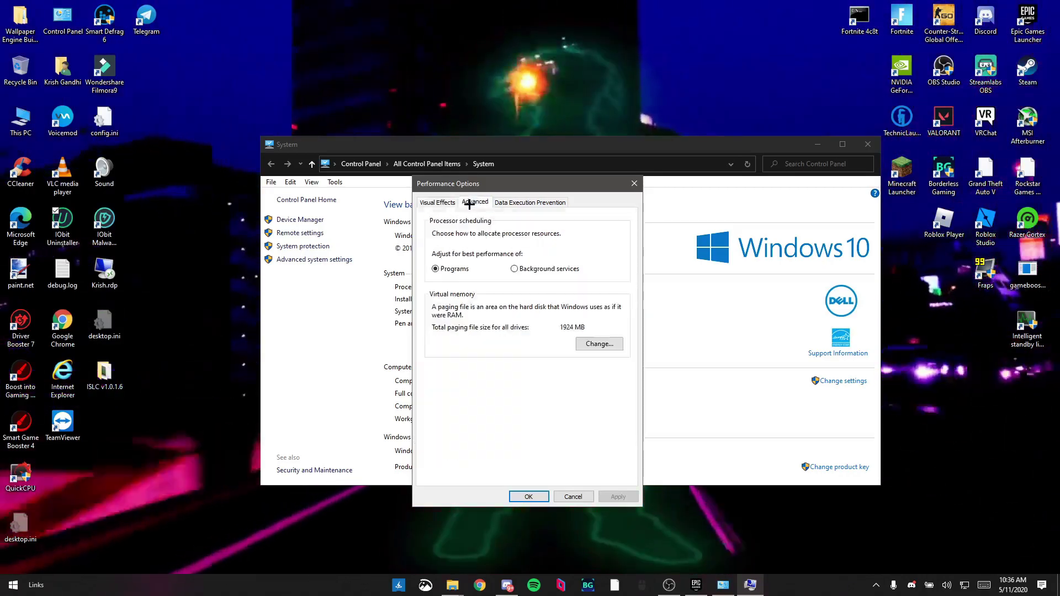
{"action": "left_click", "coordinate": [593, 344]}
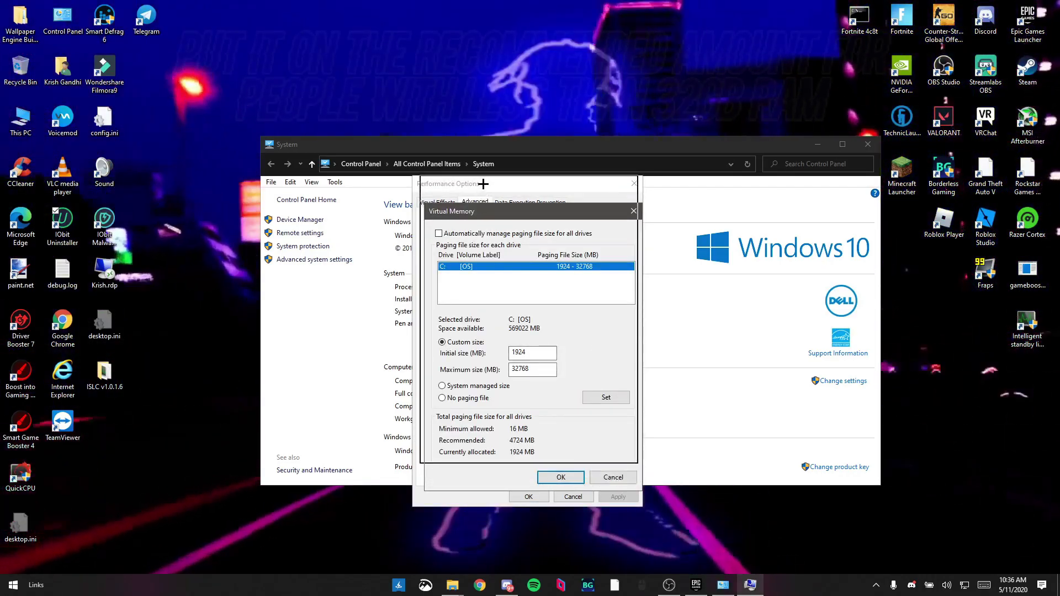
{"action": "left_click", "coordinate": [429, 207]}
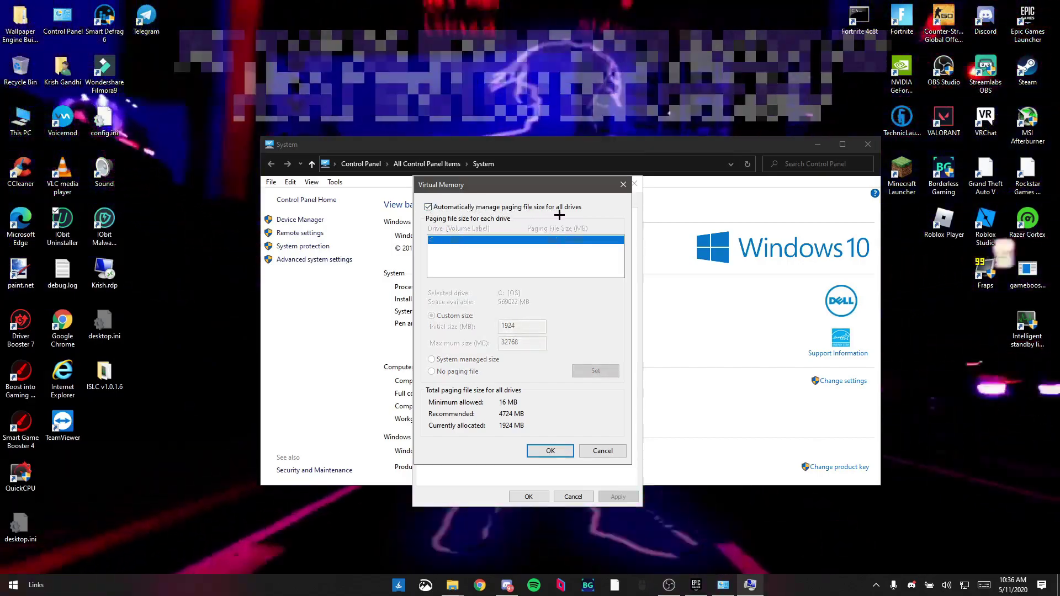
{"action": "left_click", "coordinate": [429, 207]}
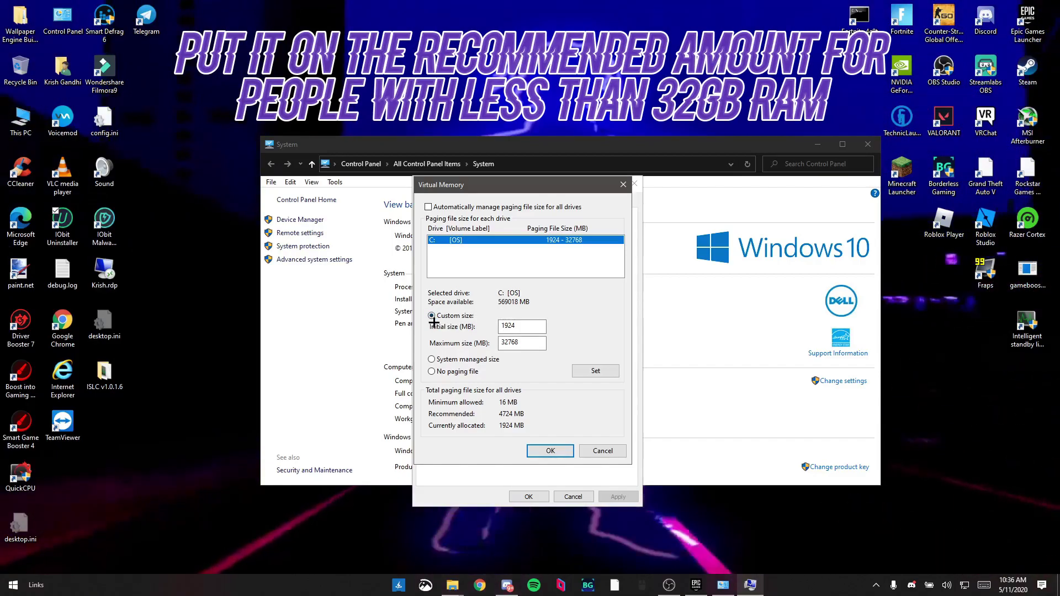
{"action": "left_click_drag", "start_coordinate": [523, 326], "coordinate": [500, 335]}
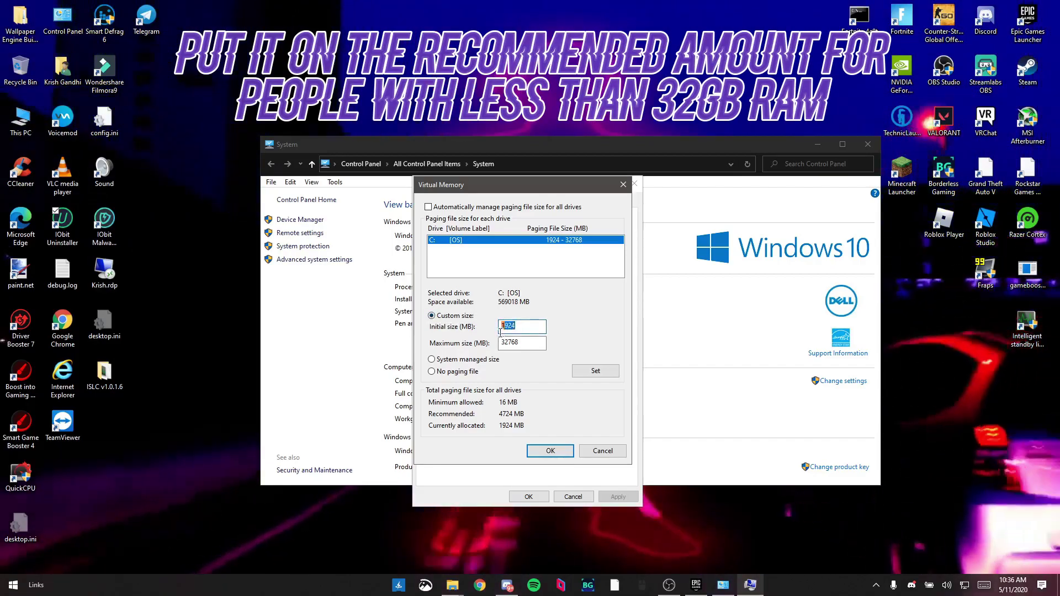
{"action": "left_click", "coordinate": [534, 326]}
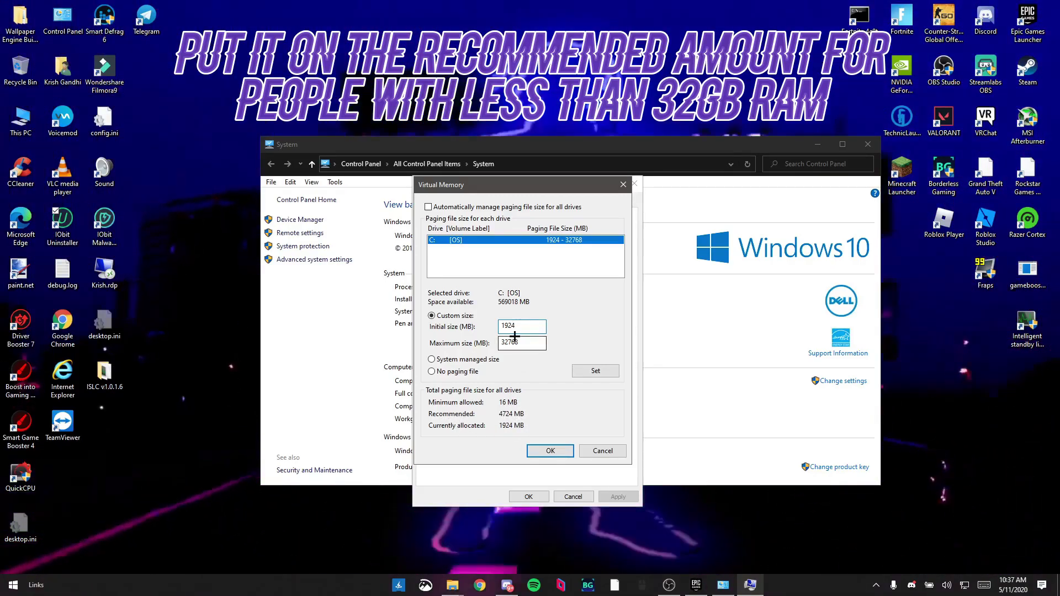
{"action": "left_click_drag", "start_coordinate": [519, 326], "coordinate": [494, 327]}
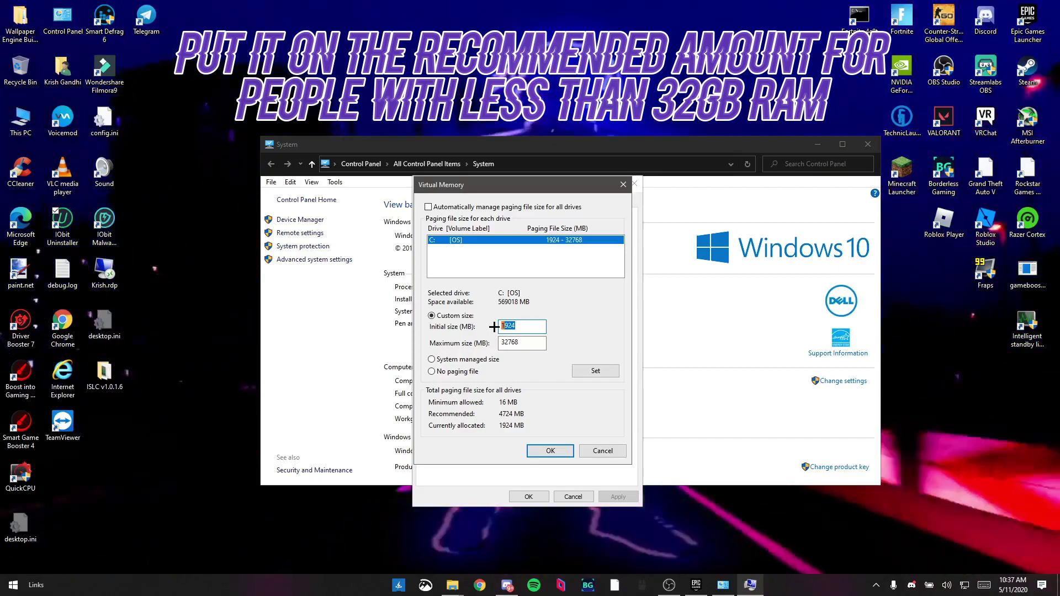
{"action": "type", "text": "4724"}
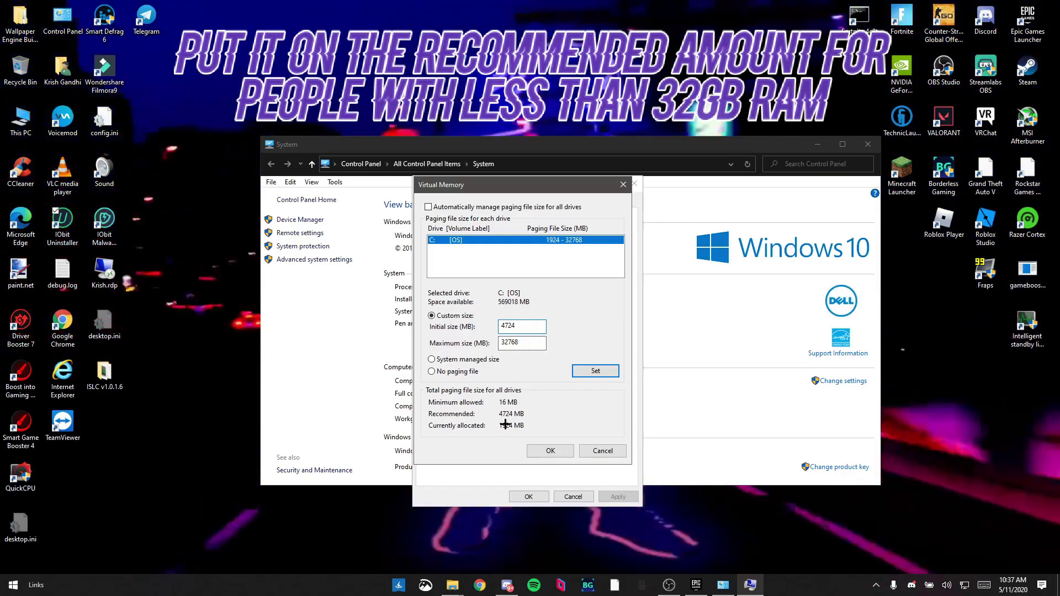
- Apply the custom paging file size to drive C: and close the Virtual Memory, Performance Options, System Properties and System windows
{"action": "left_click", "coordinate": [527, 344]}
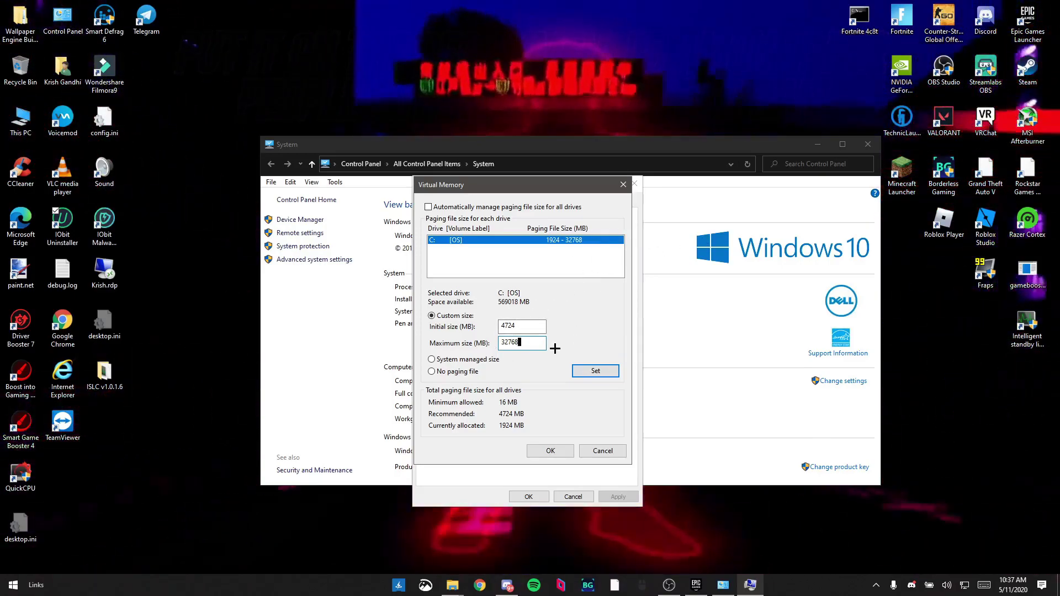
{"action": "left_click", "coordinate": [595, 370]}
{"action": "left_click", "coordinate": [548, 452]}
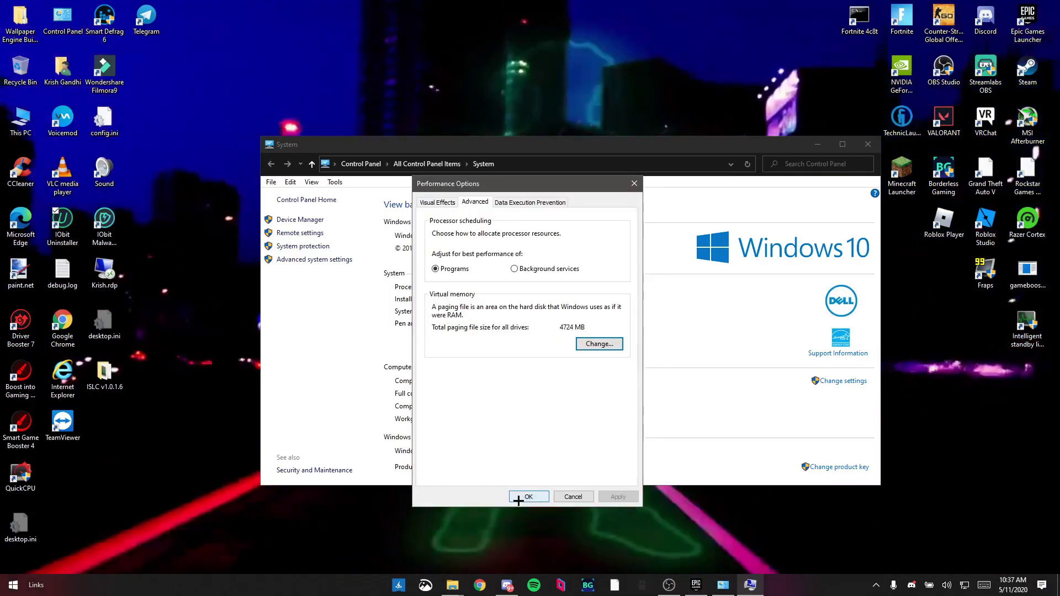
{"action": "left_click", "coordinate": [517, 497]}
{"action": "left_click", "coordinate": [526, 424]}
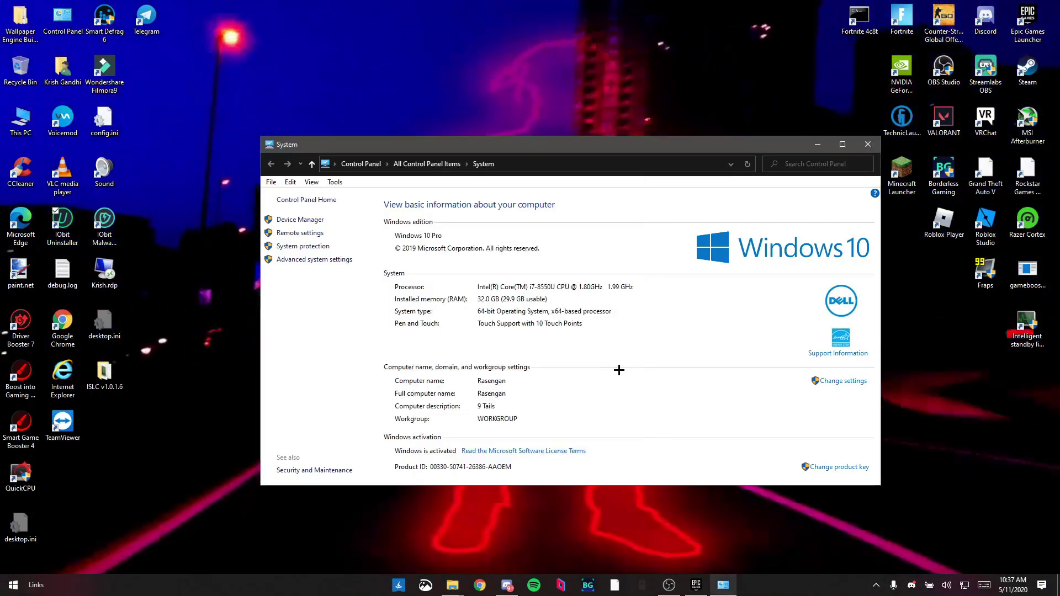
{"action": "left_click", "coordinate": [867, 144]}
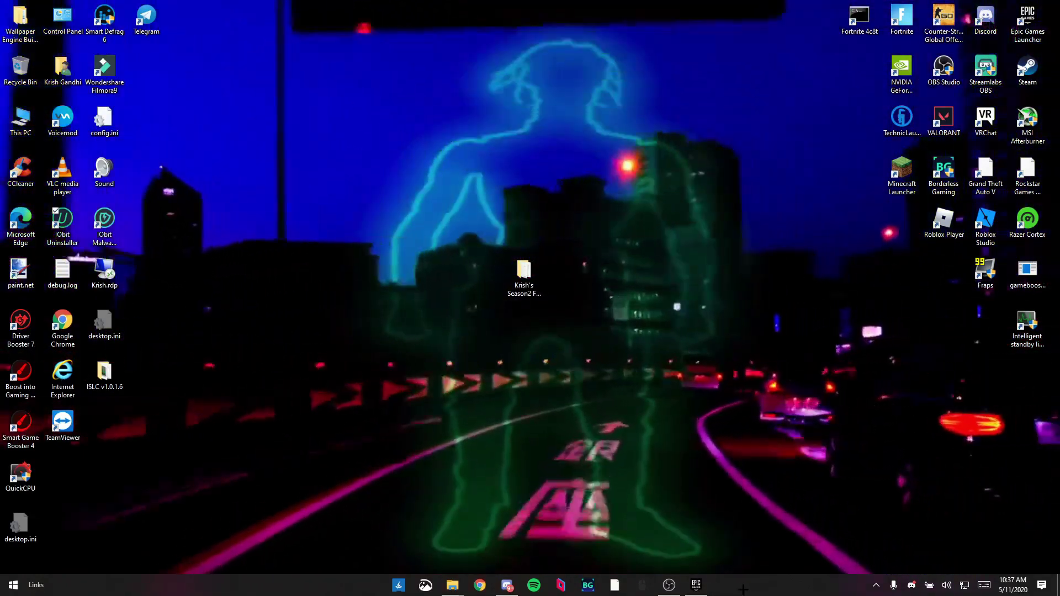
- Open Task Manager, examine which startup apps are enabled or disabled, and return to the list of running processes
{"action": "right_click", "coordinate": [744, 590]}
{"action": "left_click", "coordinate": [772, 534]}
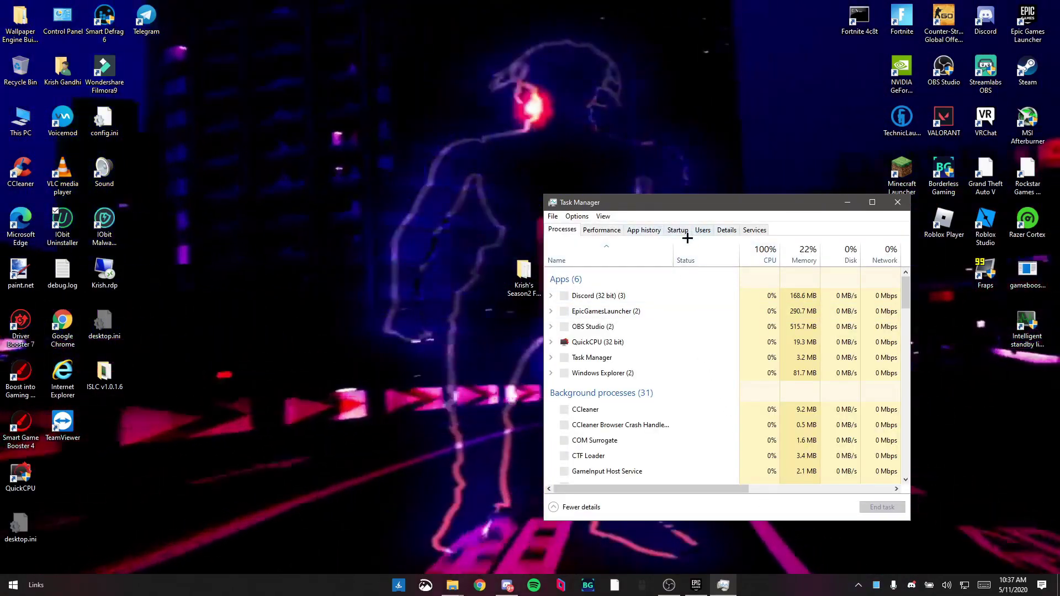
{"action": "left_click", "coordinate": [675, 230]}
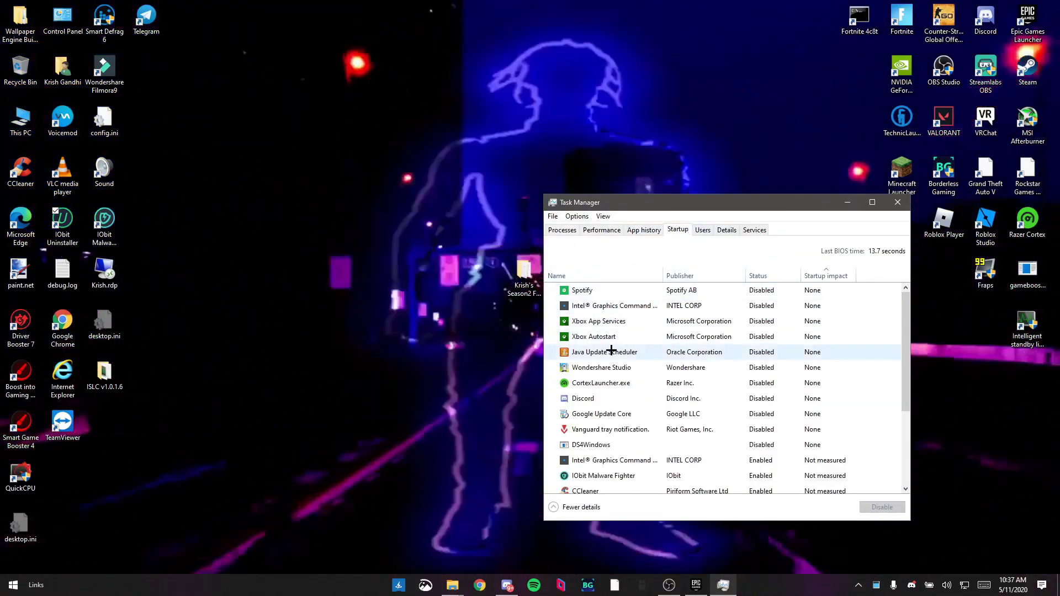
{"action": "scroll", "coordinate": [610, 345], "scroll_direction": "down", "scroll_amount": 3}
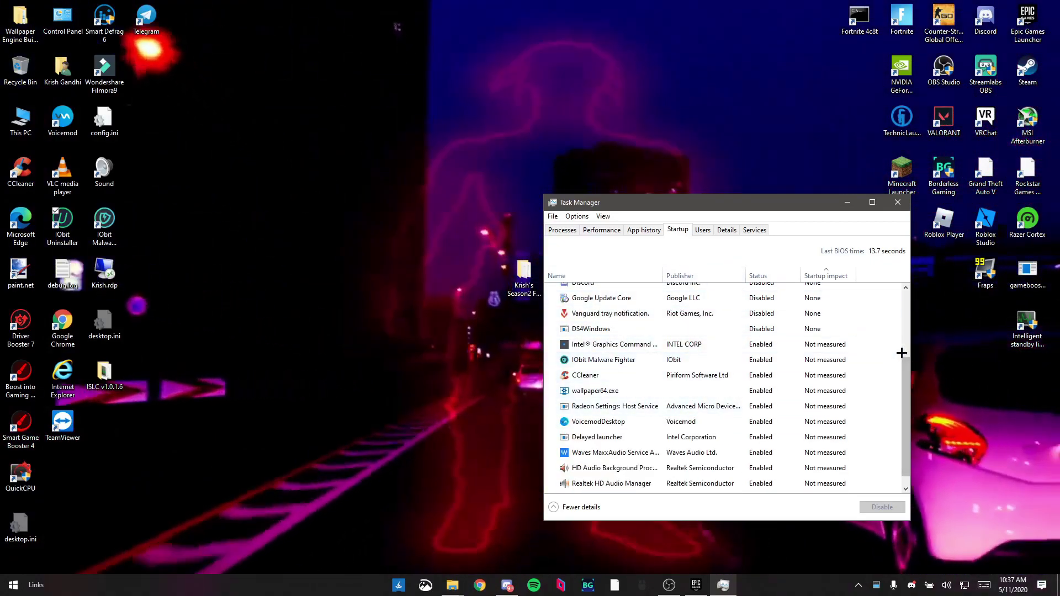
{"action": "scroll", "coordinate": [900, 342], "scroll_direction": "up", "scroll_amount": 2}
{"action": "scroll", "coordinate": [899, 331], "scroll_direction": "down", "scroll_amount": 2}
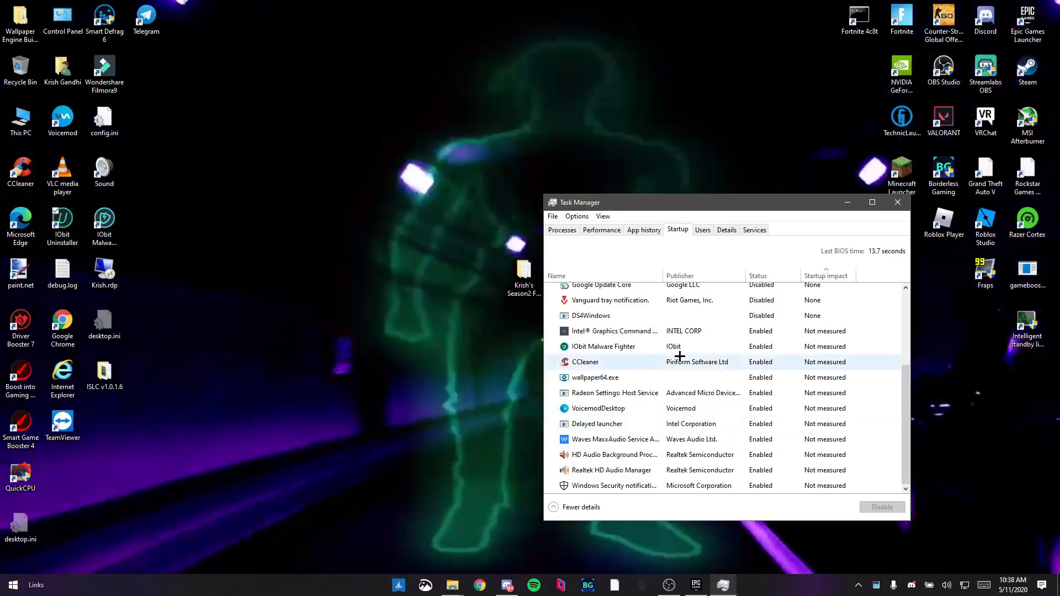
{"action": "scroll", "coordinate": [679, 356], "scroll_direction": "up", "scroll_amount": 3}
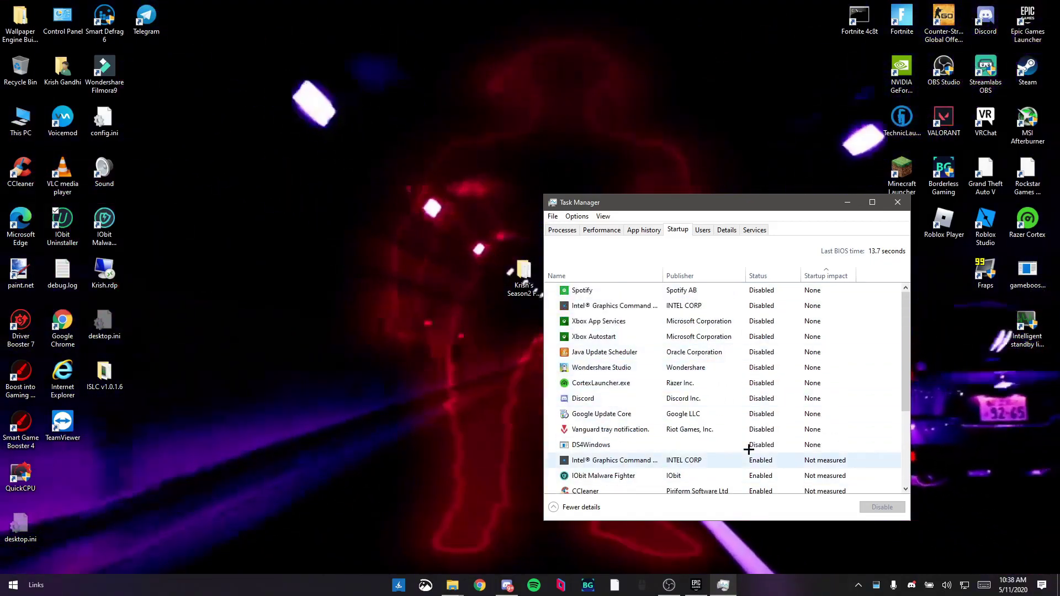
{"action": "scroll", "coordinate": [597, 330], "scroll_direction": "down", "scroll_amount": 3}
{"action": "scroll", "coordinate": [596, 330], "scroll_direction": "up", "scroll_amount": 3}
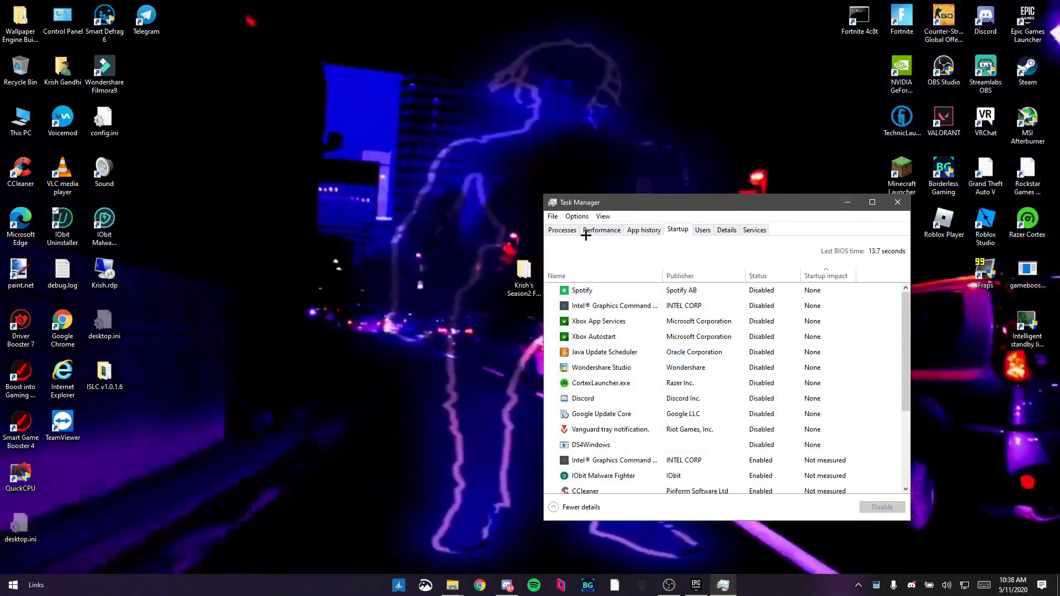
{"action": "left_click", "coordinate": [562, 230]}
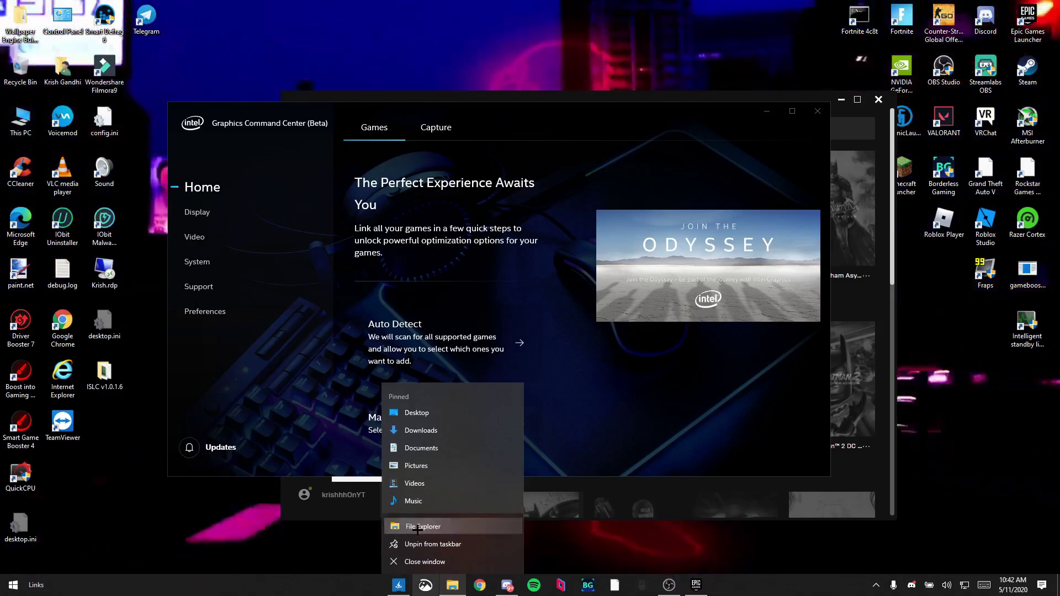
- Open a new File Explorer window and browse to C:\Program Files\Epic Games\Fortnite\FortniteGame\Binaries\Win64, down to the Fortnite executables
{"action": "left_click", "coordinate": [418, 527]}
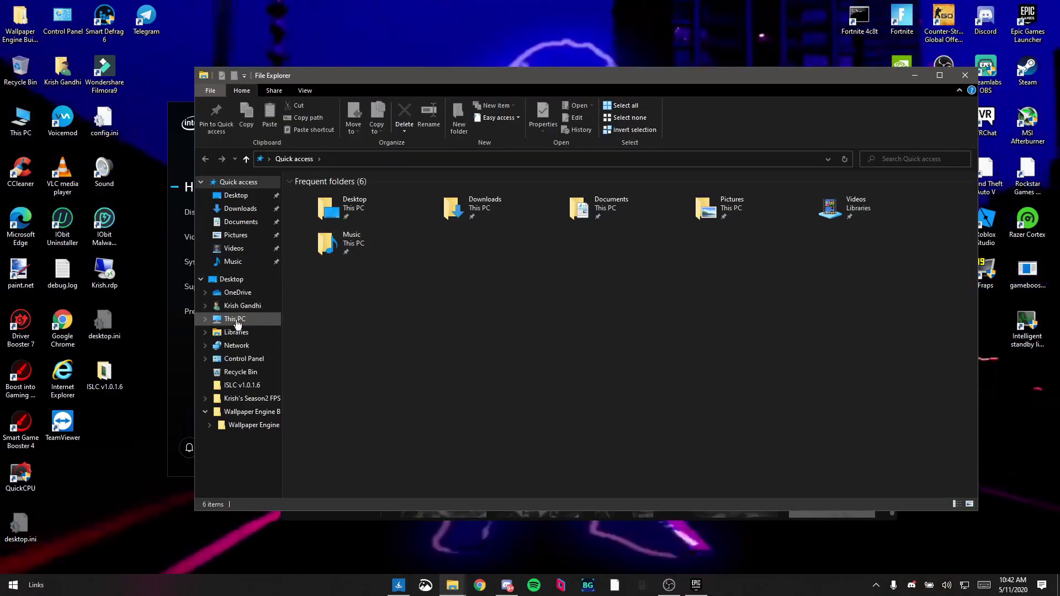
{"action": "left_click", "coordinate": [236, 320]}
{"action": "left_click", "coordinate": [367, 281]}
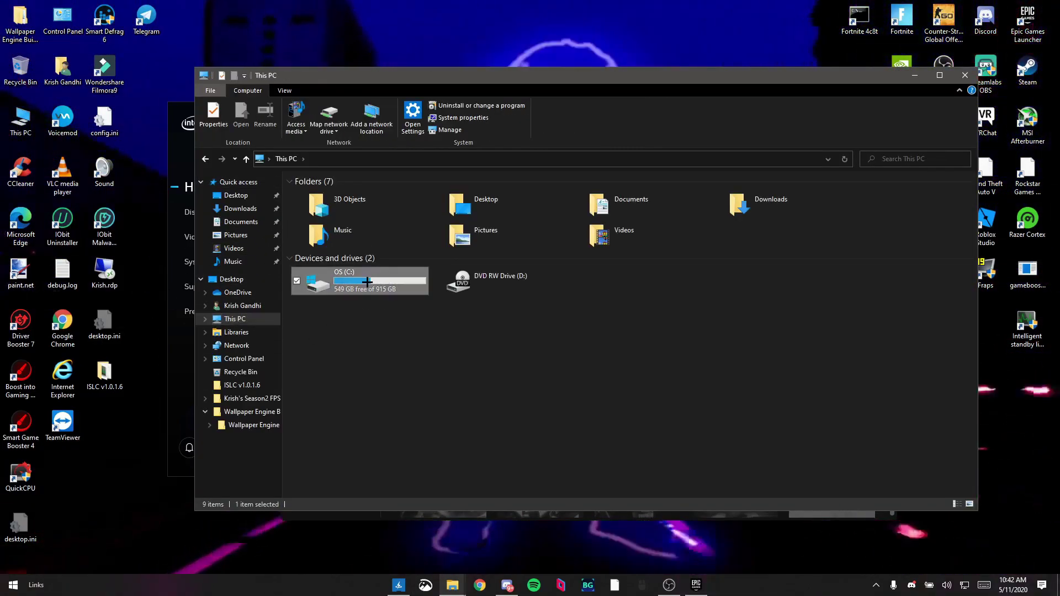
{"action": "double_click", "coordinate": [367, 281]}
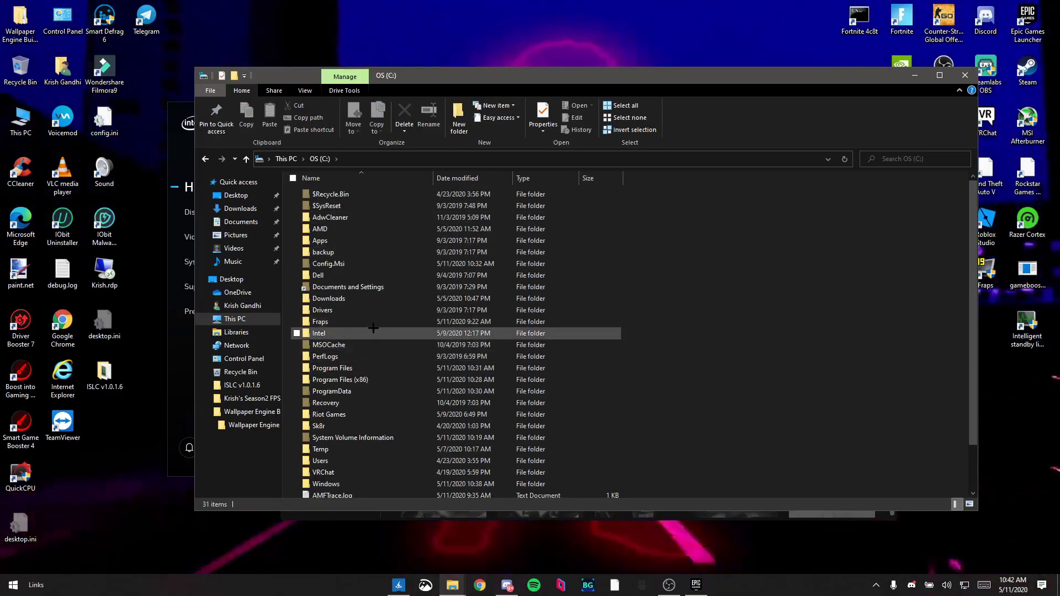
{"action": "double_click", "coordinate": [342, 368]}
{"action": "left_click", "coordinate": [327, 241]}
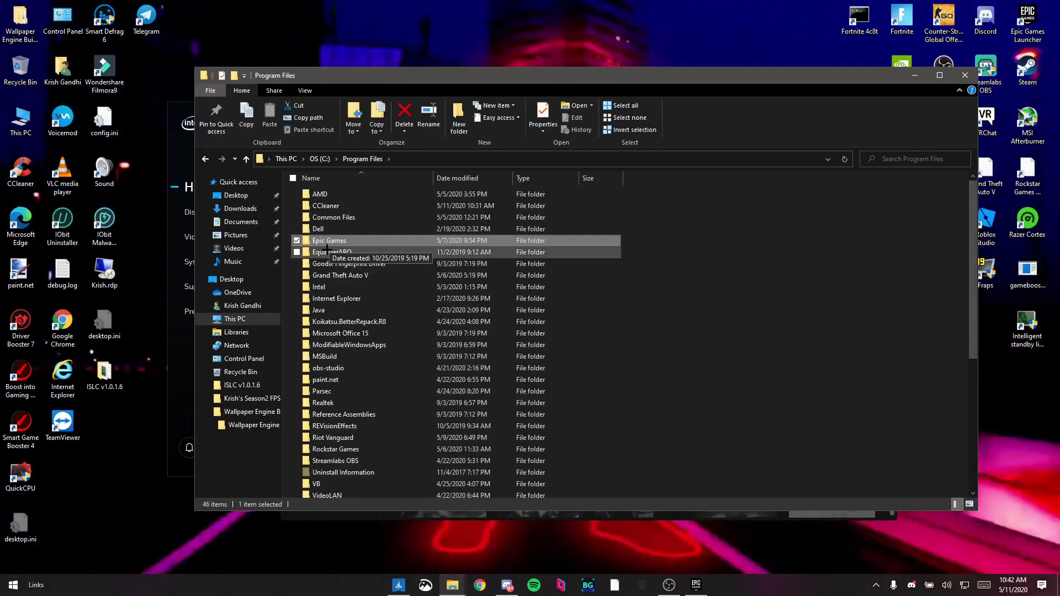
{"action": "double_click", "coordinate": [328, 241]}
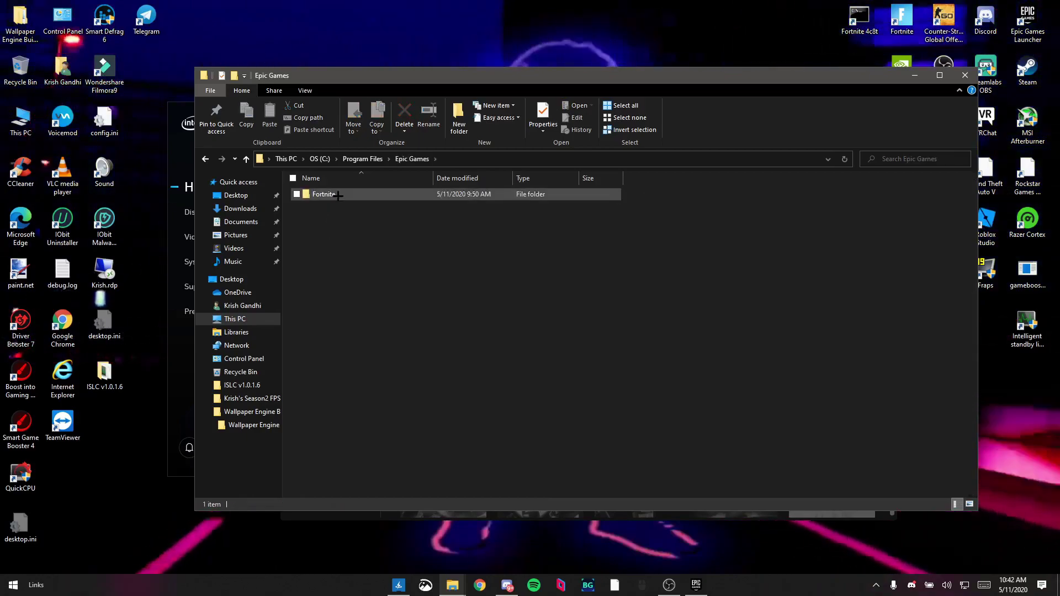
{"action": "double_click", "coordinate": [331, 196]}
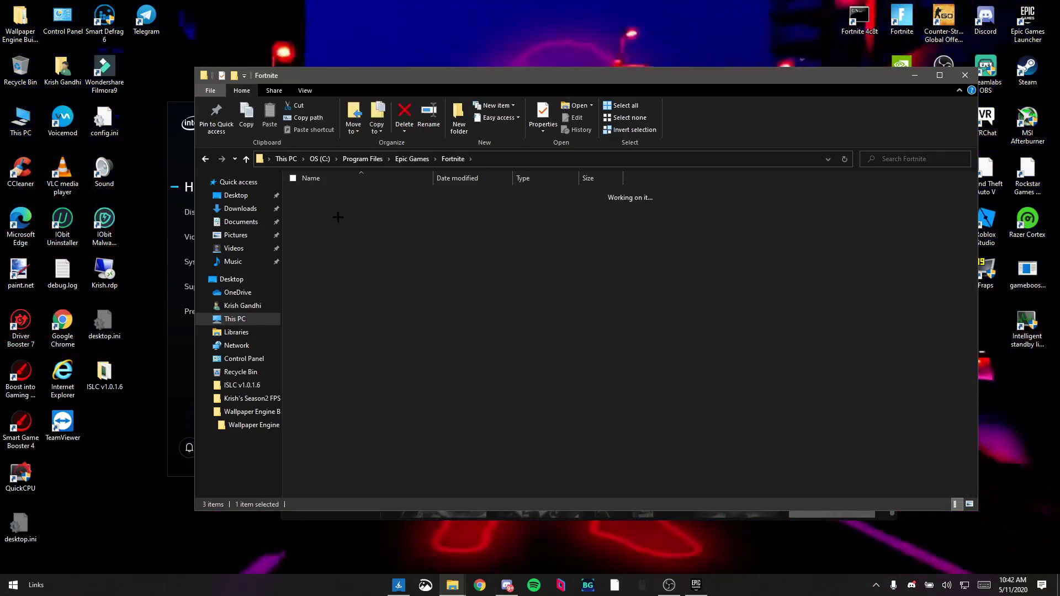
{"action": "double_click", "coordinate": [328, 206]}
{"action": "double_click", "coordinate": [326, 194]}
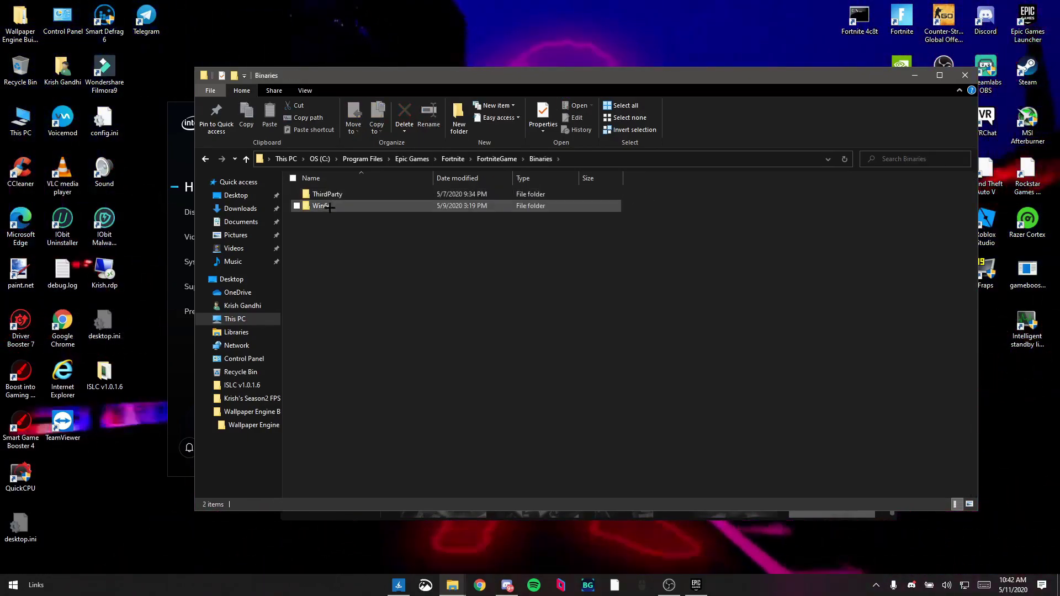
{"action": "double_click", "coordinate": [328, 205]}
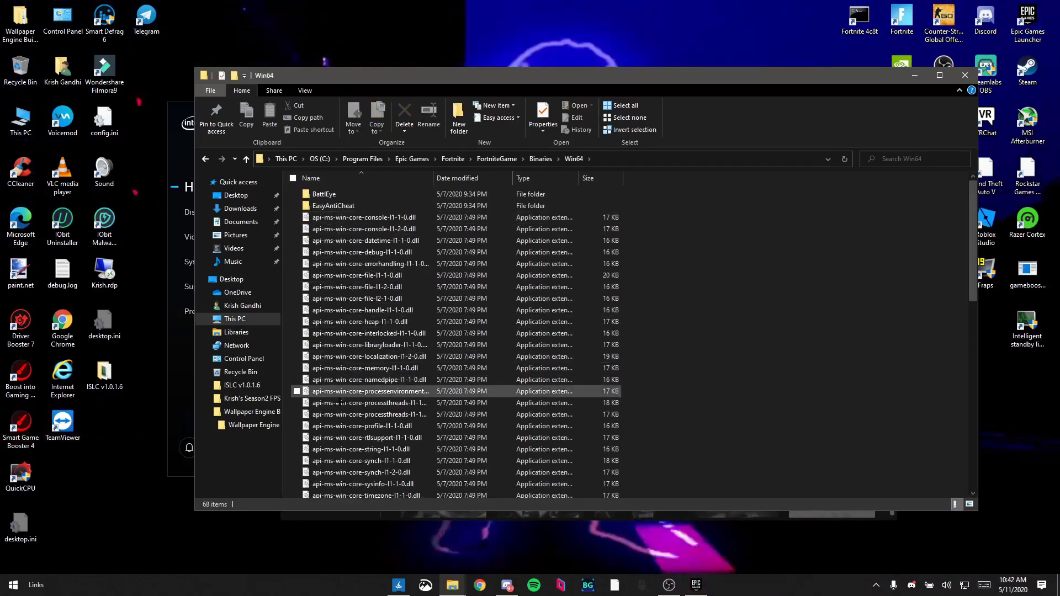
{"action": "scroll", "coordinate": [309, 387], "scroll_direction": "down", "scroll_amount": 10}
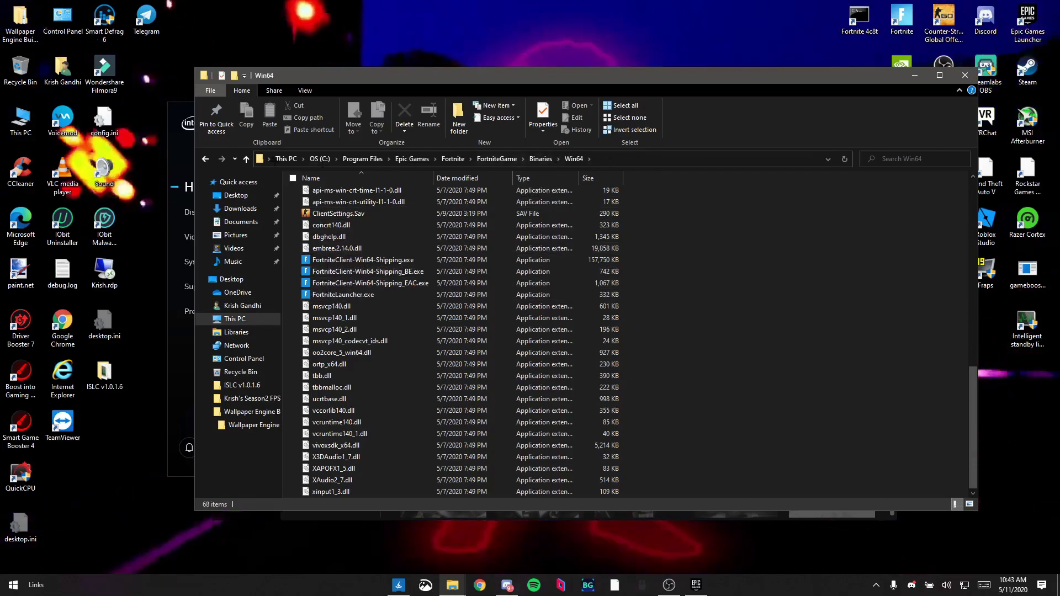
- Display the full path of the Win64 folder as text, then minimize its window
{"action": "left_click", "coordinate": [623, 158]}
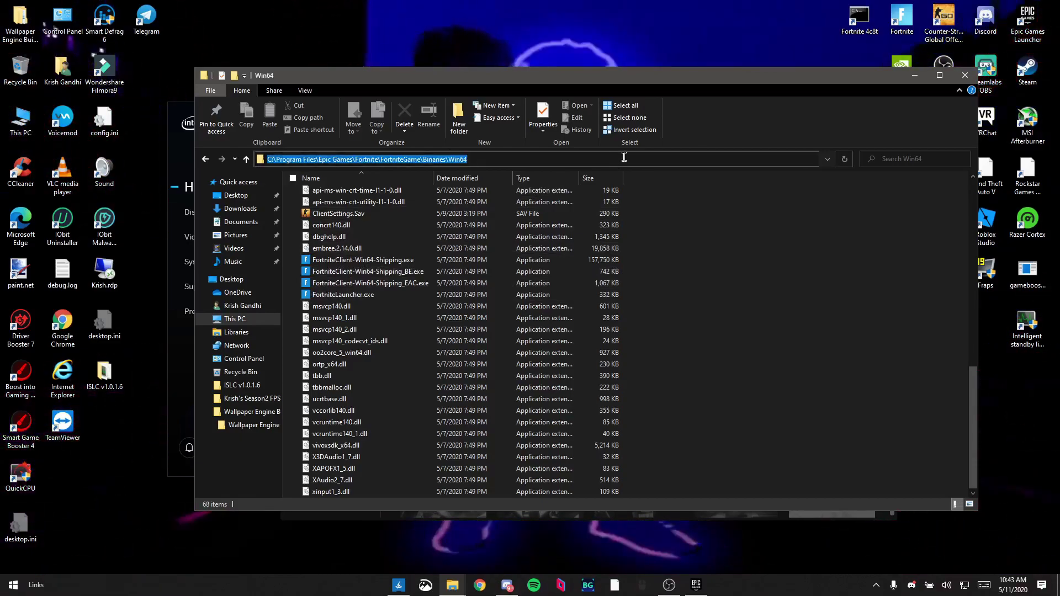
{"action": "left_click", "coordinate": [624, 158]}
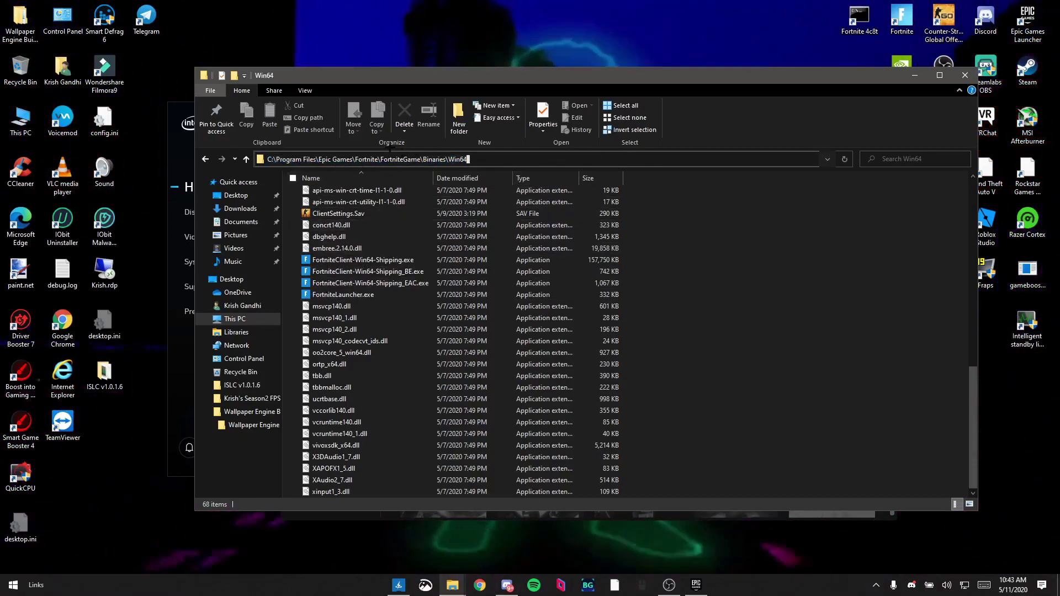
{"action": "left_click", "coordinate": [914, 76]}
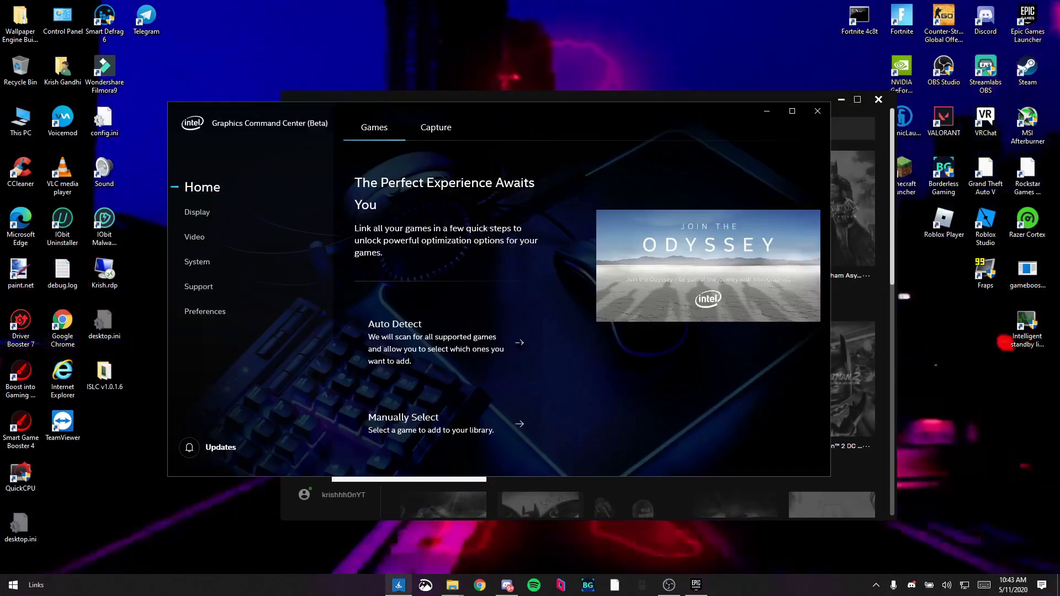
- Show the desktop, search Windows for "graphics settings" and open the Graphics settings page
{"action": "key", "text": "super+d"}
{"action": "key", "text": "super"}
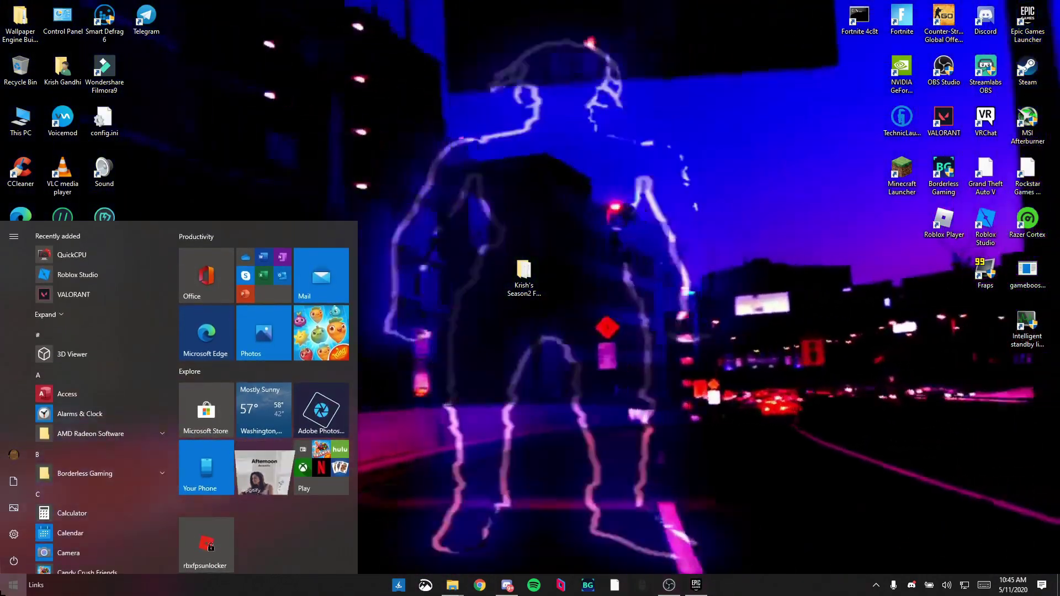
{"action": "type", "text": "graphi"}
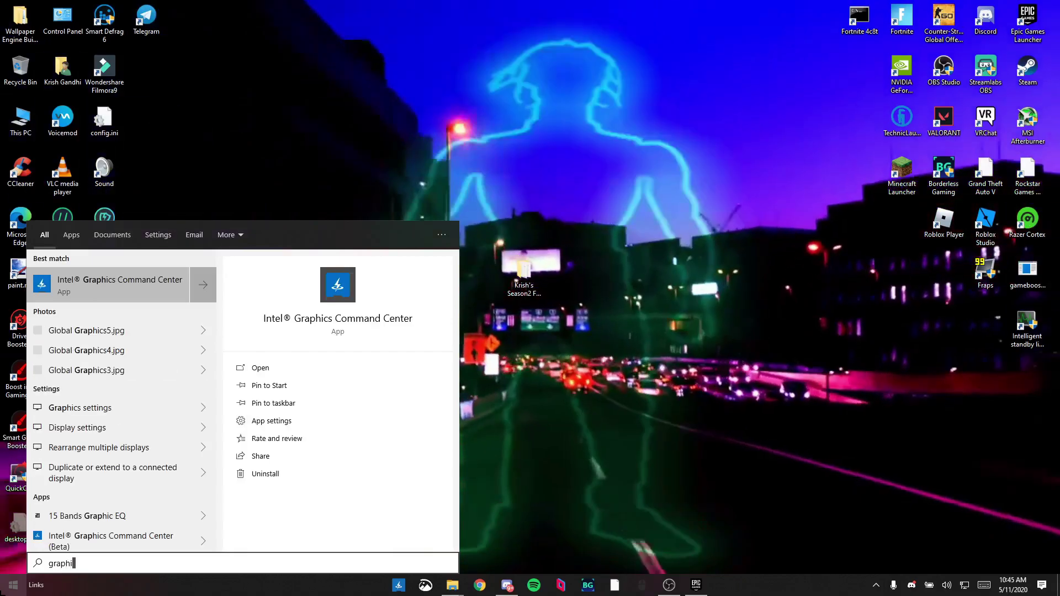
{"action": "type", "text": "cs sett"}
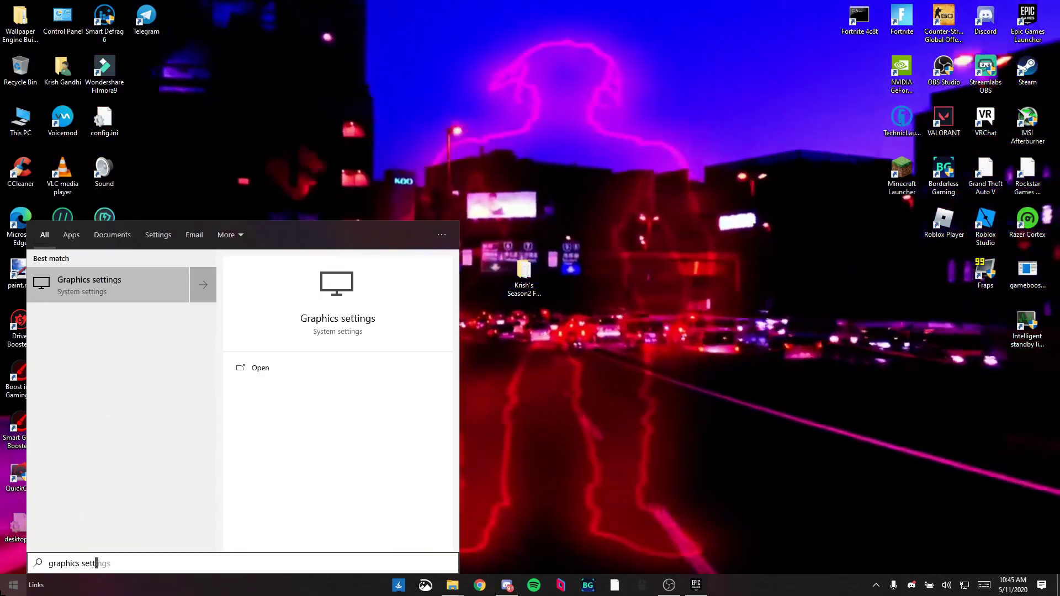
{"action": "type", "text": "ings"}
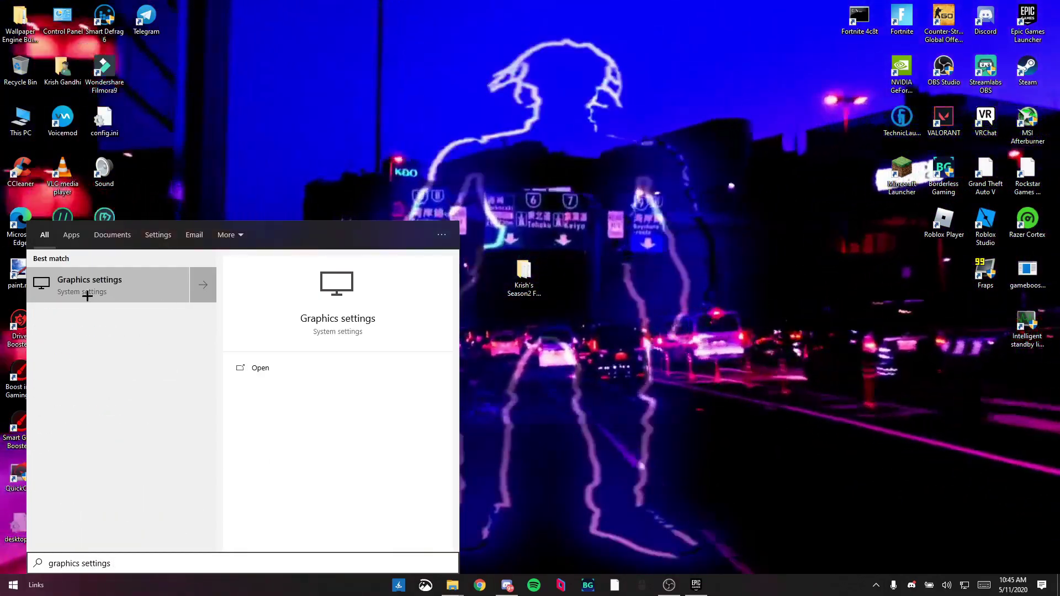
{"action": "left_click", "coordinate": [87, 294]}
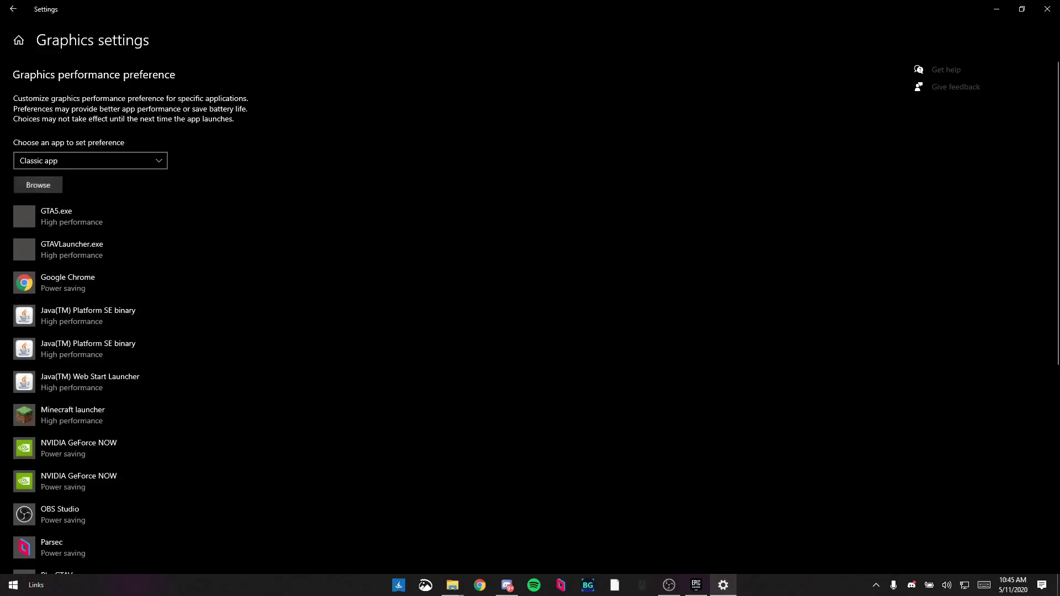
- Add FortniteClient-Win64-Shipping.exe from Fortnite's Win64 folder as a classic app in the graphics performance preferences
{"action": "left_click", "coordinate": [38, 185]}
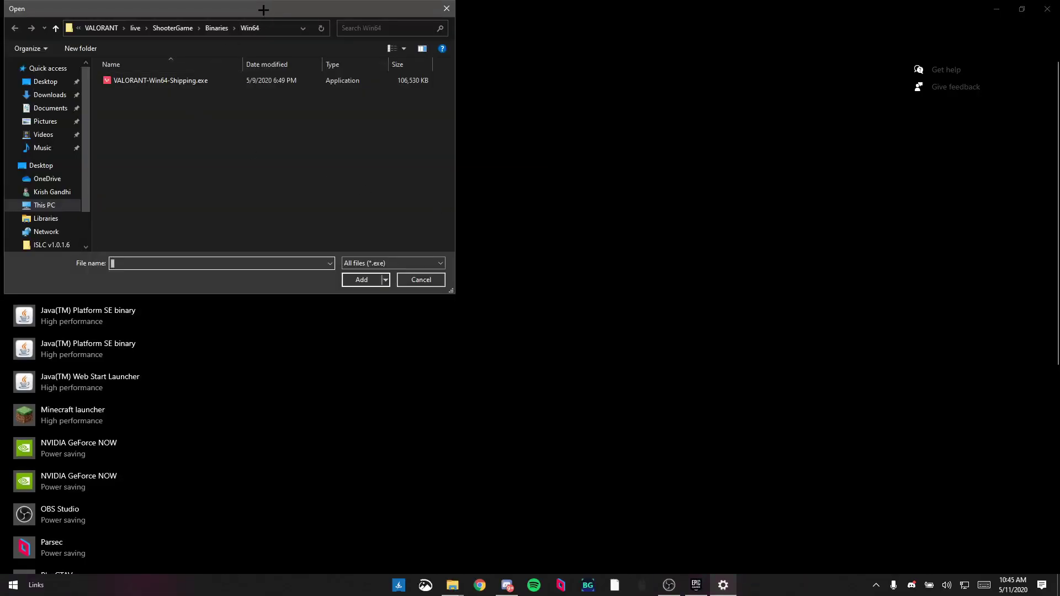
{"action": "left_click_drag", "start_coordinate": [263, 10], "coordinate": [555, 92]}
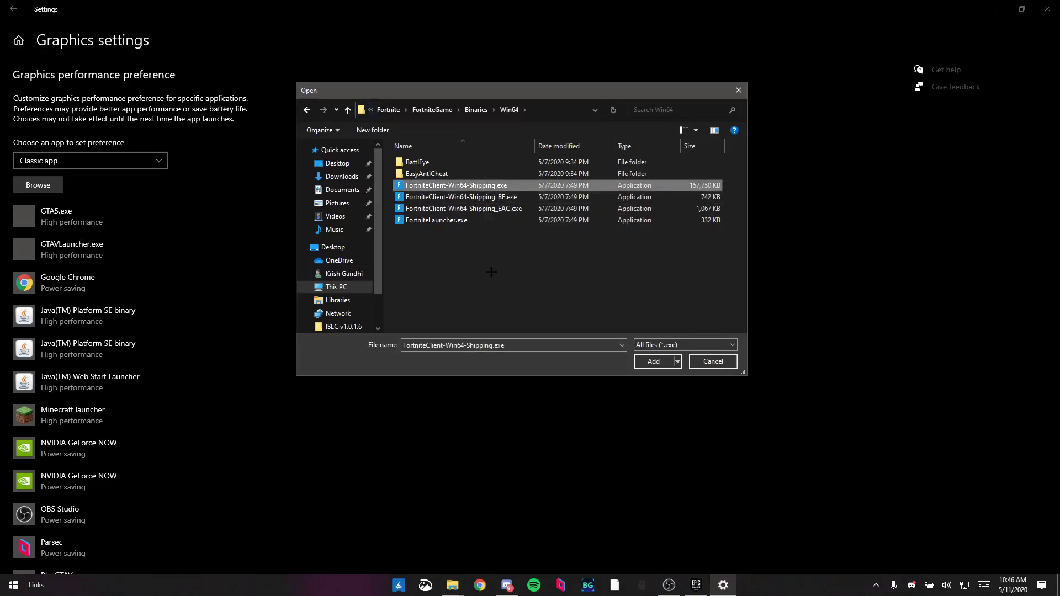
{"action": "left_click", "coordinate": [653, 362]}
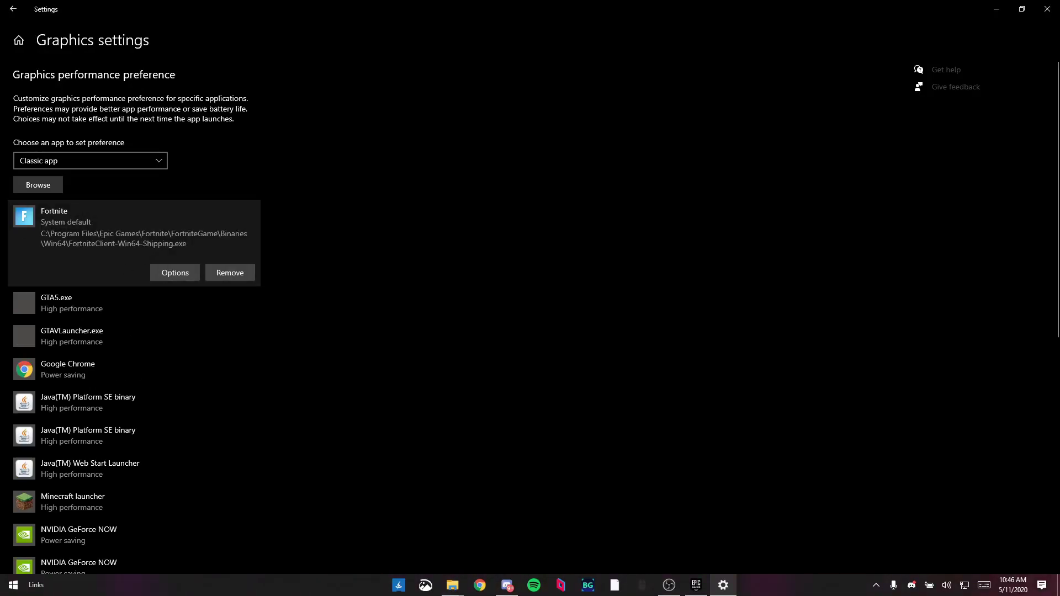
- Set Fortnite's graphics preference to High performance, save it and close Settings
{"action": "left_click", "coordinate": [175, 272]}
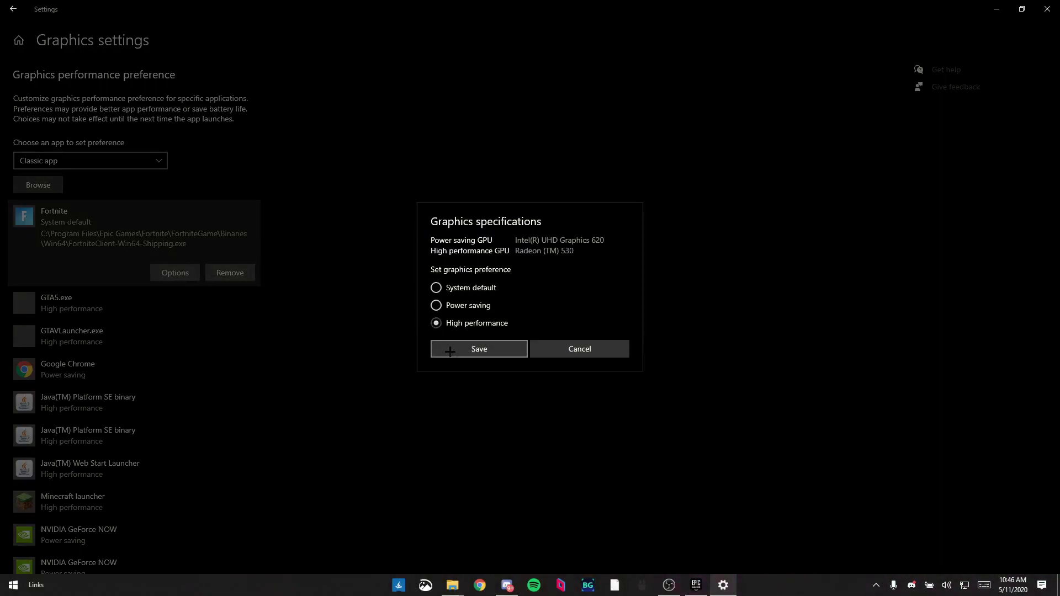
{"action": "left_click", "coordinate": [479, 349]}
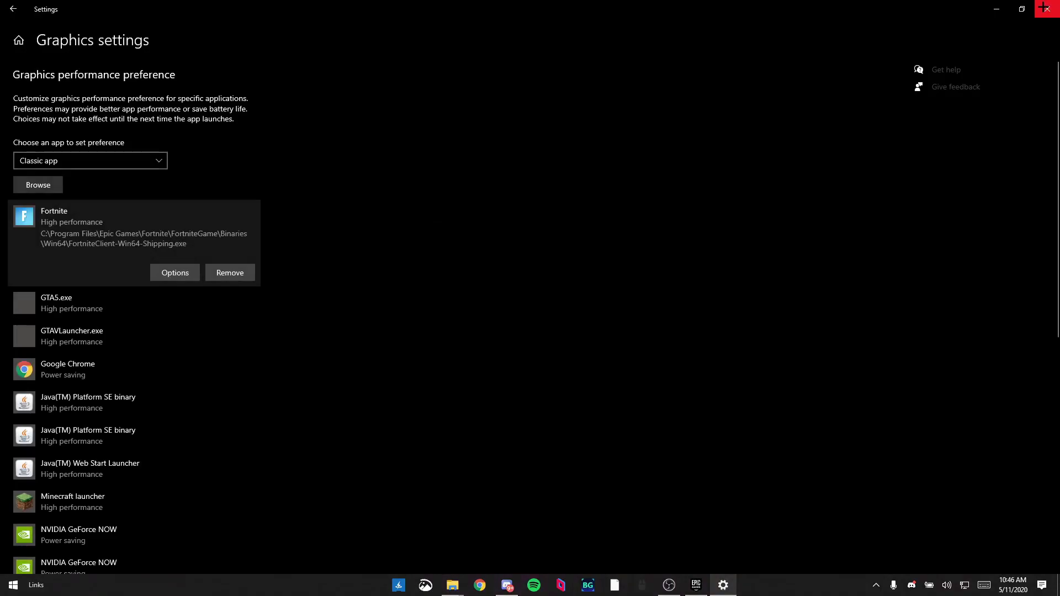
{"action": "left_click", "coordinate": [1045, 7]}
- In the compatibility properties of FortniteClient-Win64-Shipping.exe, disable fullscreen optimizations and override high DPI scaling with Application, then confirm both dialogs
{"action": "mouse_move", "coordinate": [452, 585]}
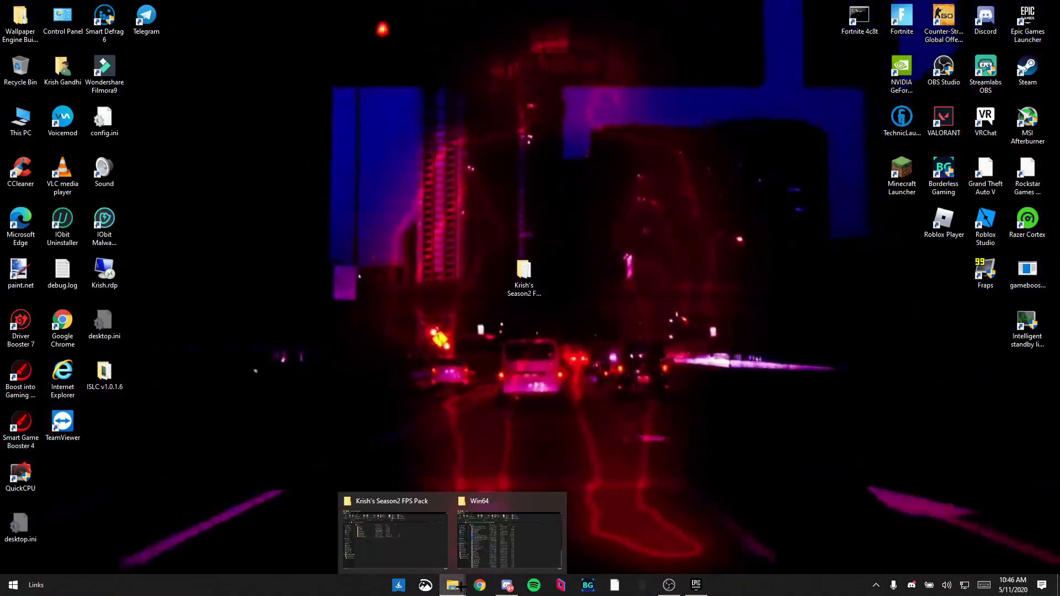
{"action": "left_click", "coordinate": [509, 533]}
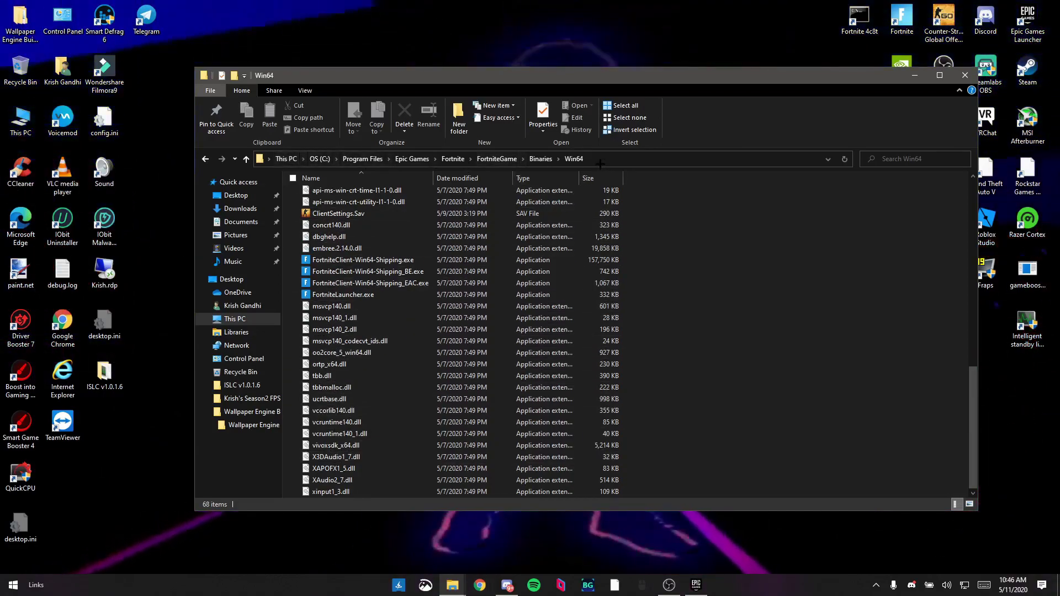
{"action": "right_click", "coordinate": [331, 260]}
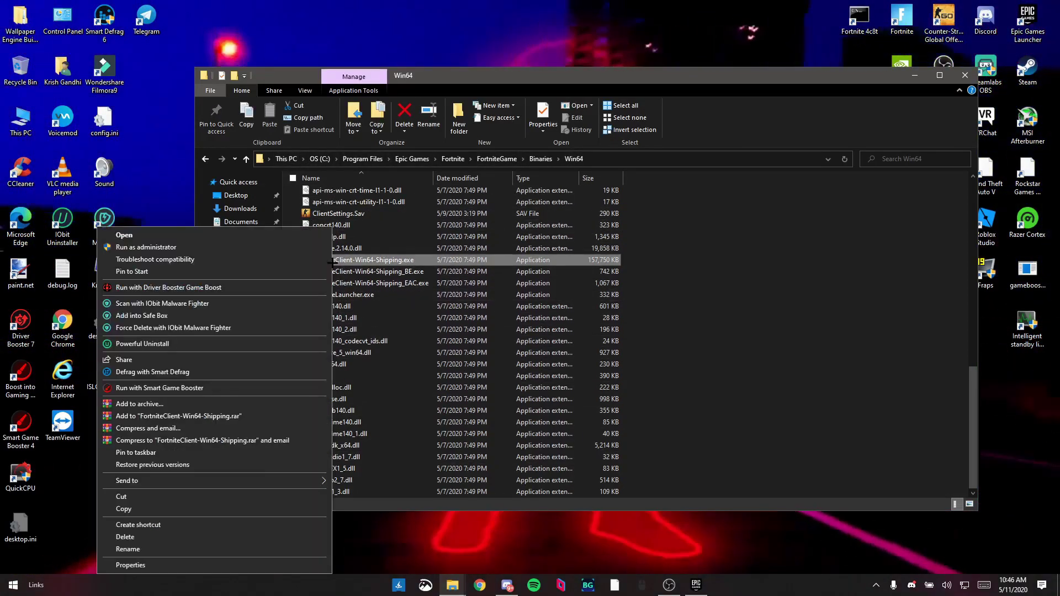
{"action": "left_click", "coordinate": [130, 564]}
{"action": "left_click", "coordinate": [435, 299]}
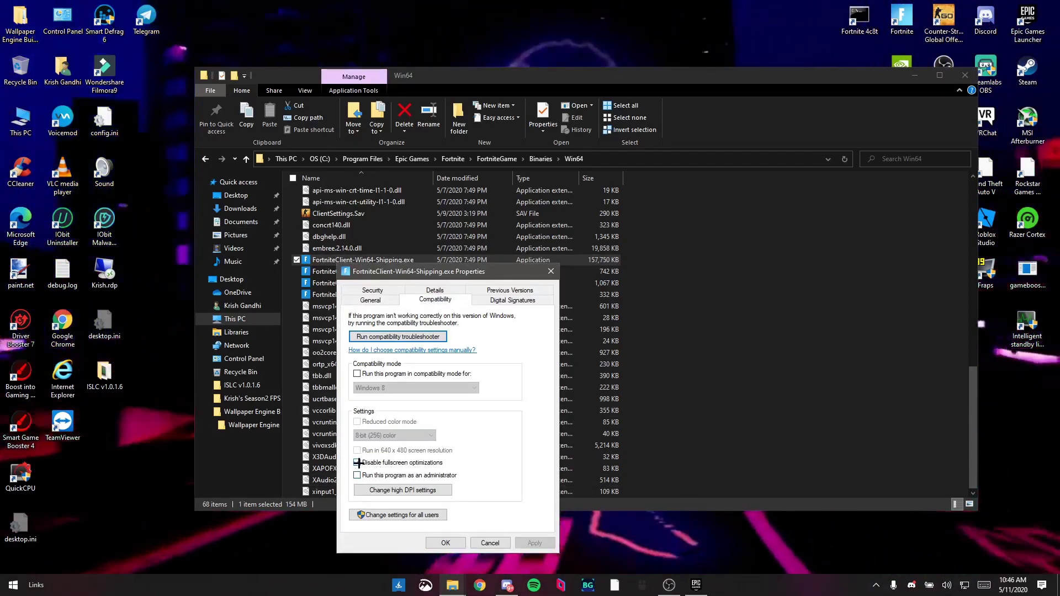
{"action": "left_click", "coordinate": [400, 491]}
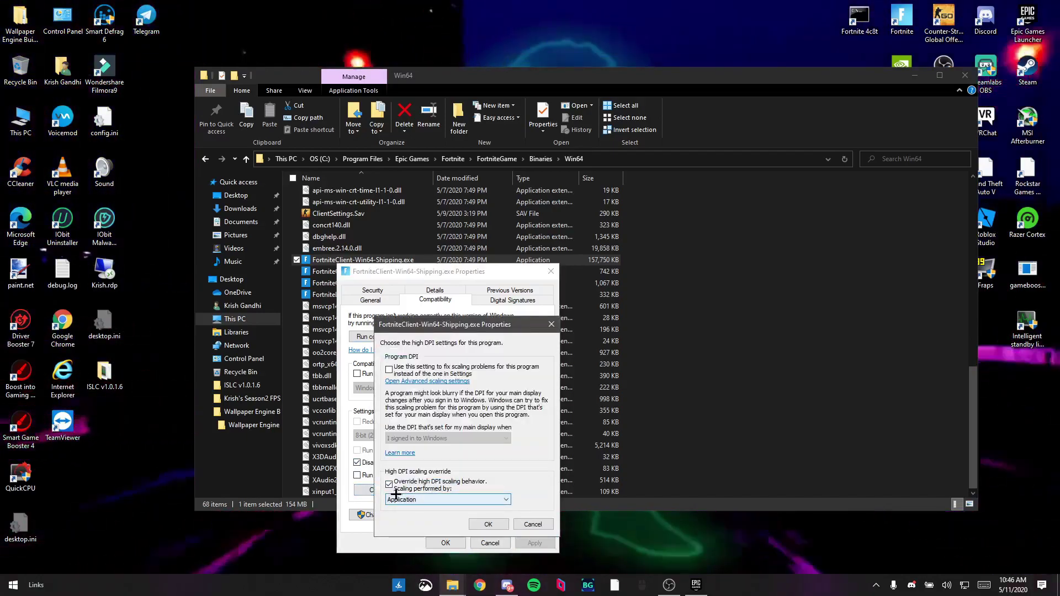
{"action": "left_click", "coordinate": [487, 524]}
{"action": "left_click", "coordinate": [445, 542]}
- Apply the same compatibility settings, with fullscreen optimizations disabled, to the other Fortnite executables in Win64, including FortniteLauncher.exe
{"action": "right_click", "coordinate": [346, 271]}
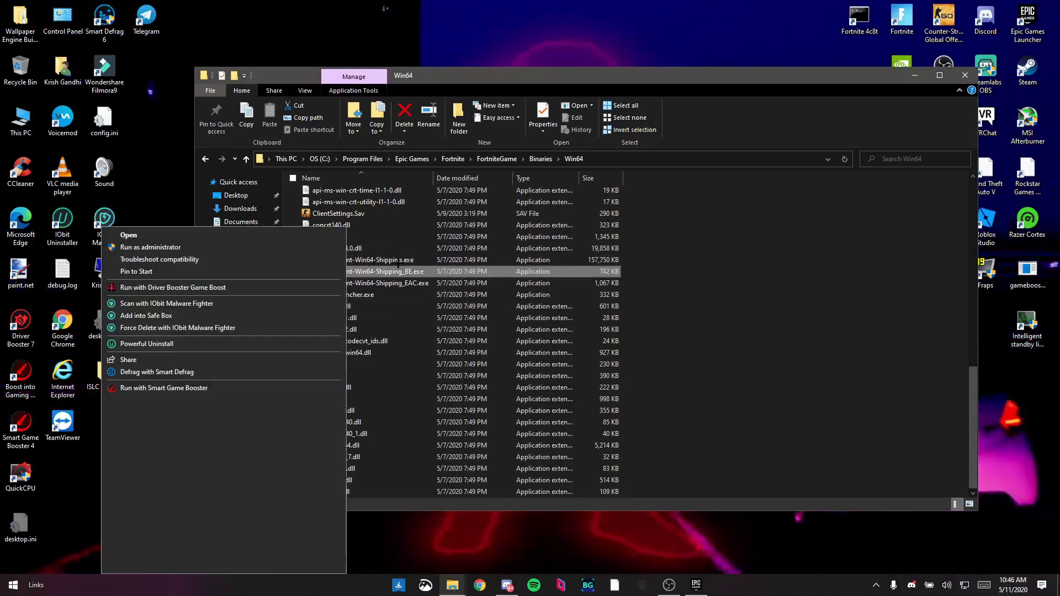
{"action": "left_click", "coordinate": [143, 564]}
{"action": "left_click", "coordinate": [411, 321]}
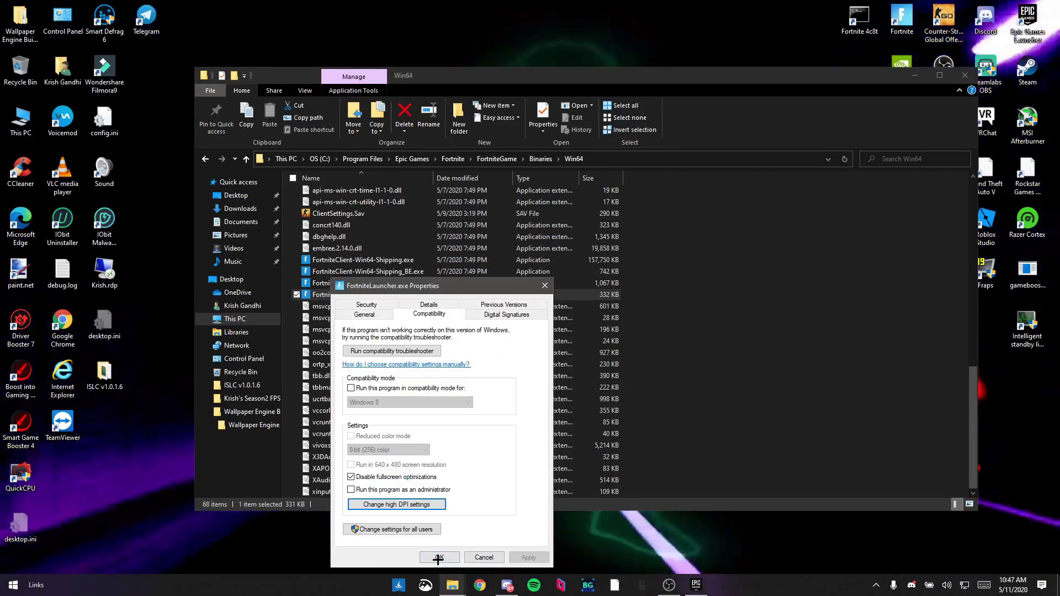
{"action": "left_click", "coordinate": [445, 542]}
{"action": "left_click", "coordinate": [343, 294]}
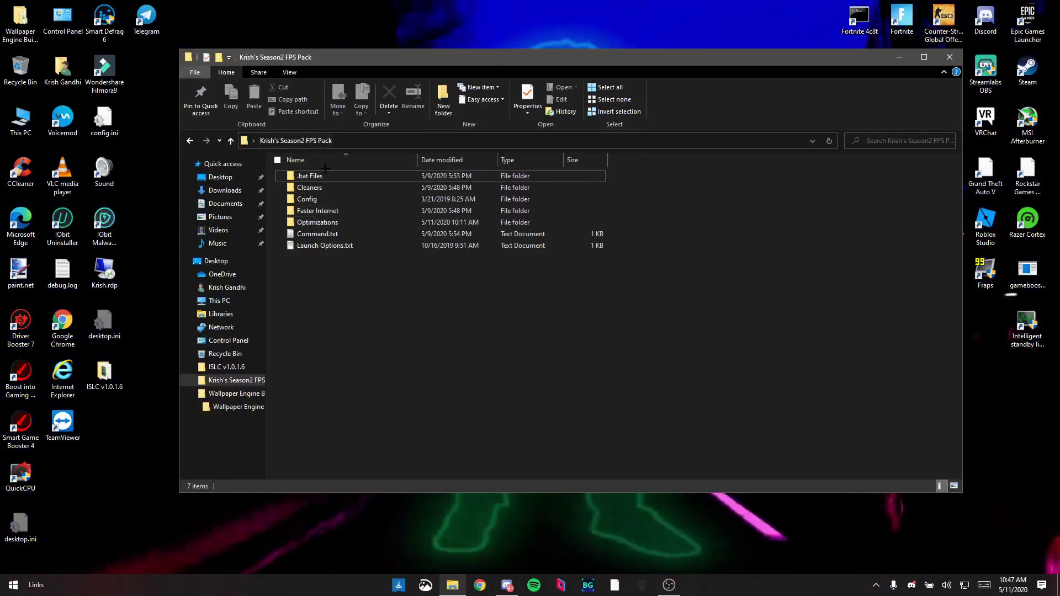
- Open the Optimizations folder of the Season2 FPS Pack and select gameboosthd-1.32.exe
{"action": "left_click_drag", "start_coordinate": [350, 304], "coordinate": [324, 296]}
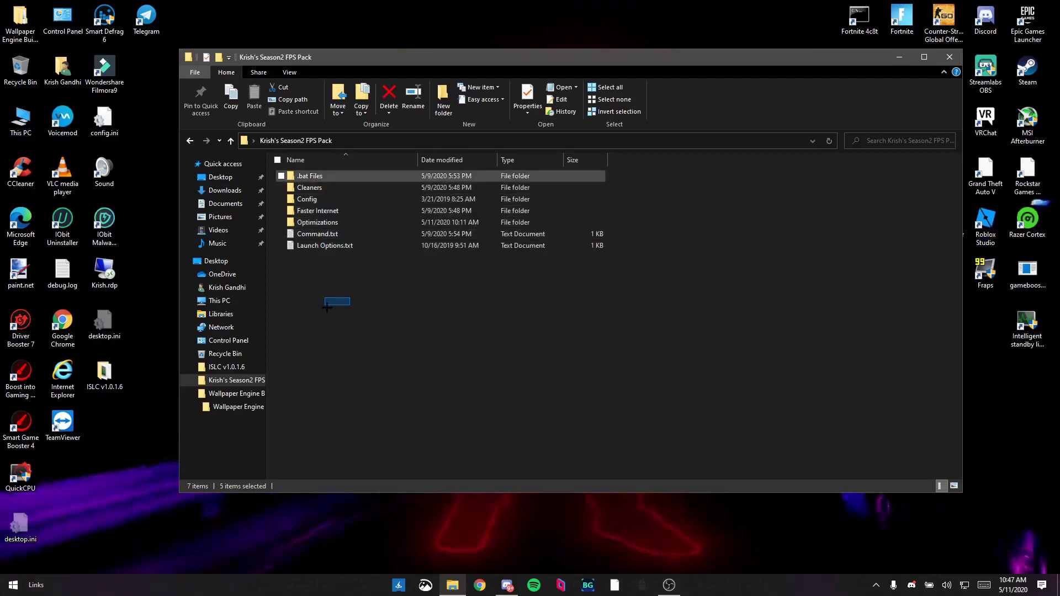
{"action": "left_click", "coordinate": [329, 222]}
{"action": "double_click", "coordinate": [329, 222]}
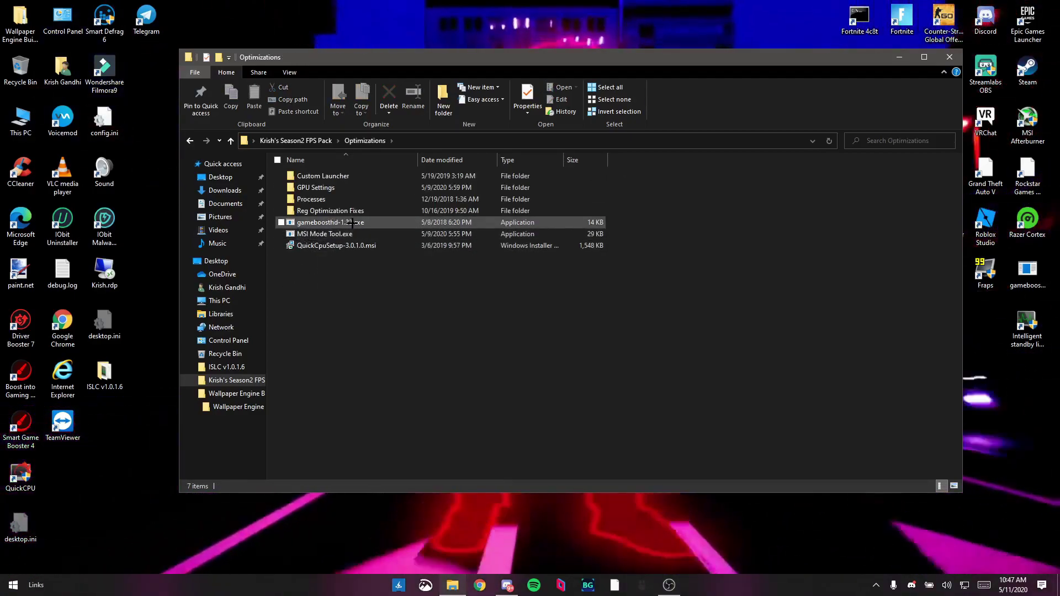
{"action": "left_click", "coordinate": [331, 223]}
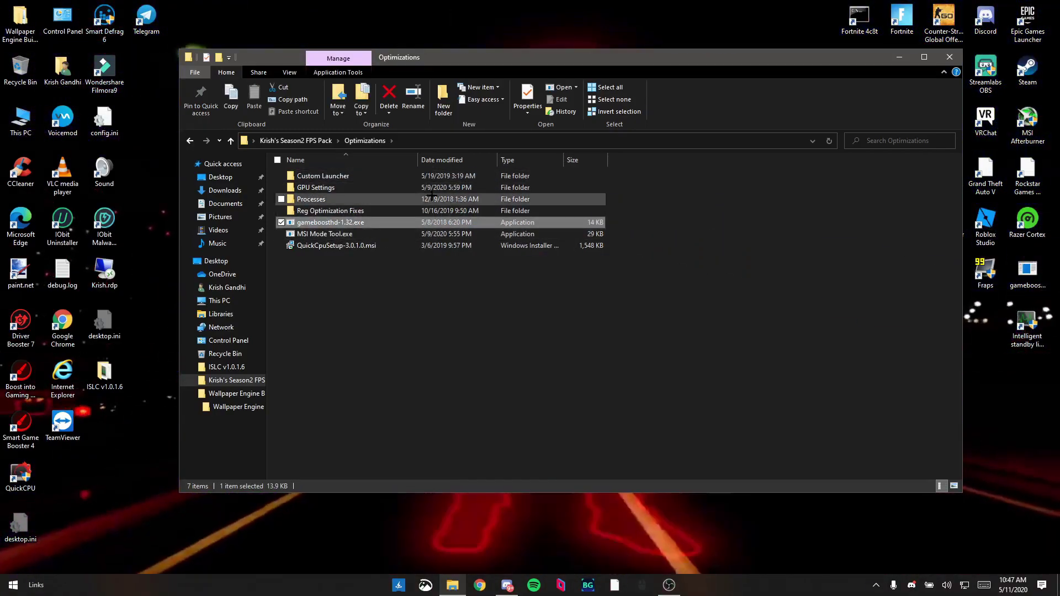
- Close the Optimizations folder and launch Fortnite from the Fortnite 4c8t desktop shortcut
{"action": "left_click", "coordinate": [949, 56]}
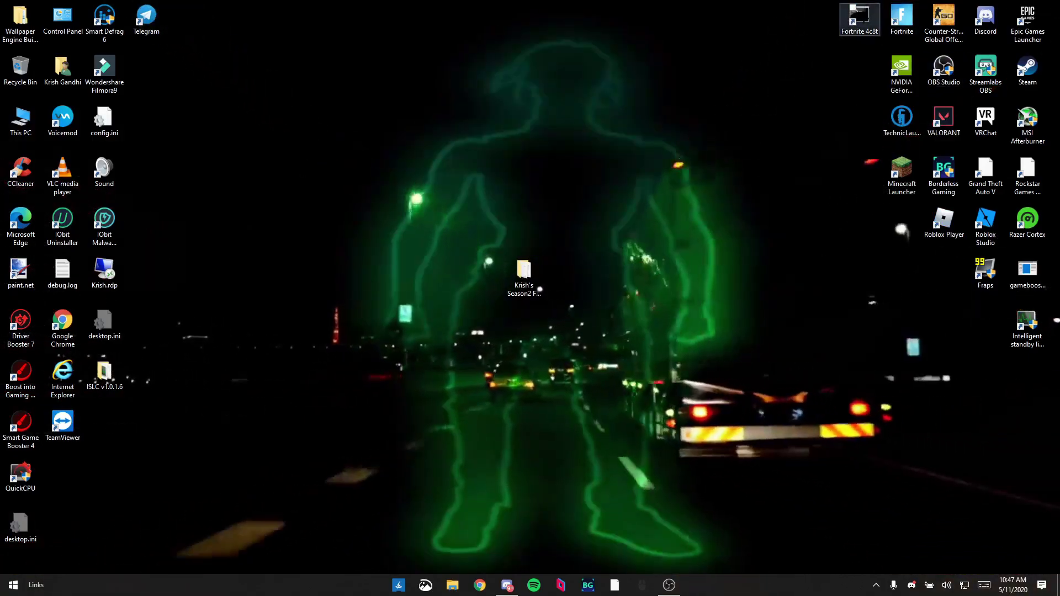
{"action": "left_click", "coordinate": [851, 10]}
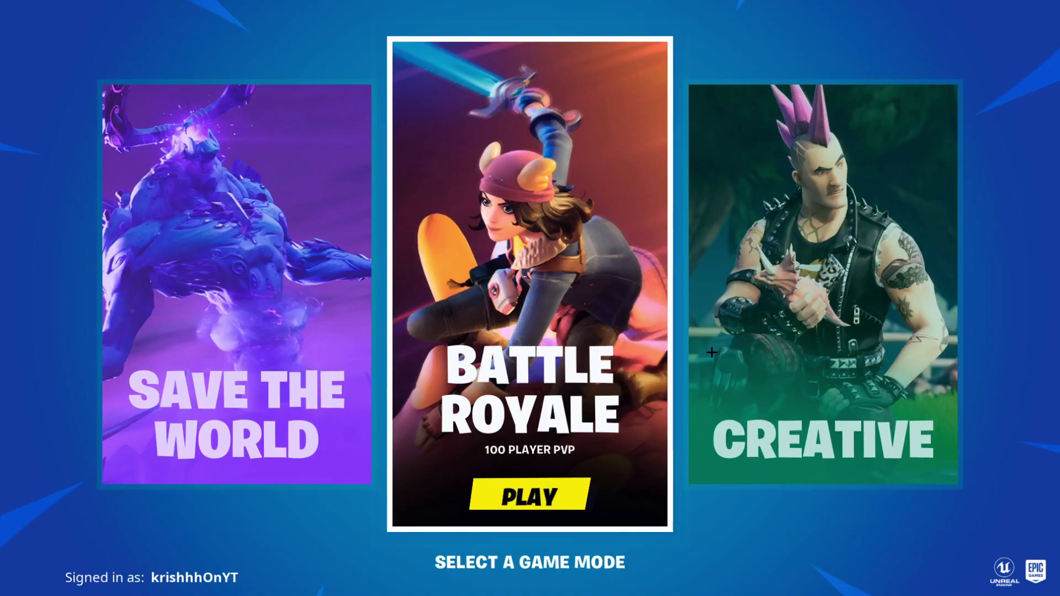
- Enter the Battle Royale mode and open the game's video settings
{"action": "left_click", "coordinate": [663, 349]}
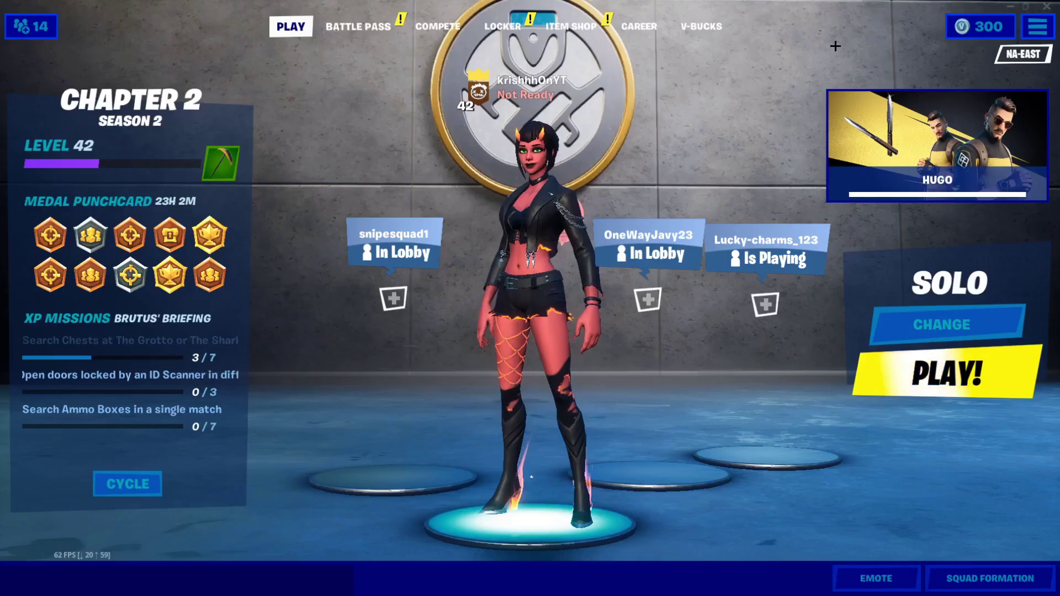
{"action": "left_click", "coordinate": [1036, 26]}
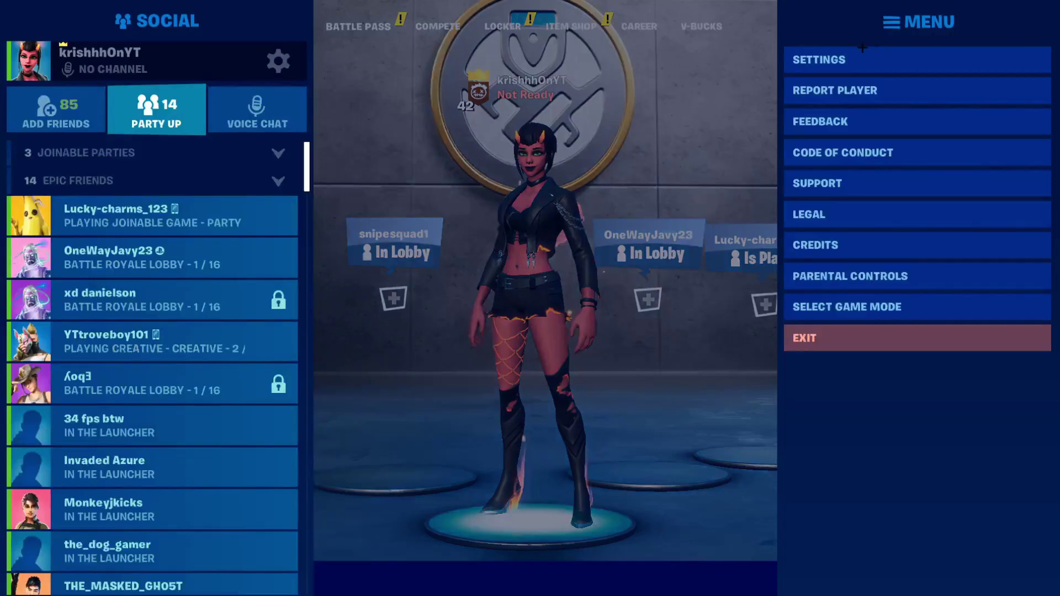
{"action": "left_click", "coordinate": [828, 58]}
- Set the display resolution to 1280 x 720 16:9 and apply the change
{"action": "scroll", "coordinate": [525, 51], "scroll_direction": "down", "scroll_amount": 2}
{"action": "scroll", "coordinate": [525, 51], "scroll_direction": "up", "scroll_amount": 2}
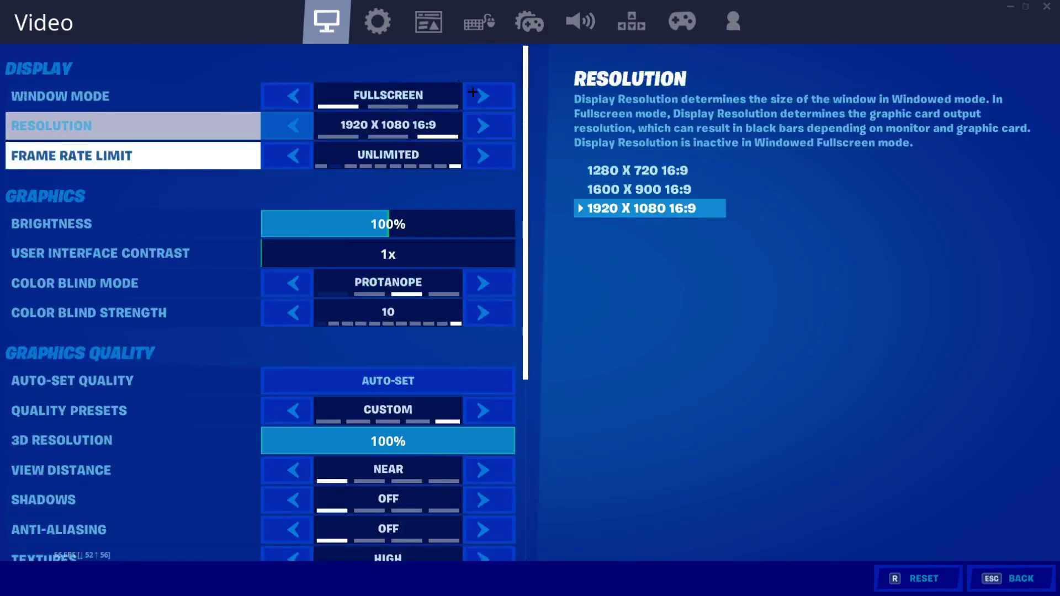
{"action": "left_click", "coordinate": [478, 127]}
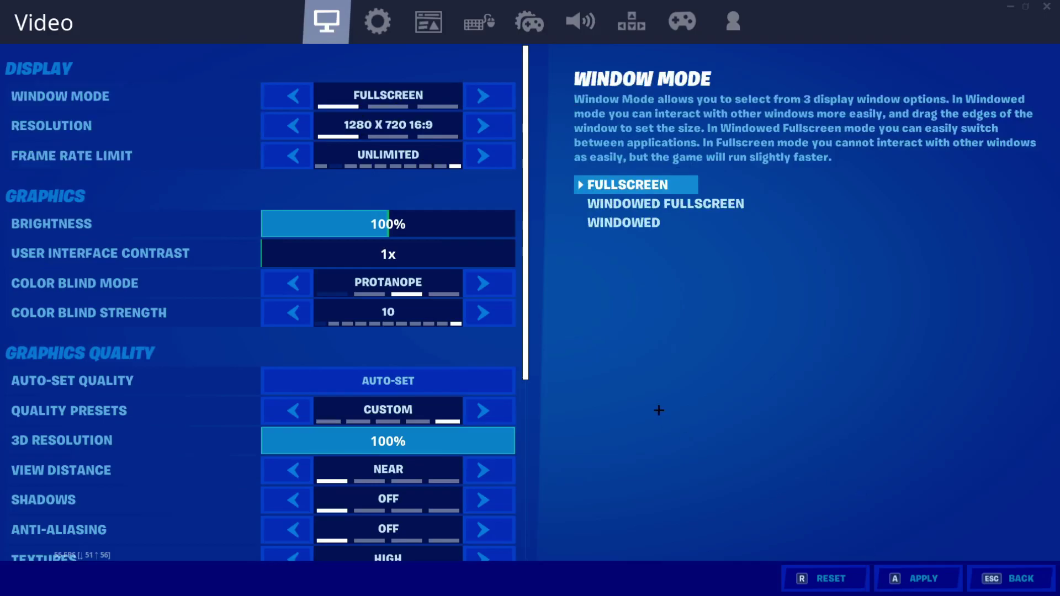
{"action": "left_click", "coordinate": [923, 578]}
- Set View Distance to Medium and try lowering the 3D Resolution to 89%
{"action": "scroll", "coordinate": [430, 246], "scroll_direction": "down", "scroll_amount": 3}
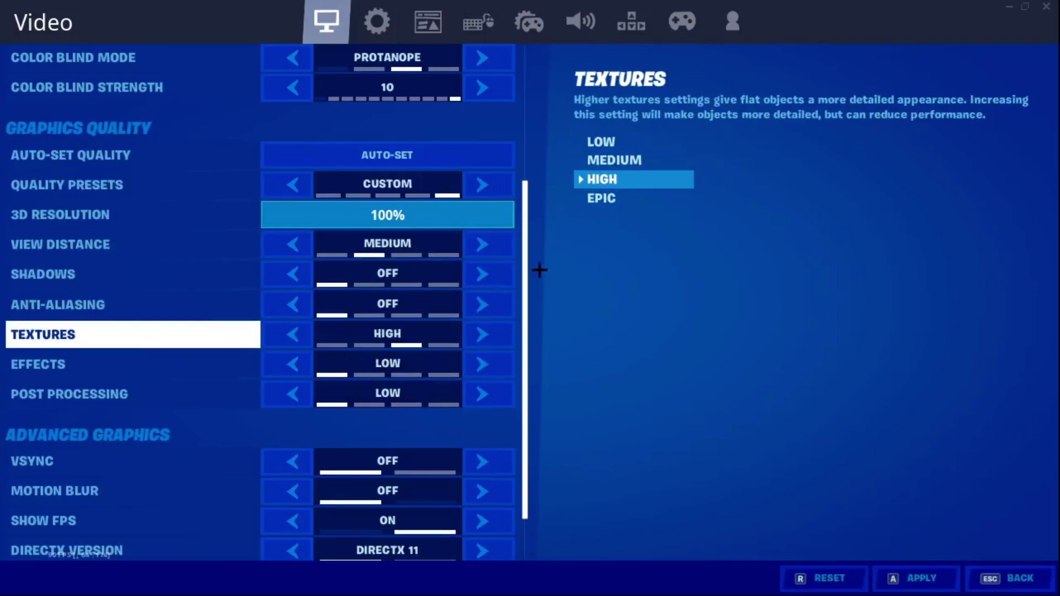
{"action": "scroll", "coordinate": [515, 193], "scroll_direction": "down", "scroll_amount": 1}
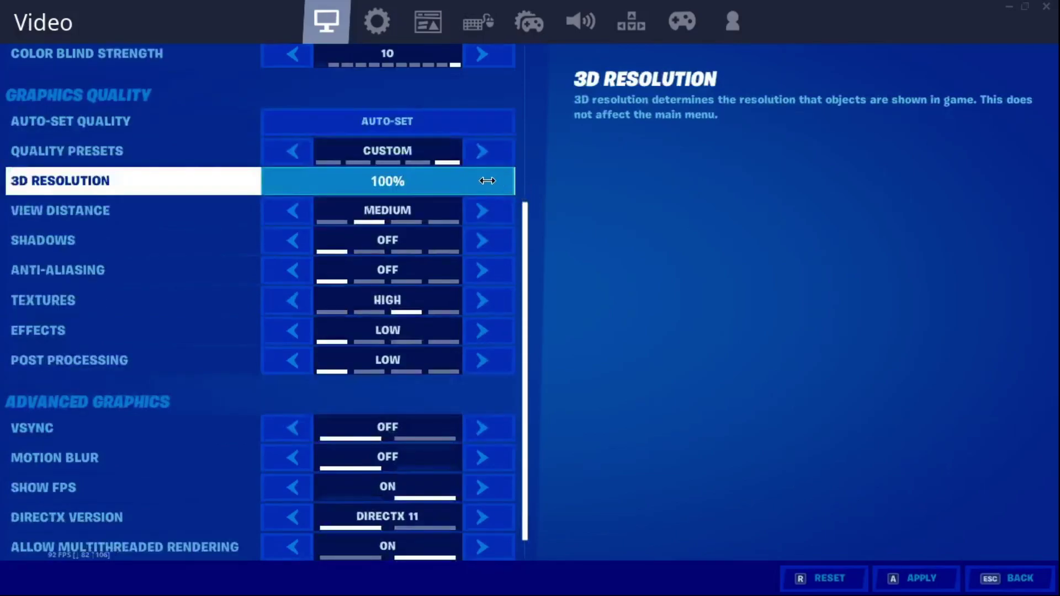
{"action": "left_click_drag", "start_coordinate": [521, 187], "coordinate": [521, 185]}
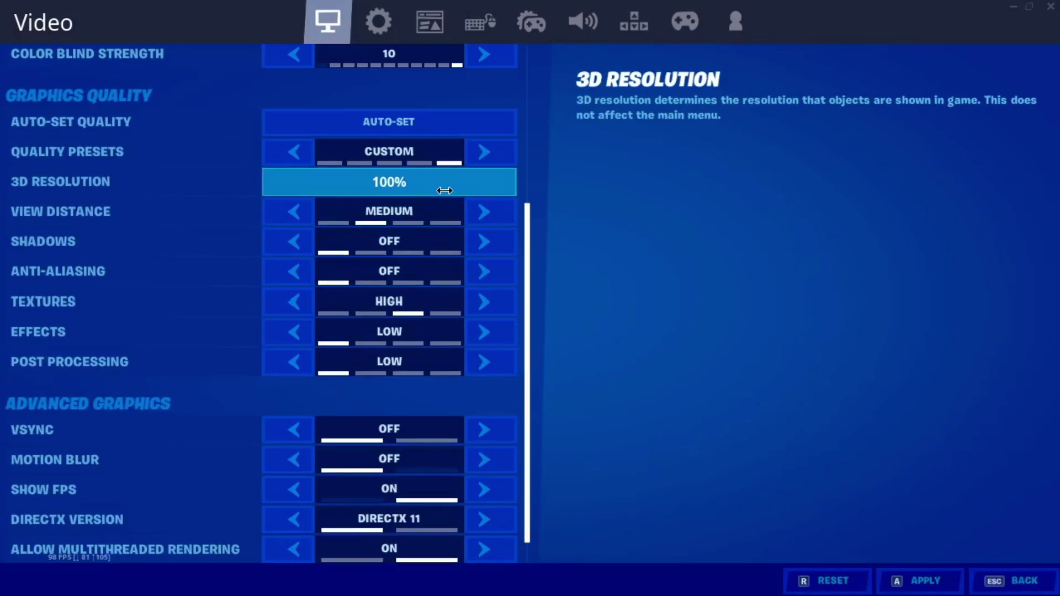
{"action": "left_click_drag", "start_coordinate": [450, 189], "coordinate": [473, 189]}
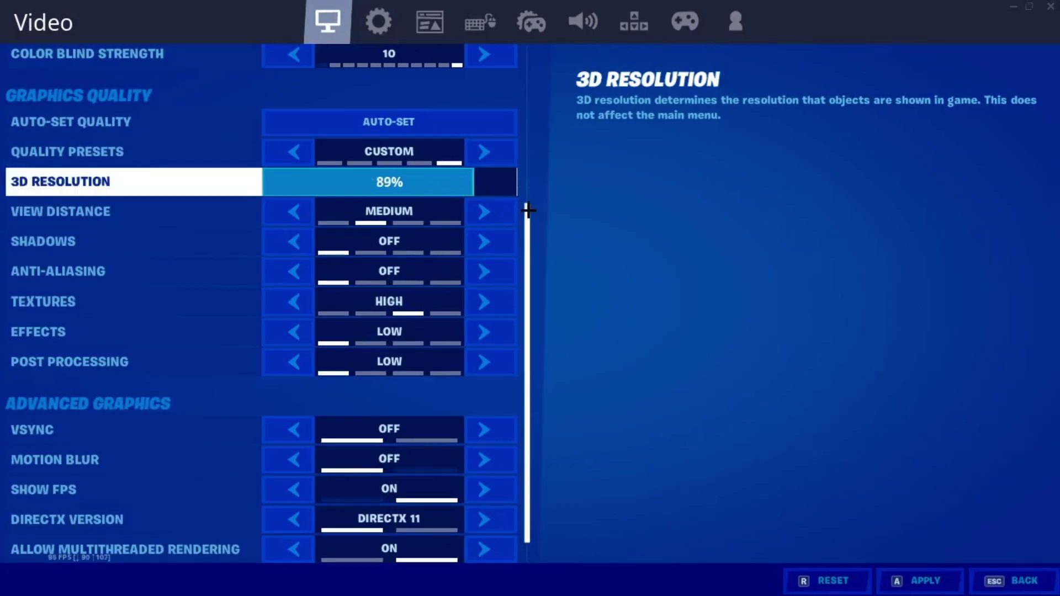
- Go through the Advanced Graphics options from VSync to Allow Multithreaded Rendering and apply the video settings
{"action": "left_click", "coordinate": [349, 420]}
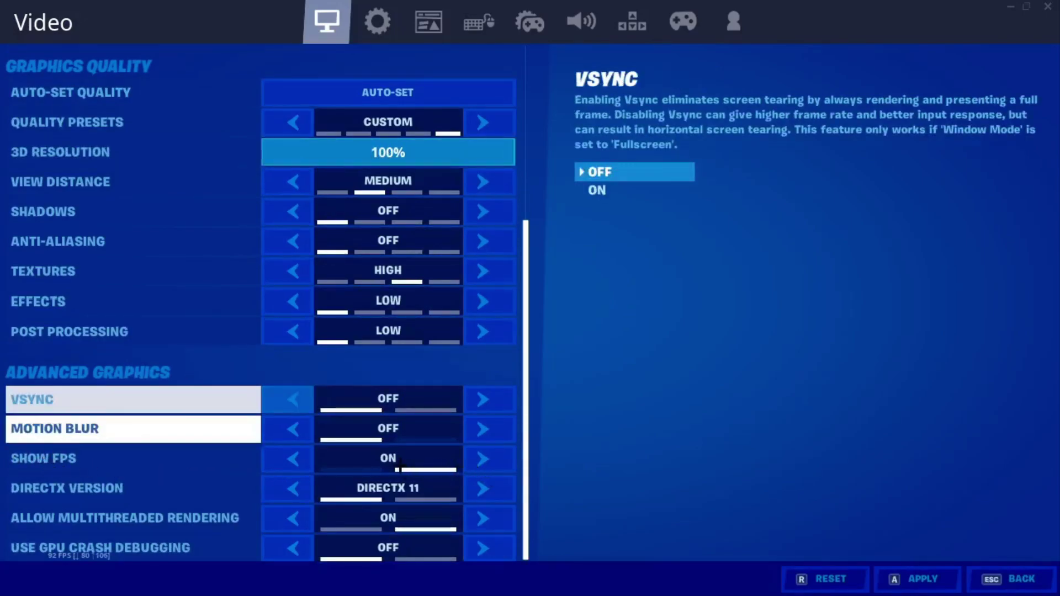
{"action": "left_click", "coordinate": [43, 496]}
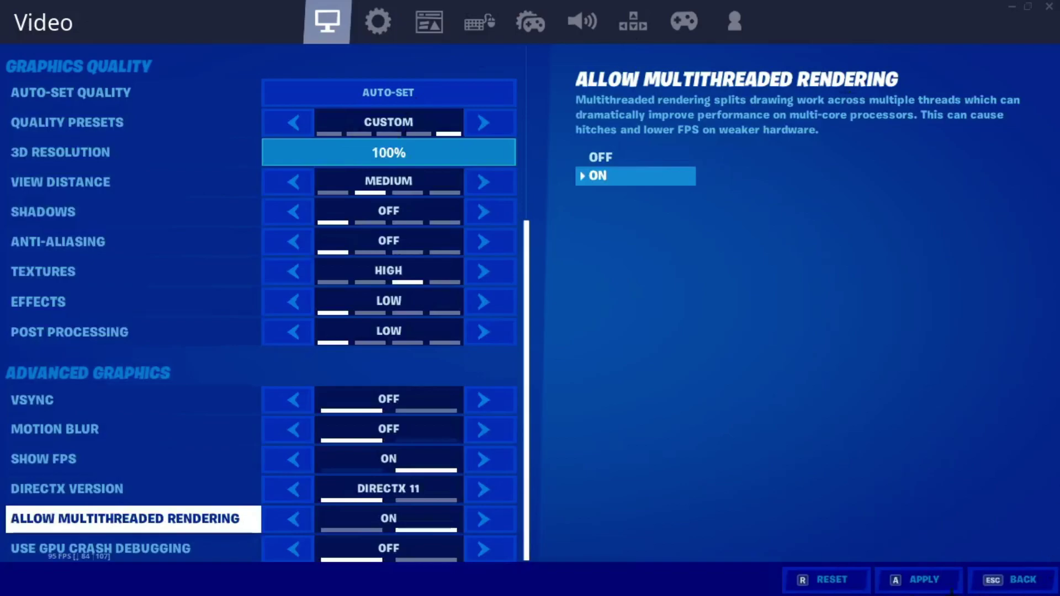
{"action": "left_click", "coordinate": [923, 580]}
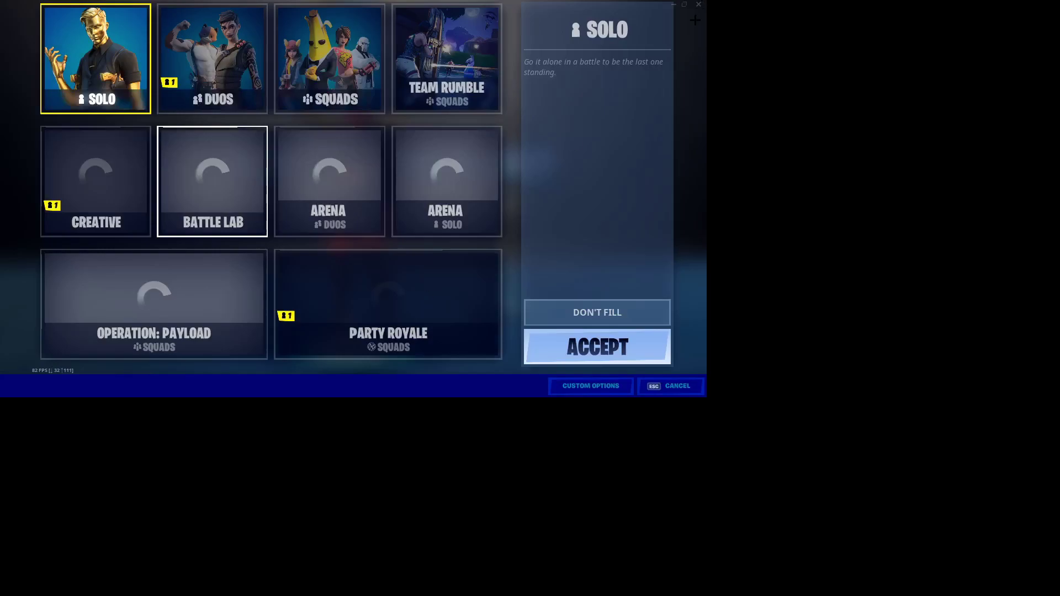
- Leave the game mode selection for the lobby and open Windows Task Manager
{"action": "key", "text": "Escape"}
{"action": "key", "text": "Escape"}
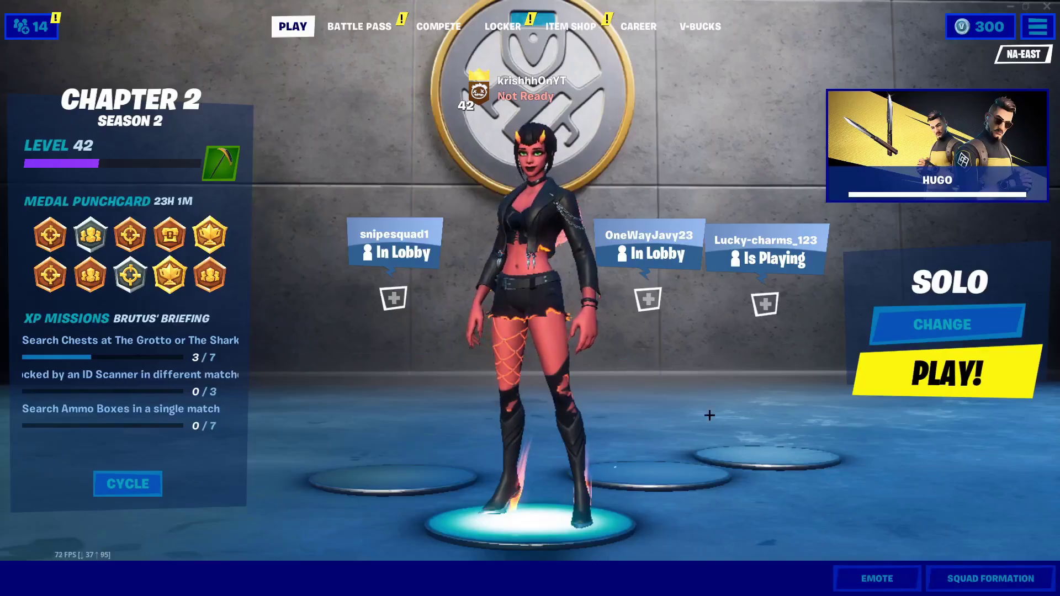
{"action": "key", "text": "super"}
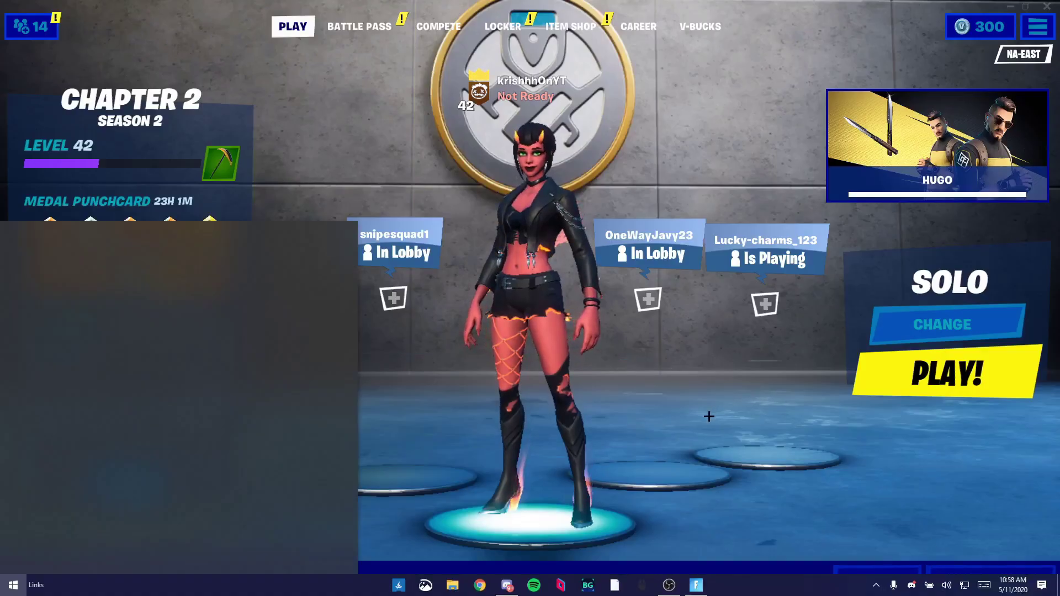
{"action": "right_click", "coordinate": [749, 589]}
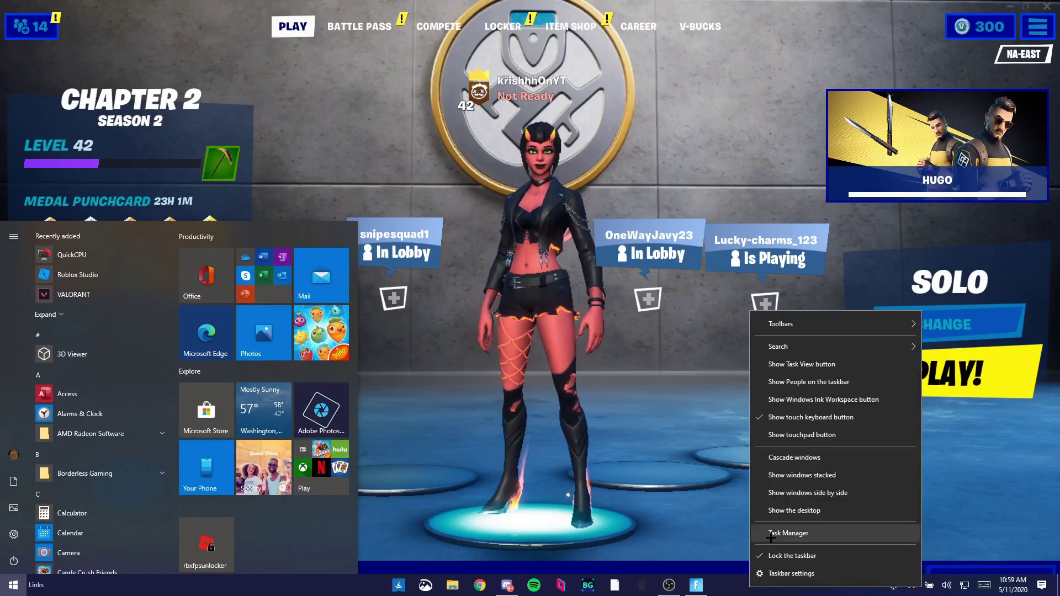
{"action": "left_click", "coordinate": [770, 533]}
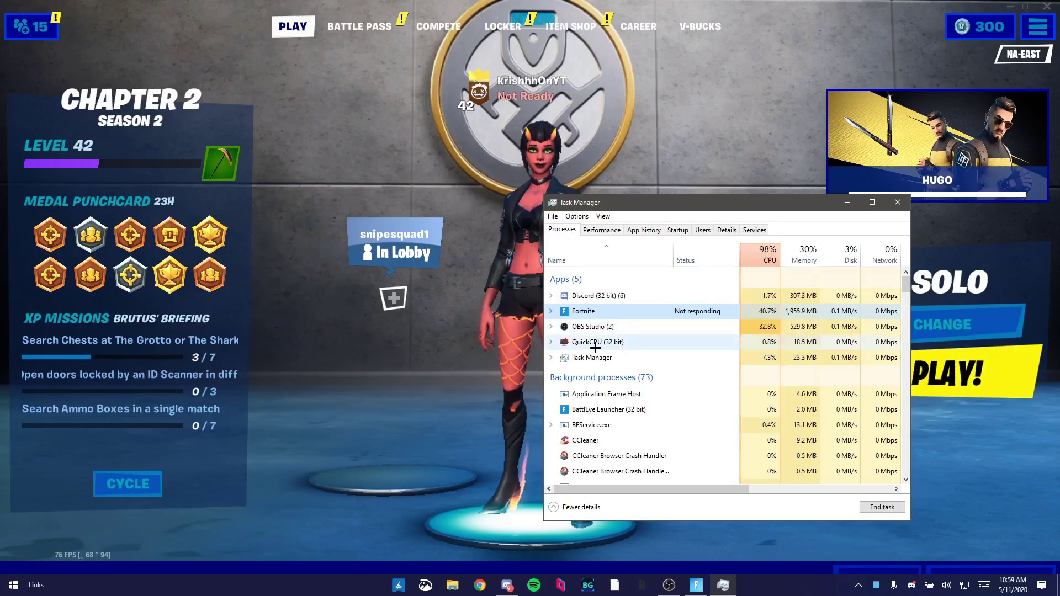
- Expand the Fortnite app in the process list and go to its entry in the process details
{"action": "left_click", "coordinate": [551, 311]}
{"action": "right_click", "coordinate": [576, 311]}
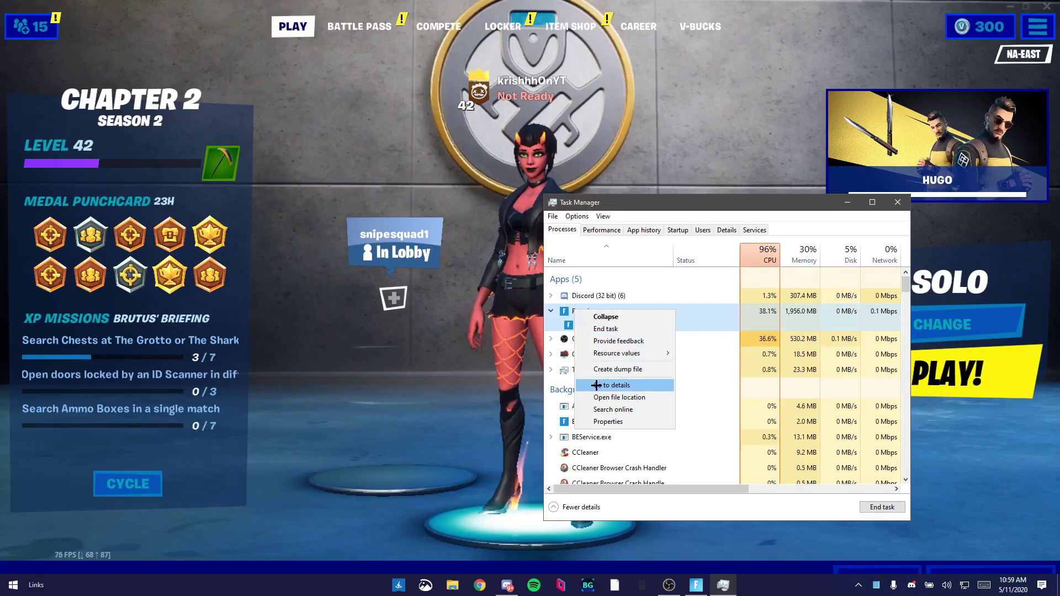
{"action": "left_click", "coordinate": [597, 385]}
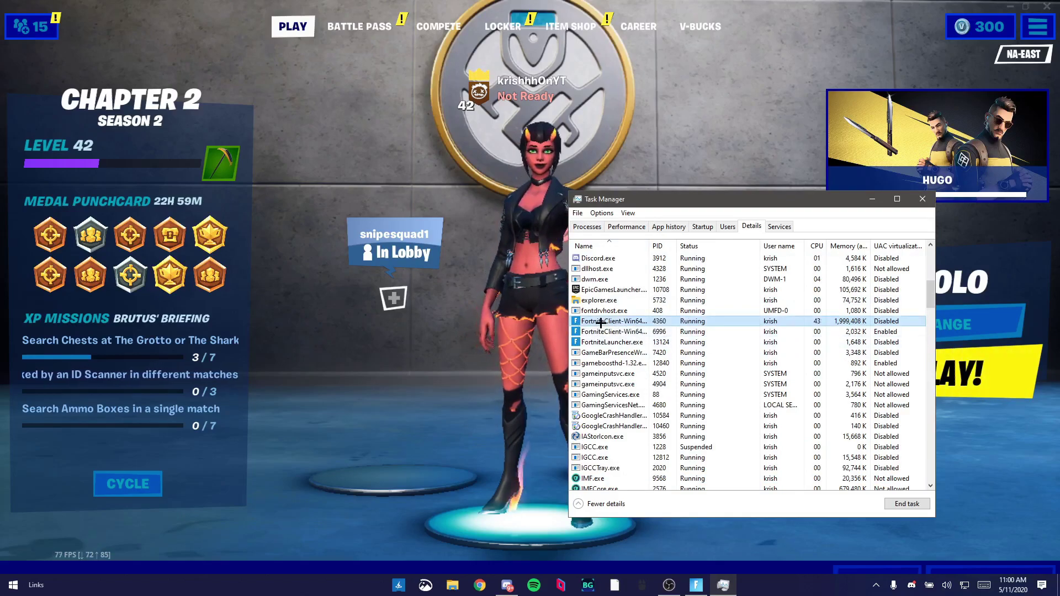
- Check the priority options of FortniteClient-Win64-Shipping.exe and confirm its processor affinity with all processors allowed
{"action": "right_click", "coordinate": [600, 323]}
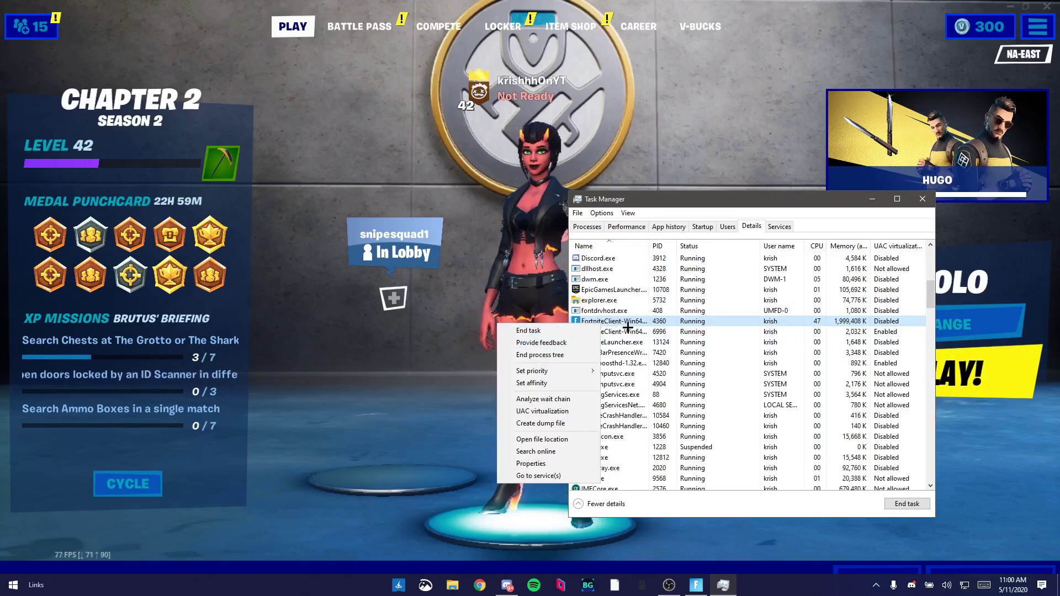
{"action": "left_click", "coordinate": [539, 370]}
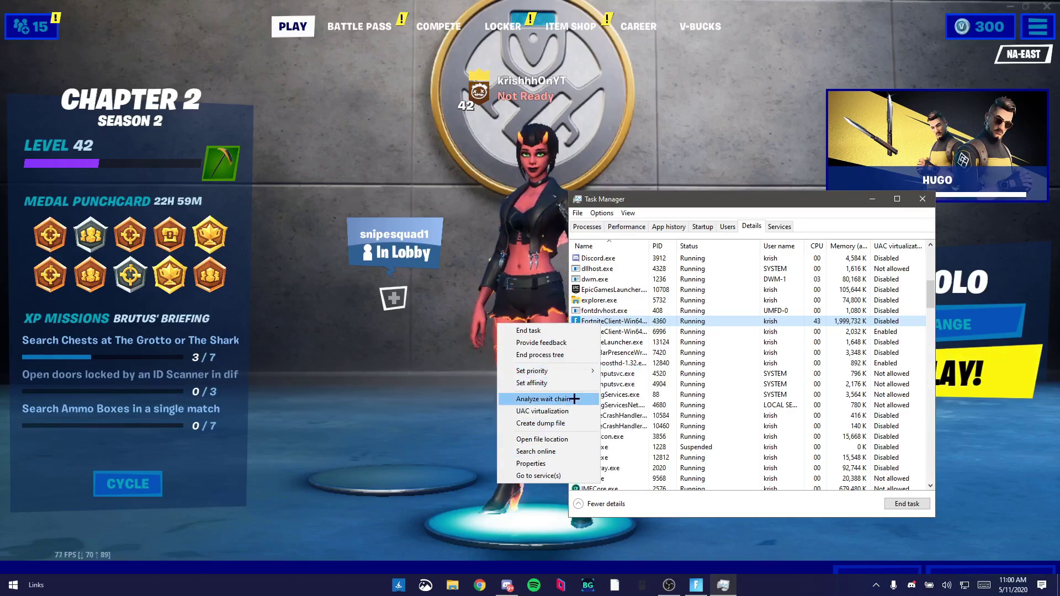
{"action": "left_click", "coordinate": [542, 382]}
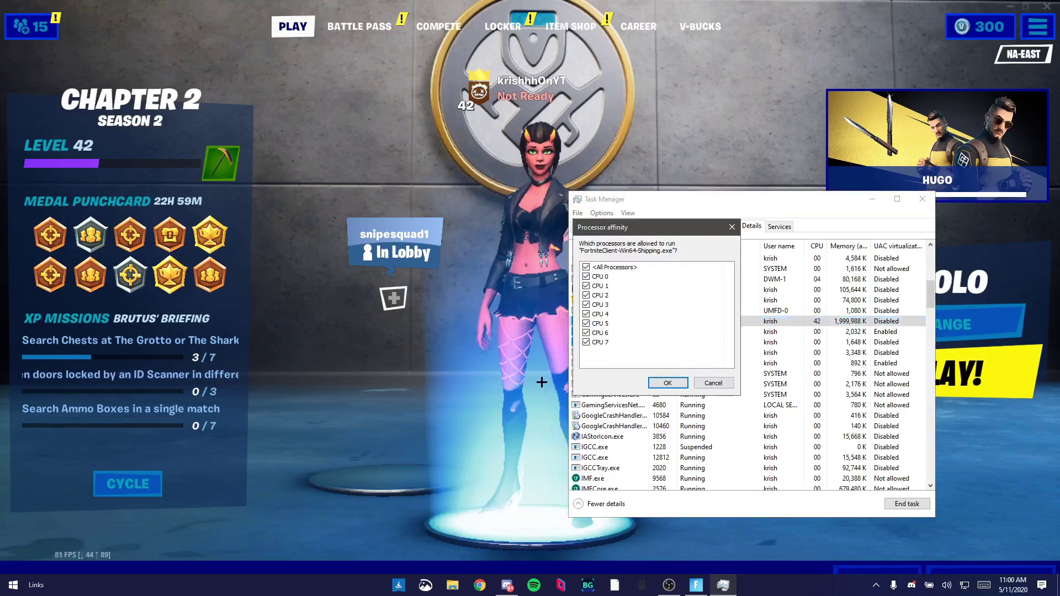
{"action": "left_click", "coordinate": [668, 382]}
- Set the priority of FortniteClient-Win64-Shipping_BE.exe to High and confirm its affinity with all processors allowed
{"action": "right_click", "coordinate": [612, 332]}
{"action": "mouse_move", "coordinate": [552, 379]}
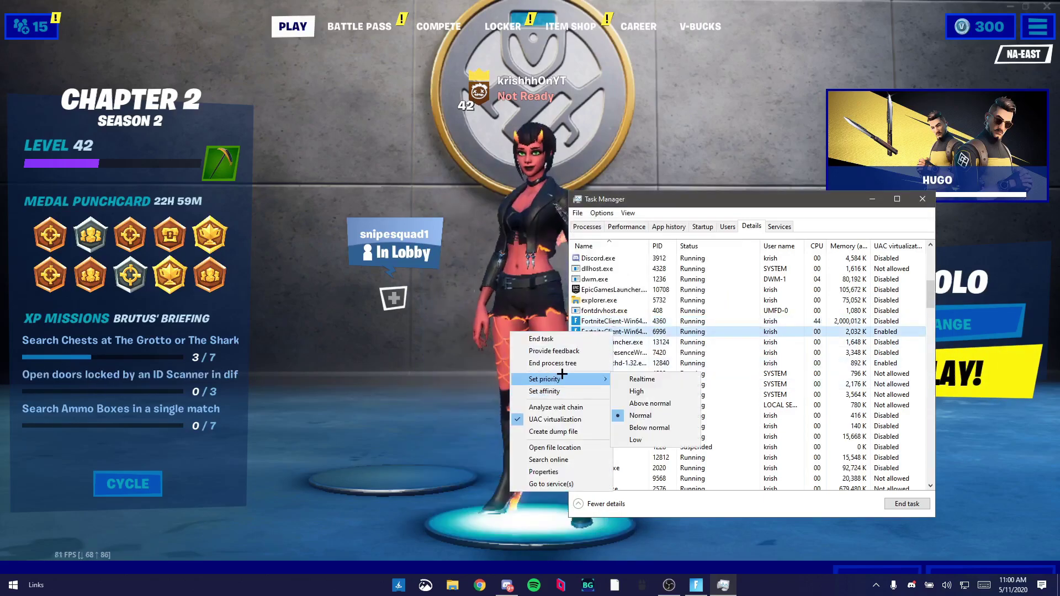
{"action": "left_click", "coordinate": [635, 392]}
{"action": "key", "text": "Return"}
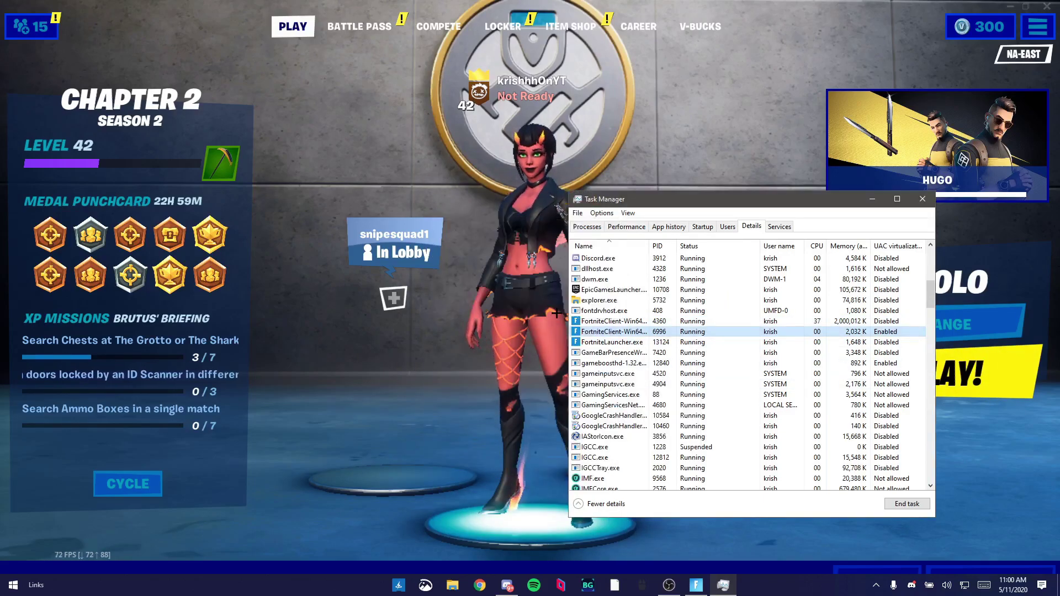
{"action": "right_click", "coordinate": [618, 331]}
{"action": "left_click", "coordinate": [572, 394]}
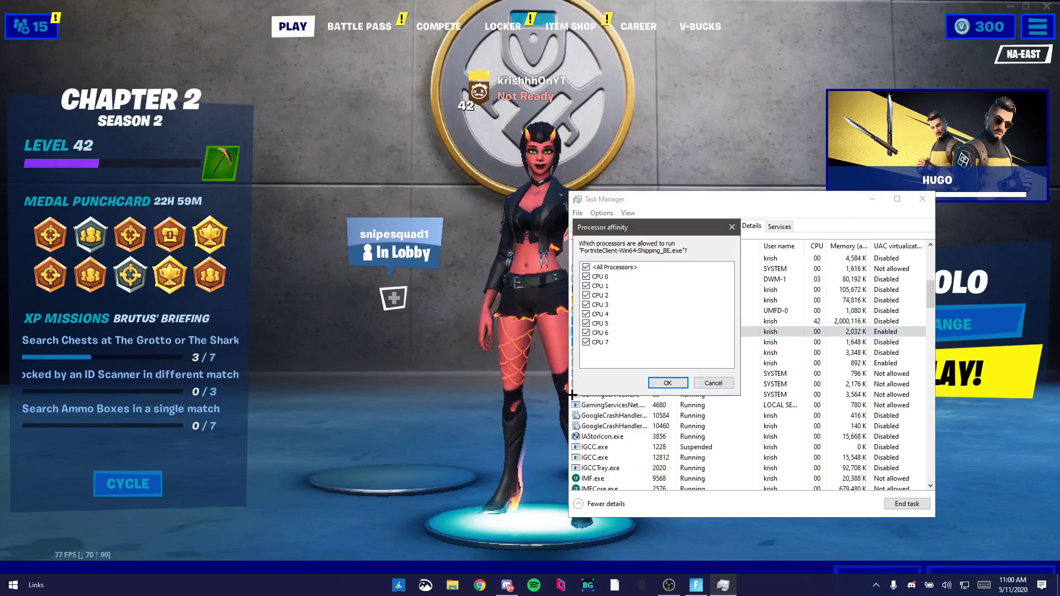
{"action": "left_click", "coordinate": [670, 381]}
- Set the priority of FortniteLauncher.exe to Low and confirm the priority change
{"action": "left_click", "coordinate": [618, 342]}
{"action": "right_click", "coordinate": [618, 342]}
{"action": "mouse_move", "coordinate": [586, 388]}
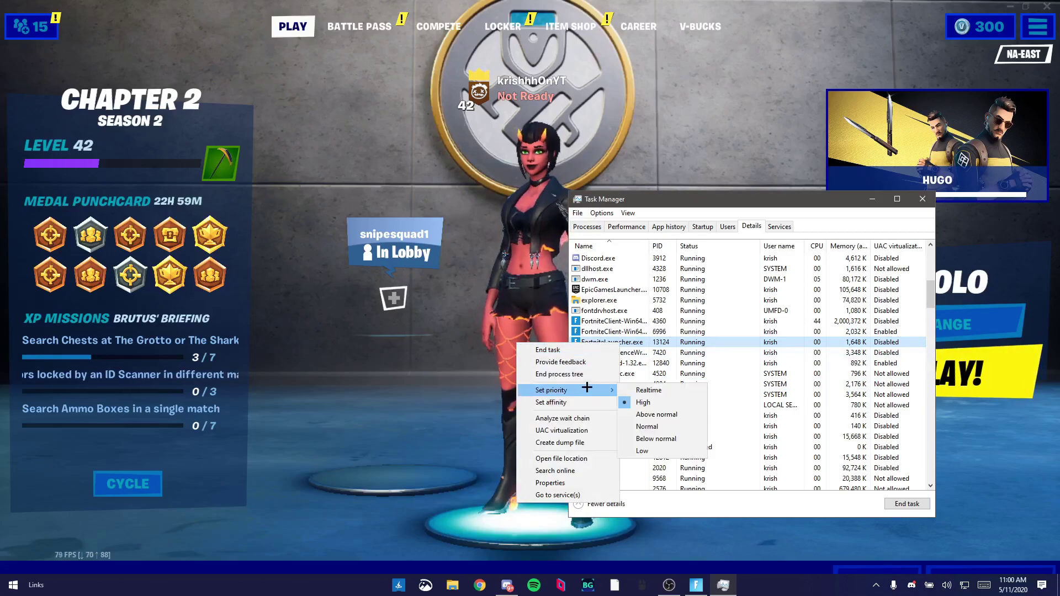
{"action": "left_click", "coordinate": [653, 450]}
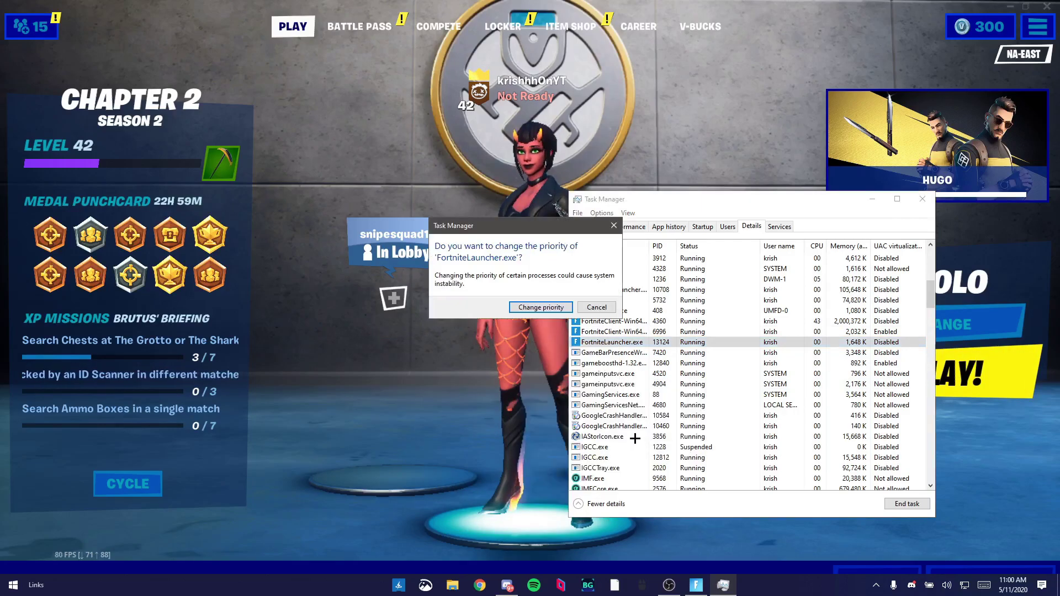
{"action": "left_click", "coordinate": [541, 308]}
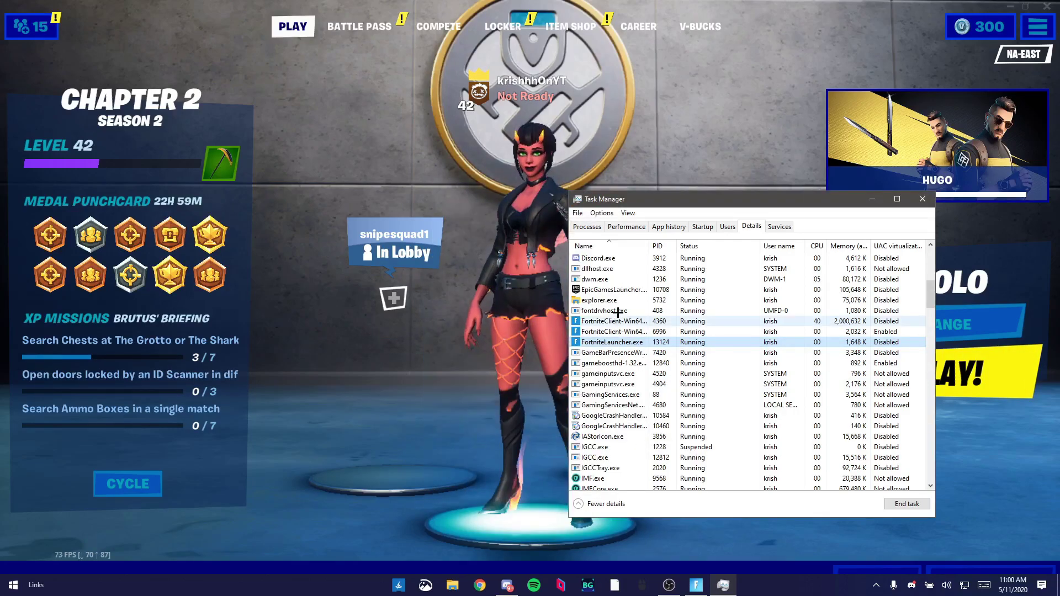
- Open and confirm the processor affinity of FortniteLauncher.exe, and close Task Manager
{"action": "right_click", "coordinate": [607, 342]}
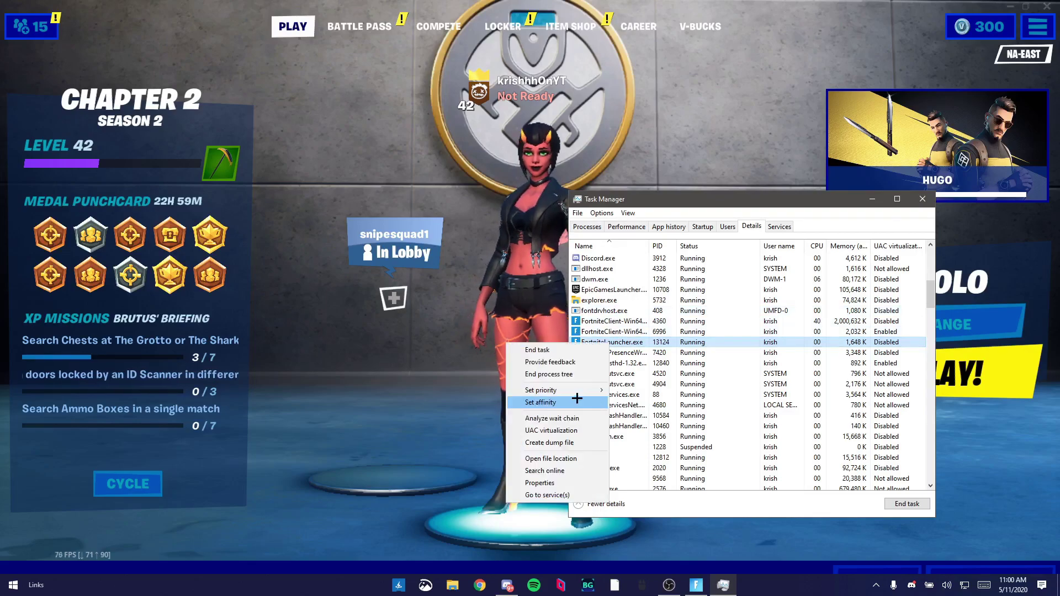
{"action": "mouse_move", "coordinate": [574, 390]}
{"action": "left_click", "coordinate": [540, 402]}
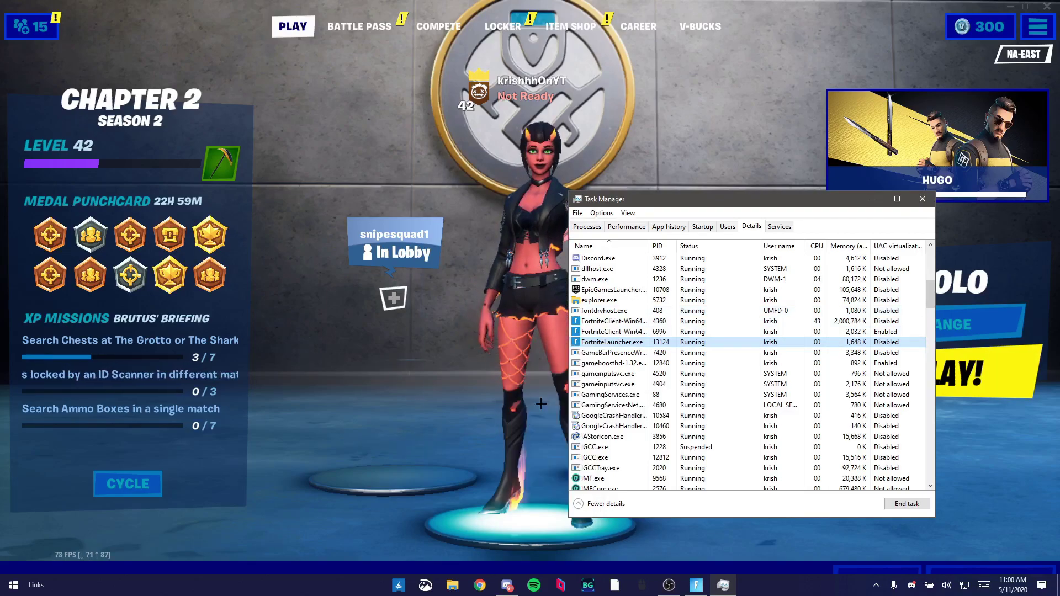
{"action": "key", "text": "Return"}
{"action": "left_click", "coordinate": [590, 226]}
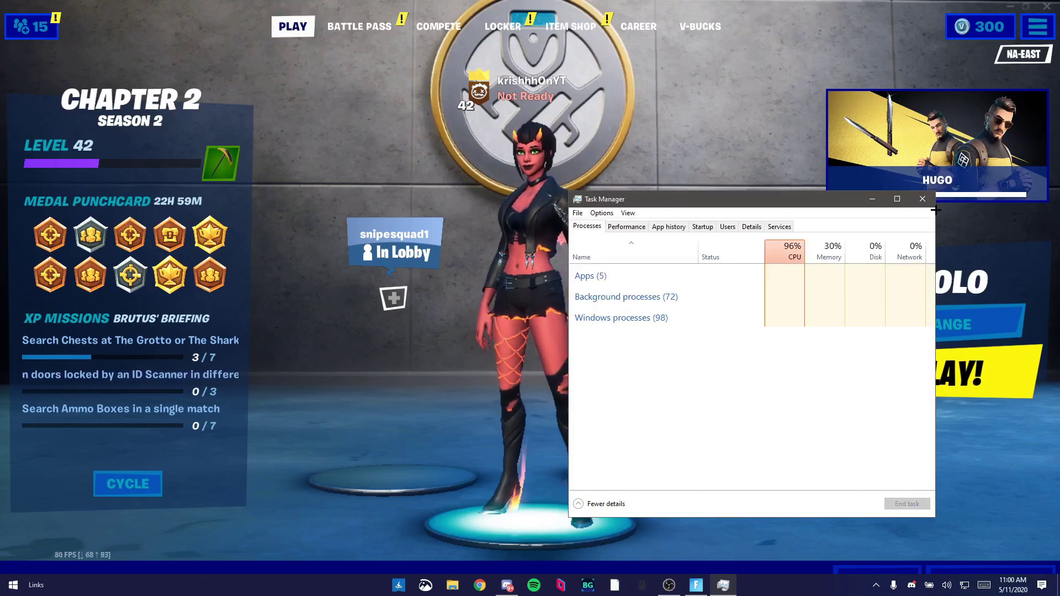
{"action": "left_click", "coordinate": [922, 199]}
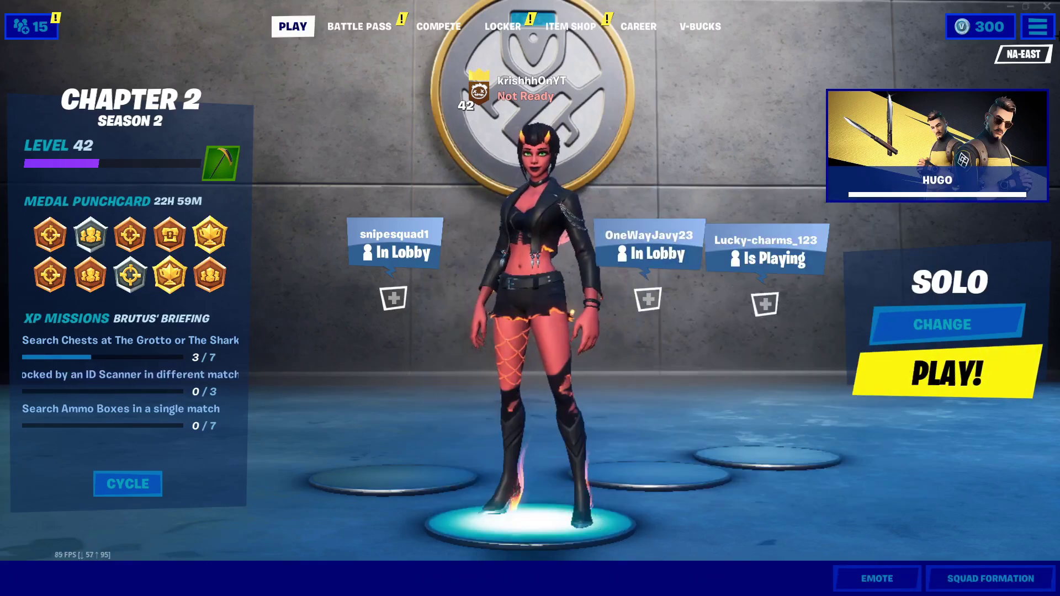
- Reopen the game's video settings and set the window mode to Fullscreen with a 1600 x 900 16:9 resolution
{"action": "left_click", "coordinate": [1038, 26]}
{"action": "left_click", "coordinate": [872, 123]}
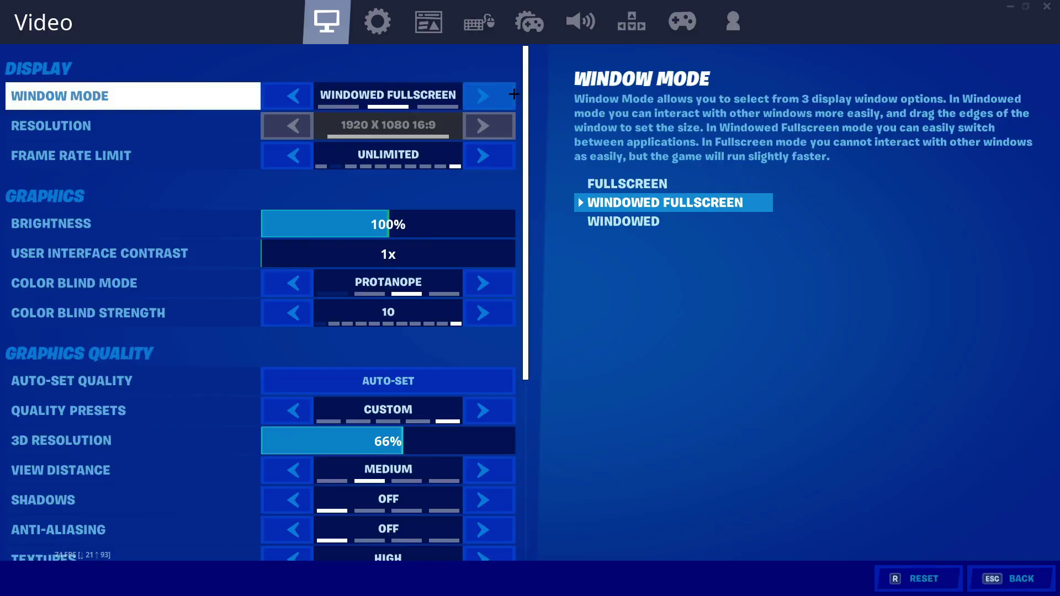
{"action": "left_click", "coordinate": [488, 103]}
{"action": "left_click", "coordinate": [488, 105]}
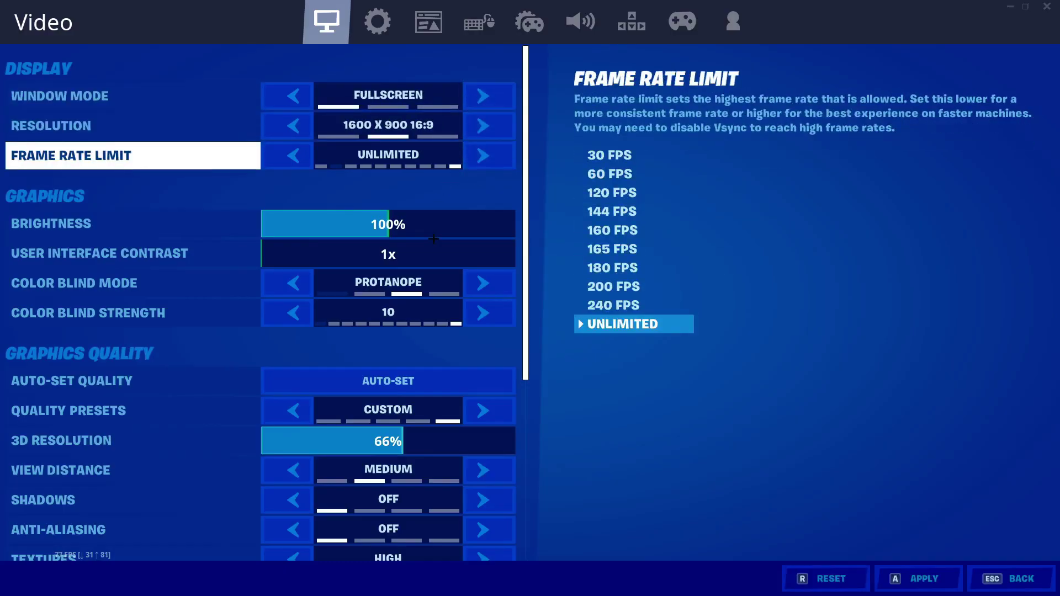